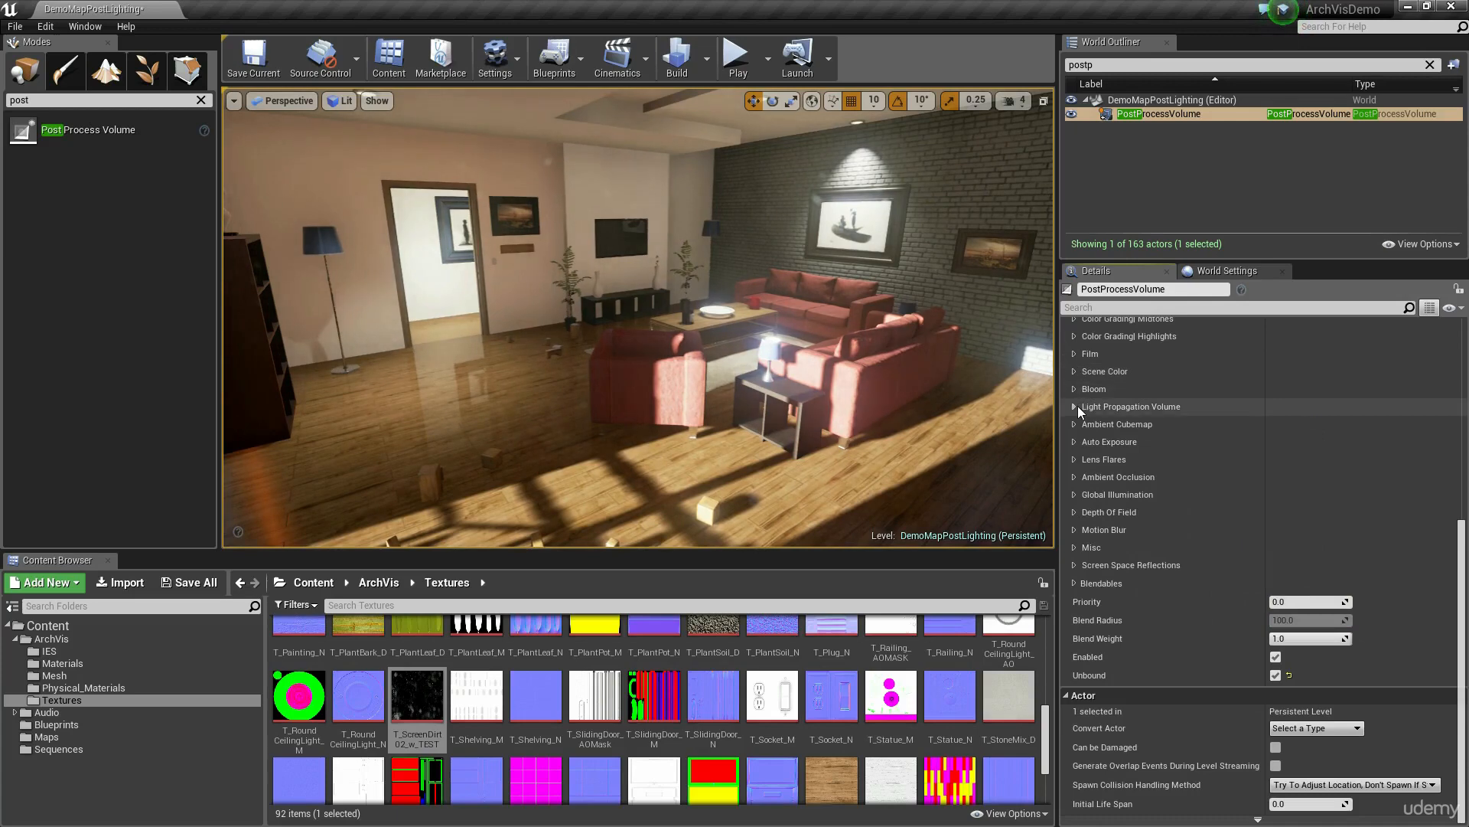
Step: Expand the post process volume's Auto Exposure settings and check its Bloom settings, including Dirt Mask Intensity, against the room view
click(1075, 446)
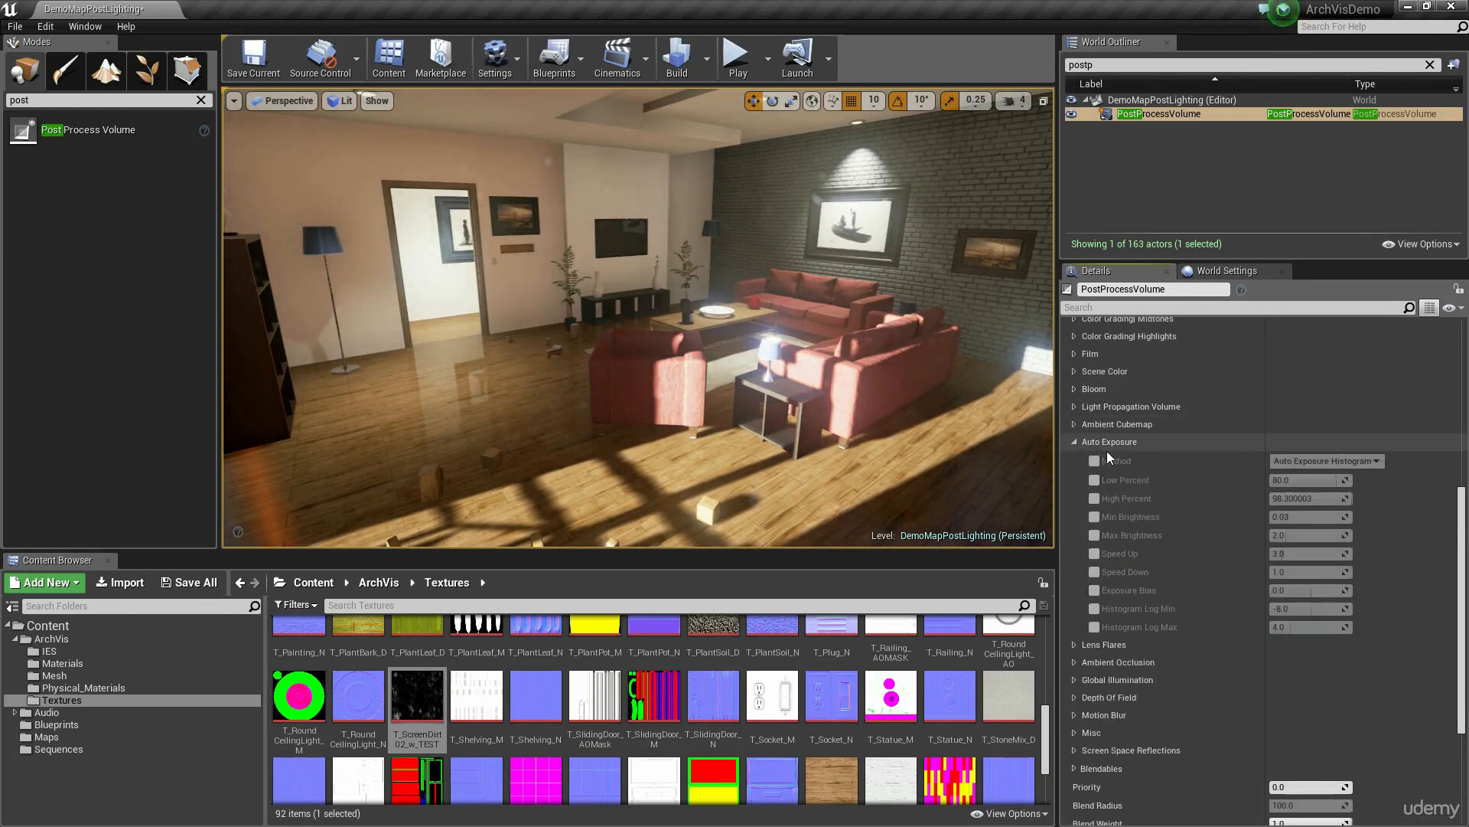
mouse_move(1128, 480)
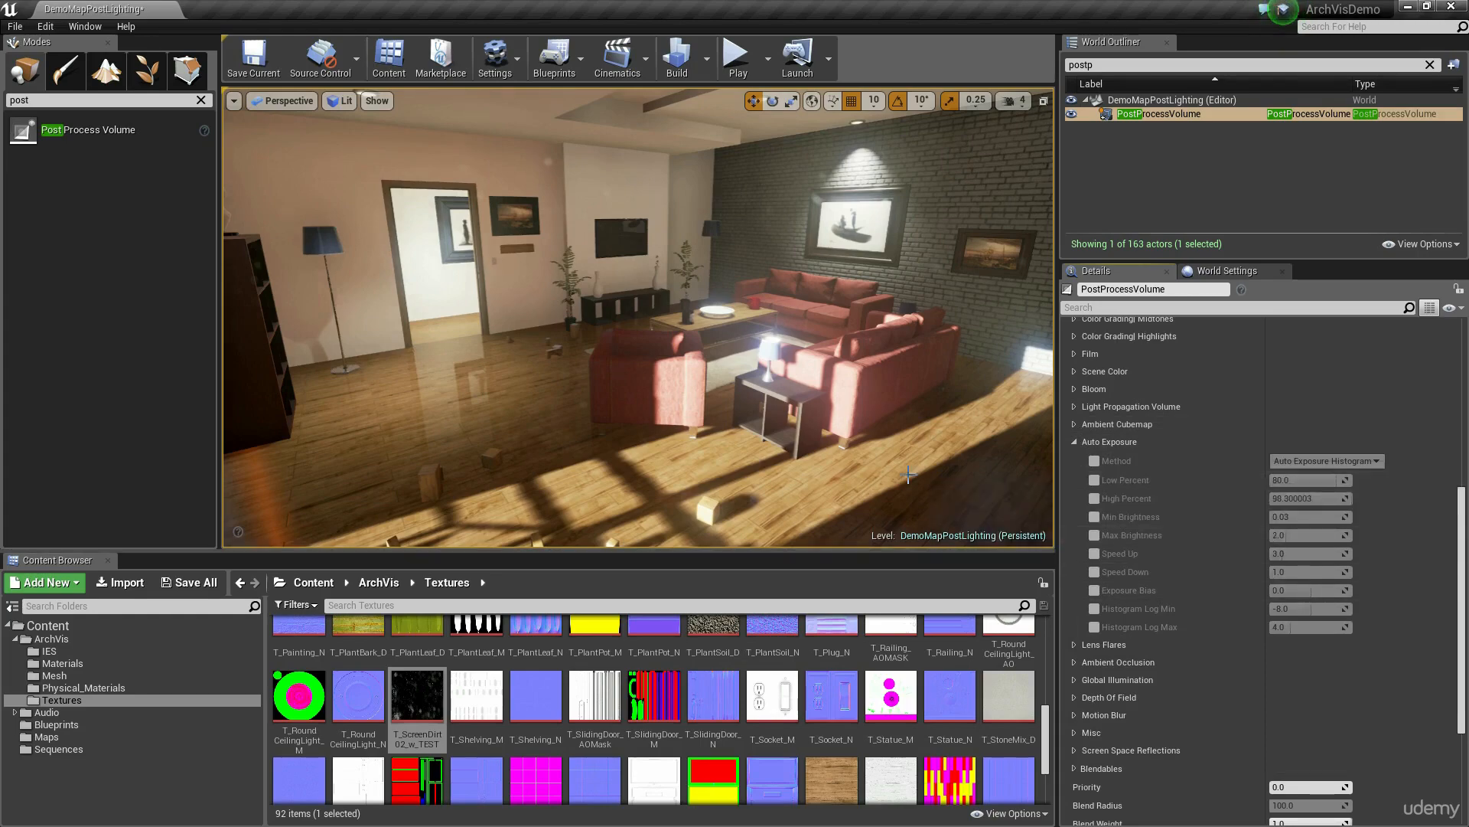
right_drag(492, 372, 359, 360)
click(1075, 388)
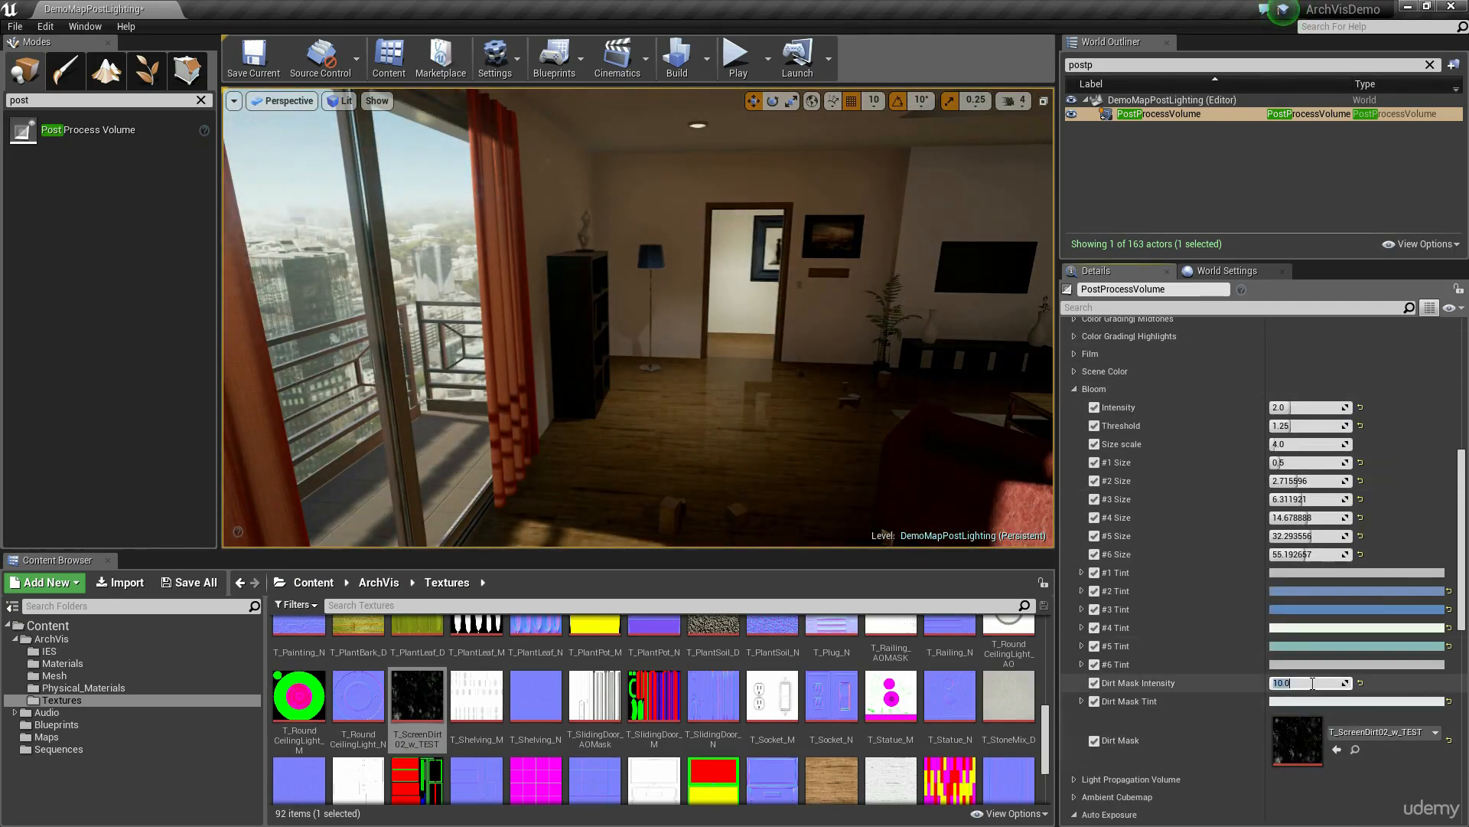
right_drag(735, 359, 704, 344)
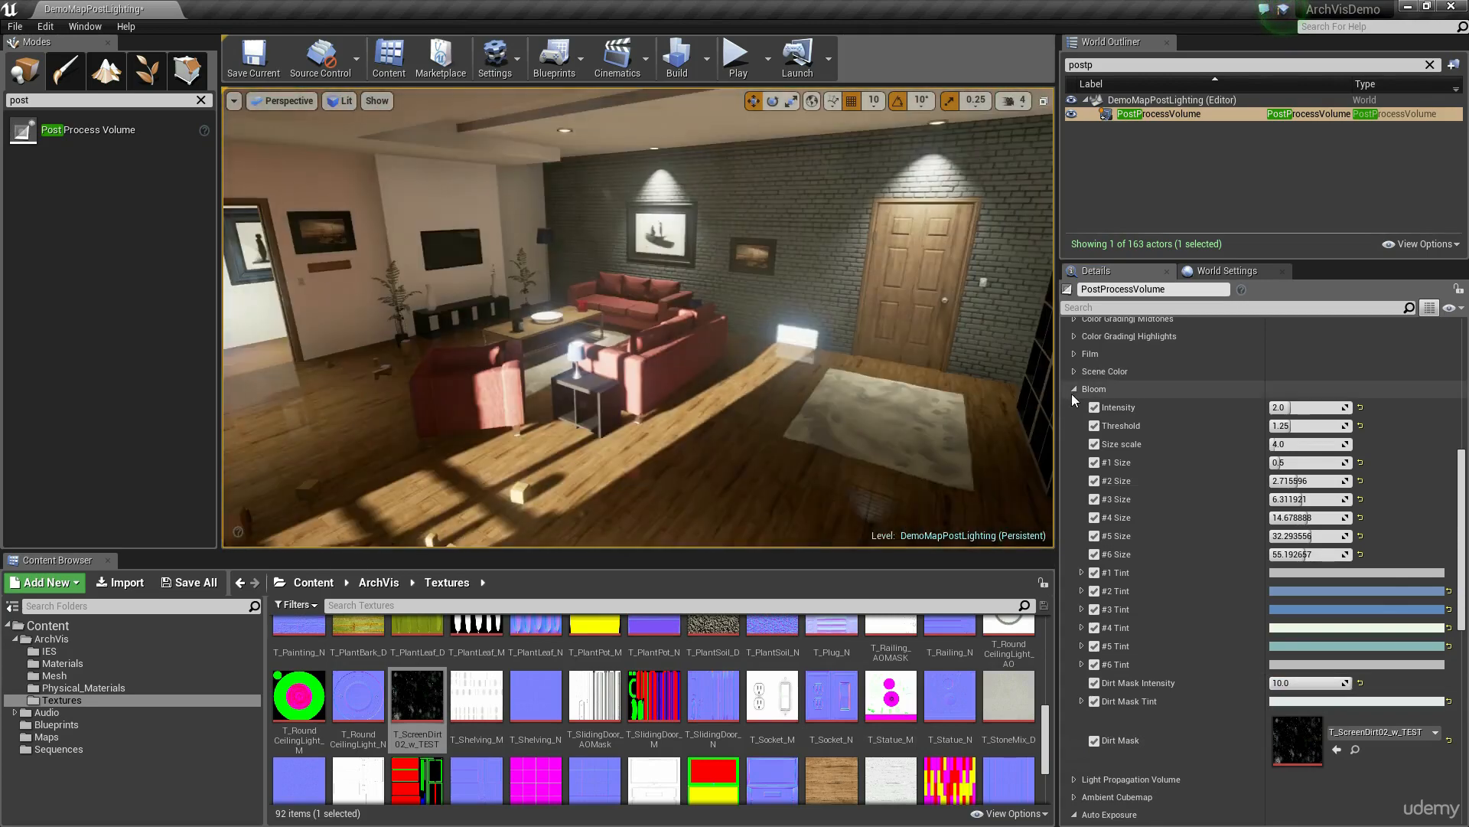
click(1075, 388)
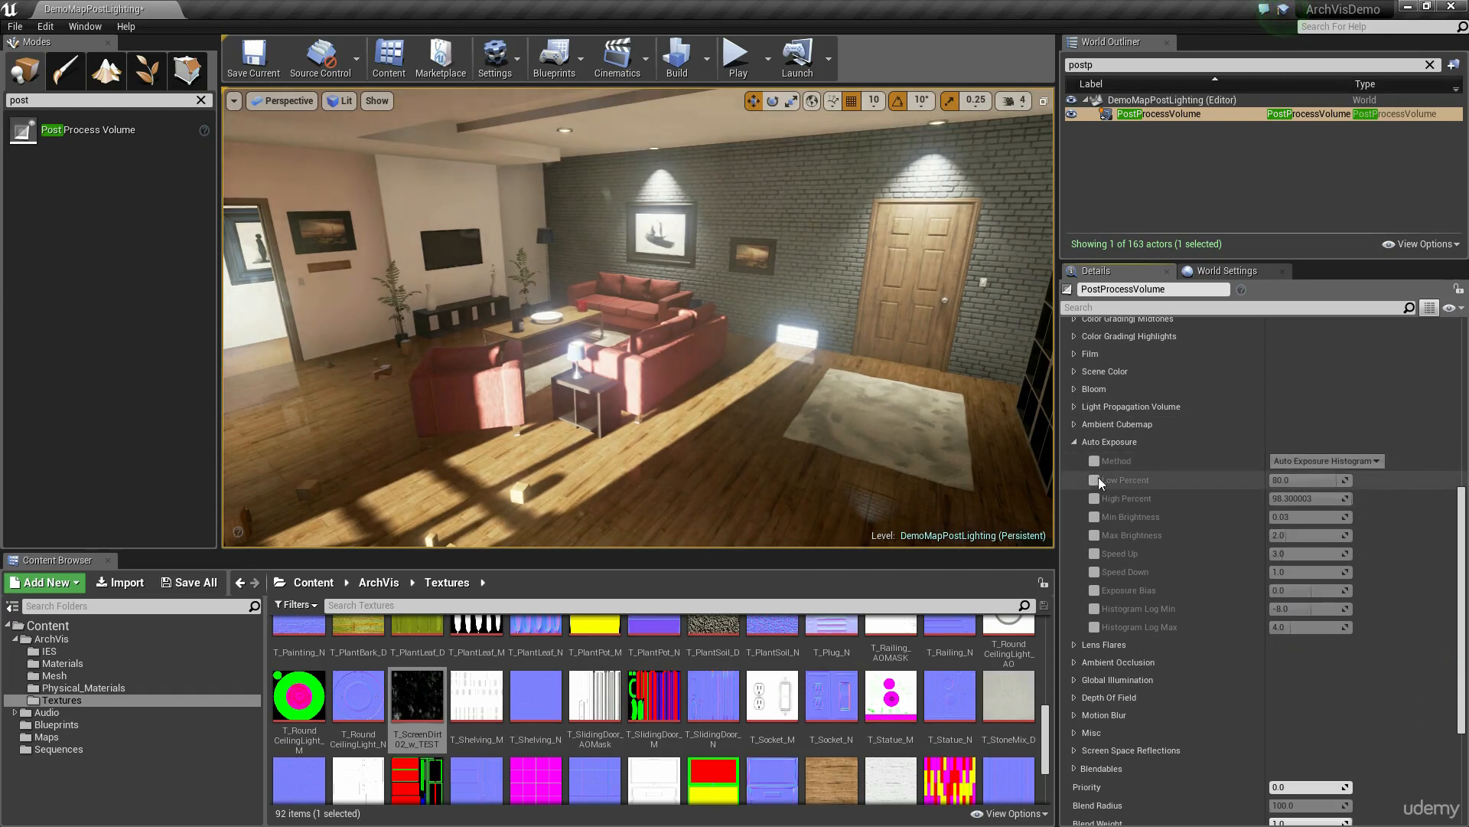
mouse_move(1140, 482)
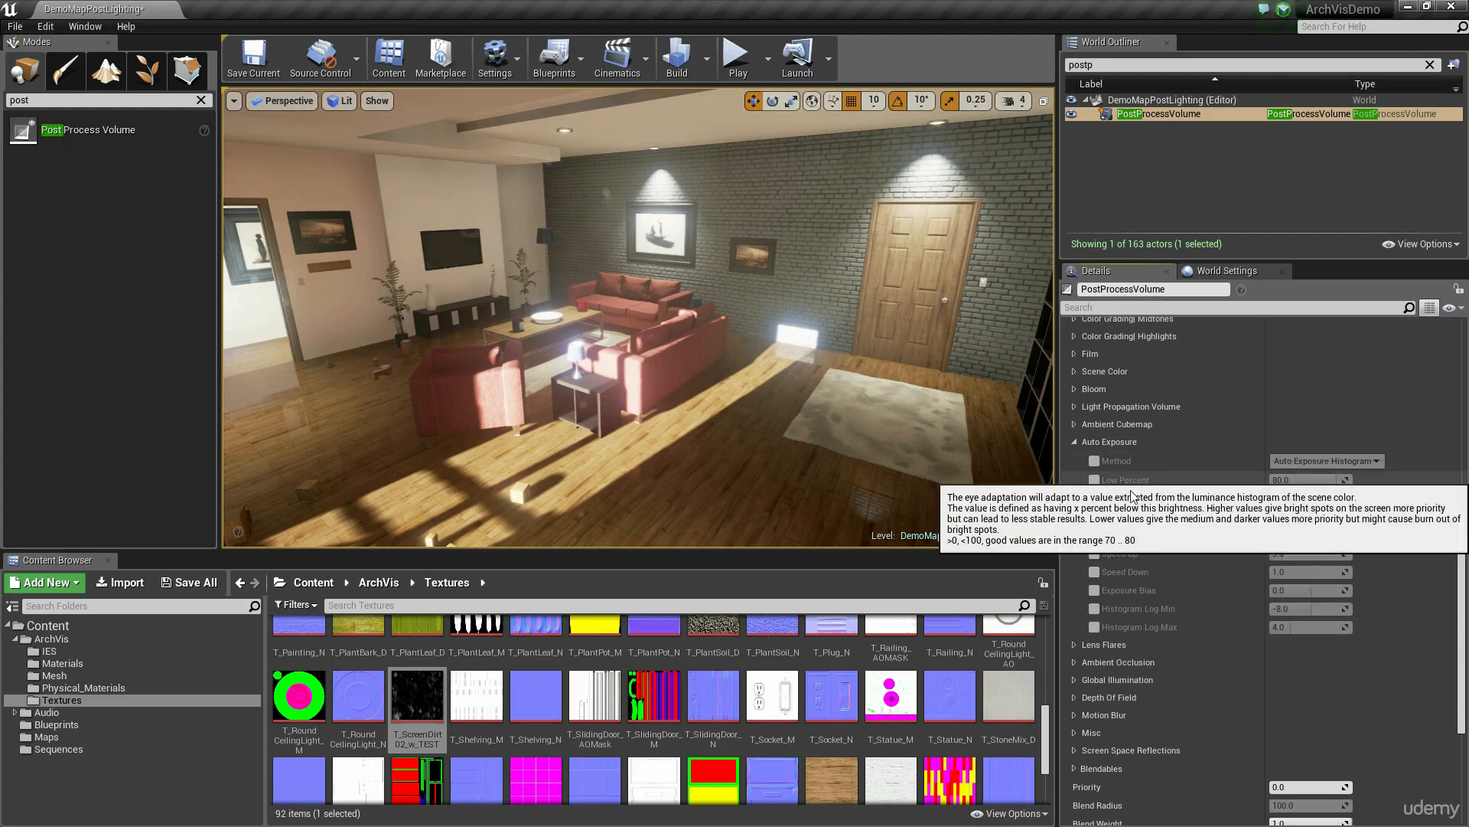
Step: Enable the Low Percent, High Percent, Min Brightness and Max Brightness overrides in the Auto Exposure settings
click(1094, 499)
click(1094, 479)
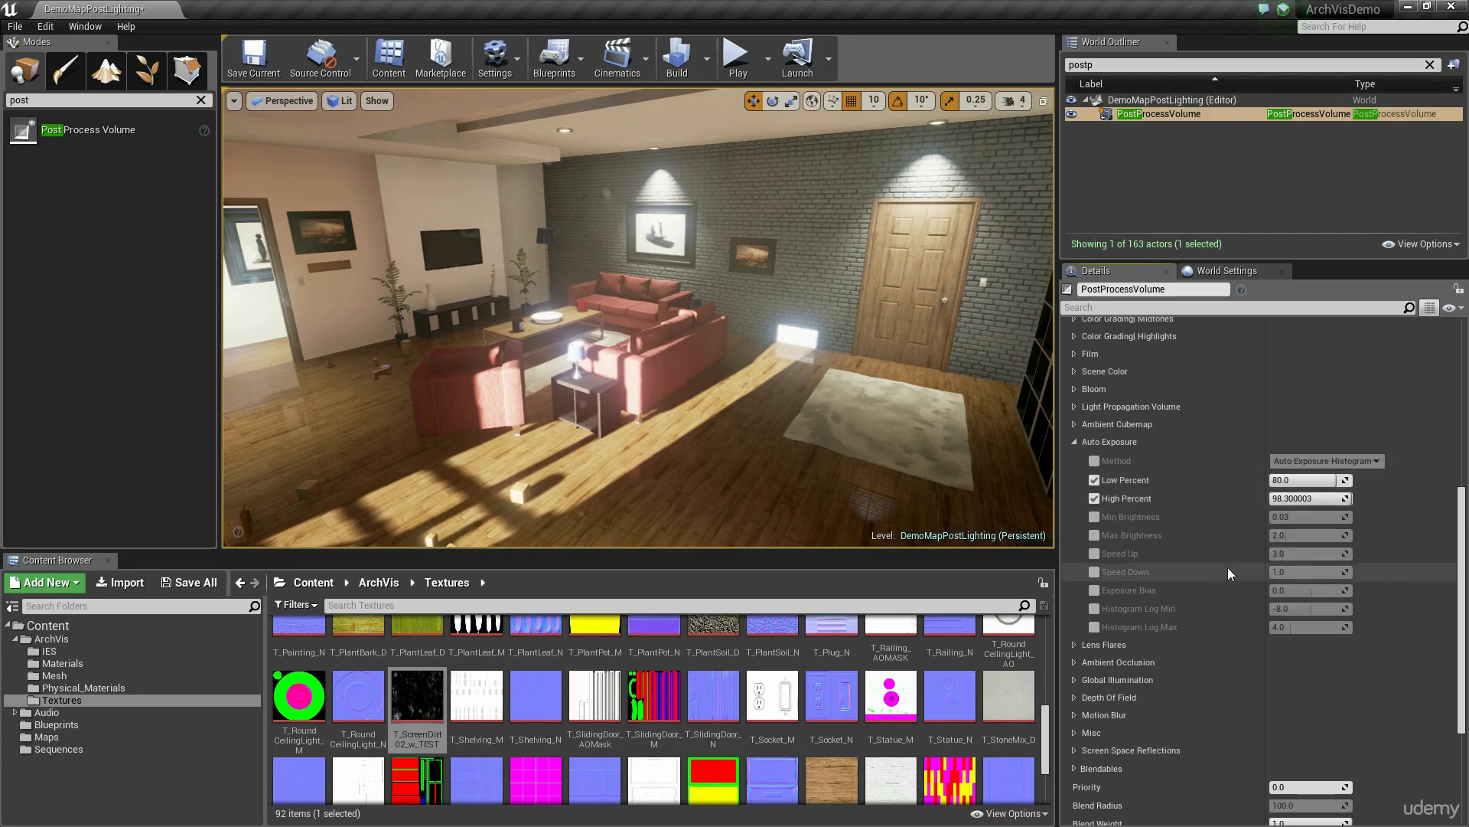
click(1094, 535)
click(1095, 516)
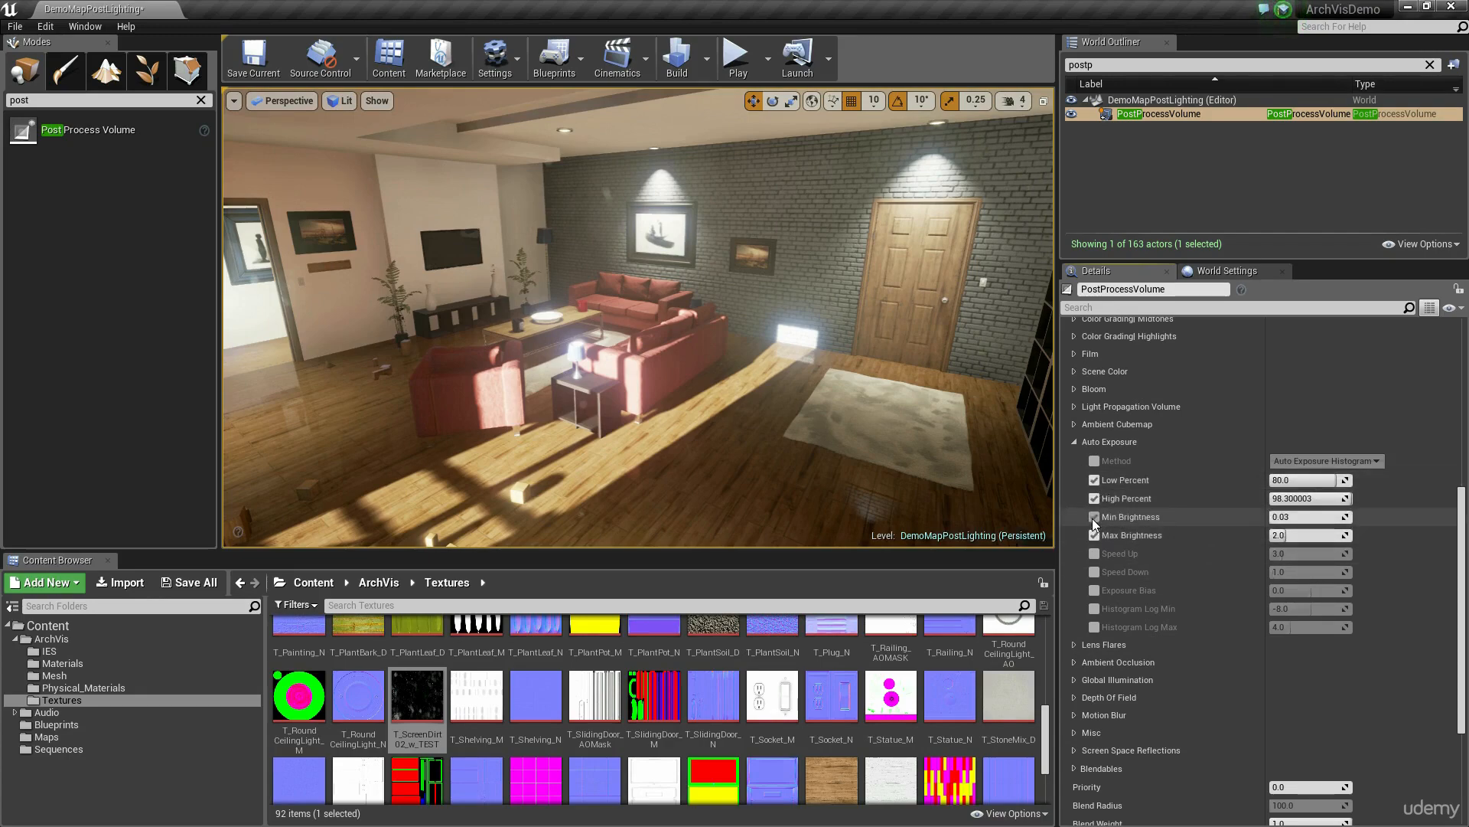
Step: Try a Min Brightness of 1 and inspect the exposure while moving through the room and doorway
click(1301, 516)
text(1)
key(Return)
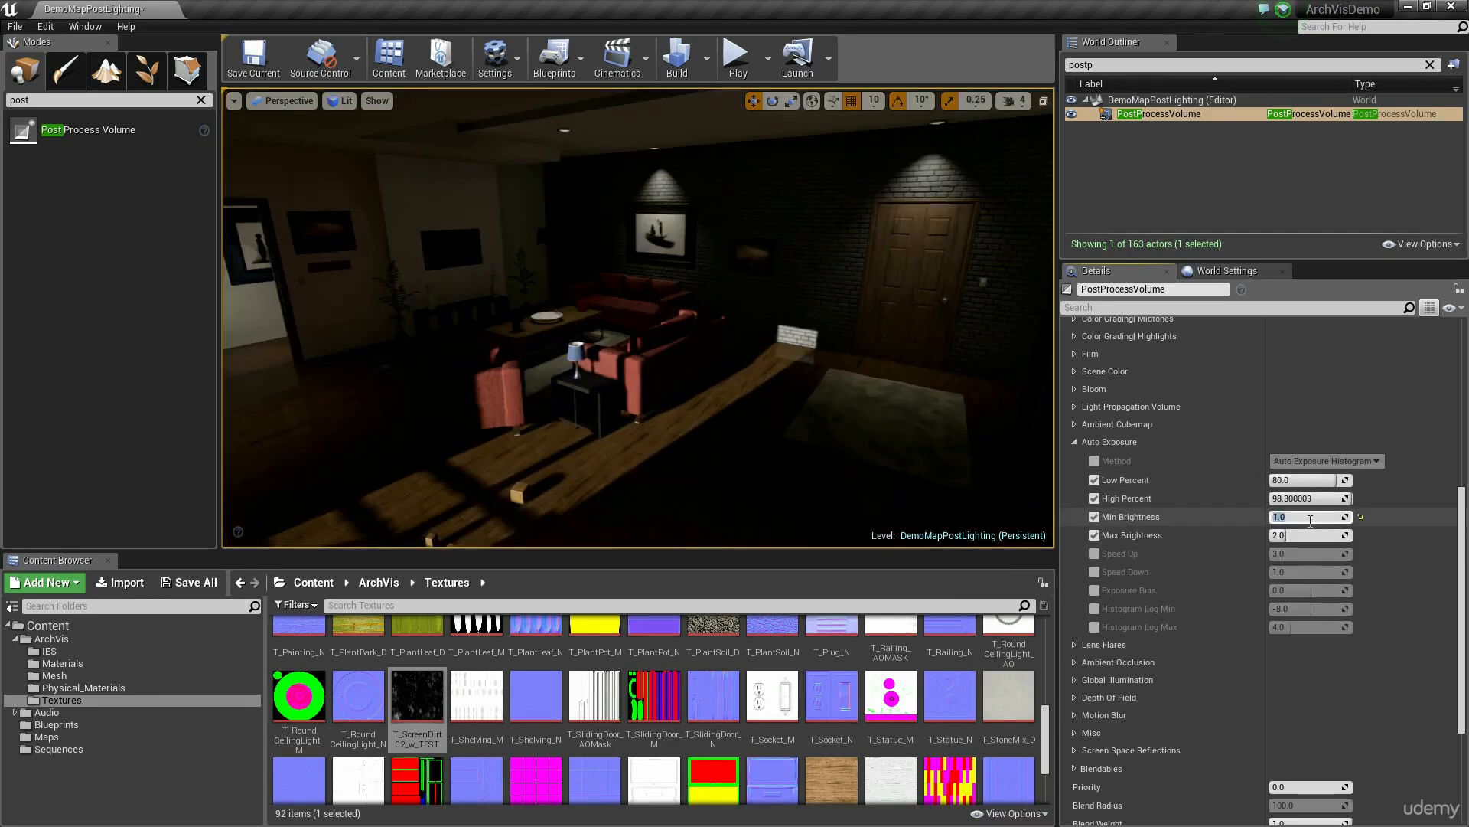
right_drag(796, 337, 859, 331)
key(w)
key(s)
key(w)
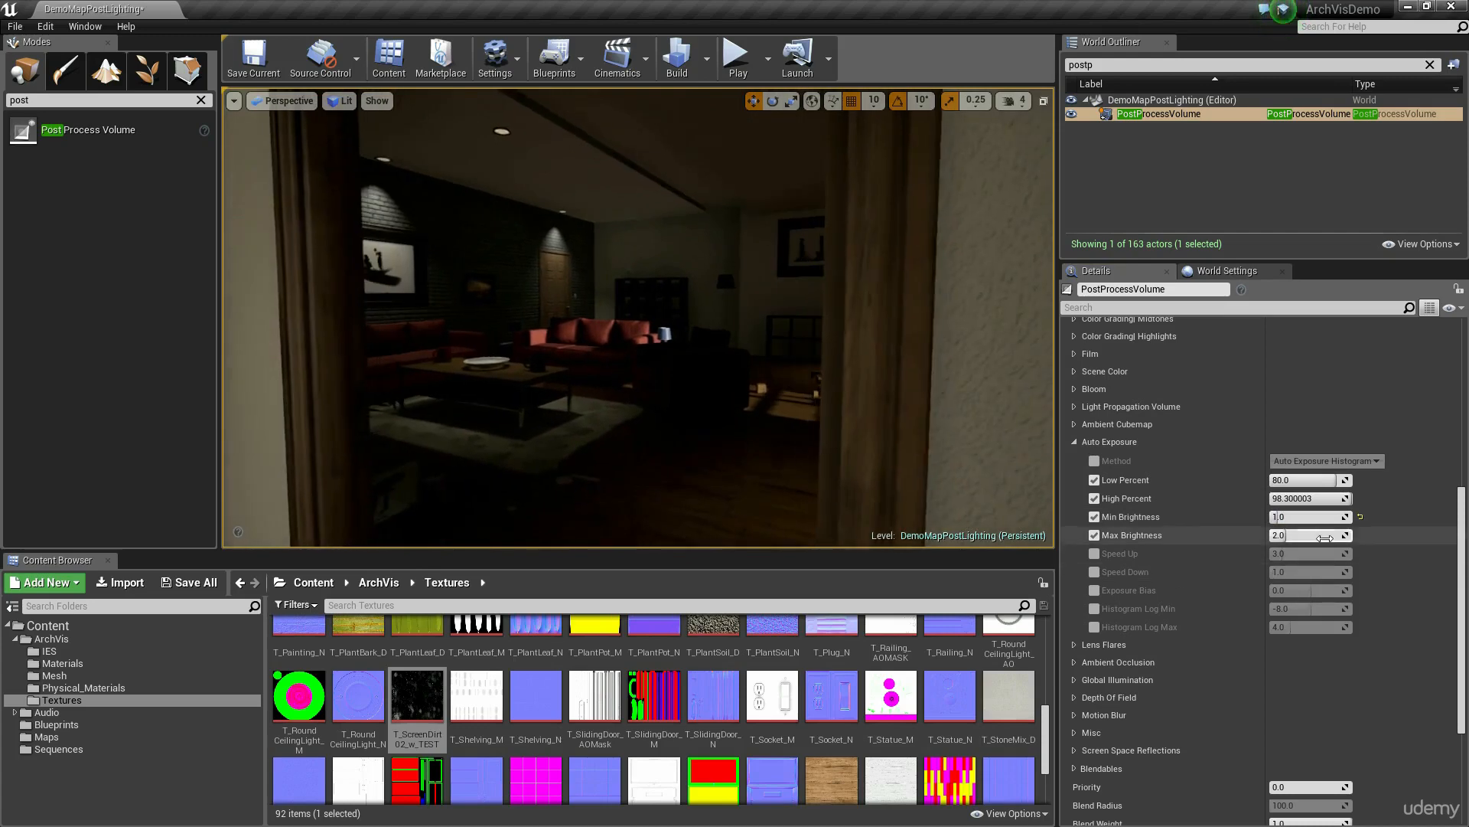
Step: Lower Min Brightness to 0 and inspect how the exposure adapts around the living room
drag(1282, 517, 1269, 518)
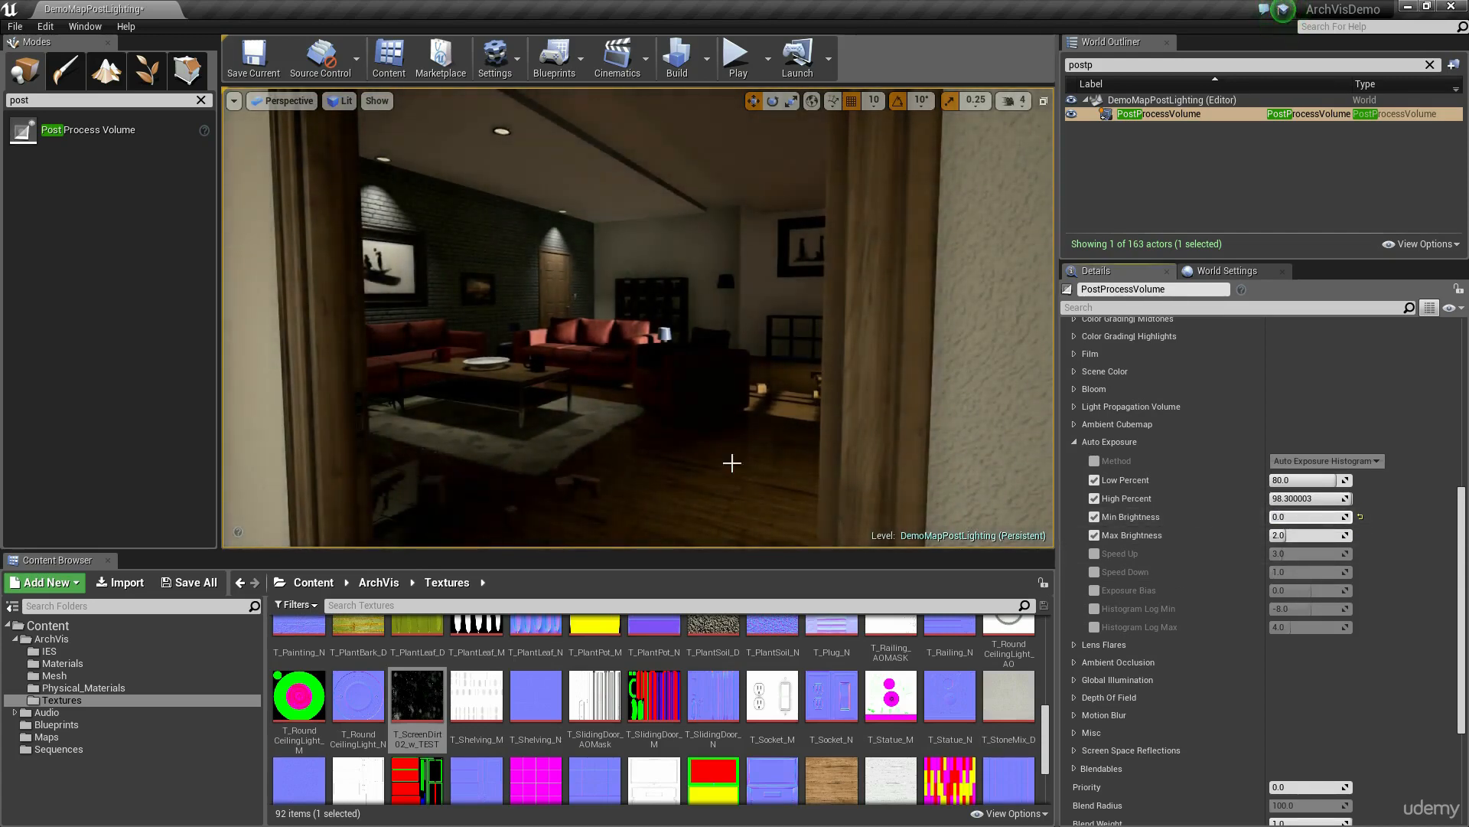
right_drag(882, 250, 796, 248)
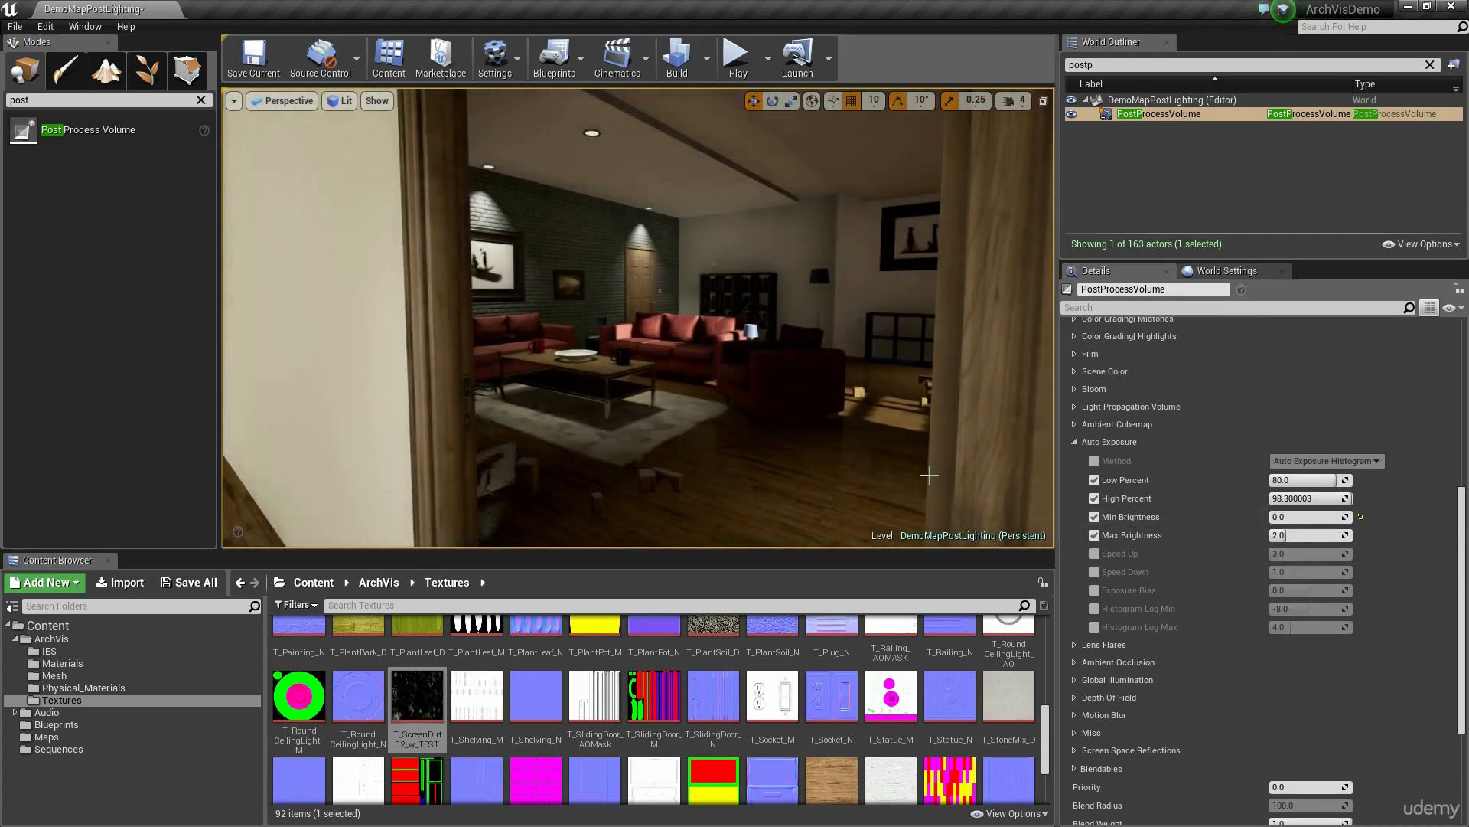
right_drag(929, 475, 880, 463)
key(w)
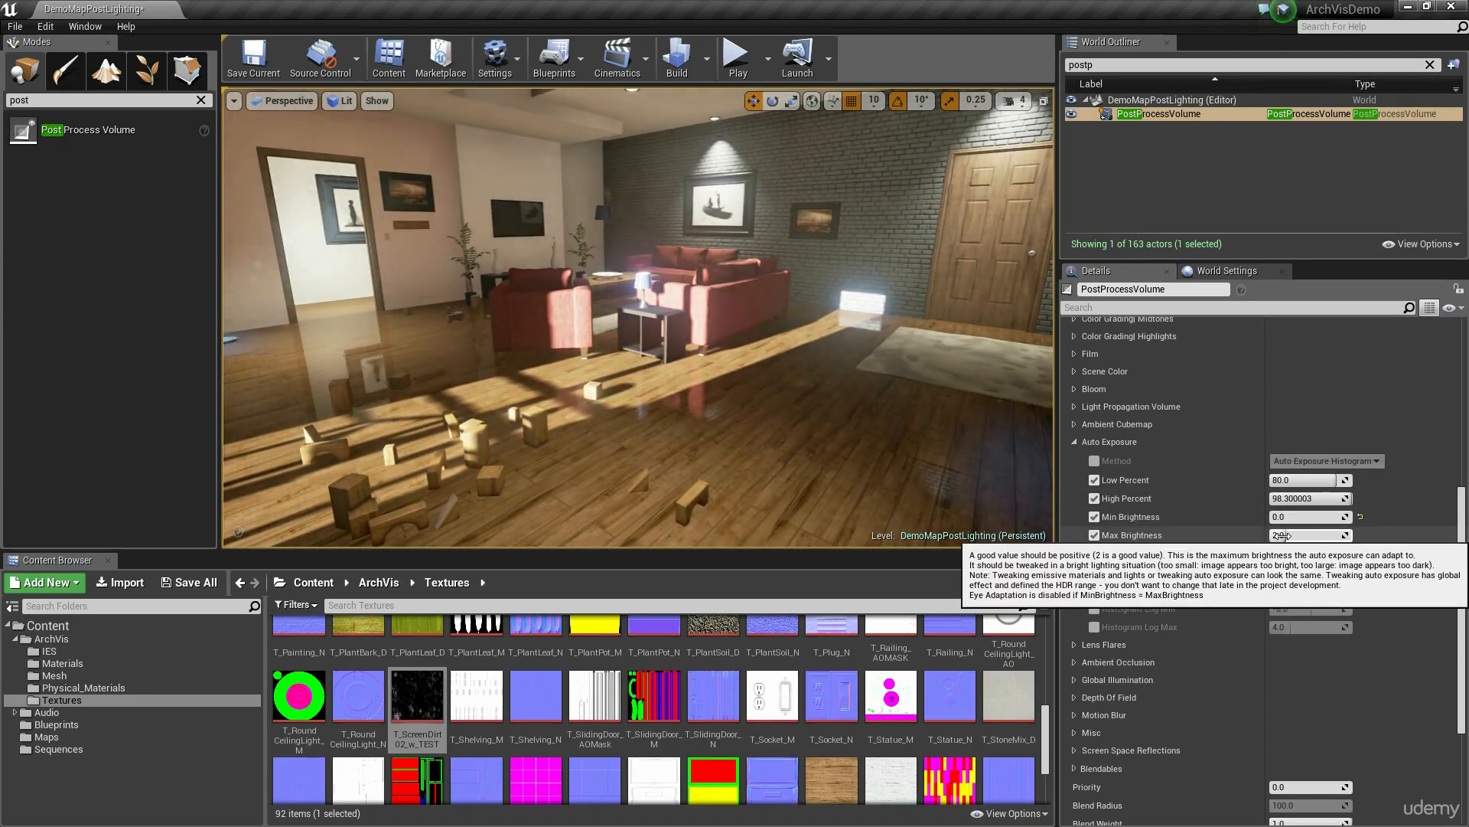
Step: Try a Max Brightness of 10 and reduce High Percent to about 51.38
drag(1283, 536, 1316, 535)
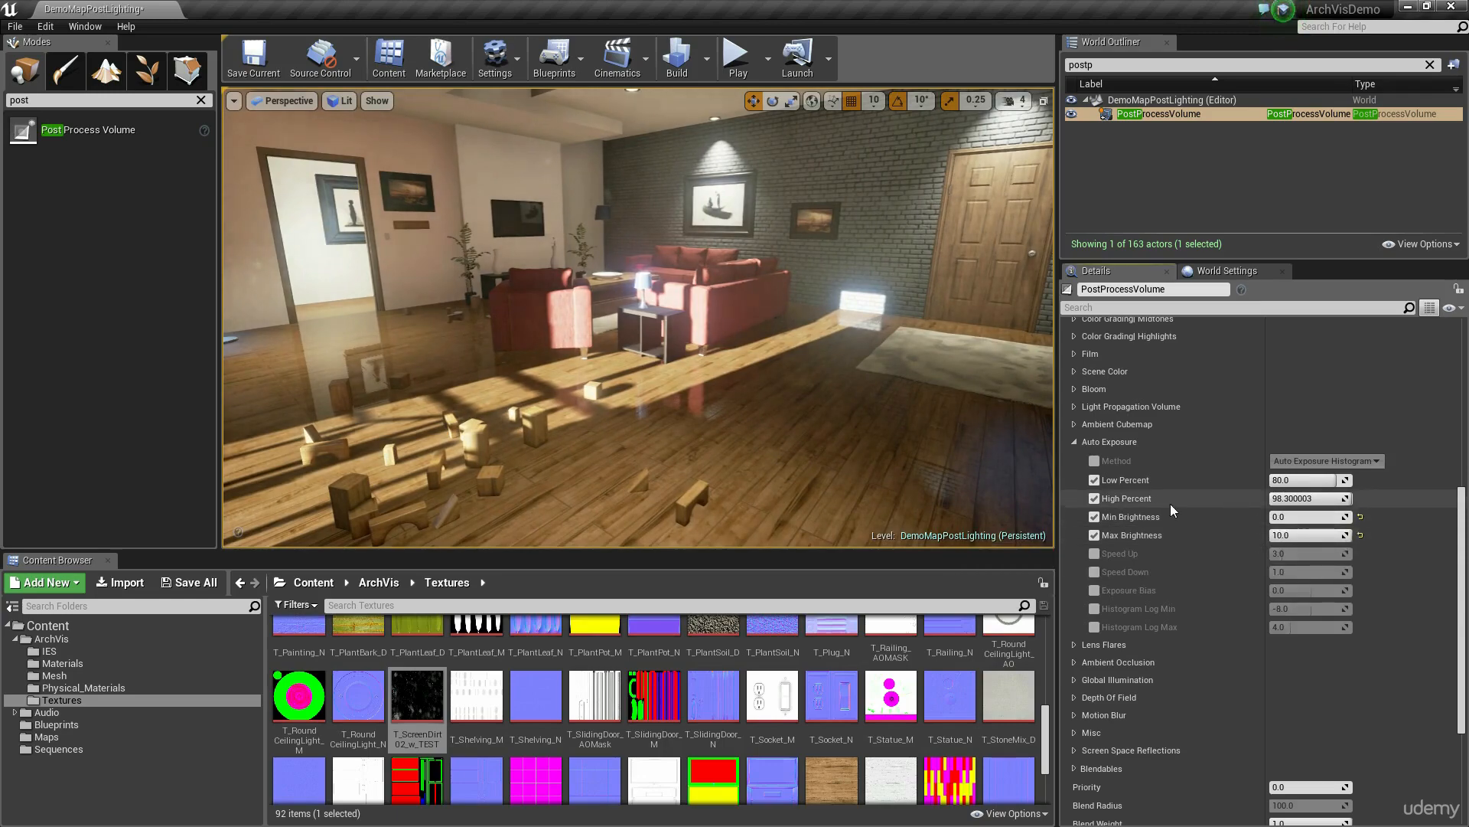
middle_drag(905, 453, 913, 415)
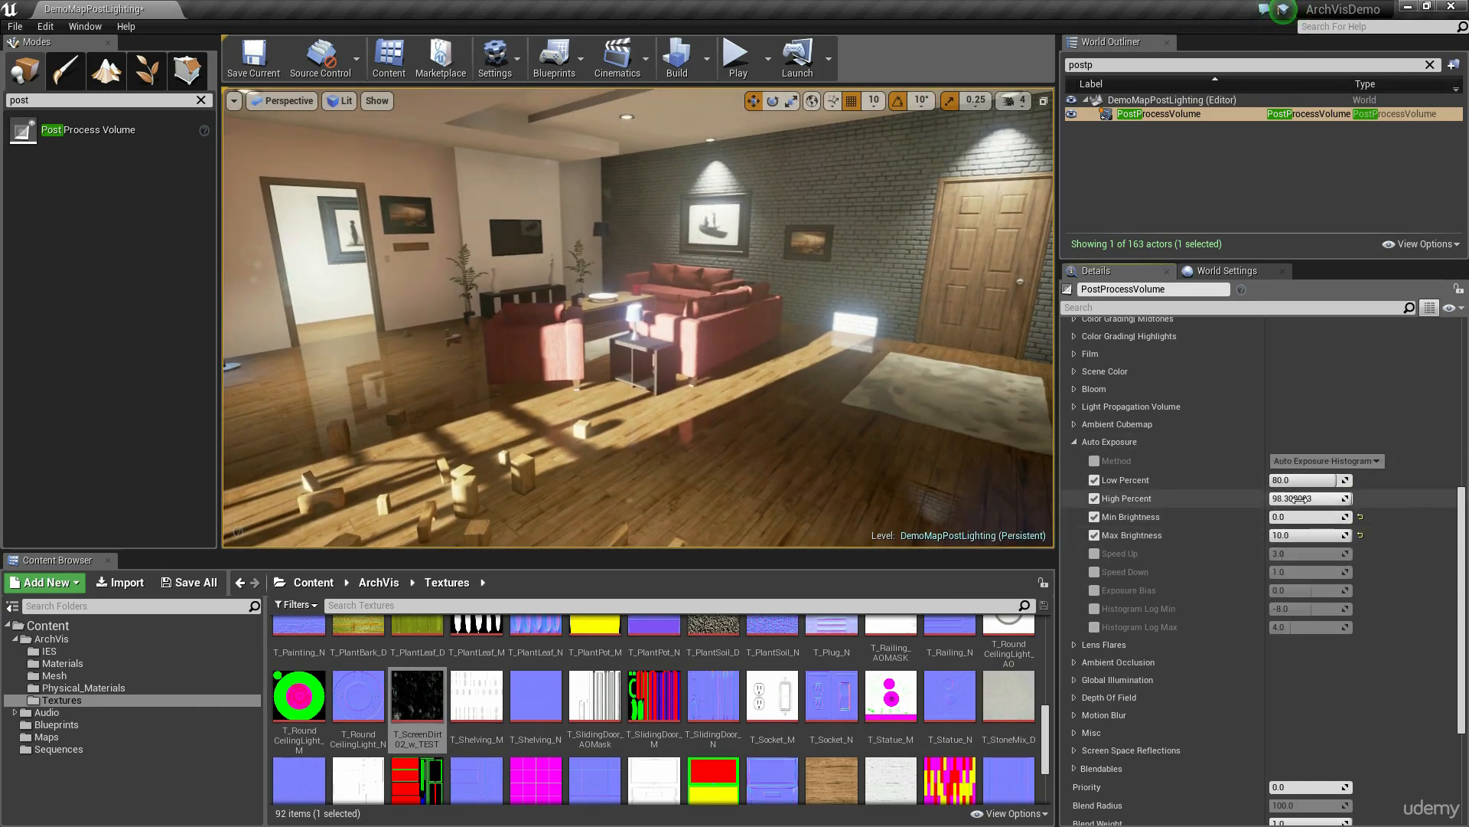
drag(1310, 499, 1313, 498)
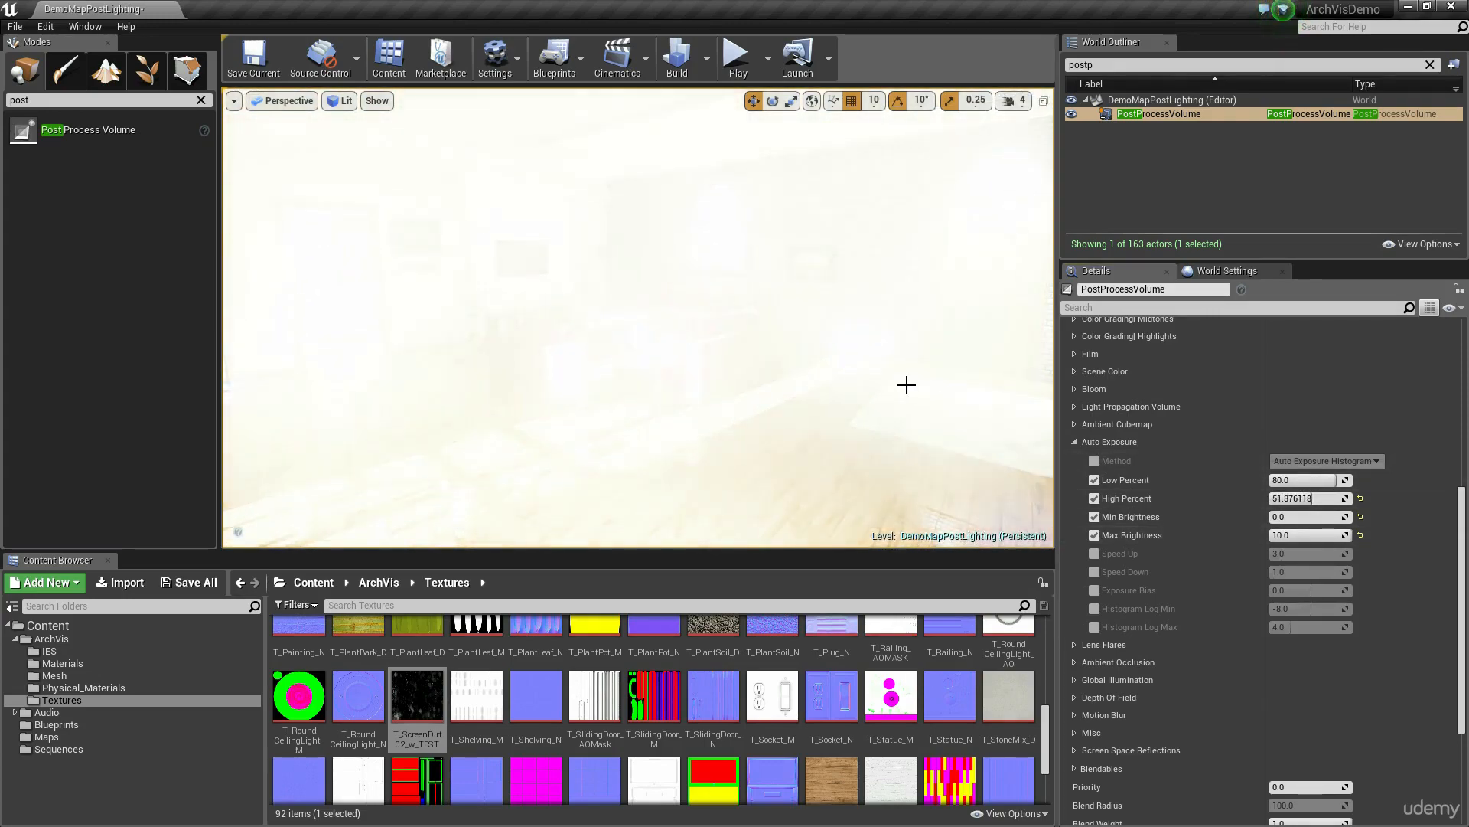
Step: Reset High Percent, Min Brightness and Max Brightness to their defaults and disable all four brightness and percent overrides
click(1360, 498)
click(1360, 517)
click(1360, 535)
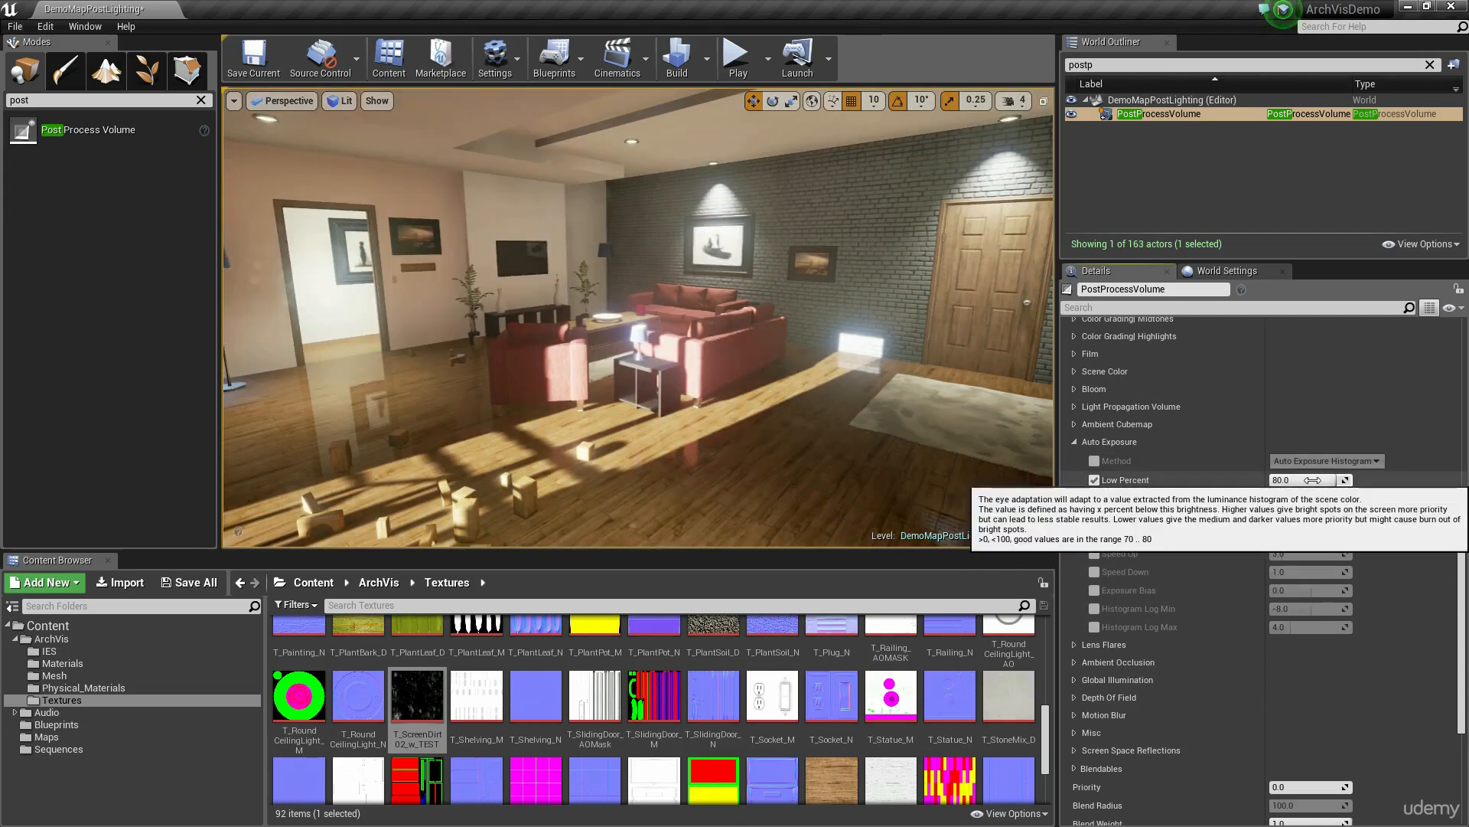
click(1094, 480)
click(1094, 498)
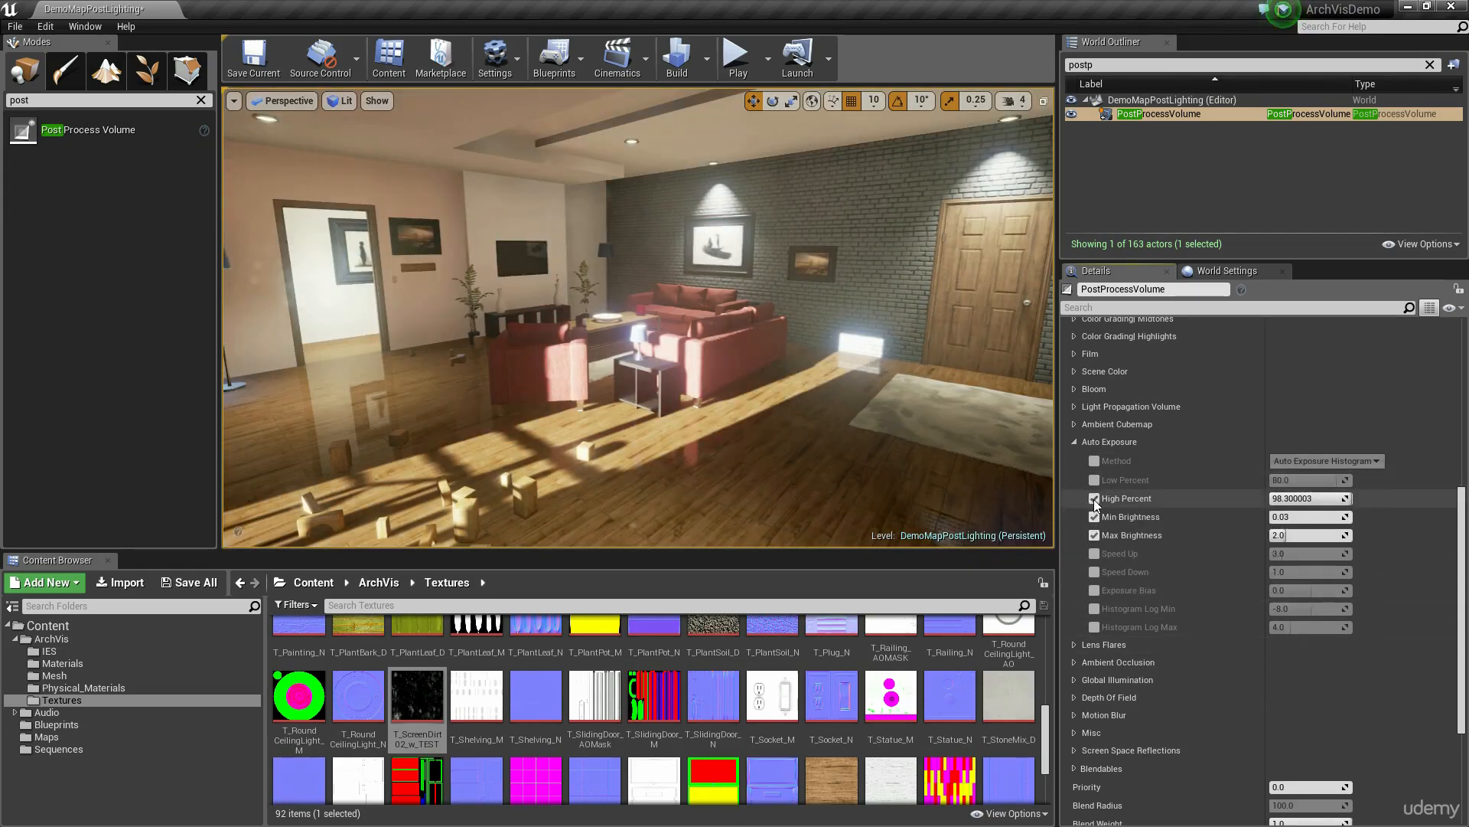
click(1095, 516)
click(1095, 535)
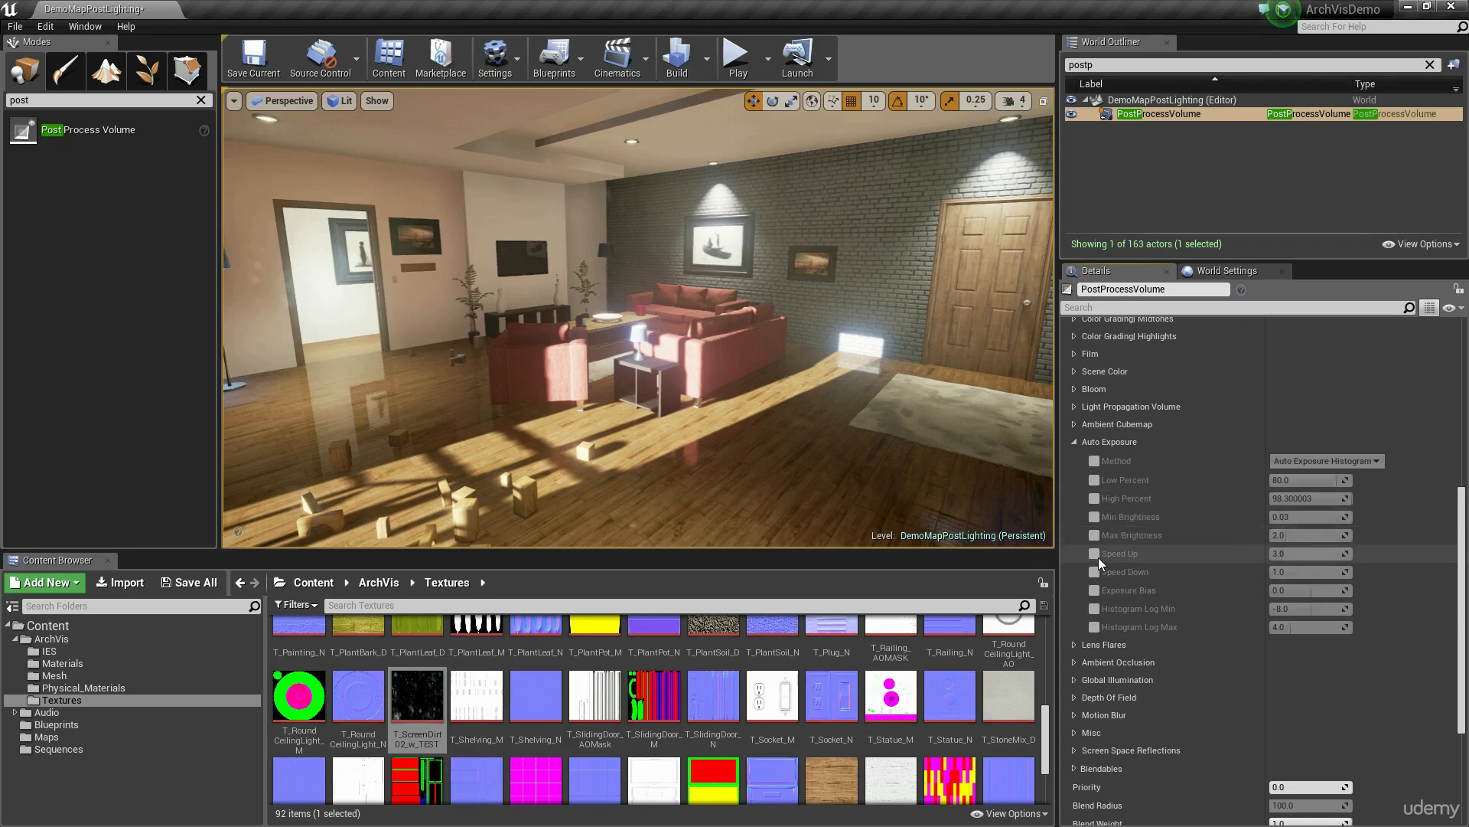
Step: Enable the Speed Up and Speed Down overrides and set Speed Up to 1.0, viewing the adaptation in the room
click(1094, 554)
click(1095, 572)
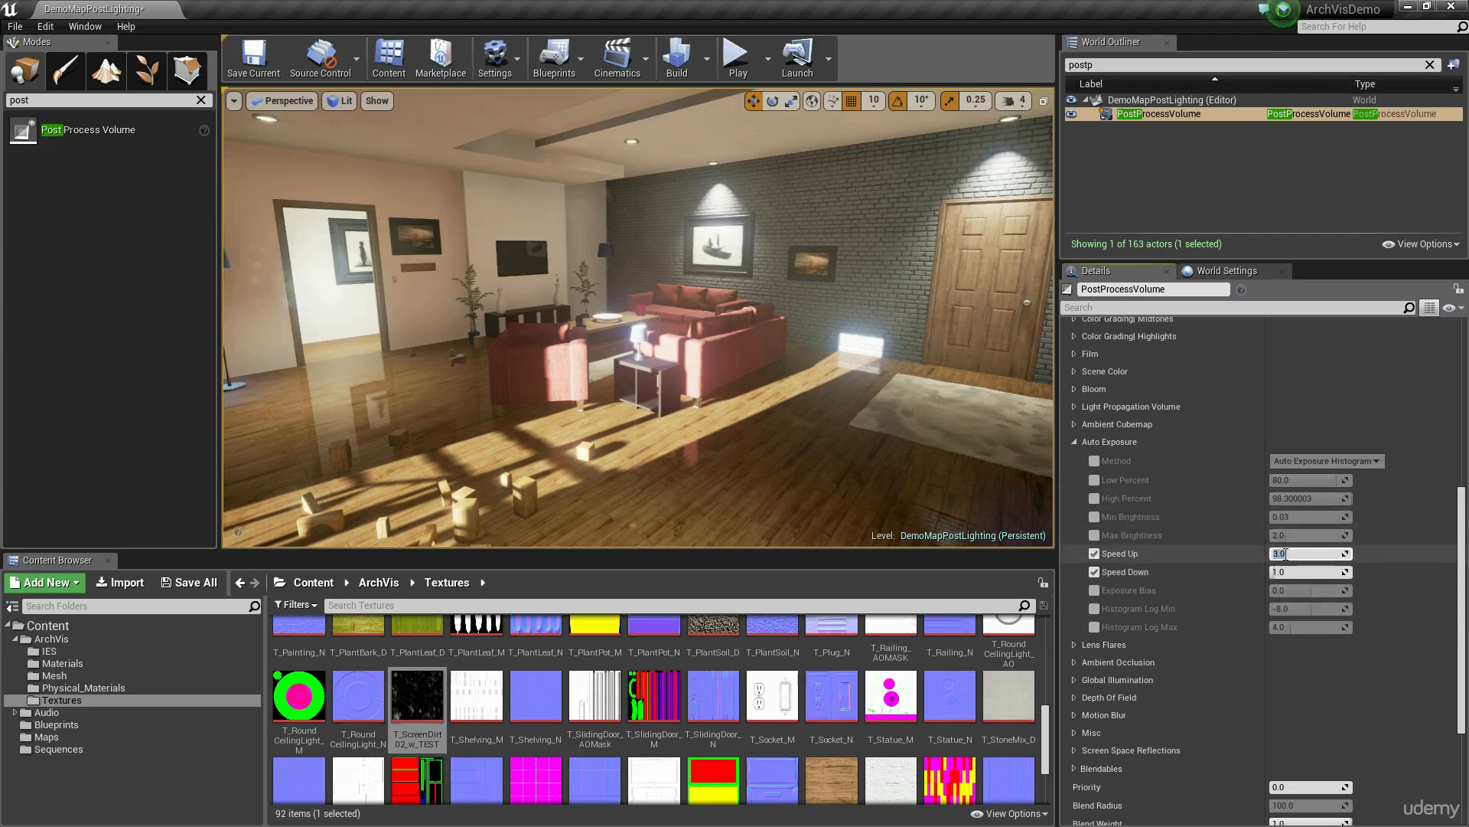
right_drag(765, 344, 697, 364)
key(a)
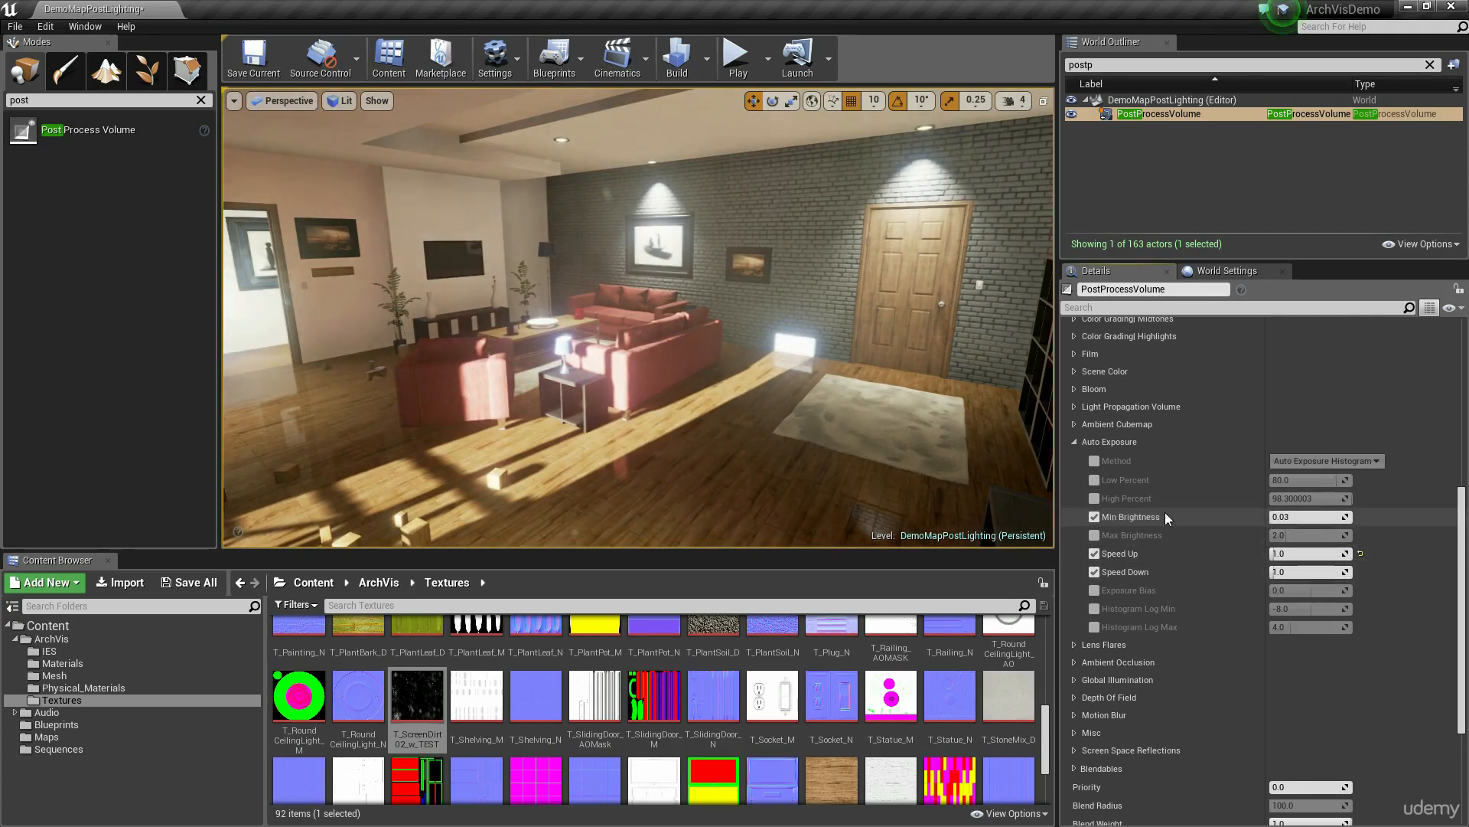
Step: Enable the Min Brightness override and set it to 0.1 to test the adaptation speed
click(1301, 517)
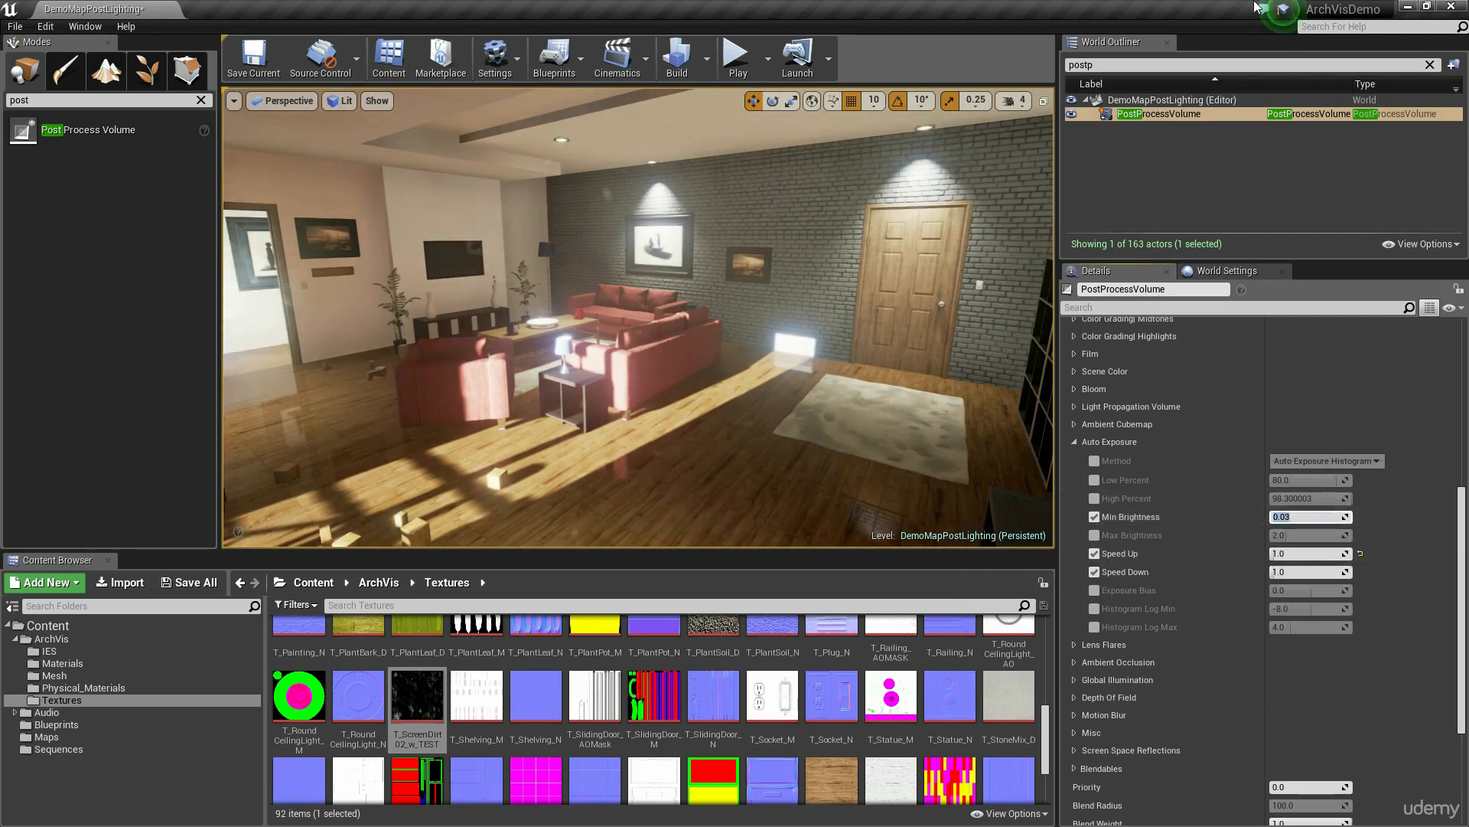
key(Return)
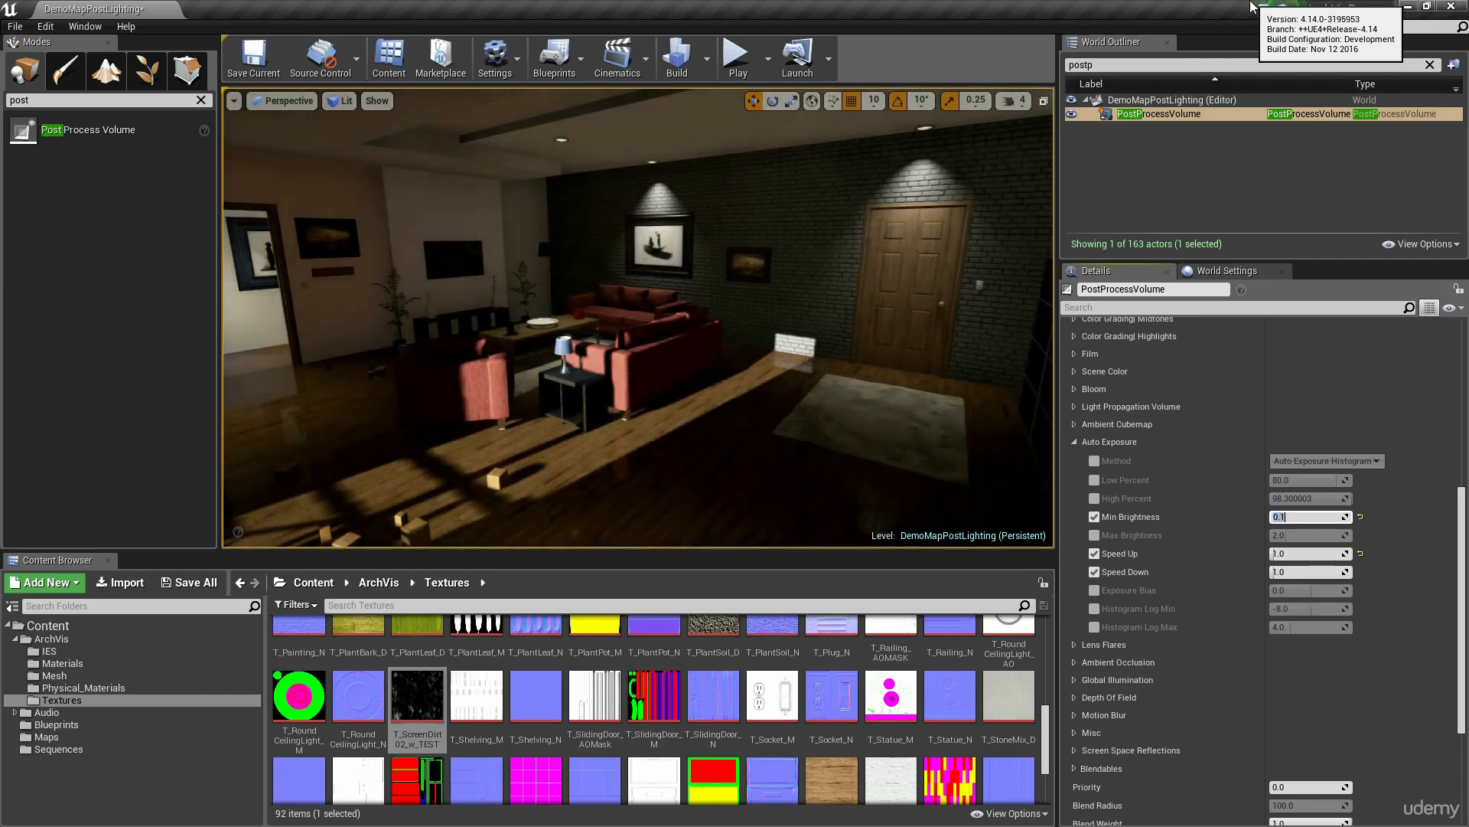
text(0.1)
key(Return)
text(0.2)
key(Return)
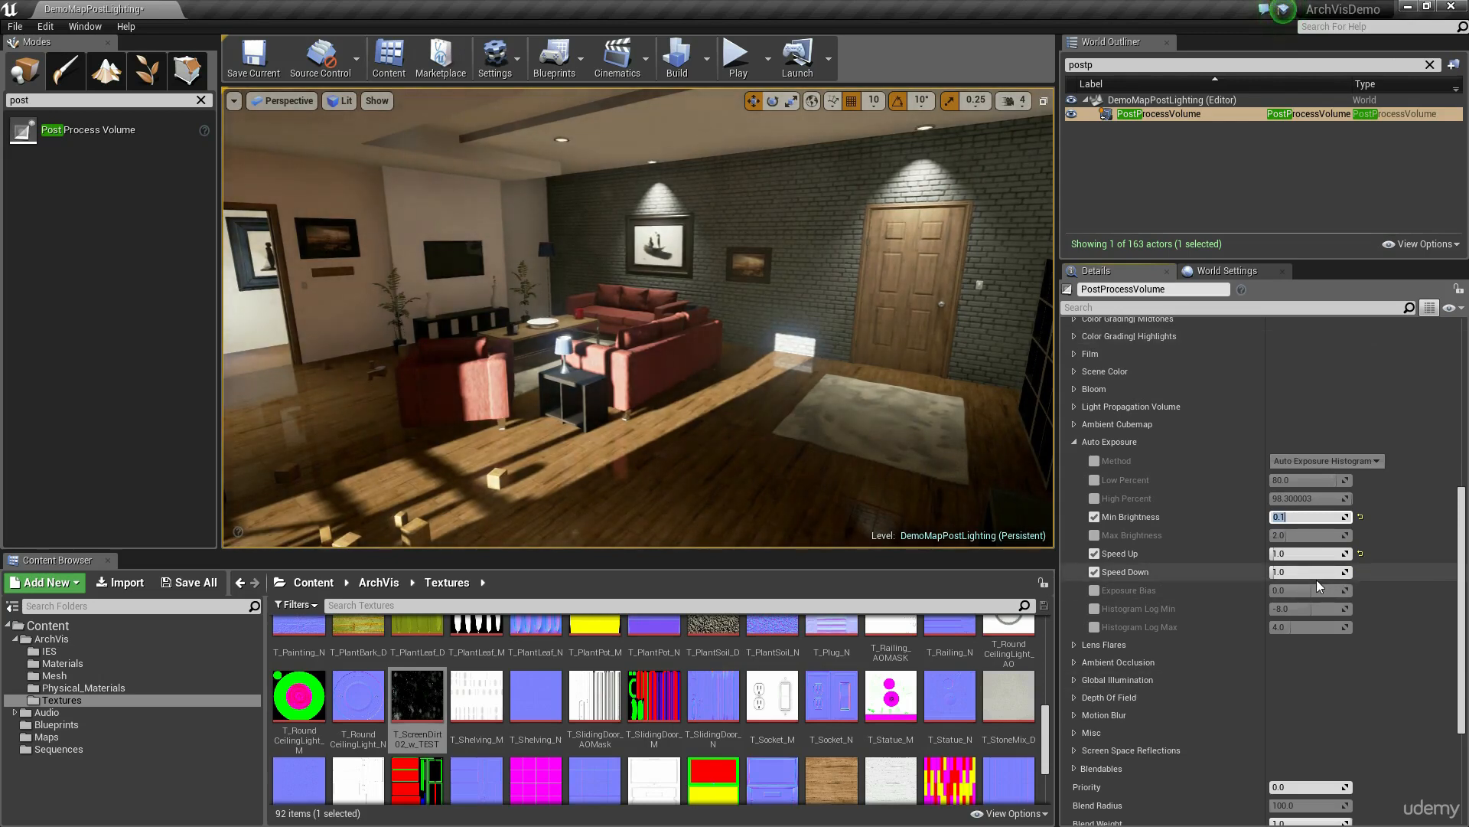
Step: Set both Speed Up and Speed Down to 20 and re-enter 0.1 as the Min Brightness
drag(1307, 554, 1415, 554)
drag(1307, 572, 1416, 573)
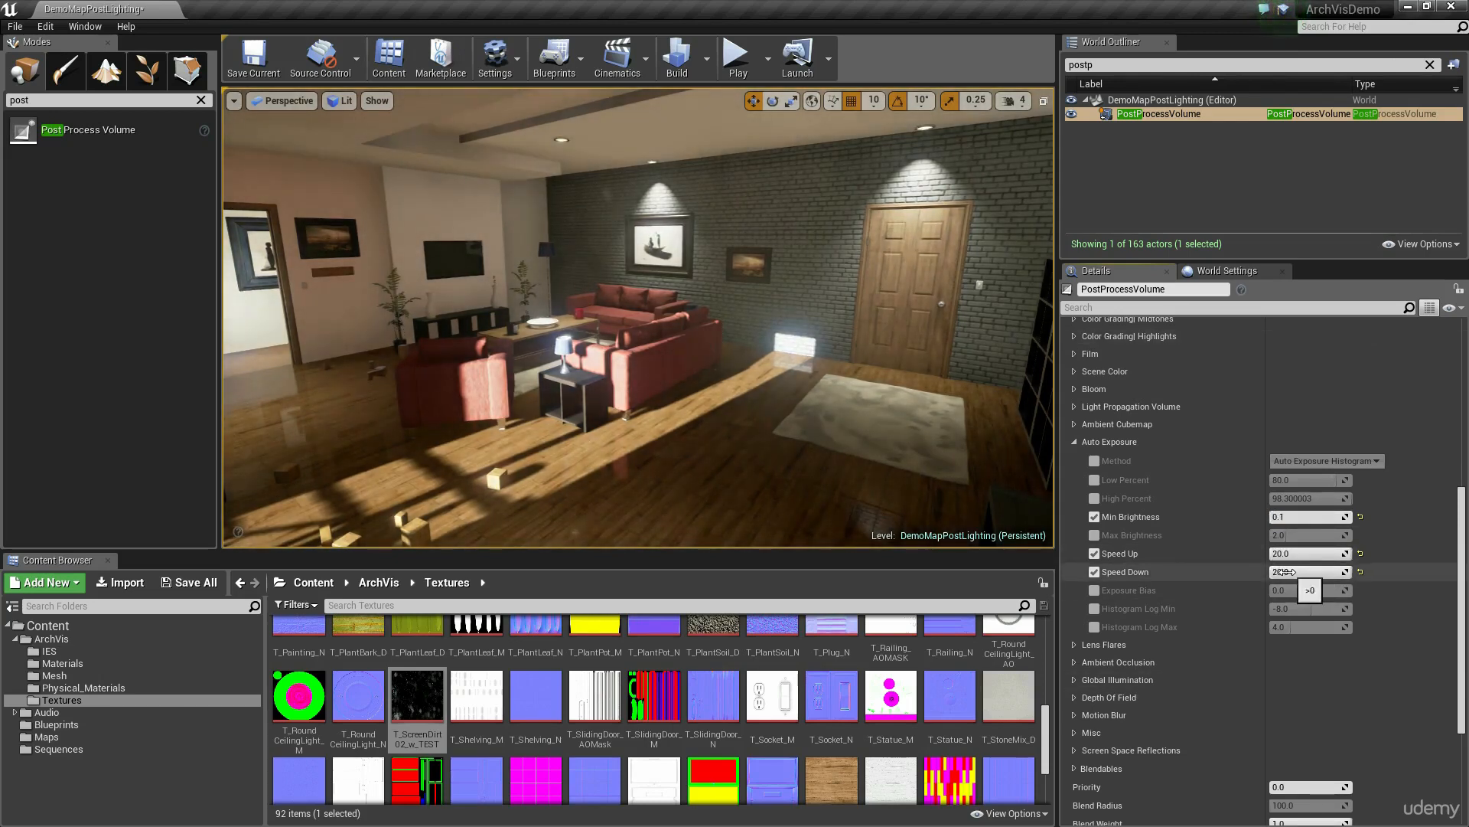
click(1307, 518)
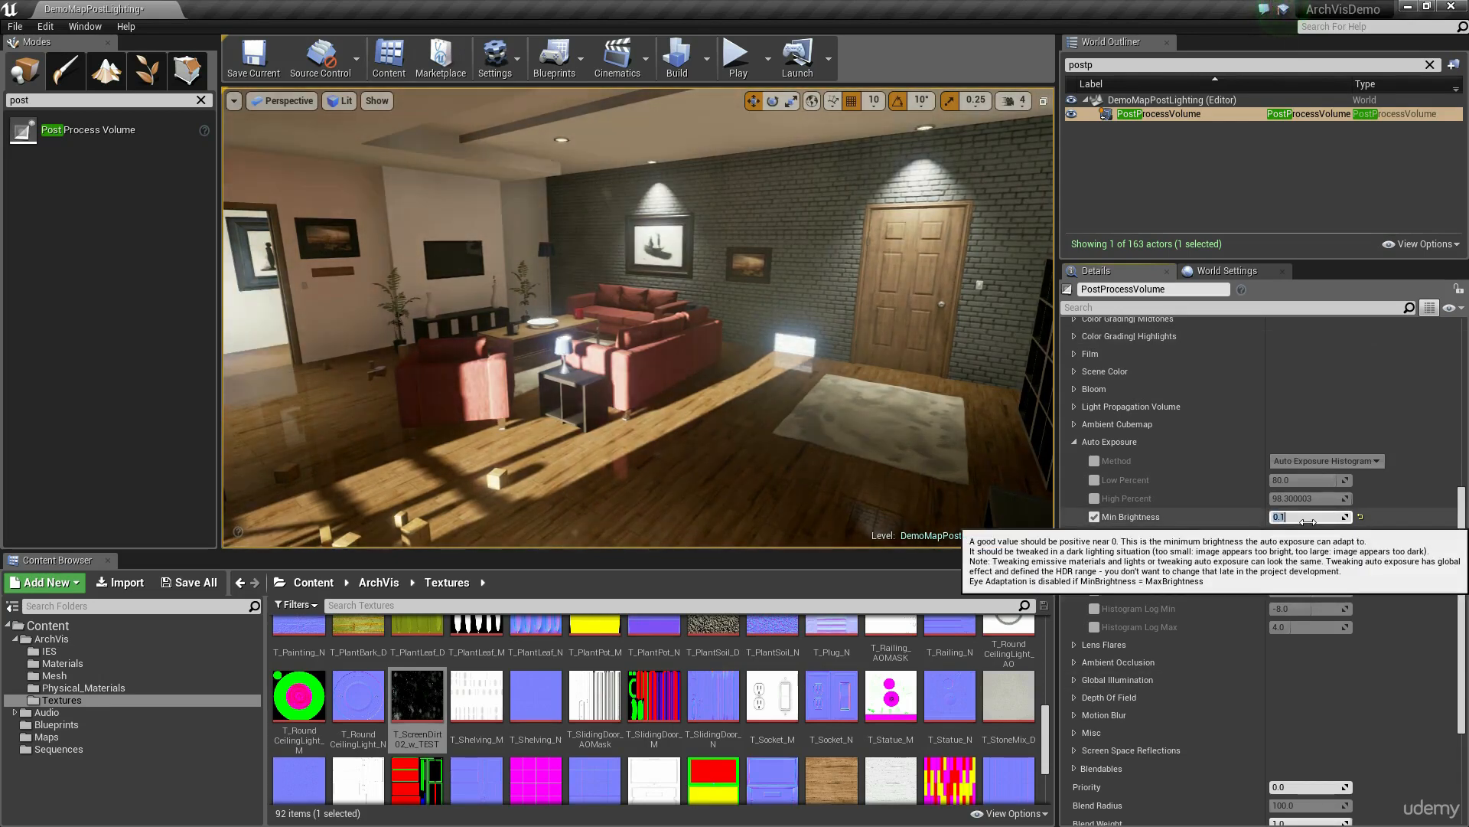
text(0.1)
key(Return)
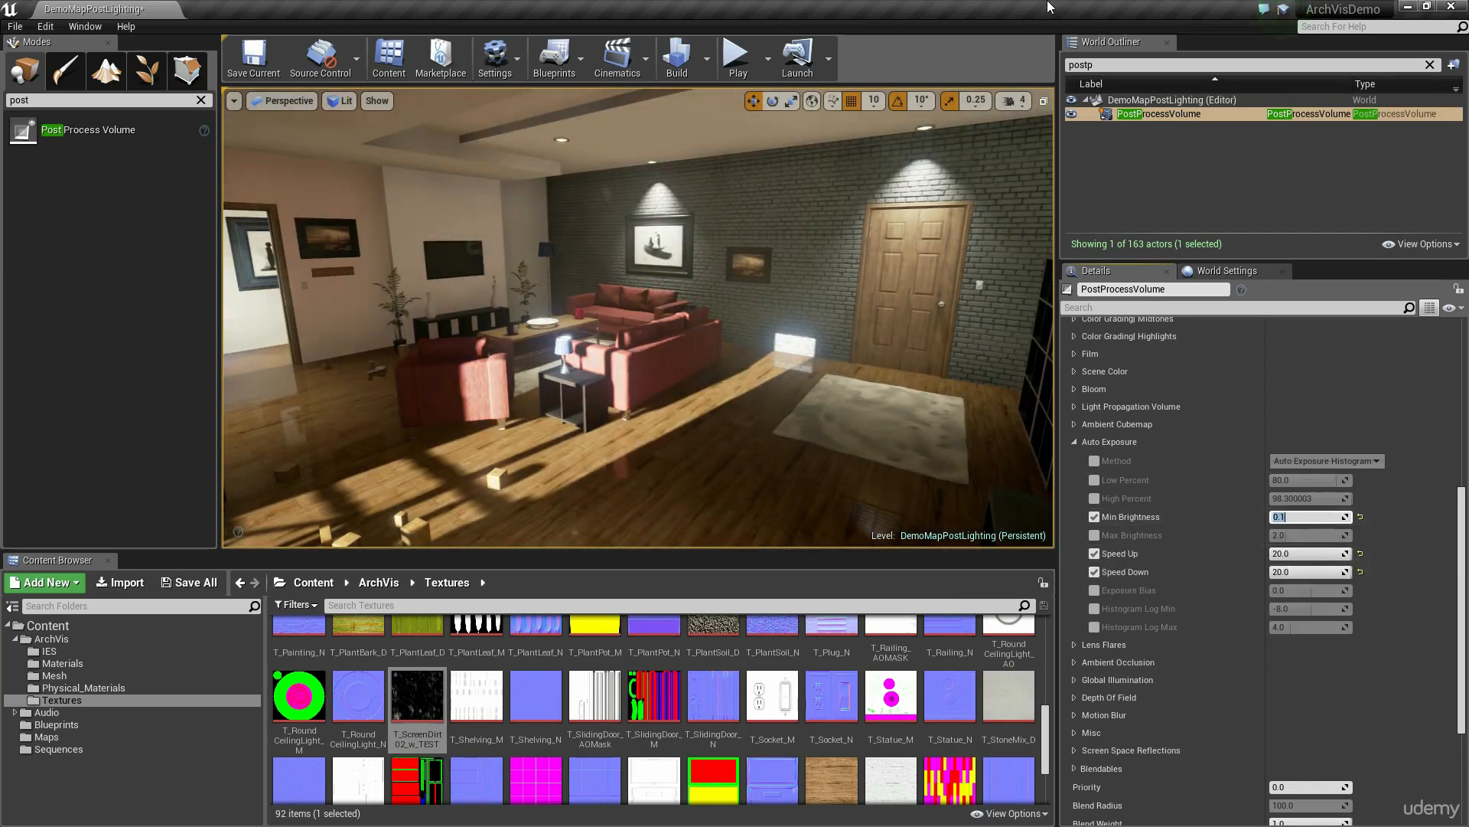
Step: Compare Min Brightness values of 0.2 and 0.1, and lower it to 0.05
text(0.2)
key(Return)
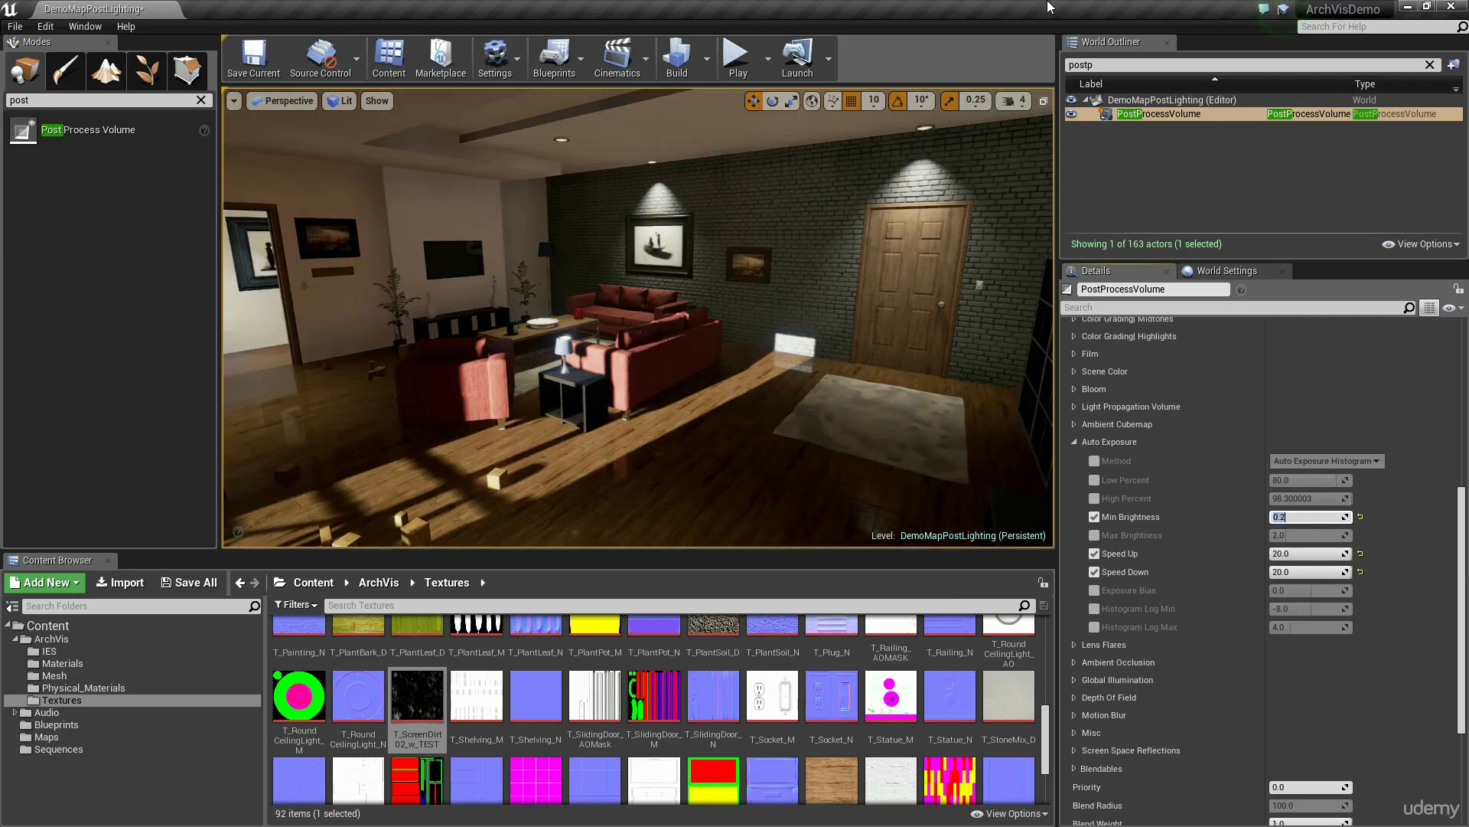
text(0.1)
key(Return)
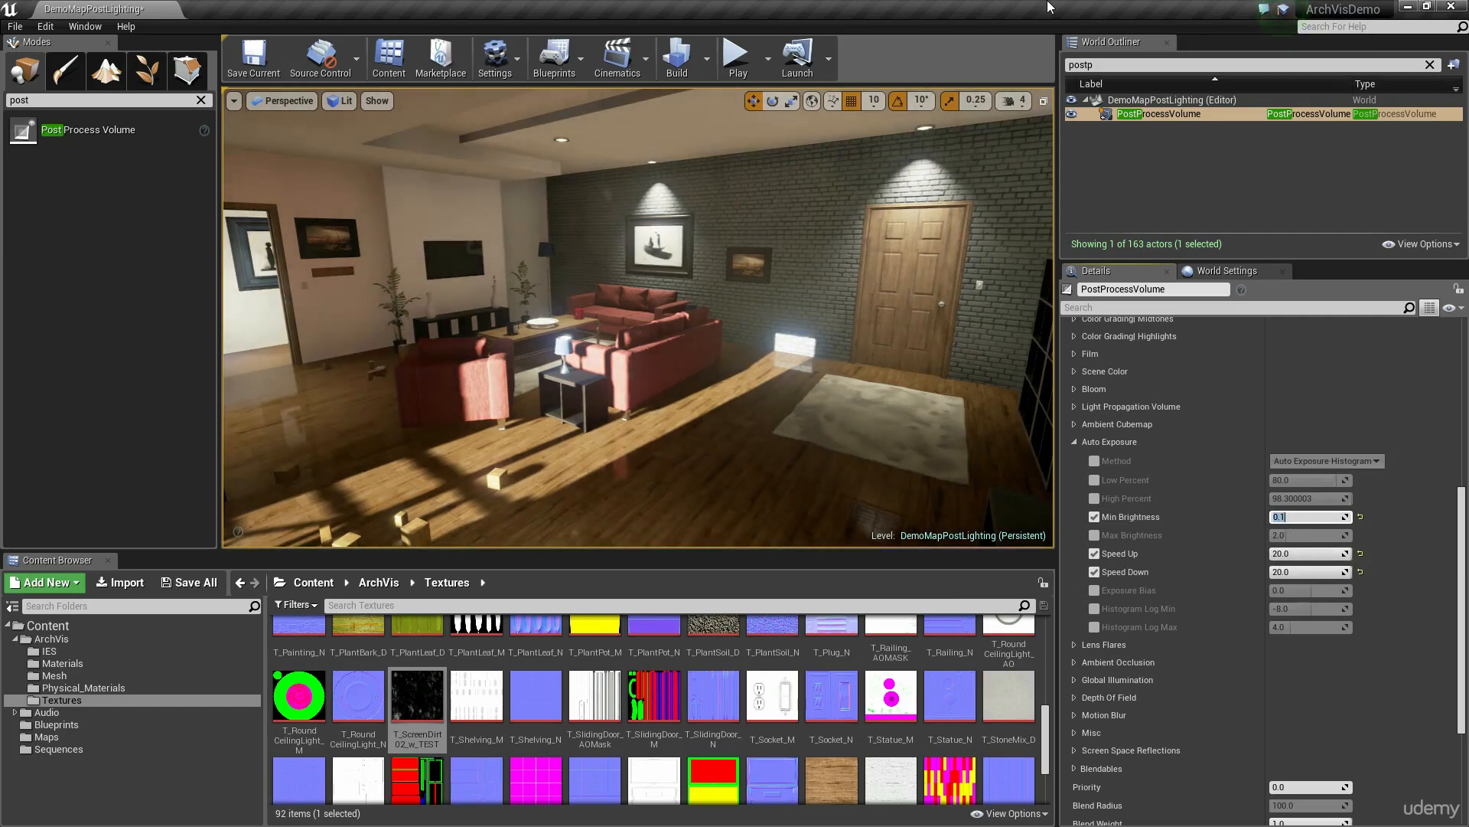
text(0.01)
key(Return)
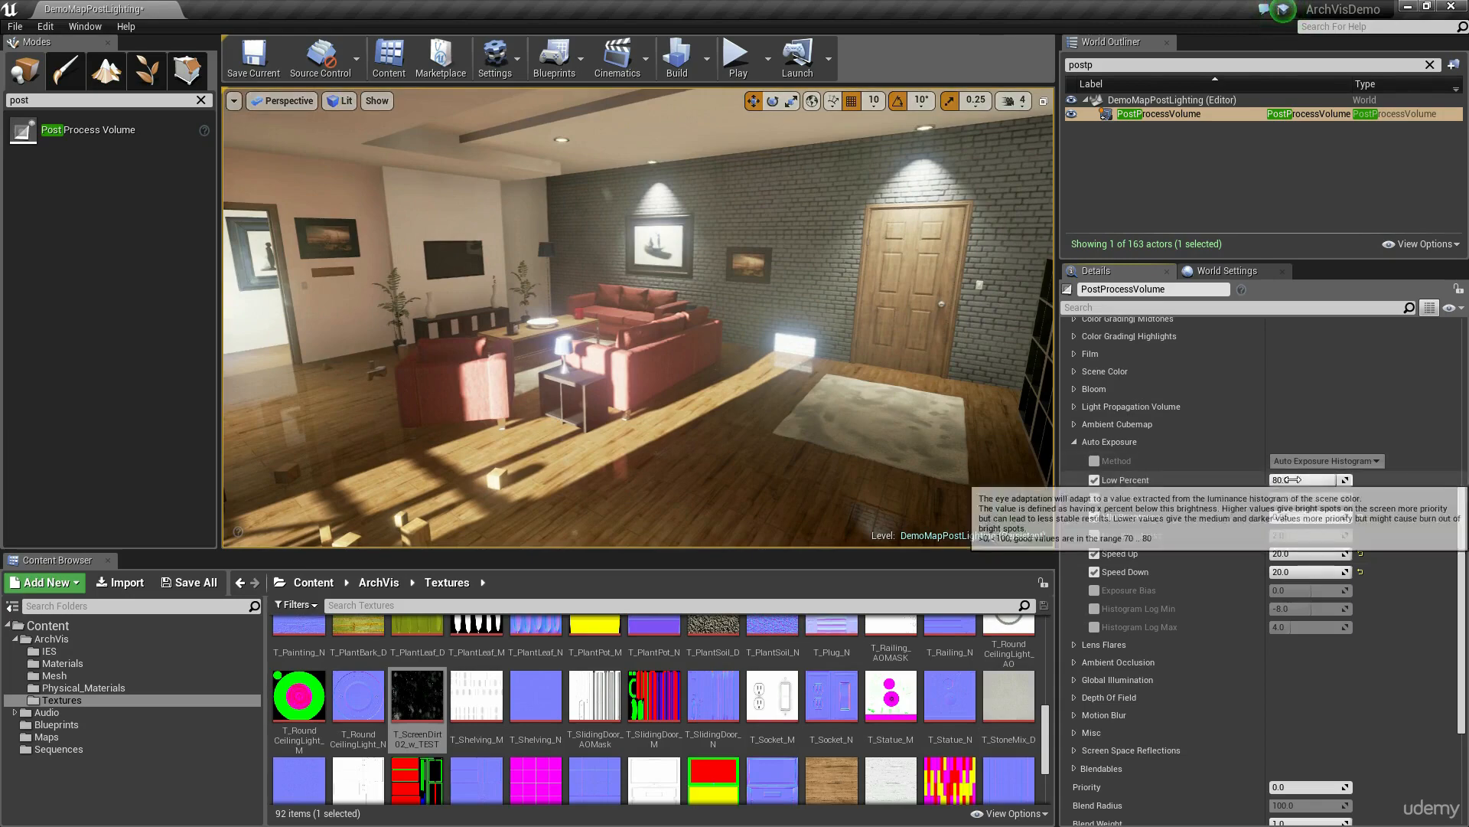
Step: Enable the Low Percent override and set it to 70
mouse_move(1305, 480)
mouse_down()
mouse_move(1385, 479)
mouse_move(1301, 480)
mouse_up()
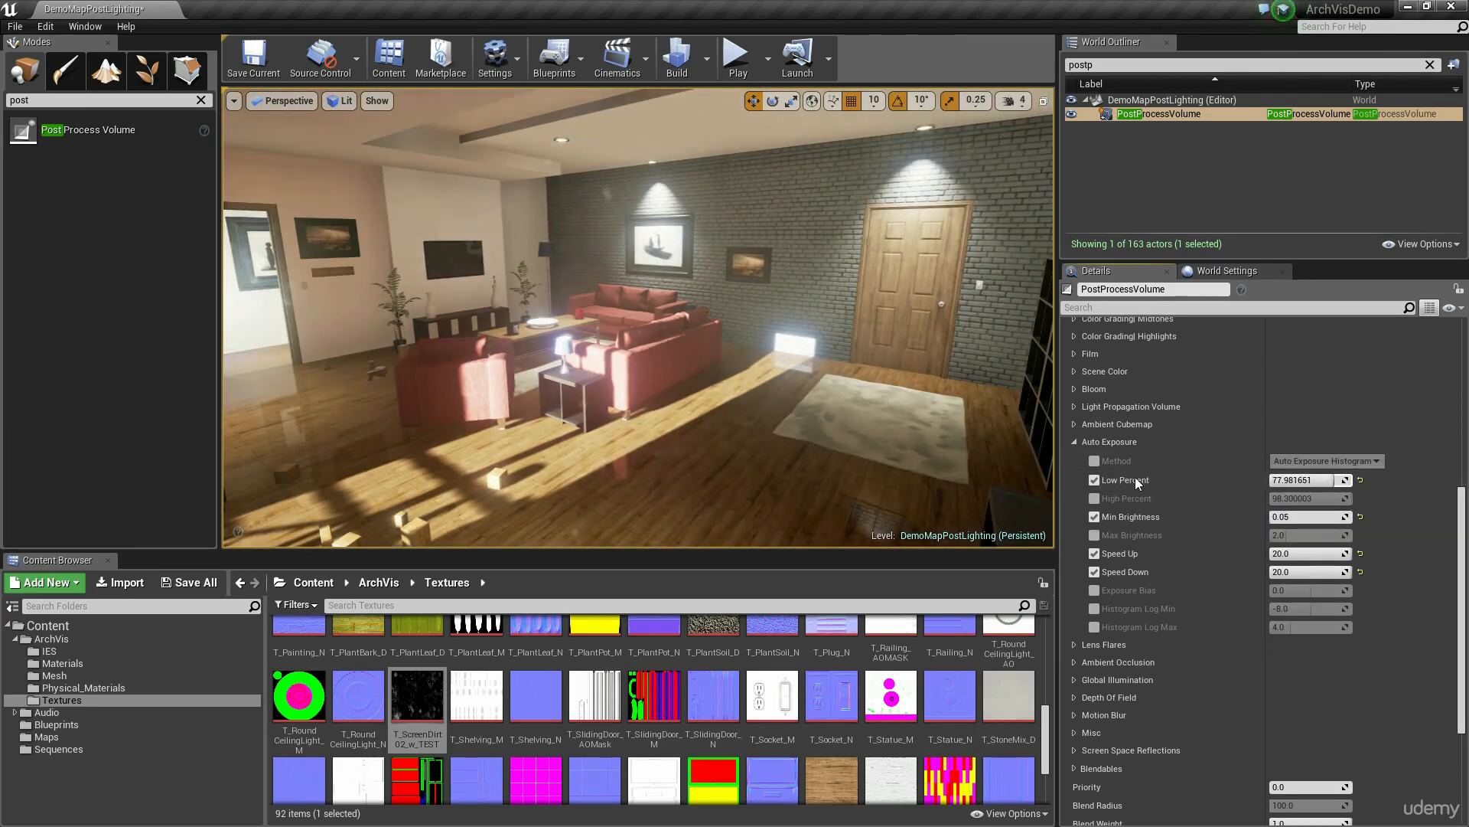
click(1299, 479)
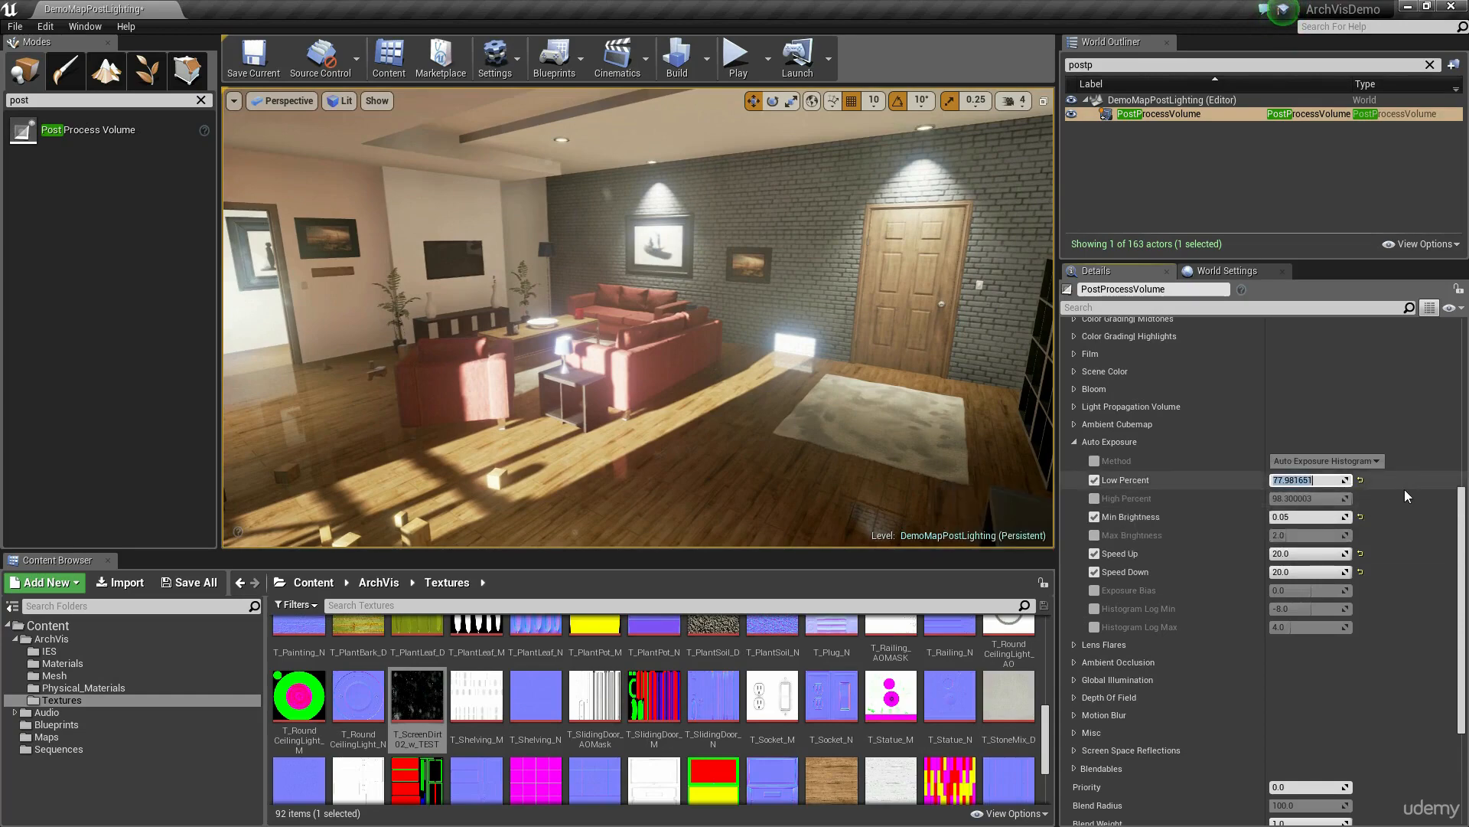
text(70)
key(Tab)
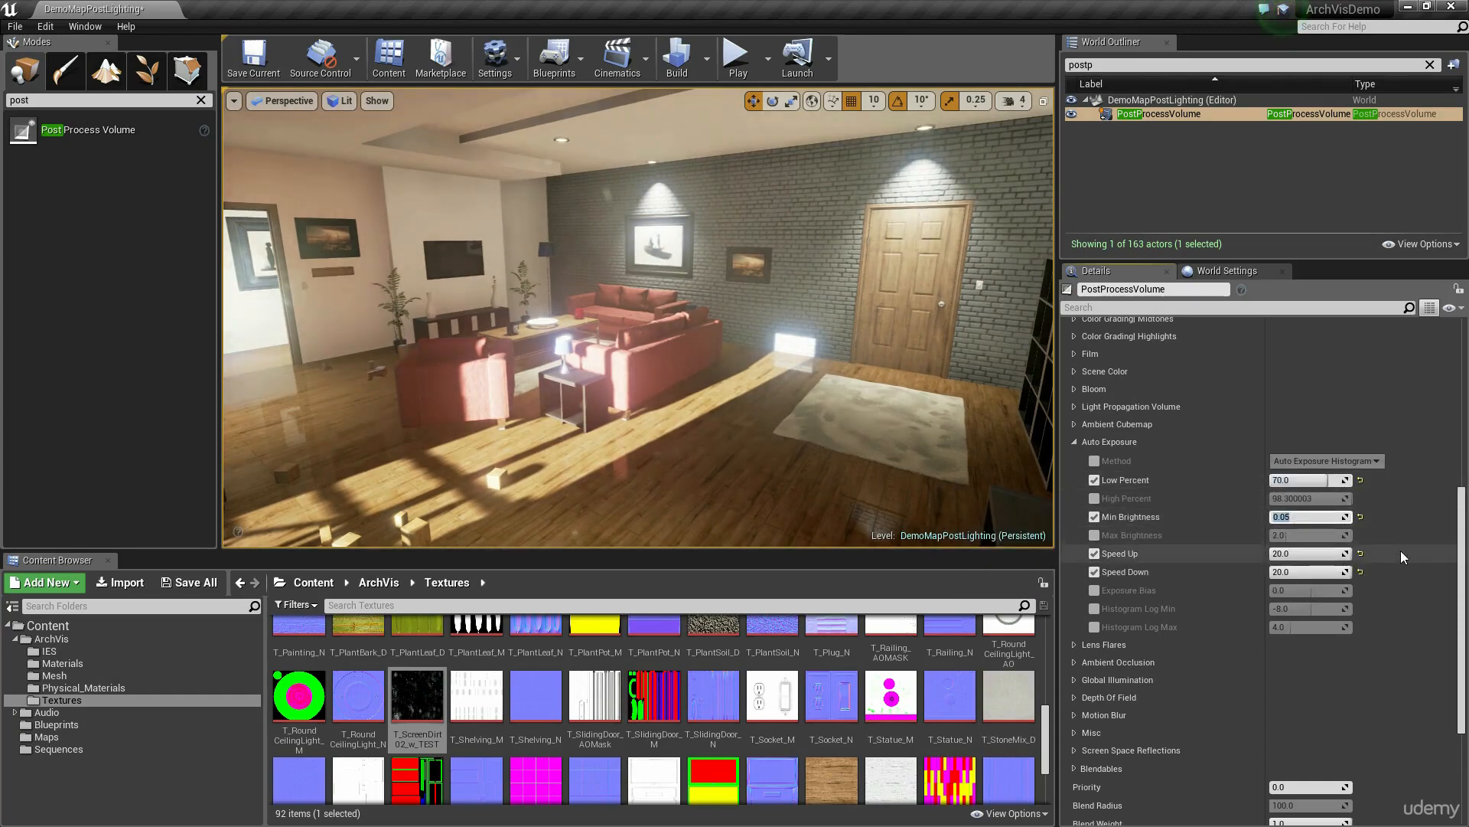
Step: Try other Min Brightness values, including 0.75, and settle on 0.075 for the Auto Exposure
text(0.0)
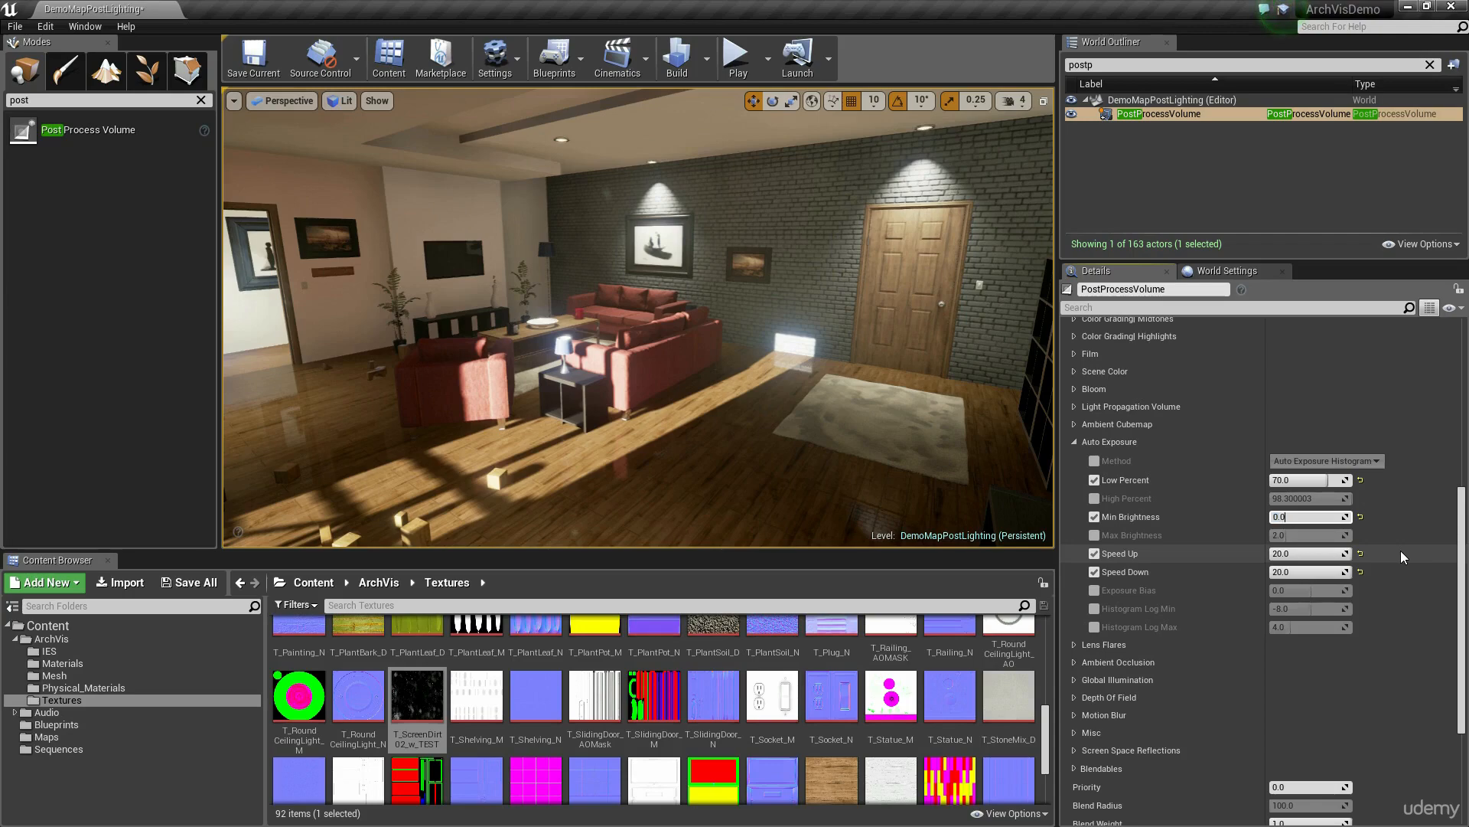
text(1)
key(Return)
text(0.75)
key(Return)
text(0.075)
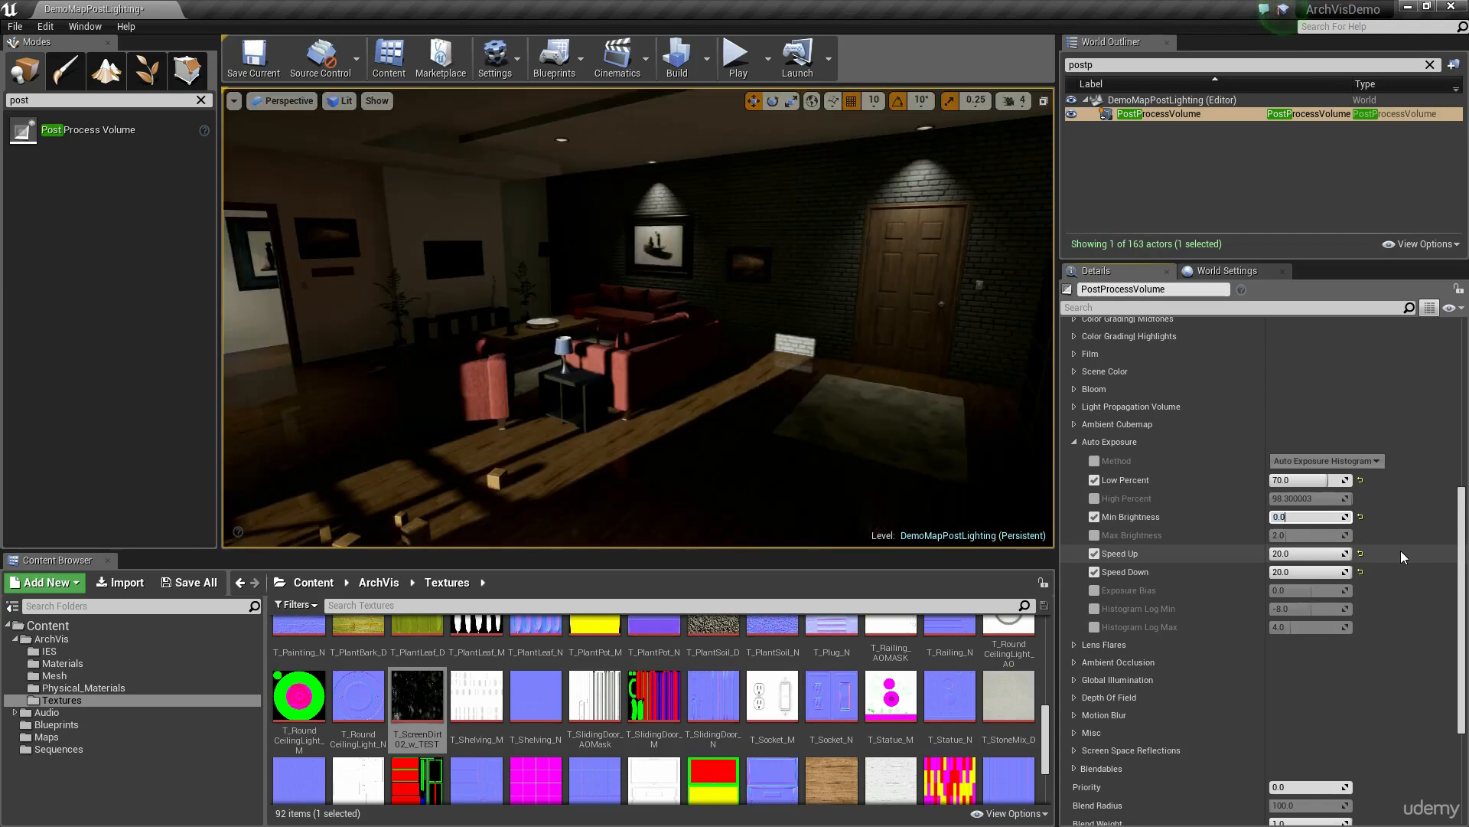
key(Return)
mouse_move(842, 382)
right_down()
mouse_move(823, 391)
mouse_move(857, 389)
right_up()
Step: Enable the Max Brightness override at 2.0 and reset Speed Up and Speed Down to their defaults, then collapse the Auto Exposure settings
click(1094, 535)
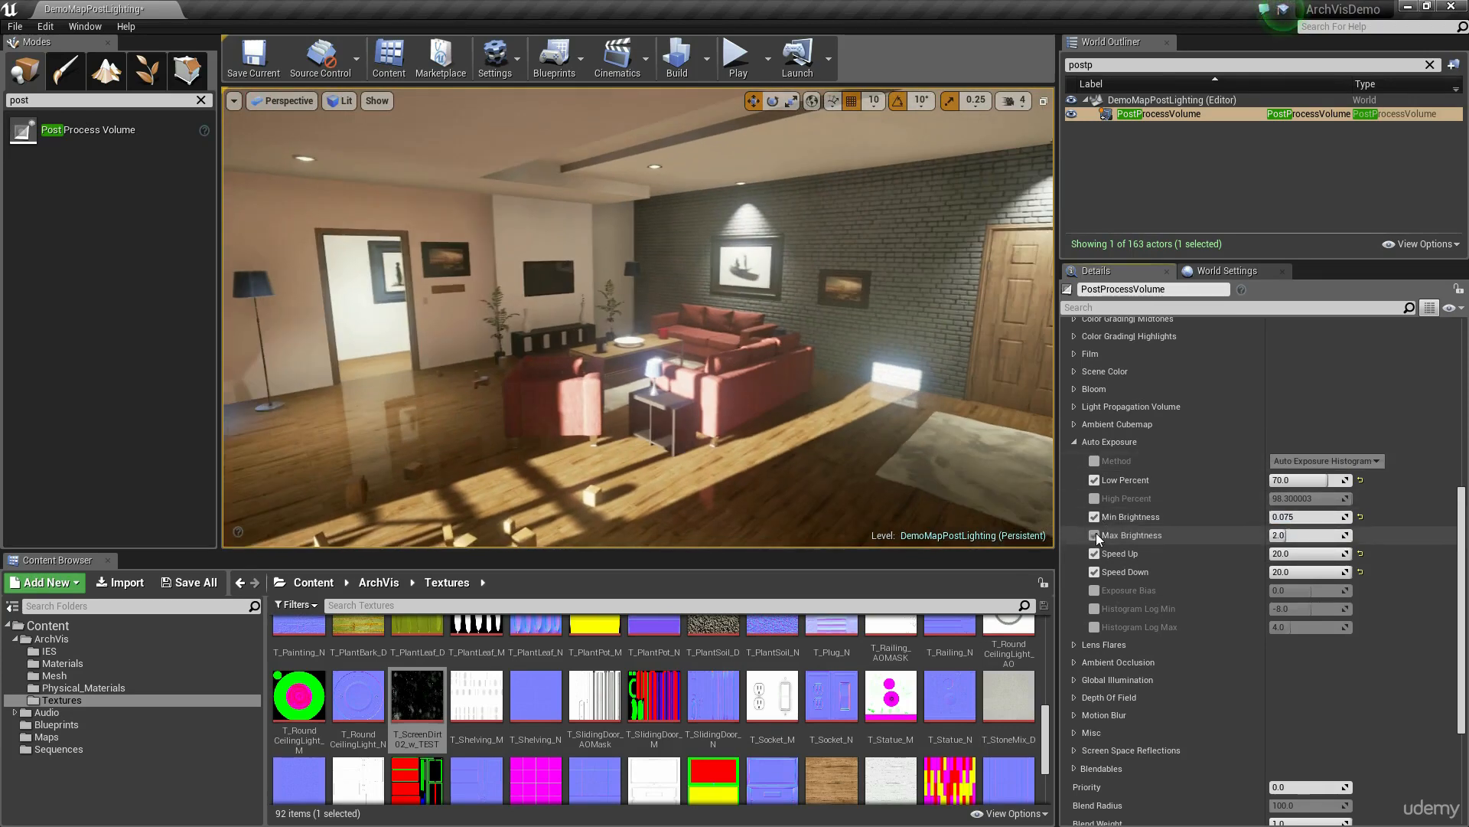
drag(1301, 535, 1304, 535)
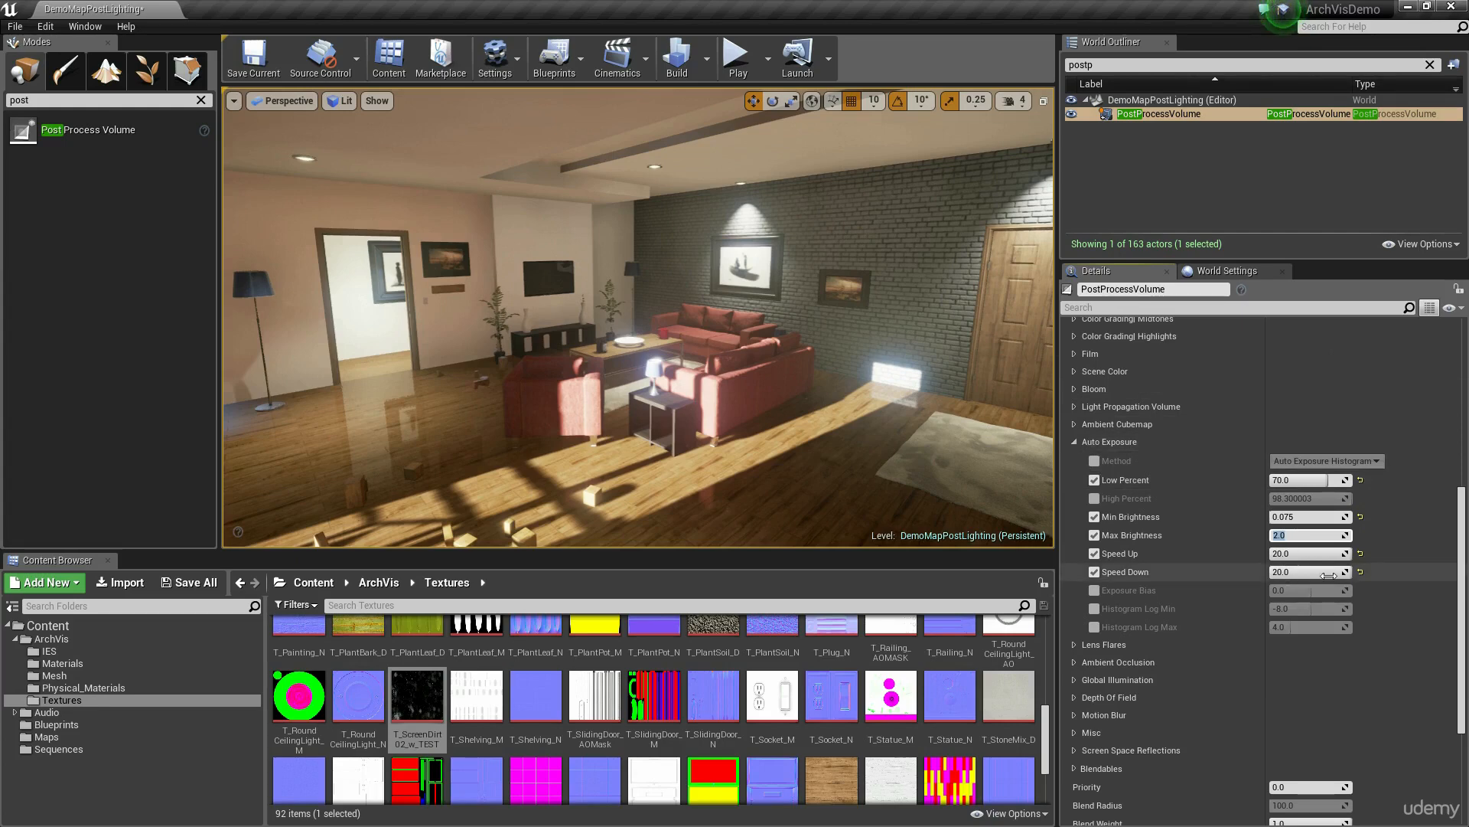
click(1360, 553)
click(1360, 572)
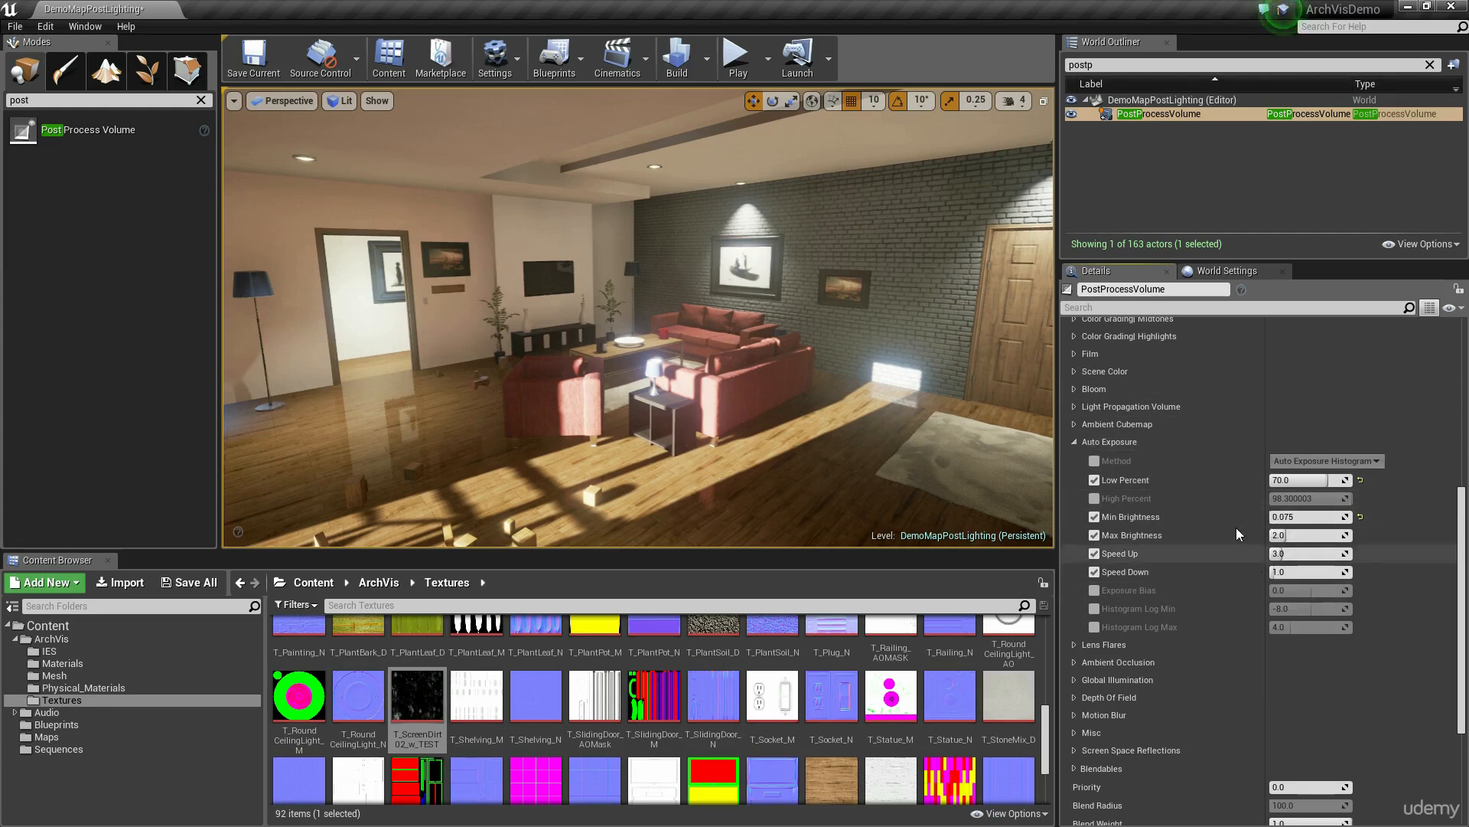
click(1076, 442)
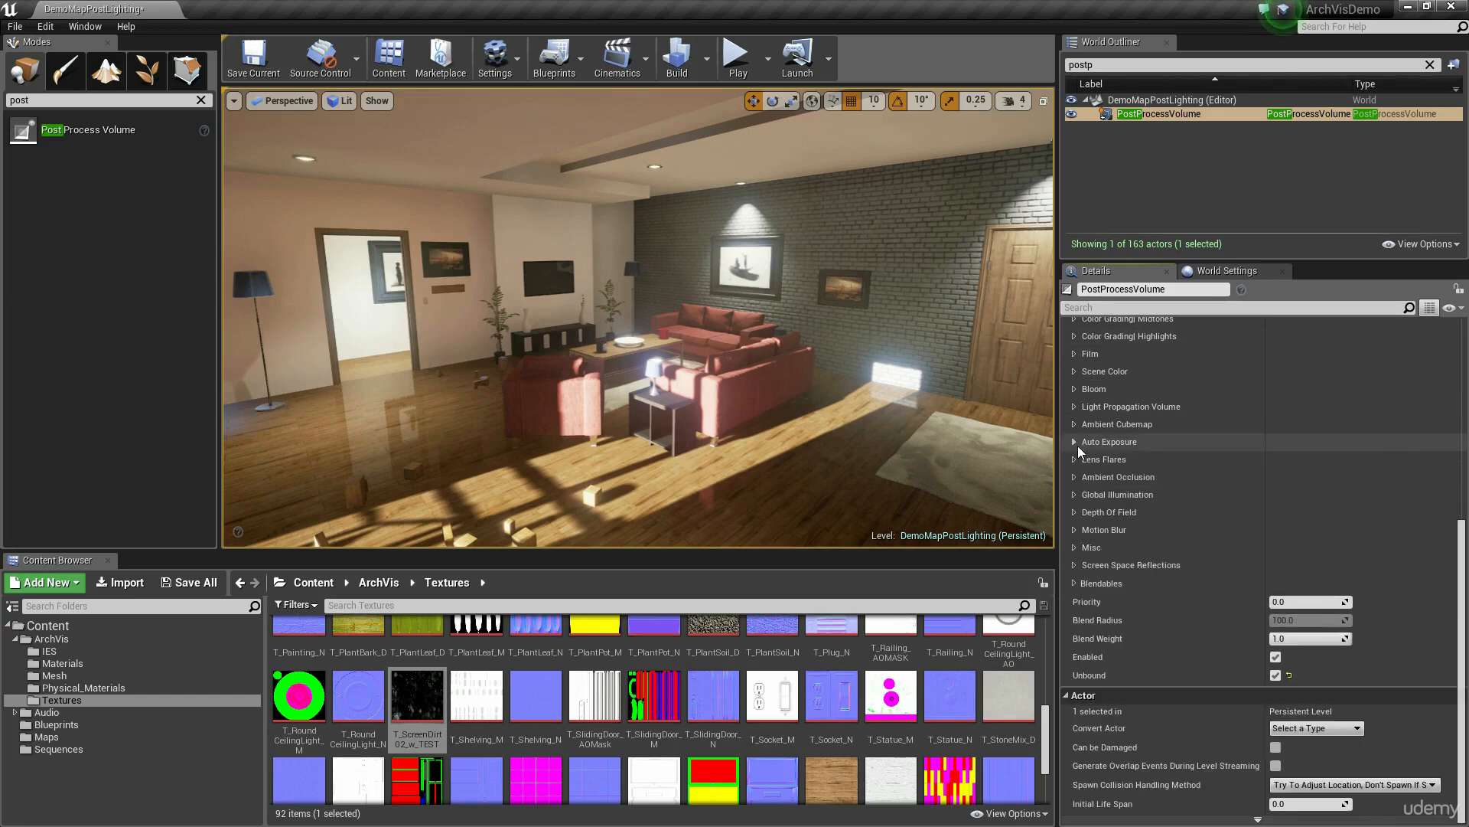
Step: Try a Lens Flares Intensity of 16 while facing the window, with the BokehSize override enabled
click(1074, 461)
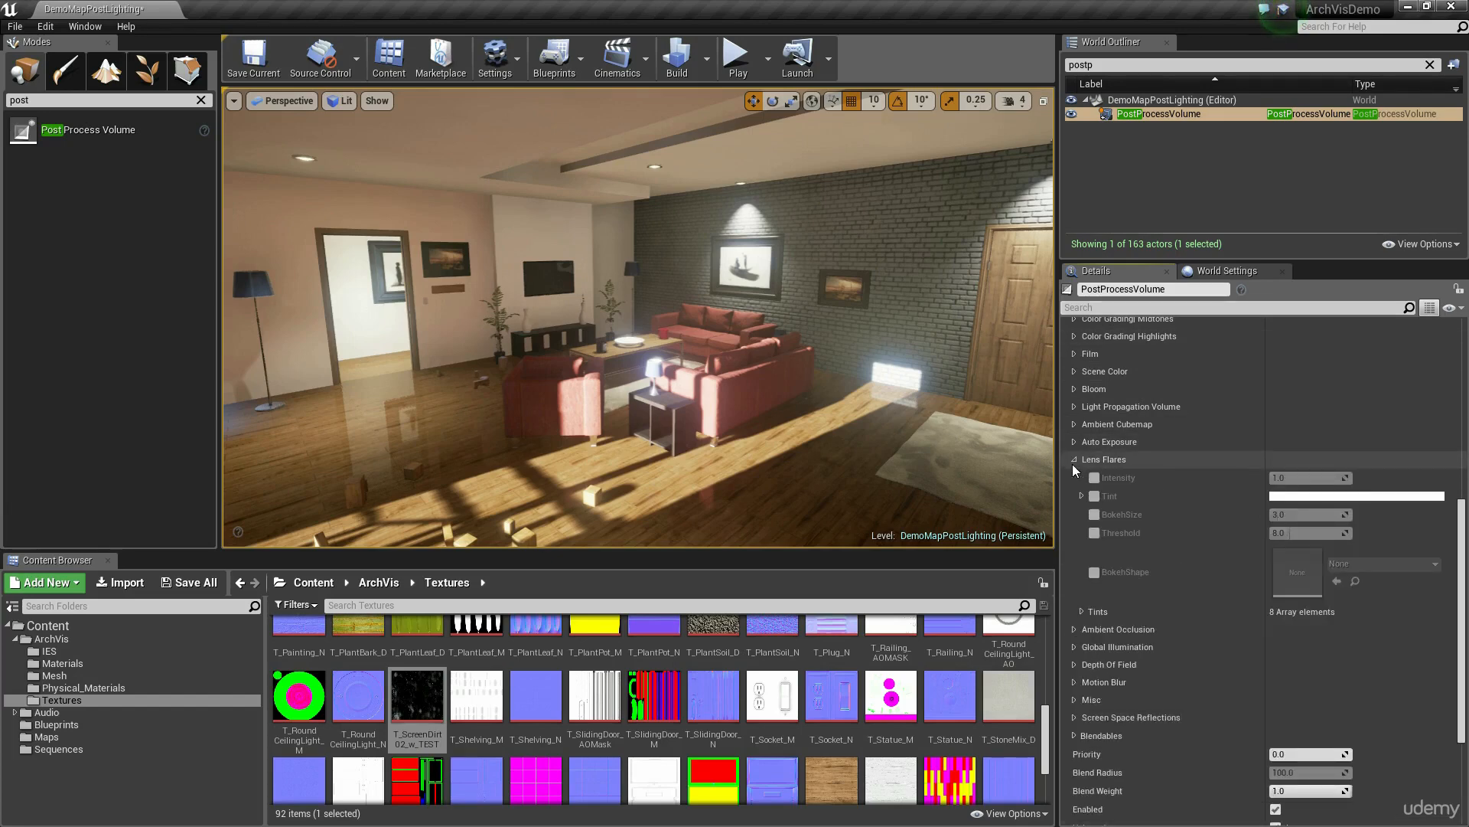
click(1094, 477)
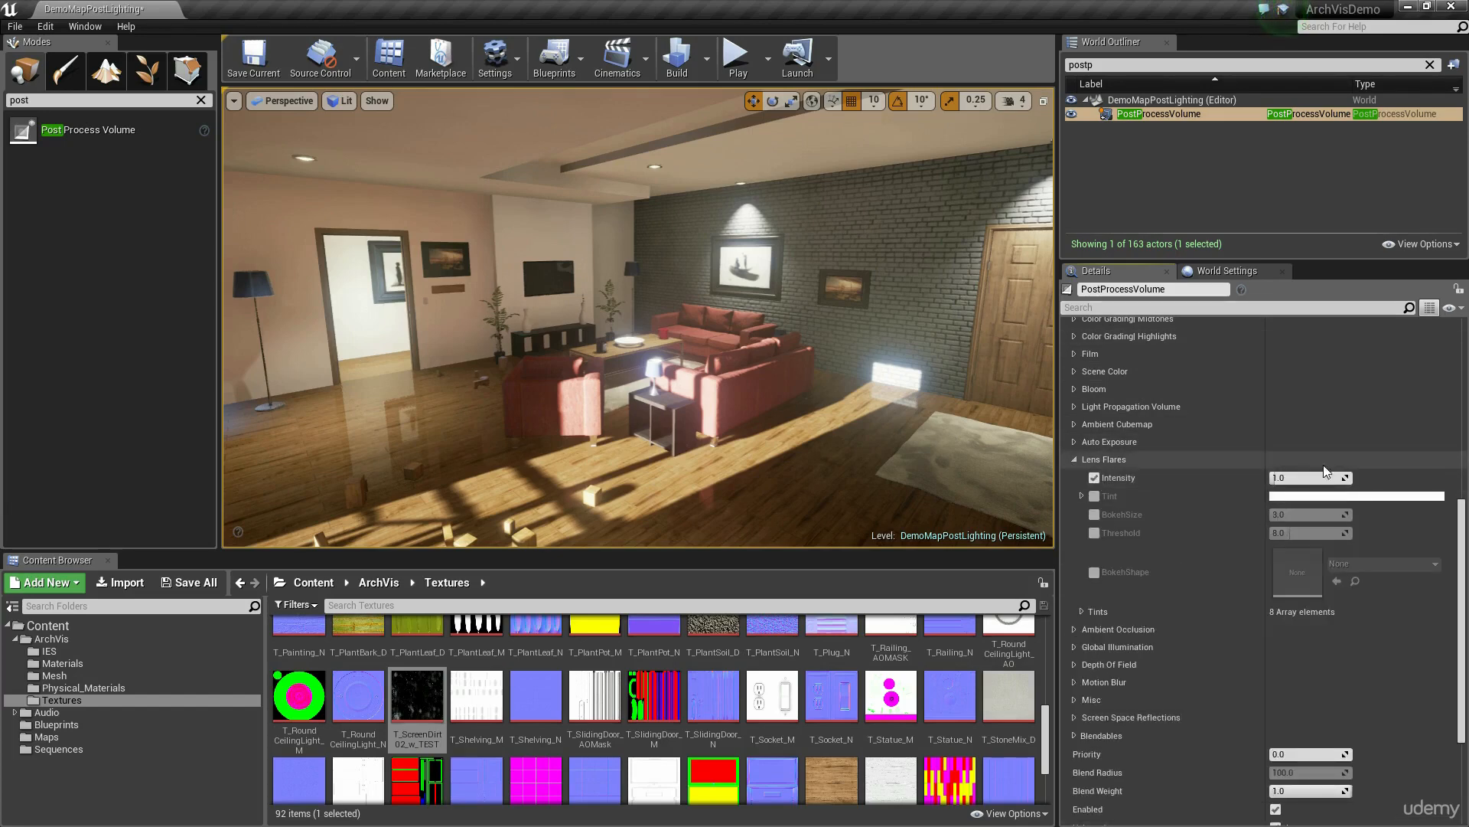
drag(1318, 478, 1416, 477)
mouse_move(880, 383)
right_down()
mouse_move(636, 379)
mouse_move(750, 375)
mouse_move(719, 330)
mouse_move(724, 277)
right_up()
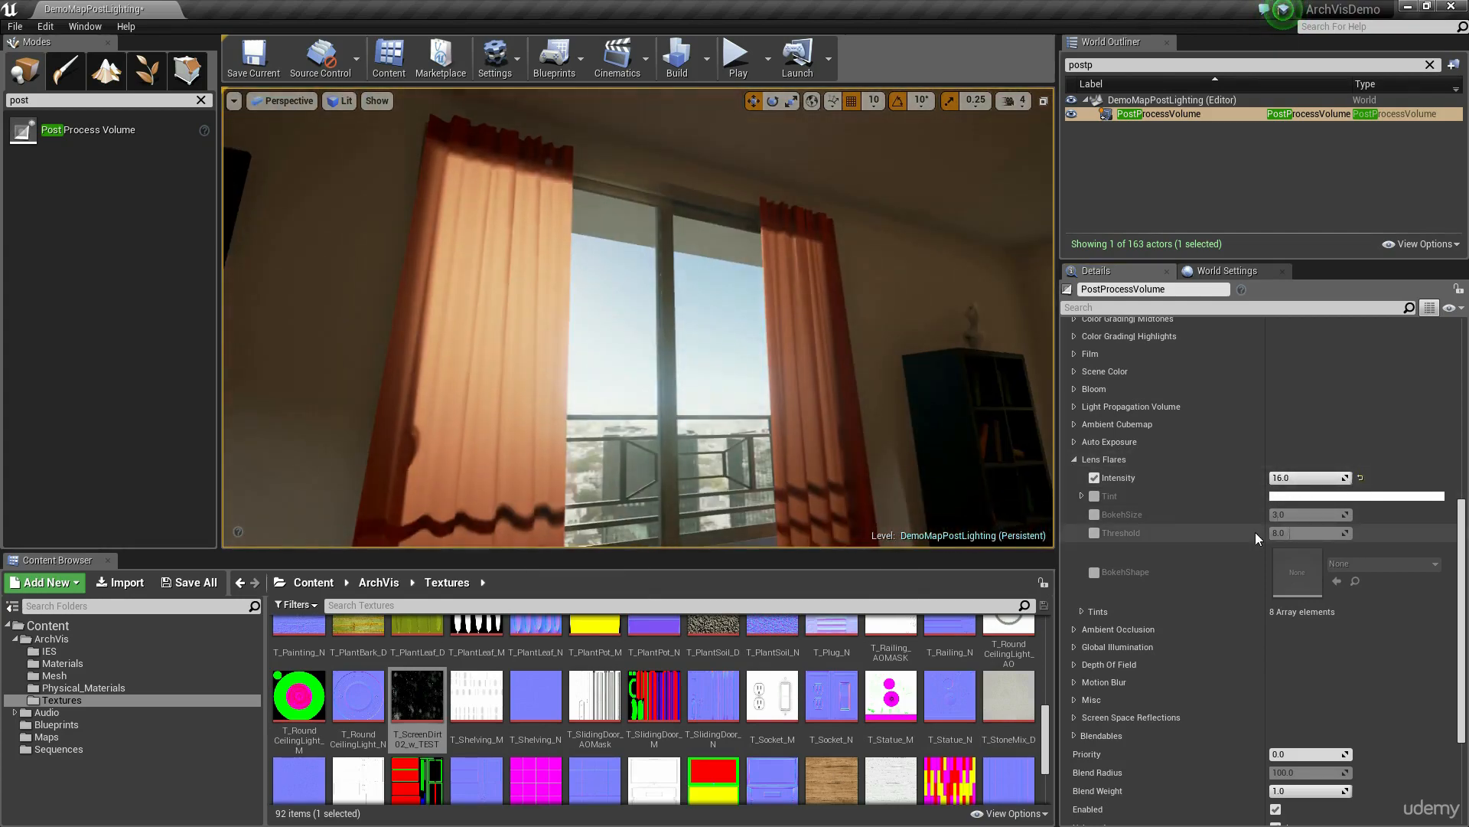
click(1093, 515)
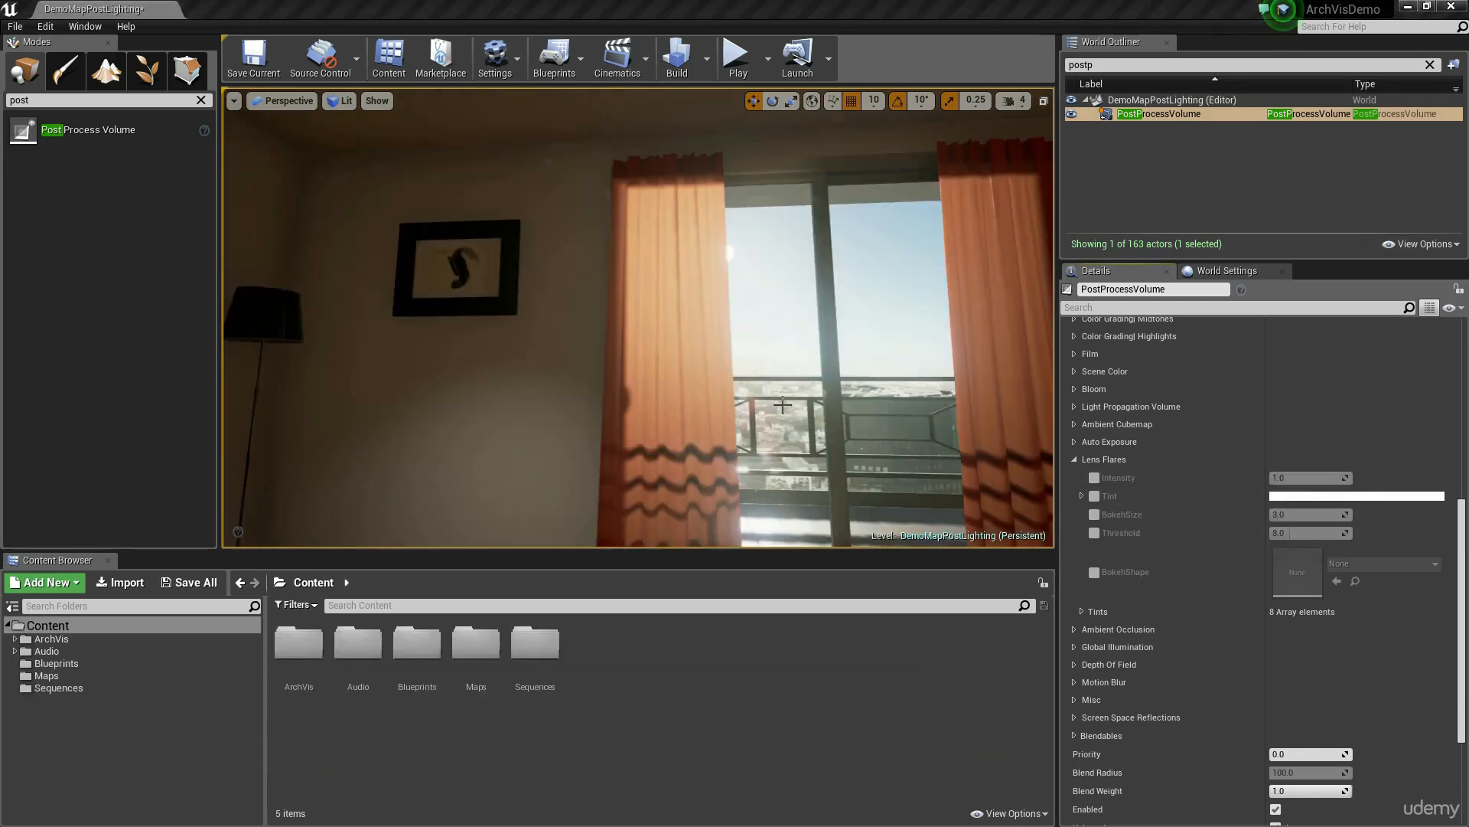
Step: Enable the Lens Flares Intensity override at 5 and assign the Bokeh_5Sides texture as the BokehShape
click(1094, 477)
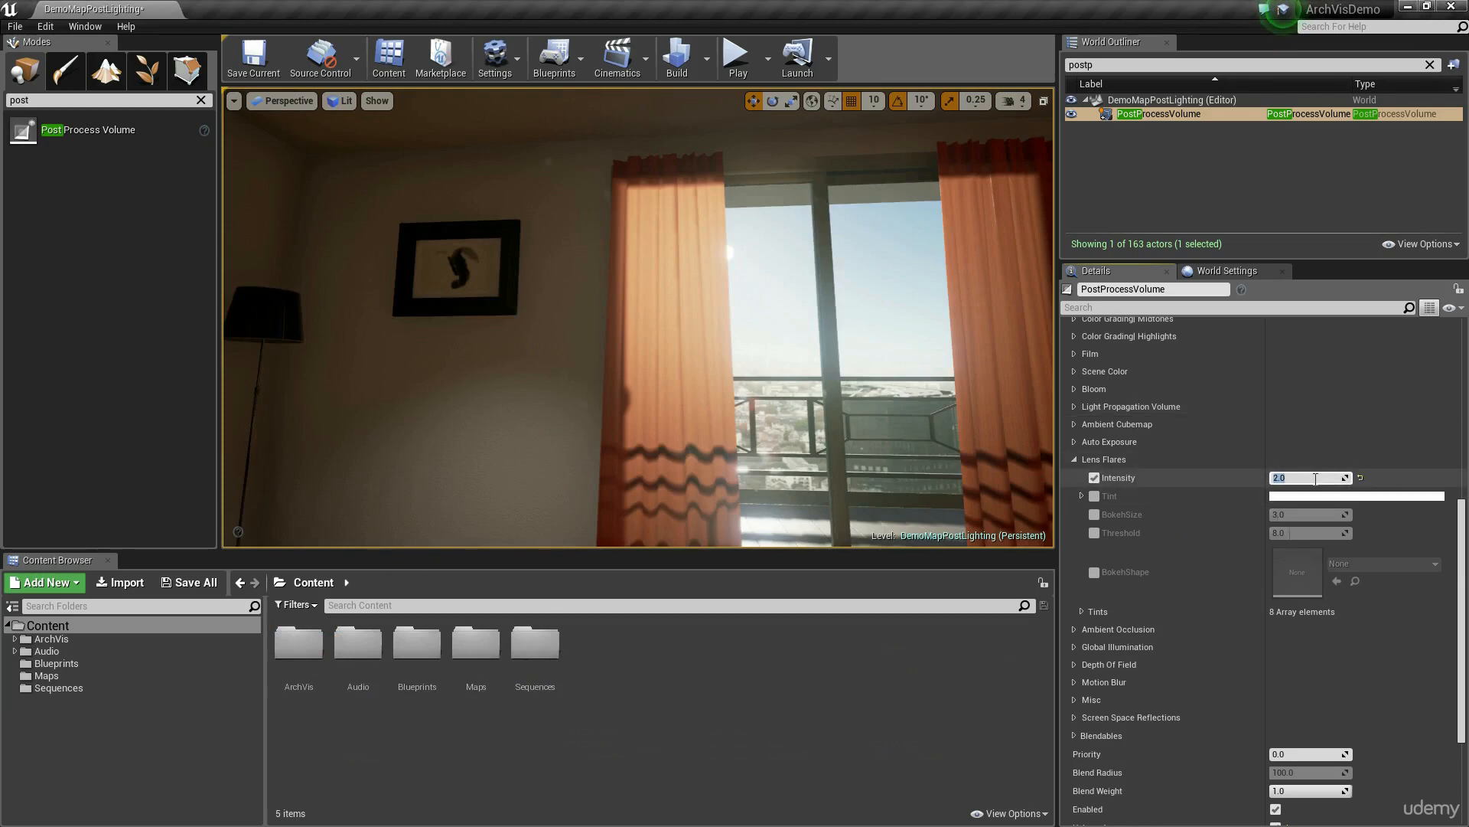
click(1095, 572)
click(1409, 564)
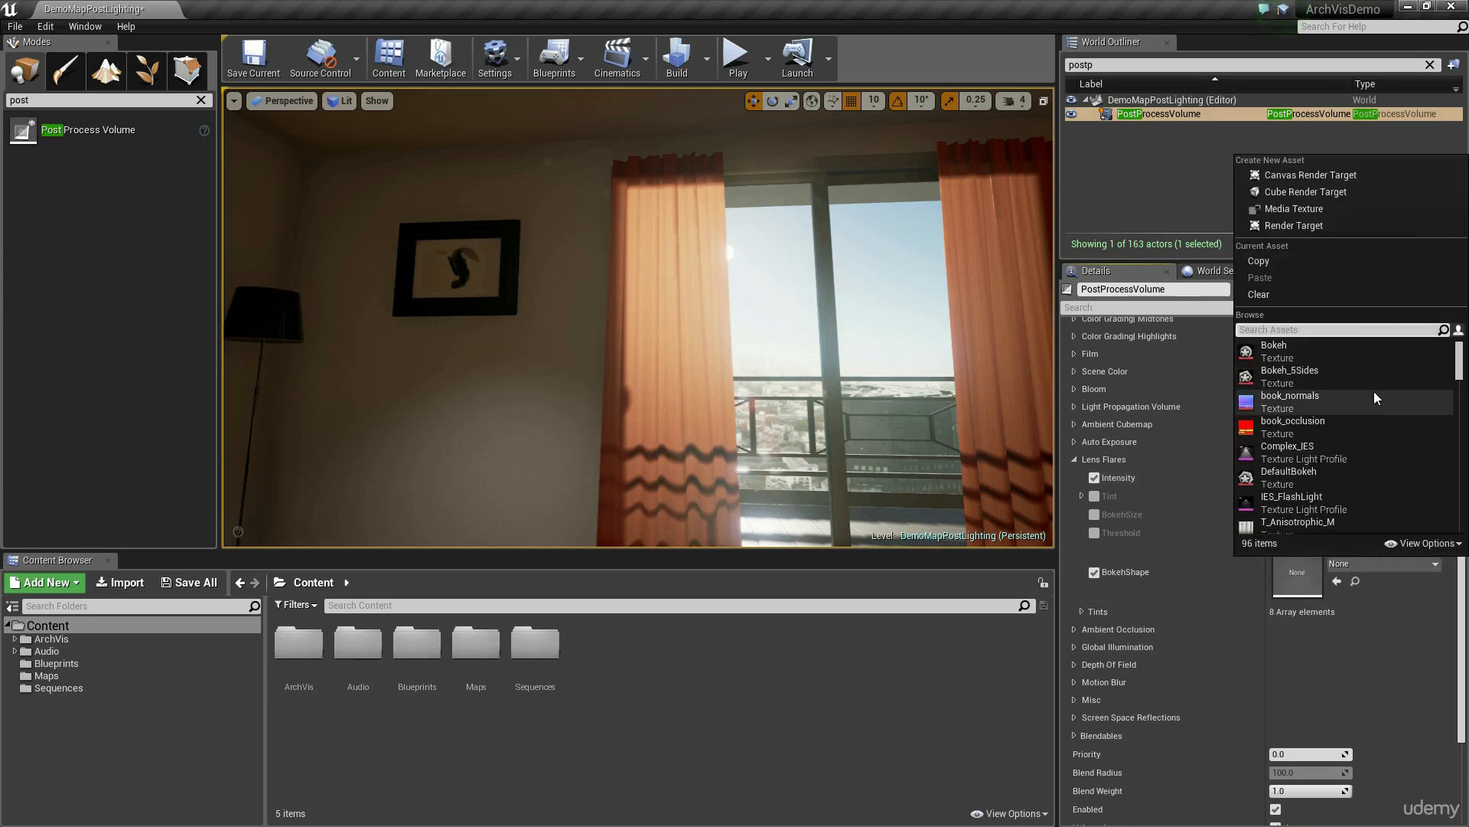
click(1281, 347)
click(1383, 564)
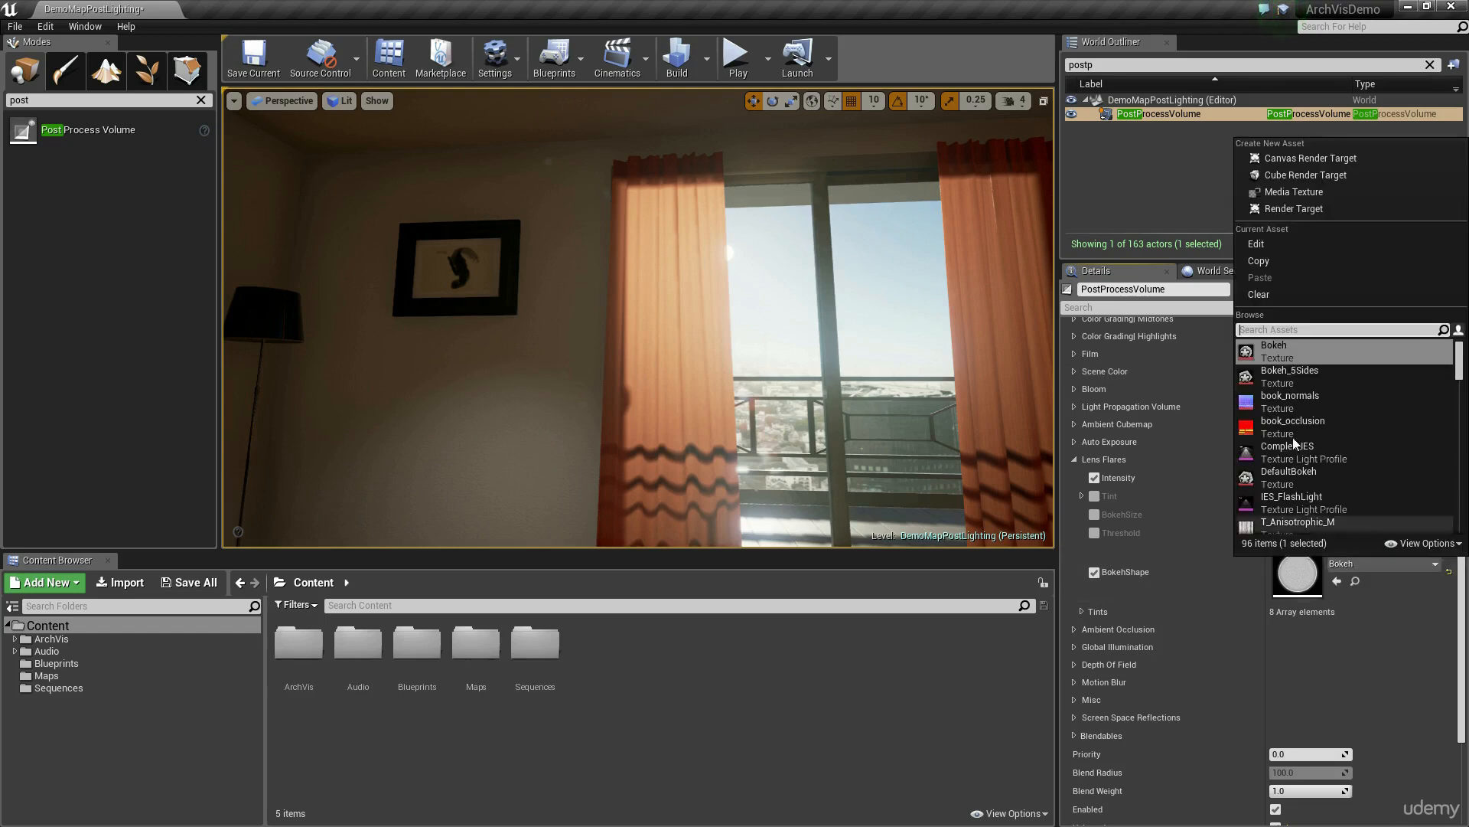
click(1328, 371)
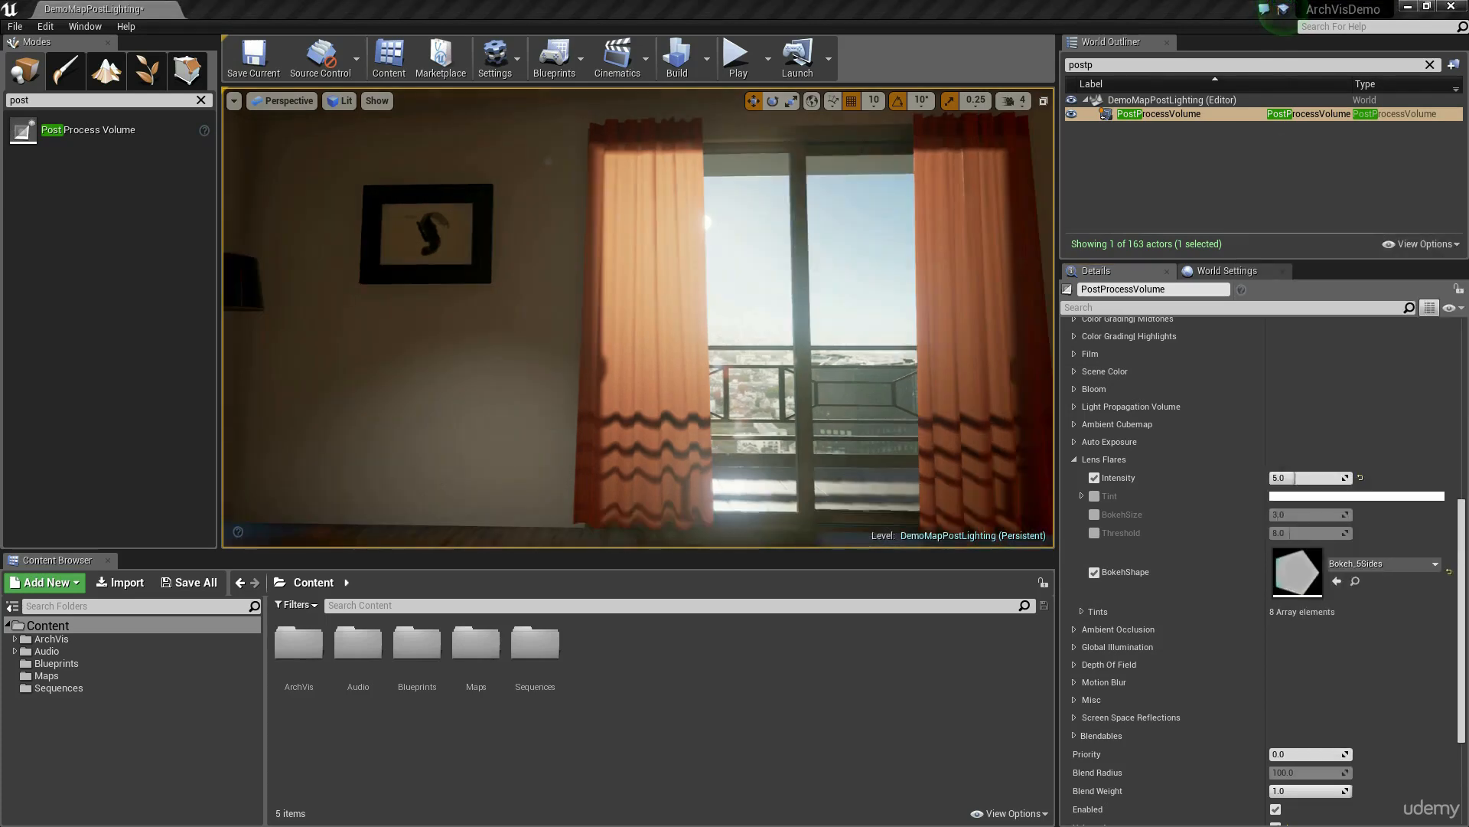
mouse_move(452, 450)
right_down()
mouse_move(402, 456)
mouse_move(425, 444)
right_up()
right_drag(742, 332, 744, 333)
Step: Enable the BokehSize override, try about 13.8, and reduce it to about 9.4
click(1096, 514)
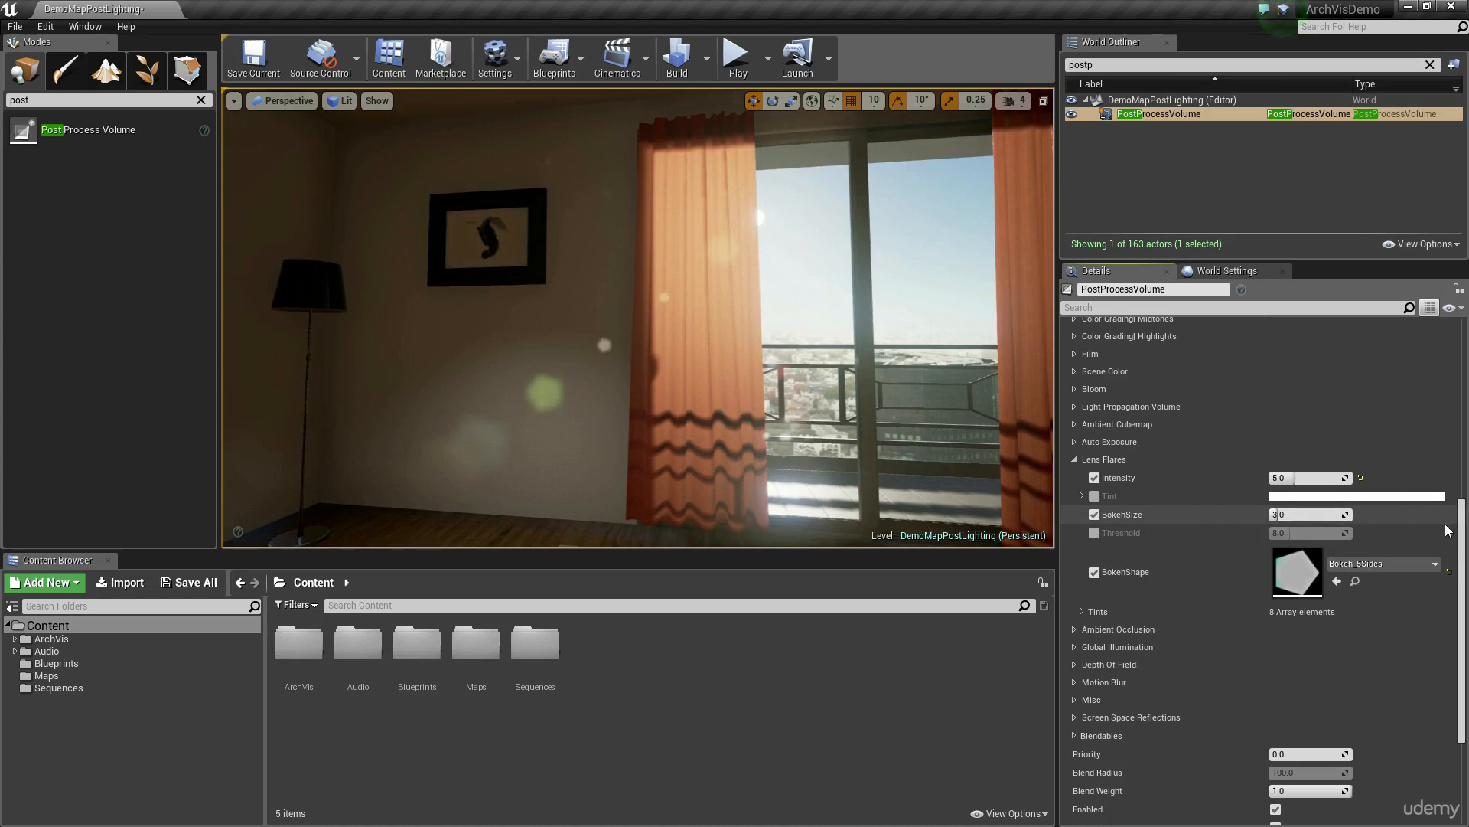
drag(1285, 514, 1303, 515)
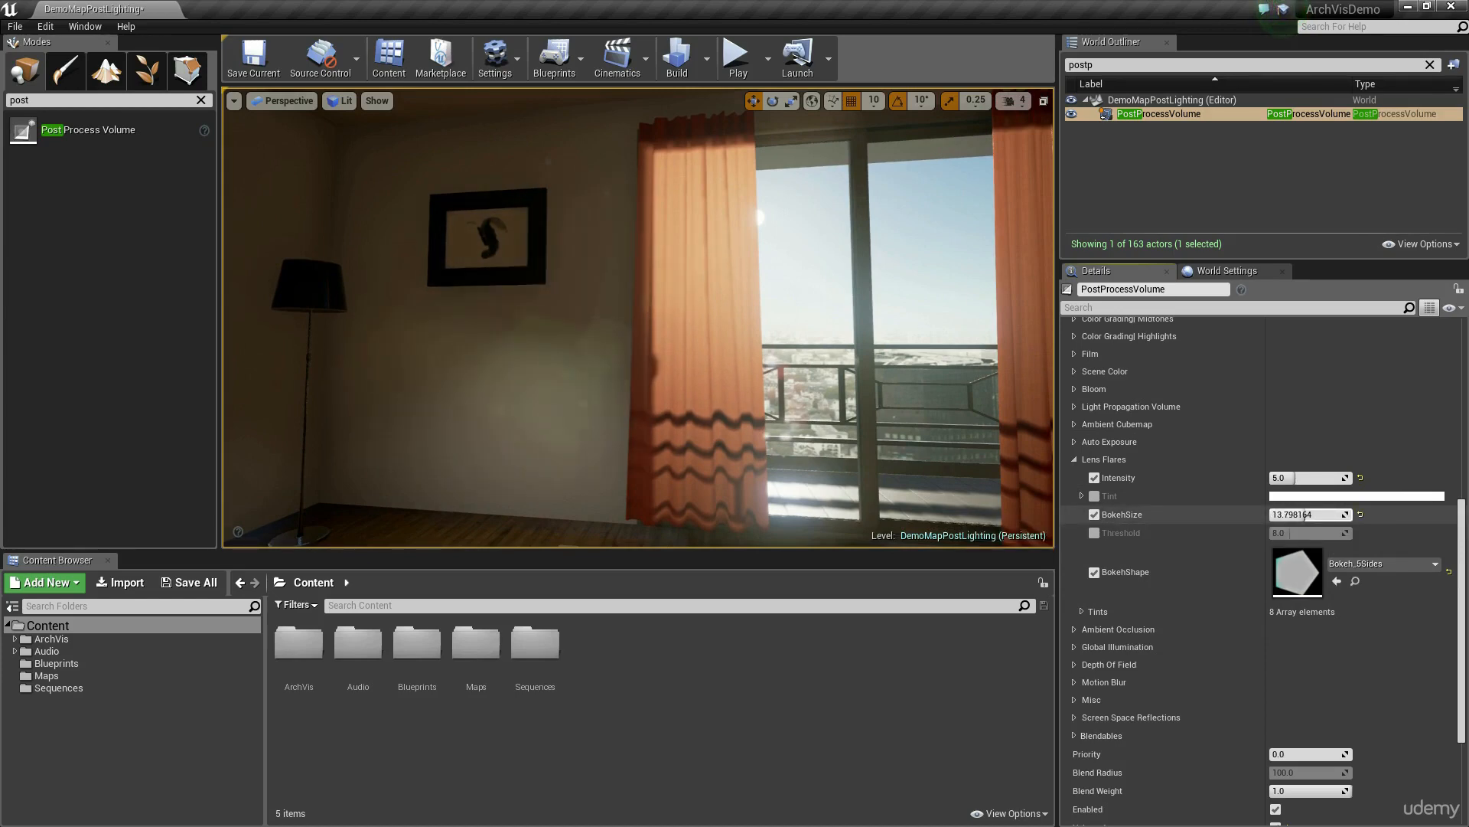
mouse_move(750, 335)
right_down()
mouse_move(787, 337)
mouse_move(761, 335)
right_up()
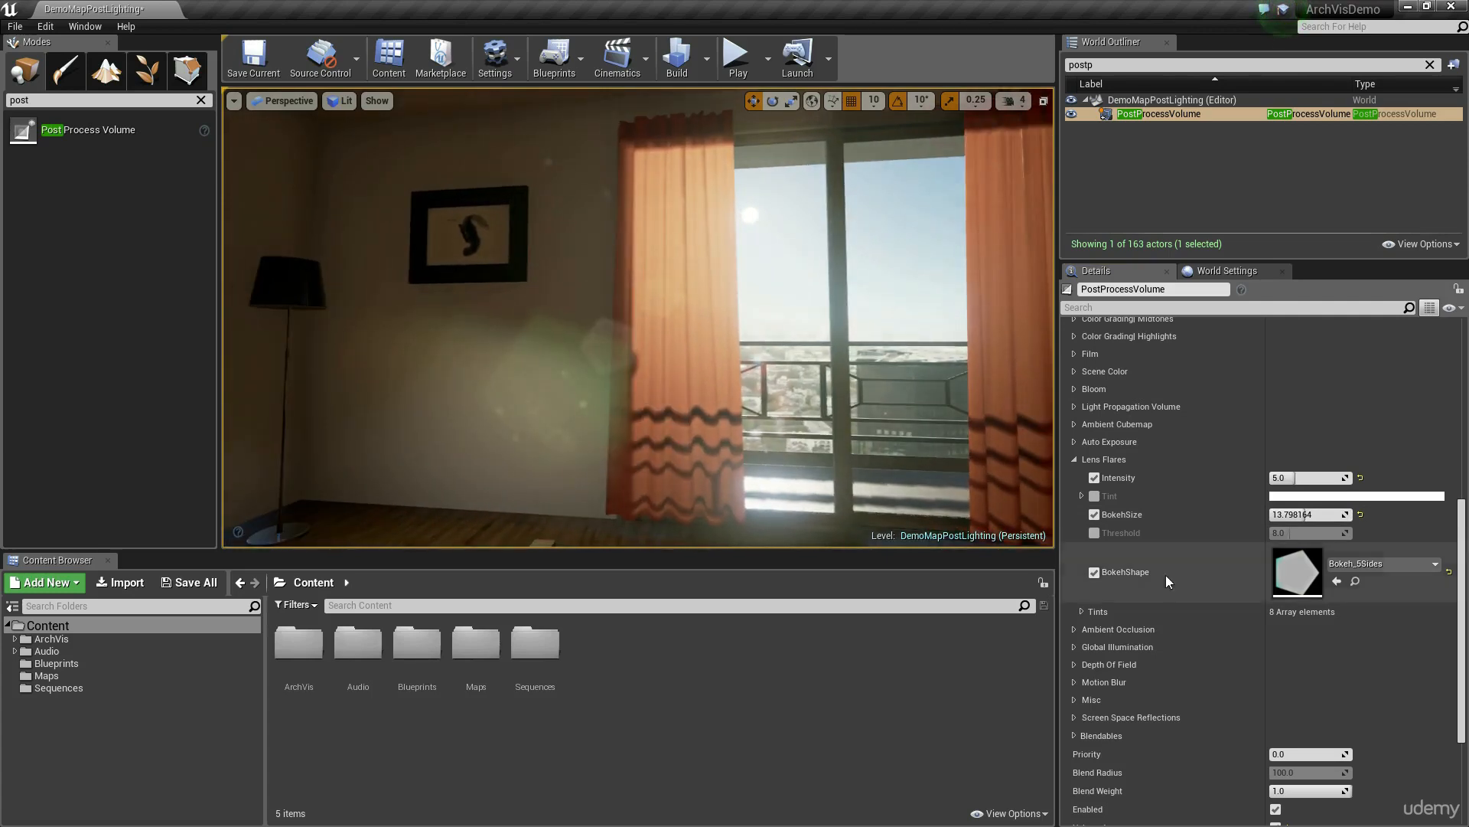
drag(1306, 514, 1282, 515)
mouse_move(1322, 515)
mouse_down()
mouse_move(1270, 515)
mouse_move(1310, 517)
mouse_move(1271, 532)
mouse_move(1303, 533)
mouse_up()
Step: Enable the lens flare Threshold override at about 13 and lower the Lens Flares Intensity to 1
click(1094, 533)
mouse_move(997, 485)
right_down()
mouse_move(1074, 485)
mouse_move(993, 486)
right_up()
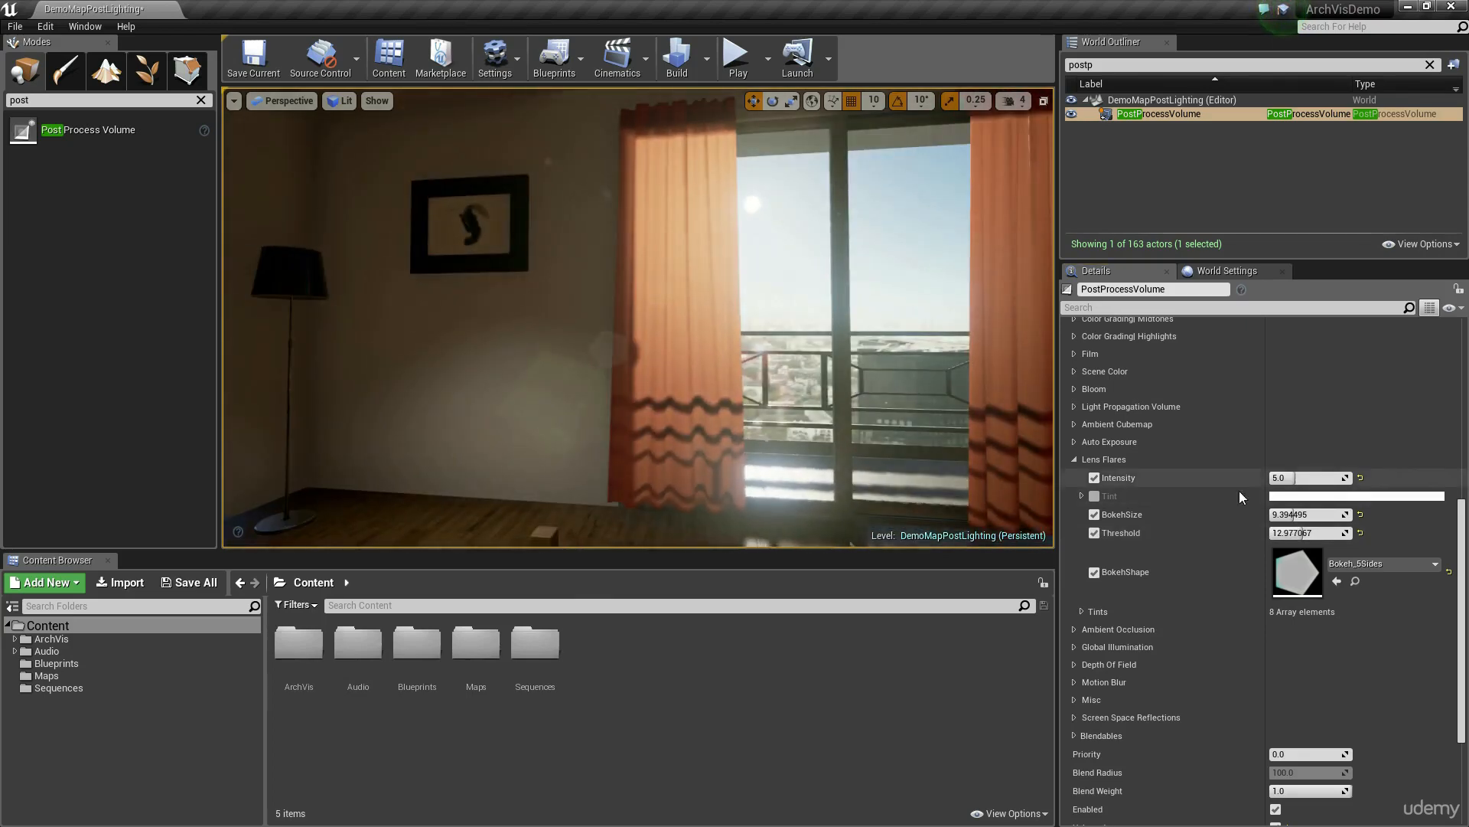
click(1299, 476)
text(1)
key(Return)
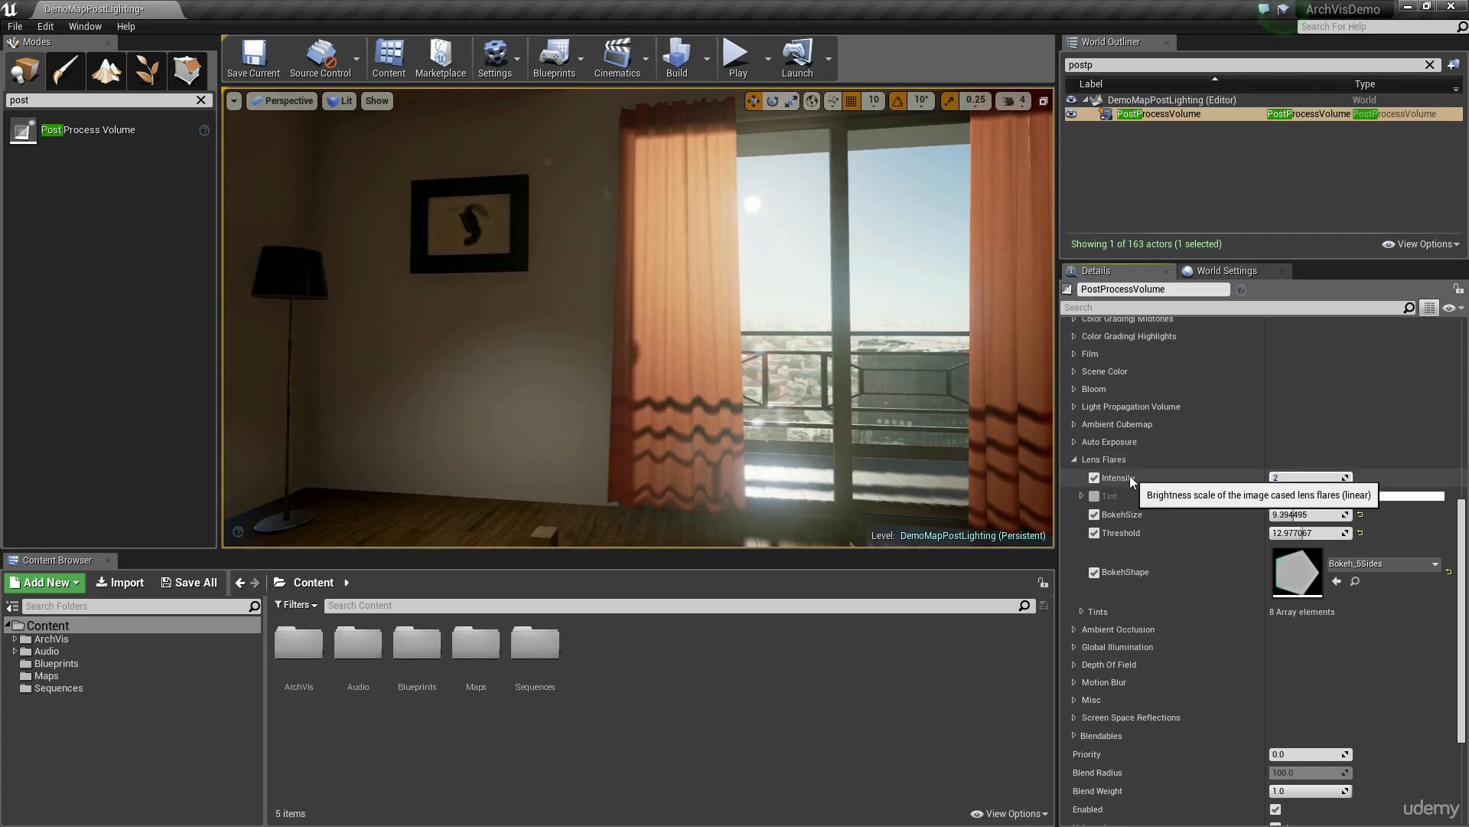
right_drag(998, 481, 942, 399)
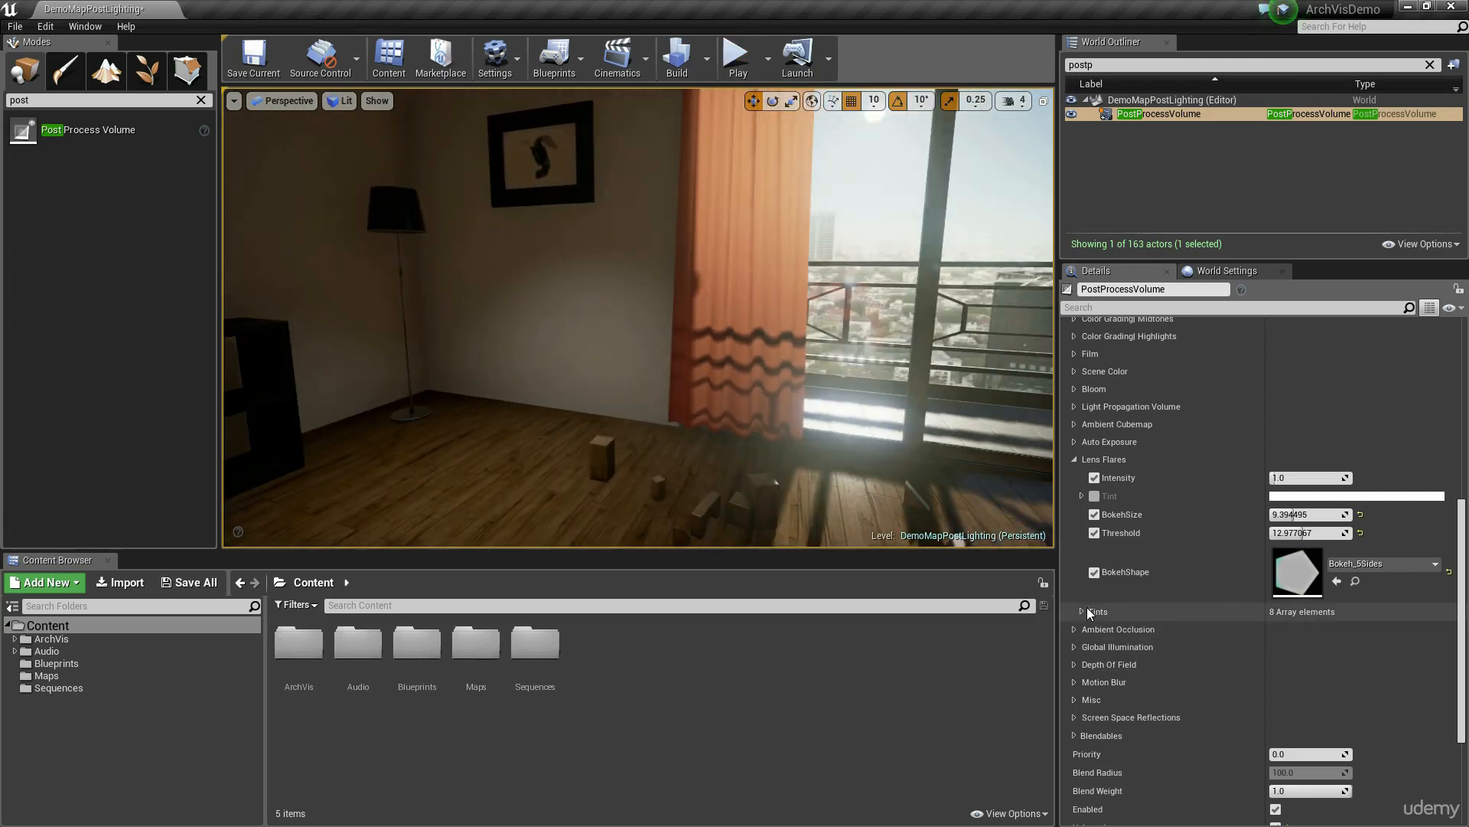
Step: Look over the lens flare Tints colours and collapse the Lens Flares settings
click(1082, 613)
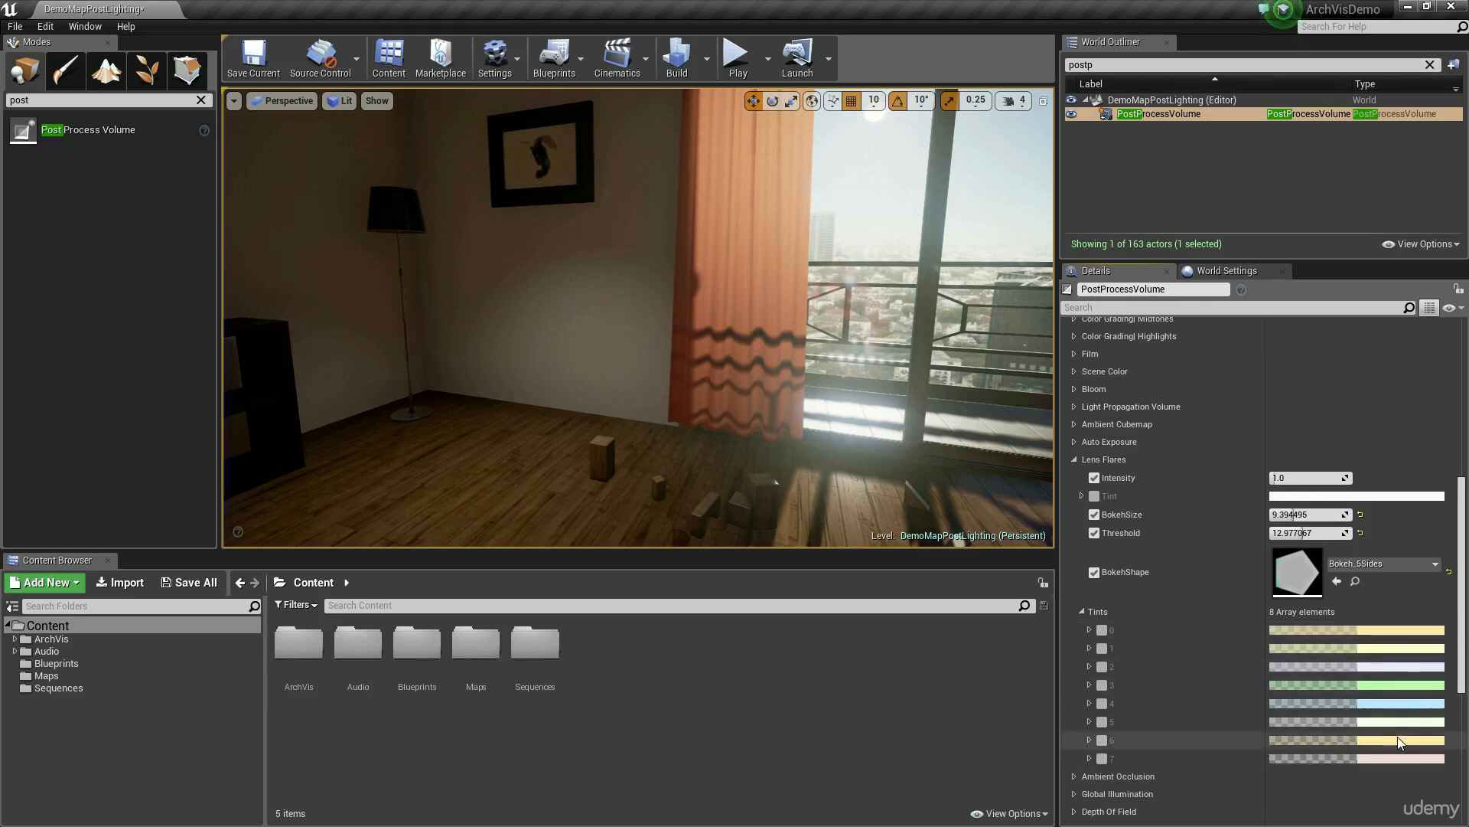
click(1083, 610)
click(1074, 460)
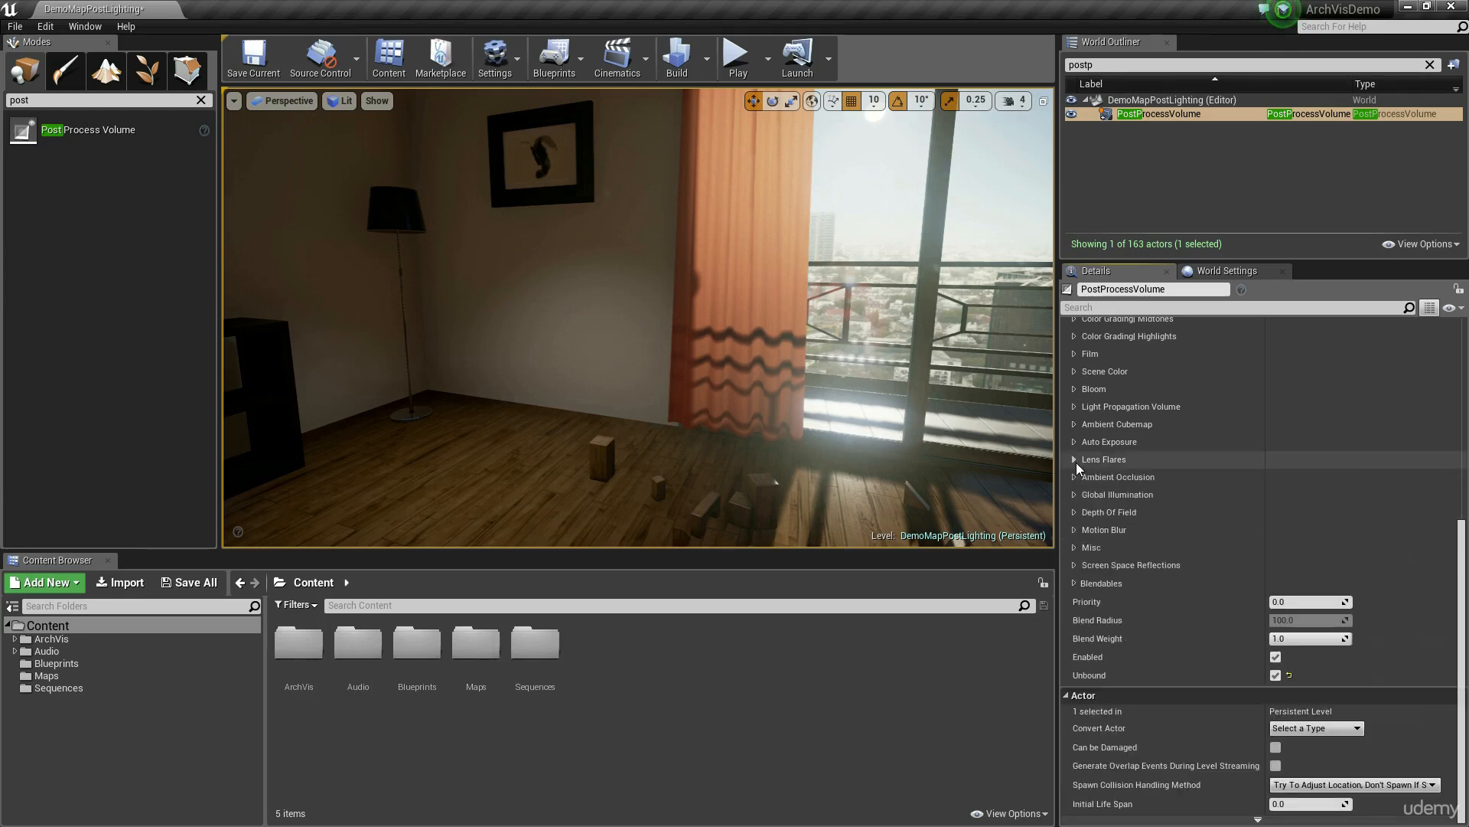
Step: Turn the view back to the living room and enable the Ambient Occlusion Intensity override at 1.0
click(1072, 476)
right_drag(625, 419, 888, 417)
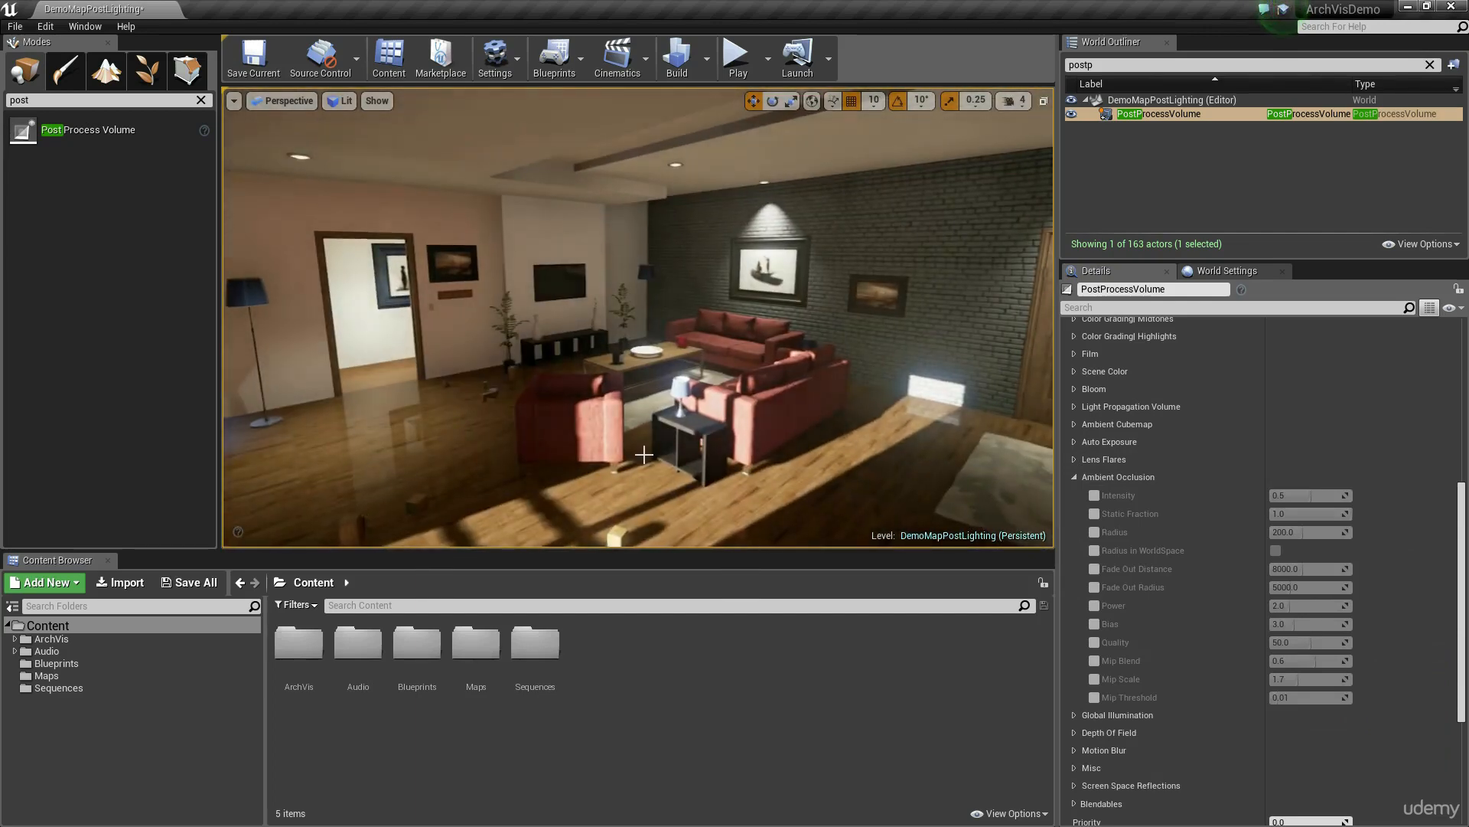
click(1095, 495)
drag(1305, 495, 1349, 495)
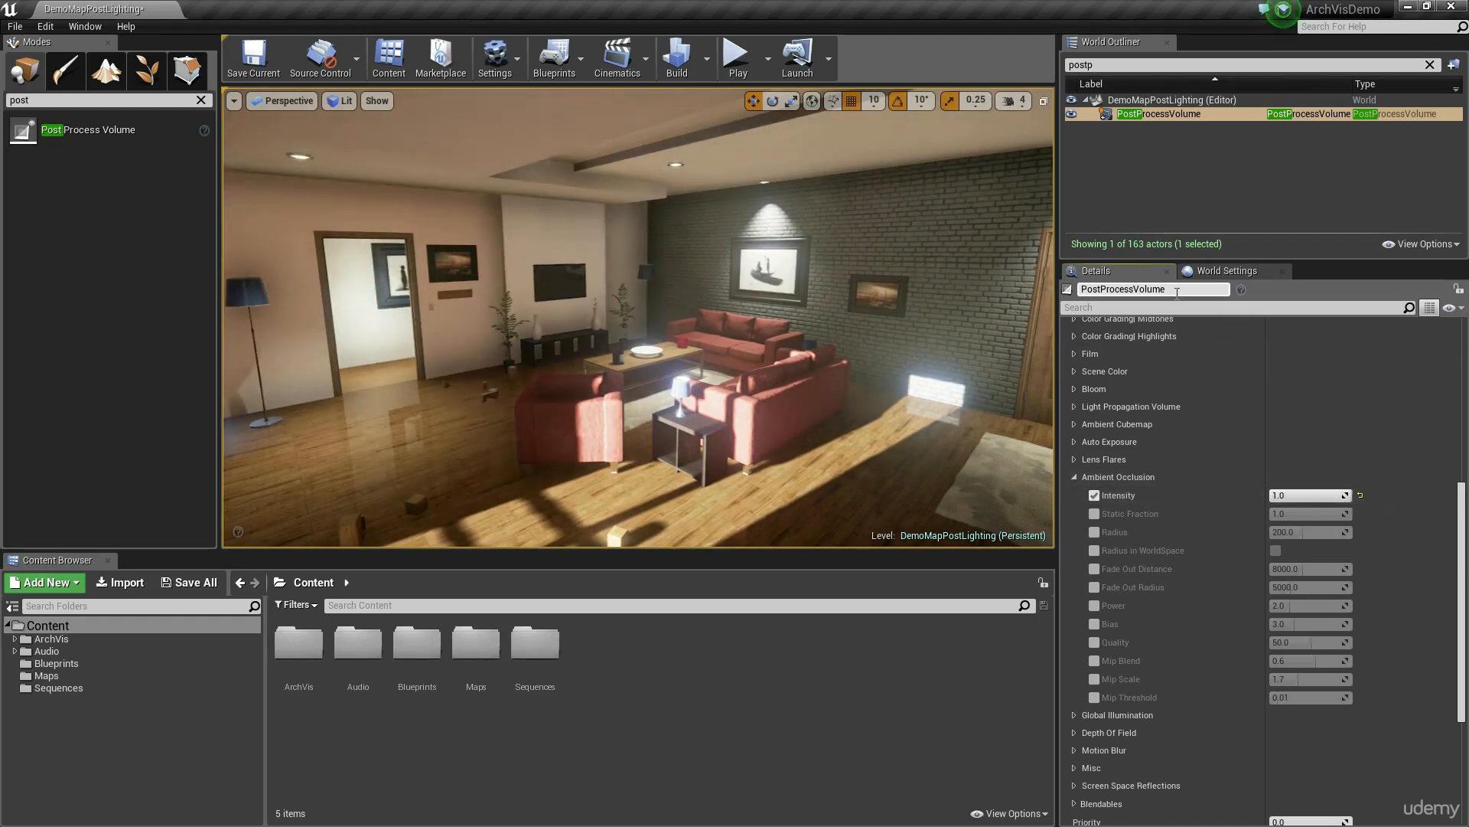
mouse_move(1136, 515)
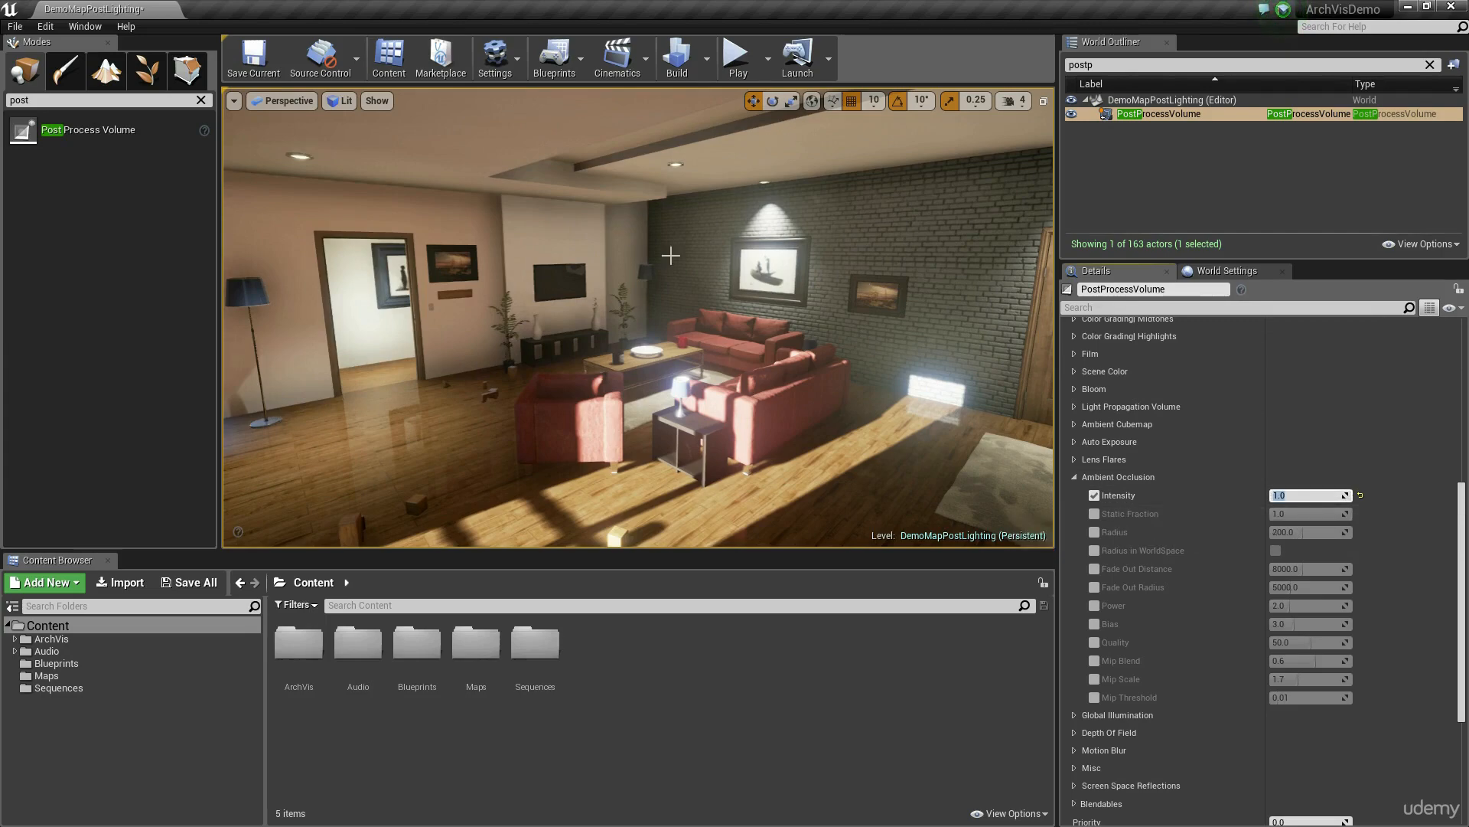
Step: Examine how varying the Ambient Occlusion Intensity affects the ceiling corner and the statue on the bookshelf
mouse_move(671, 255)
right_down()
mouse_move(498, 245)
mouse_move(498, 195)
right_up()
mouse_move(1301, 496)
mouse_down()
mouse_move(1217, 496)
mouse_move(1308, 496)
mouse_up()
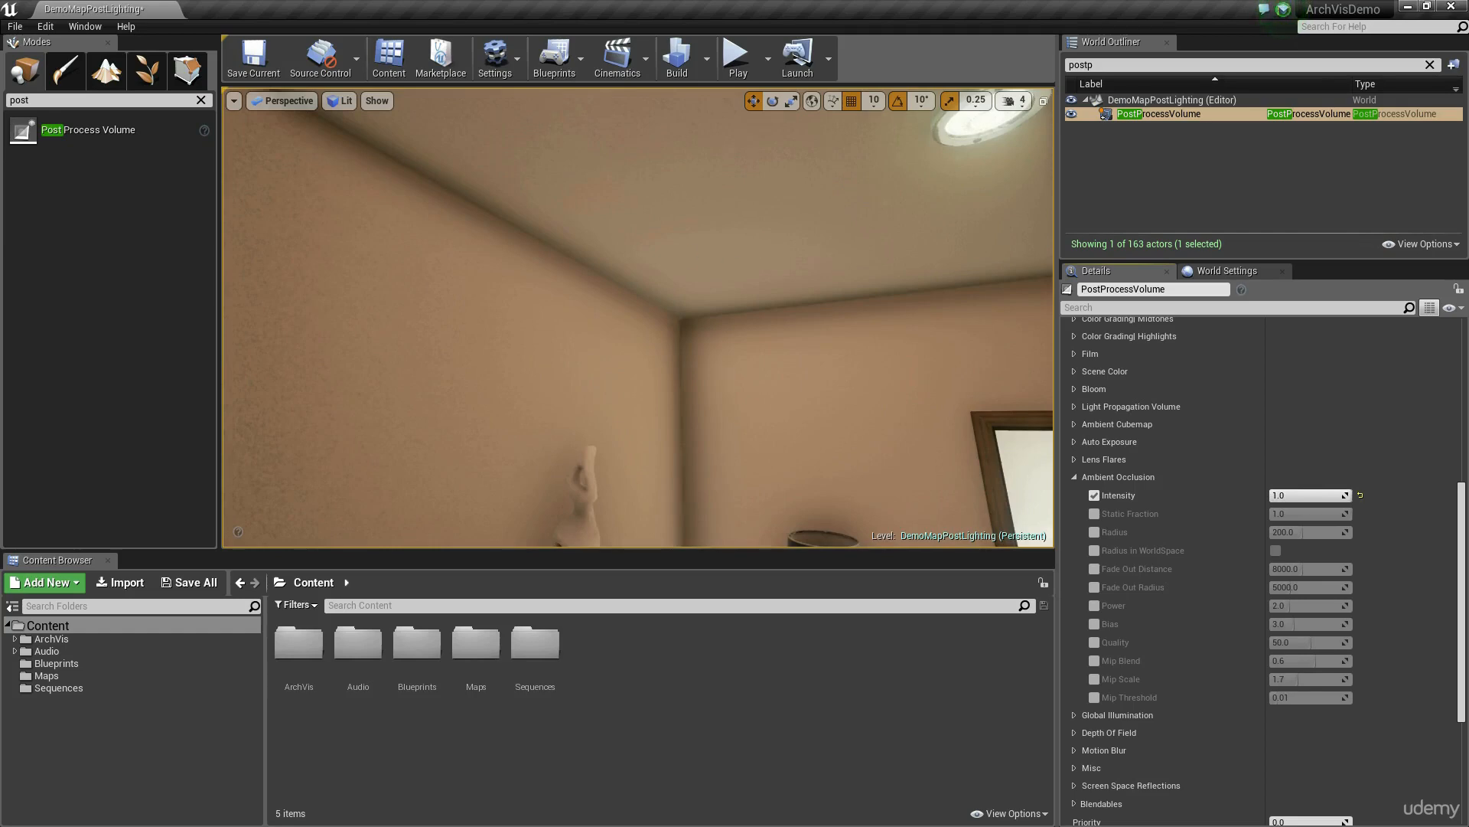
mouse_move(638, 306)
right_down()
mouse_move(647, 360)
mouse_move(632, 376)
right_up()
key(w)
mouse_move(1299, 496)
mouse_down()
mouse_move(1224, 496)
mouse_move(1268, 494)
mouse_up()
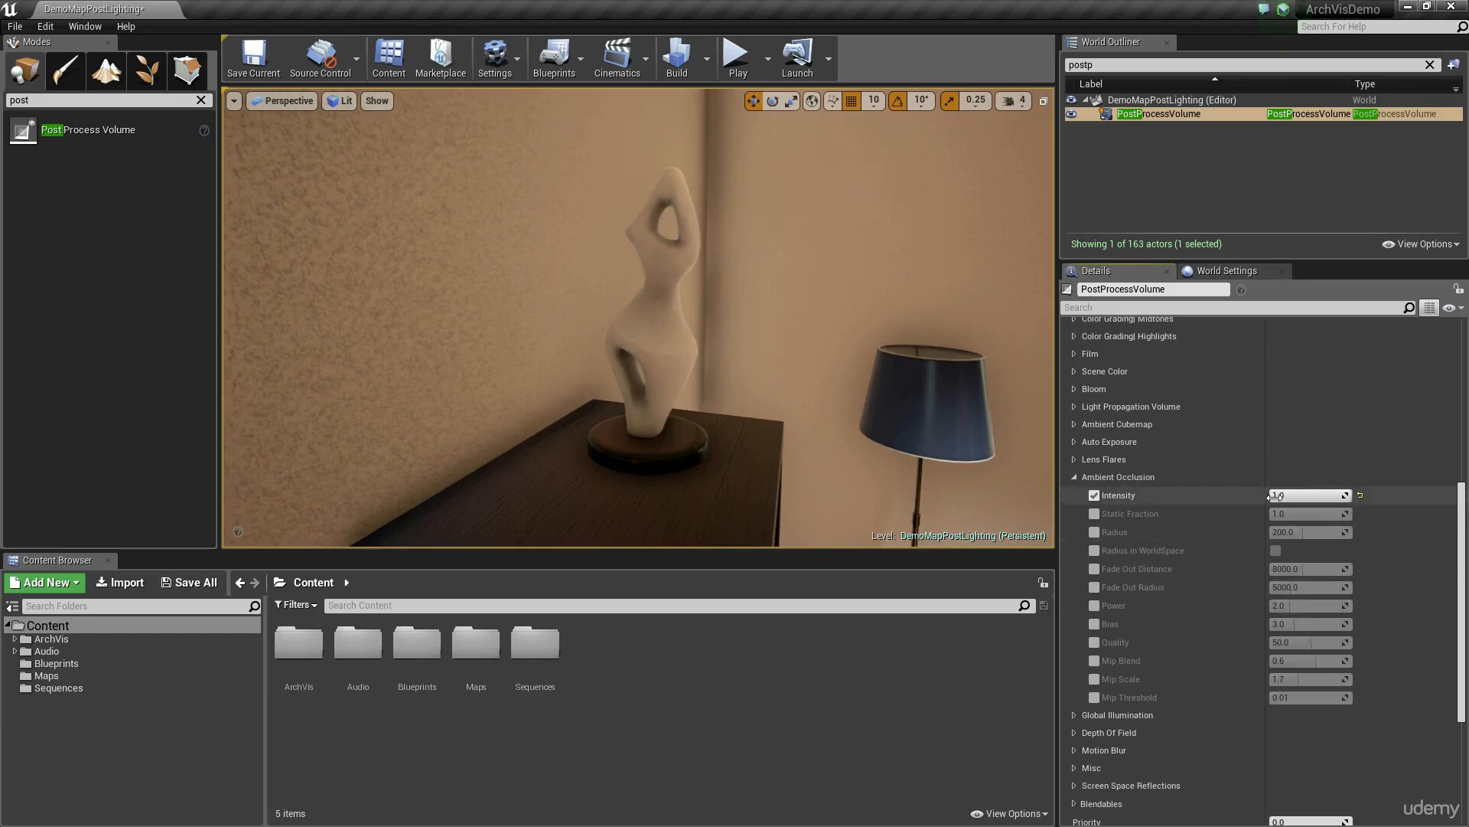
key(s)
right_drag(711, 337, 842, 352)
right_drag(751, 426, 681, 425)
key(w)
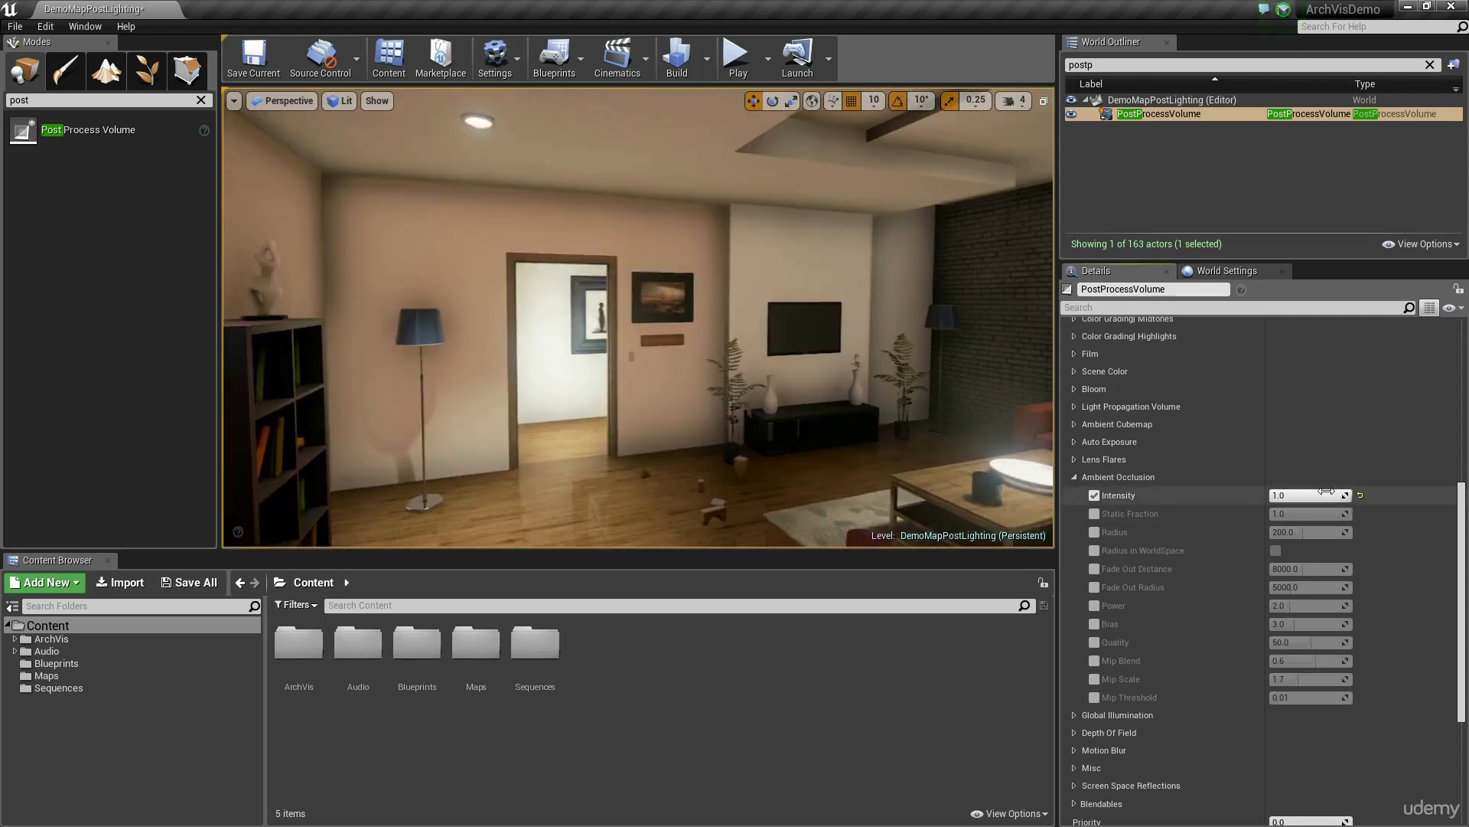
Step: Compare weaker and full Ambient Occlusion Intensity values across the room and set it to 0.35
drag(1335, 495, 1311, 495)
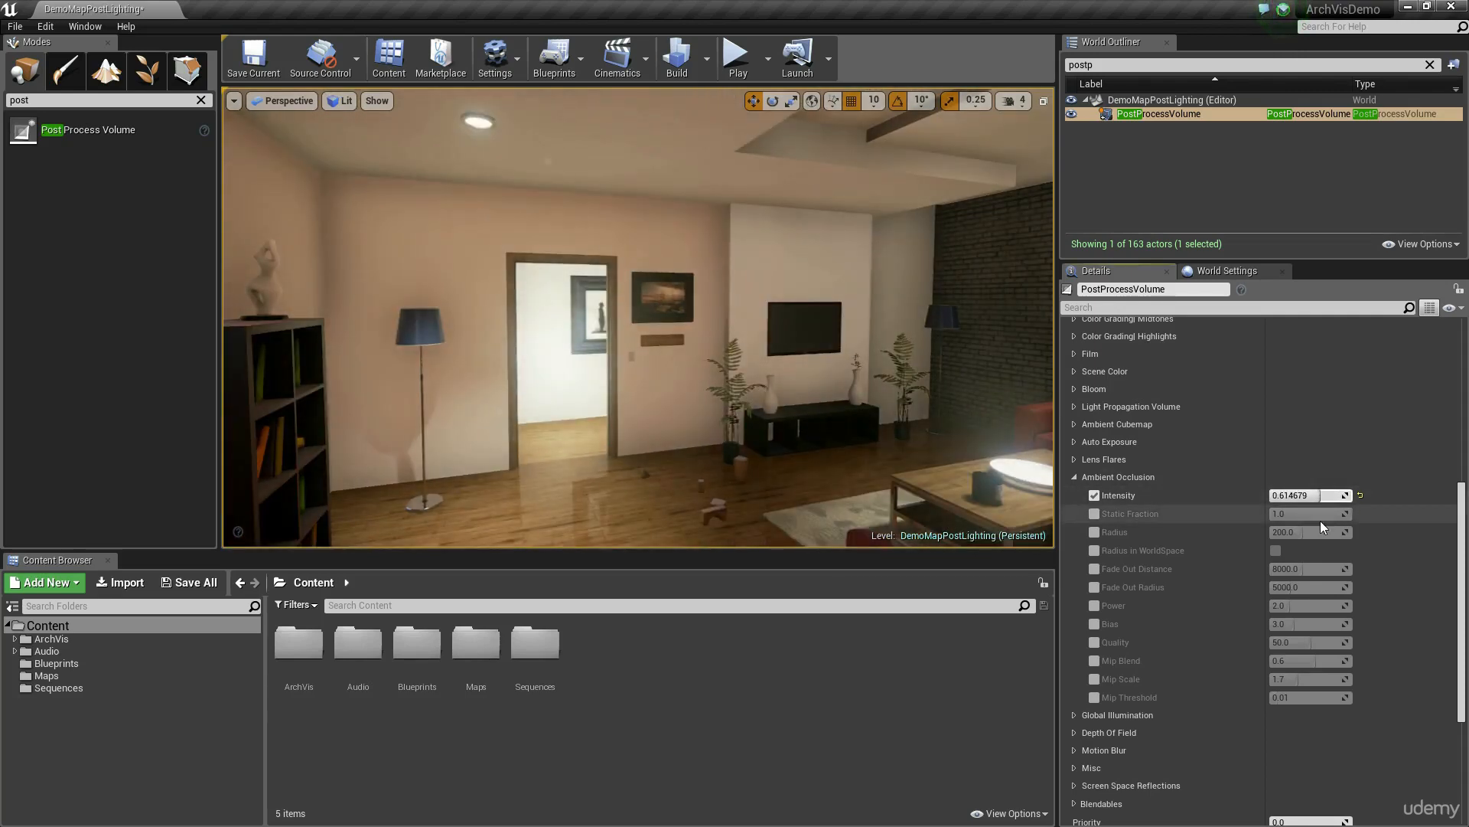
click(1313, 495)
text(1)
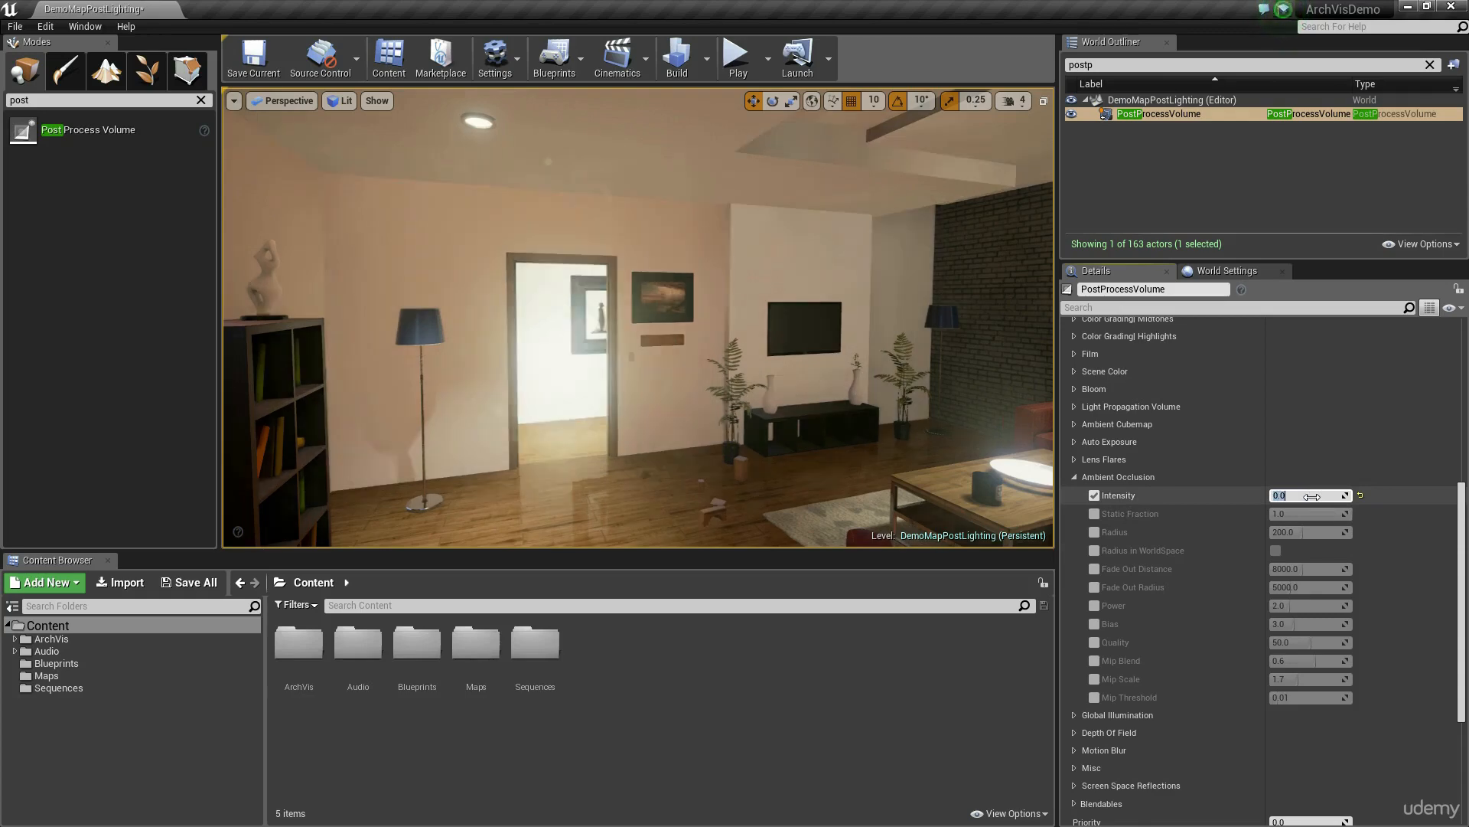
key(Return)
text(0.35)
key(Return)
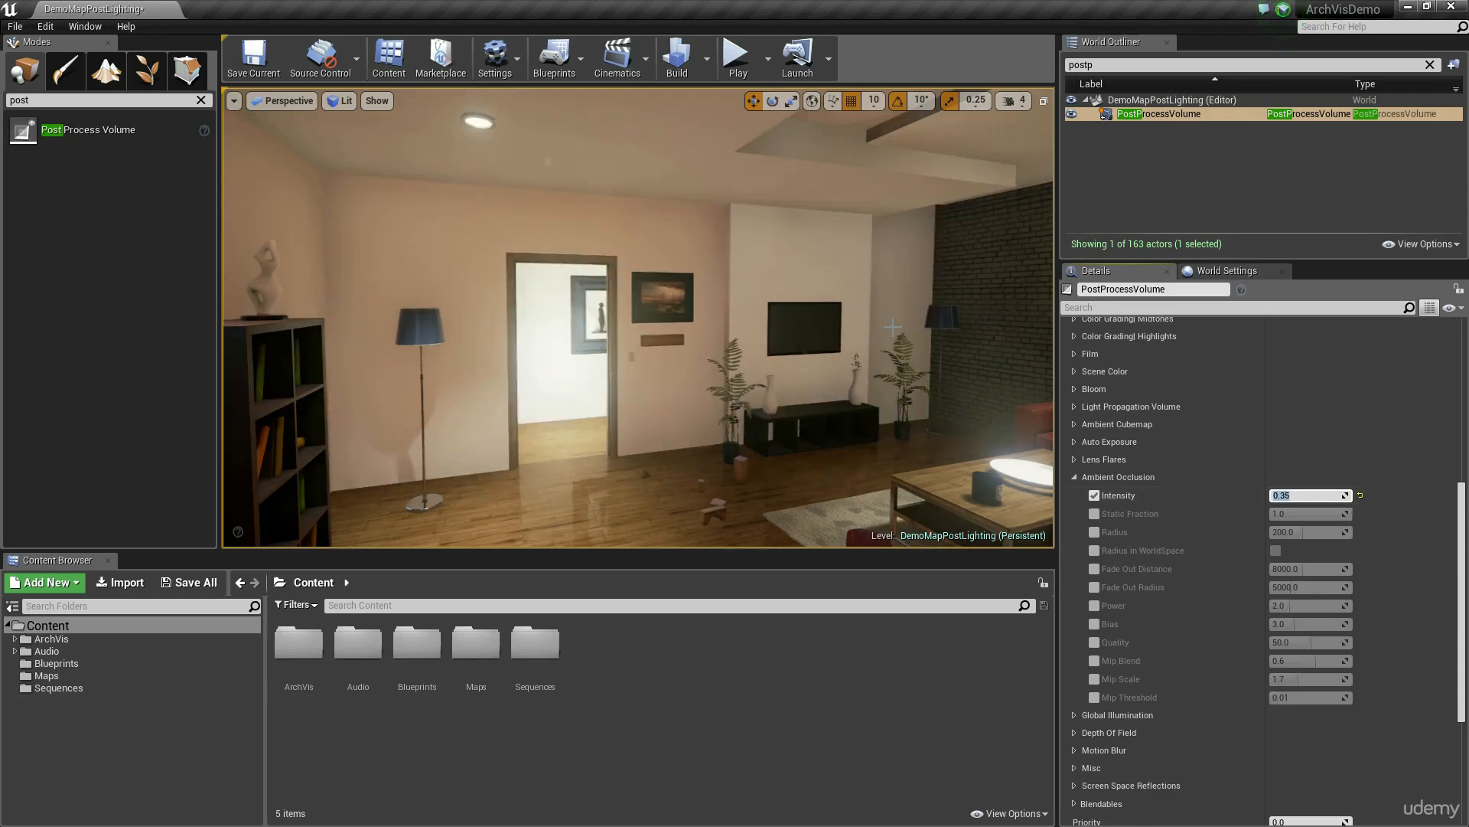
Step: Enable the Ambient Occlusion Radius and Radius in WorldSpace overrides, and turn on the world-space radius
mouse_move(905, 338)
right_down()
mouse_move(832, 344)
mouse_move(896, 313)
right_up()
key(w)
right_drag(952, 361, 838, 356)
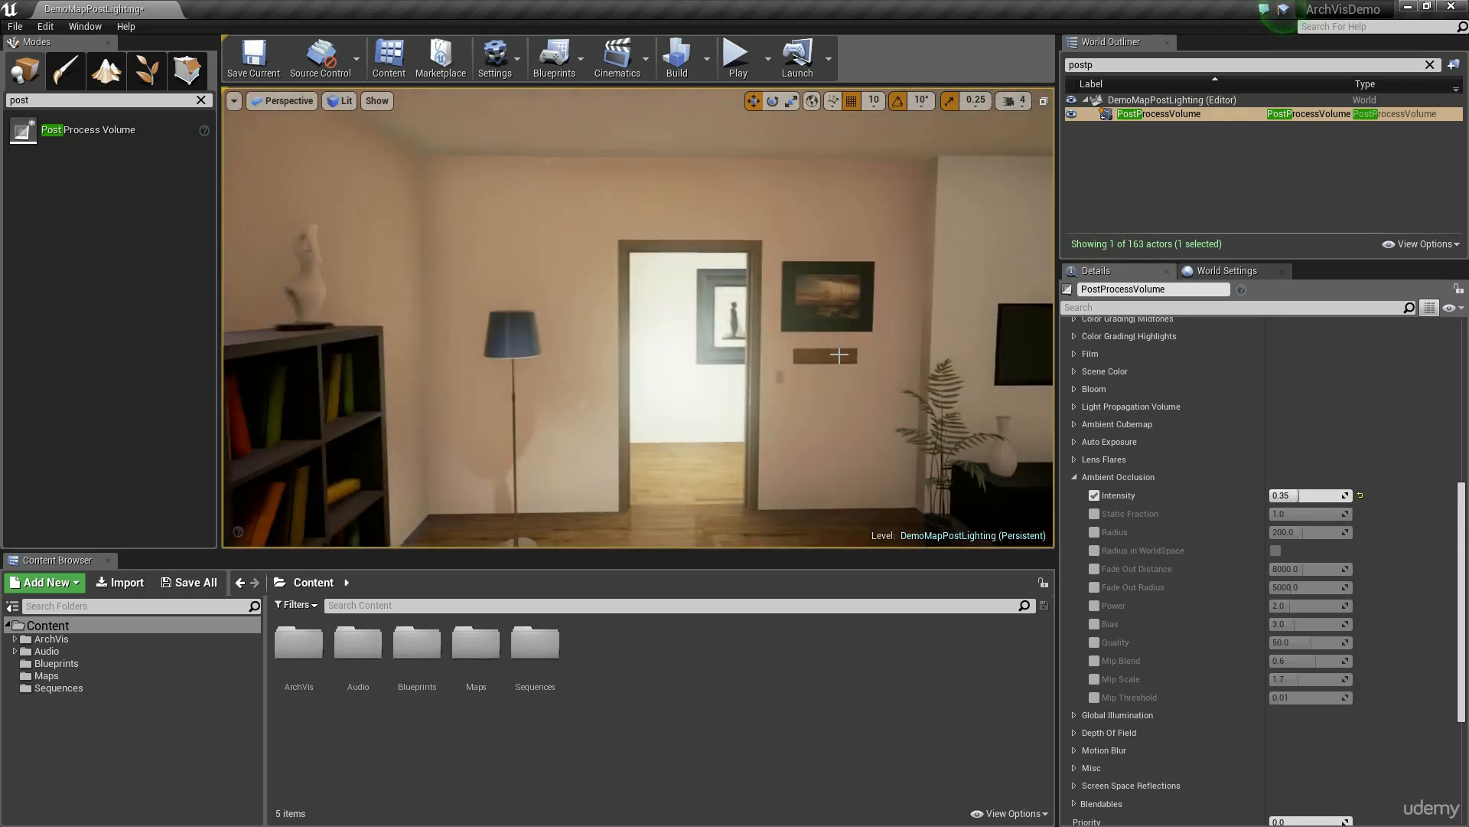
click(1094, 532)
click(1094, 550)
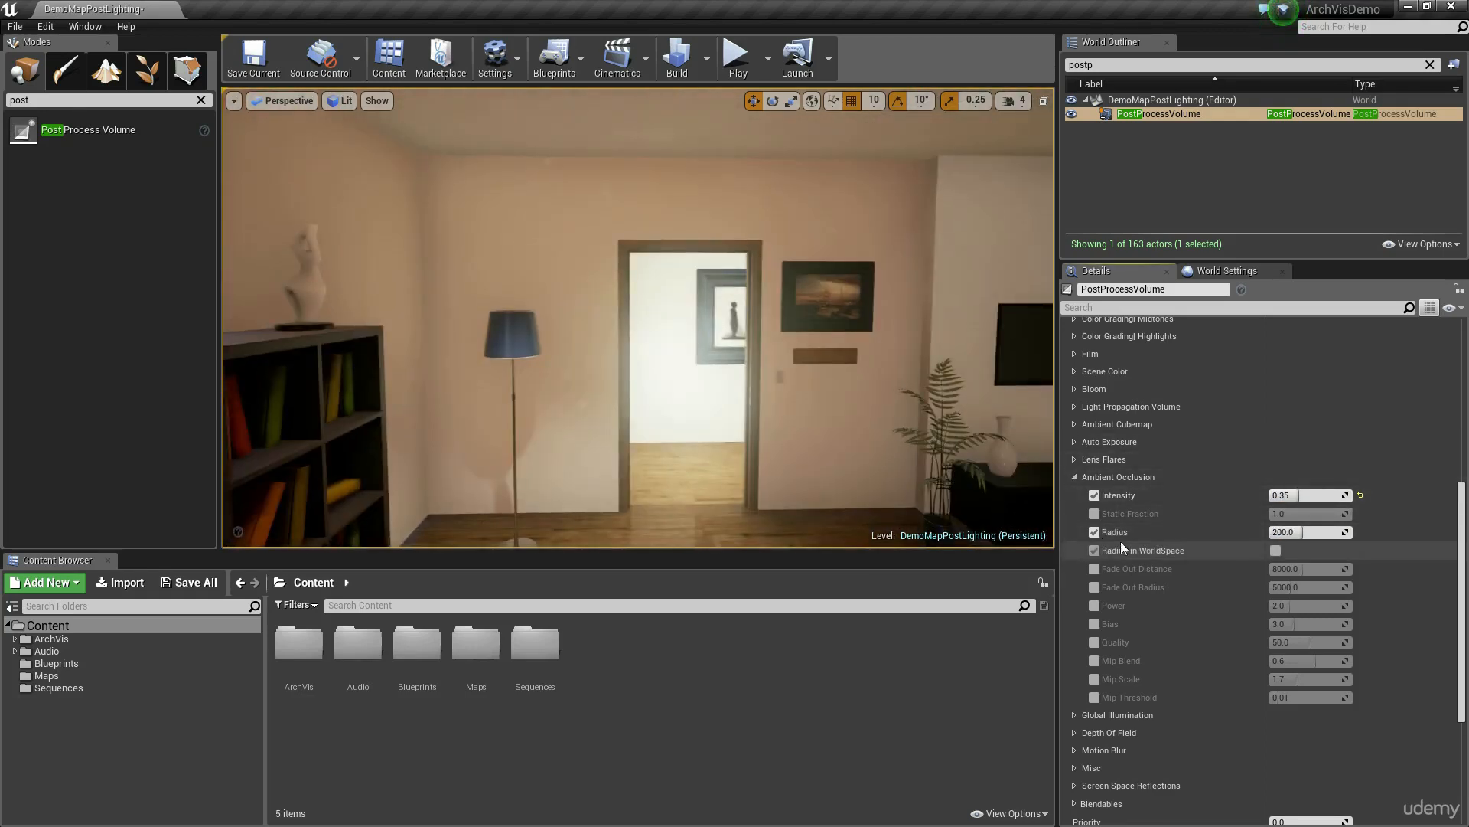
click(1275, 550)
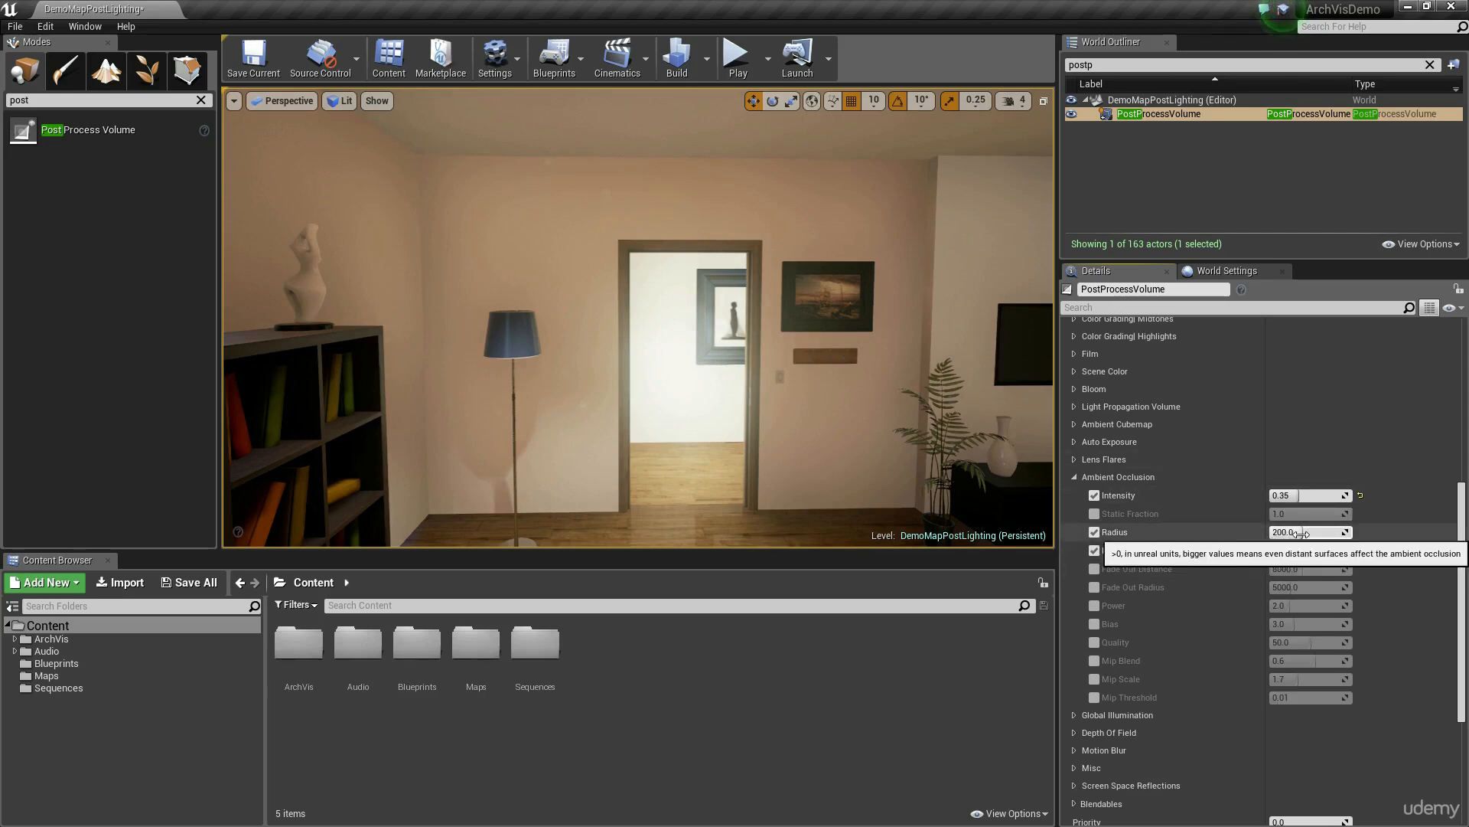
Step: Adjust the Ambient Occlusion Radius to about 56 while checking the shading across the living room
drag(1298, 533, 1275, 533)
right_drag(842, 329, 899, 331)
key(s)
key(g)
key(g)
key(w)
drag(1301, 532, 1316, 532)
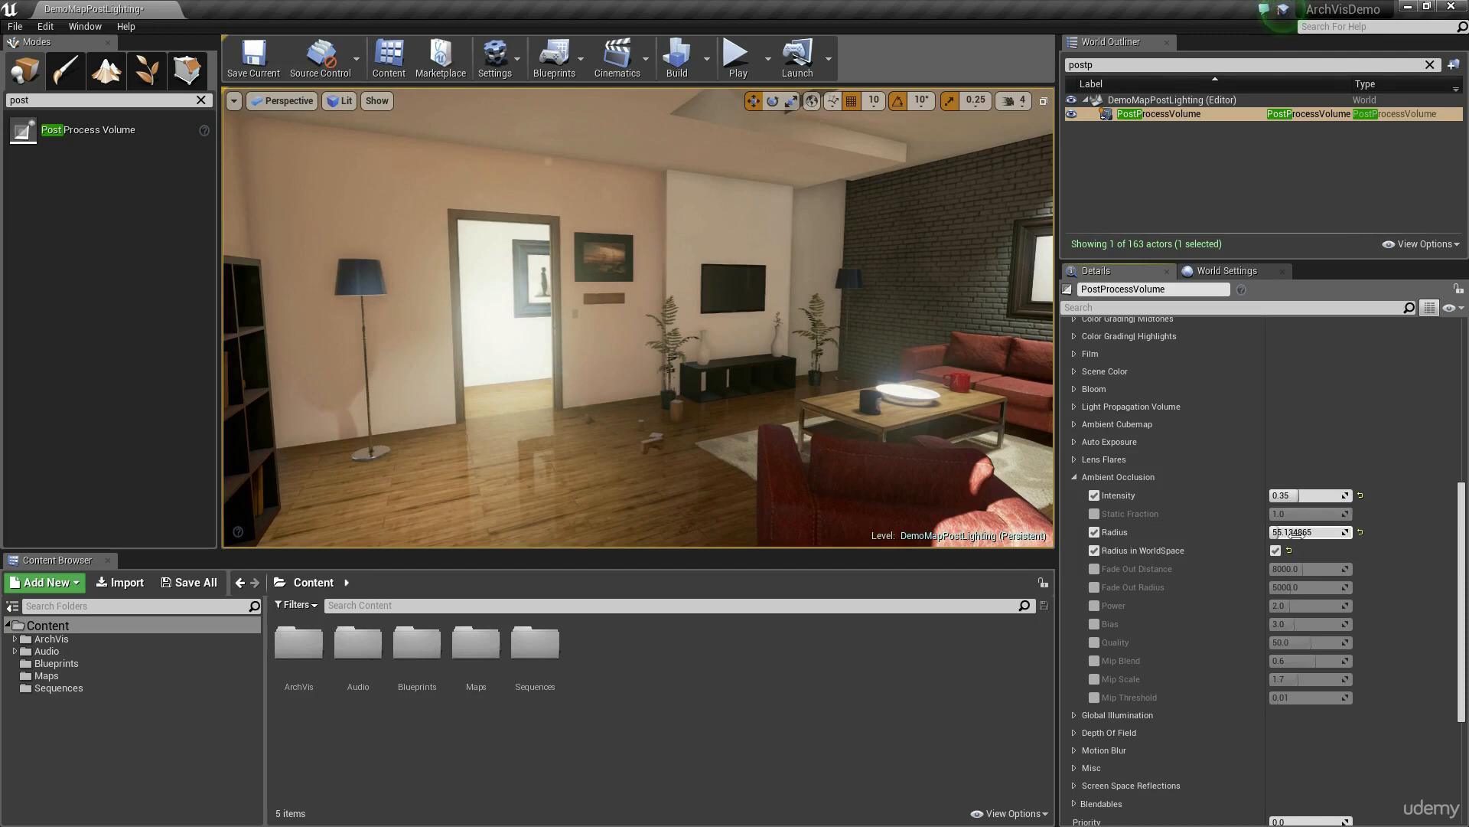
Step: Raise the Ambient Occlusion Radius to about 78, and try the Power override at 8.0 before resetting it to 2.0 and disabling it
drag(1301, 532, 1310, 532)
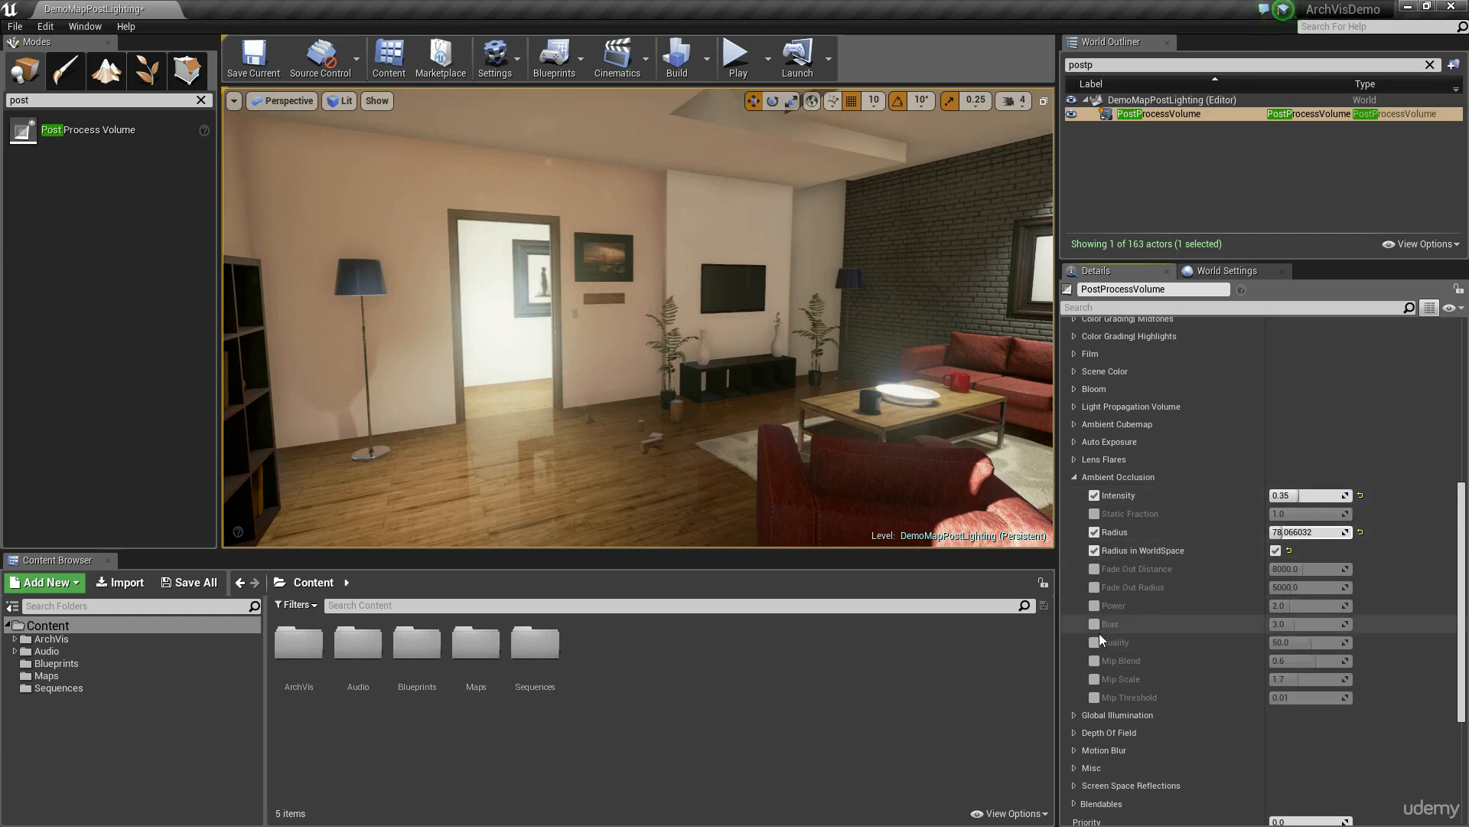
click(1094, 605)
drag(1298, 606, 1307, 605)
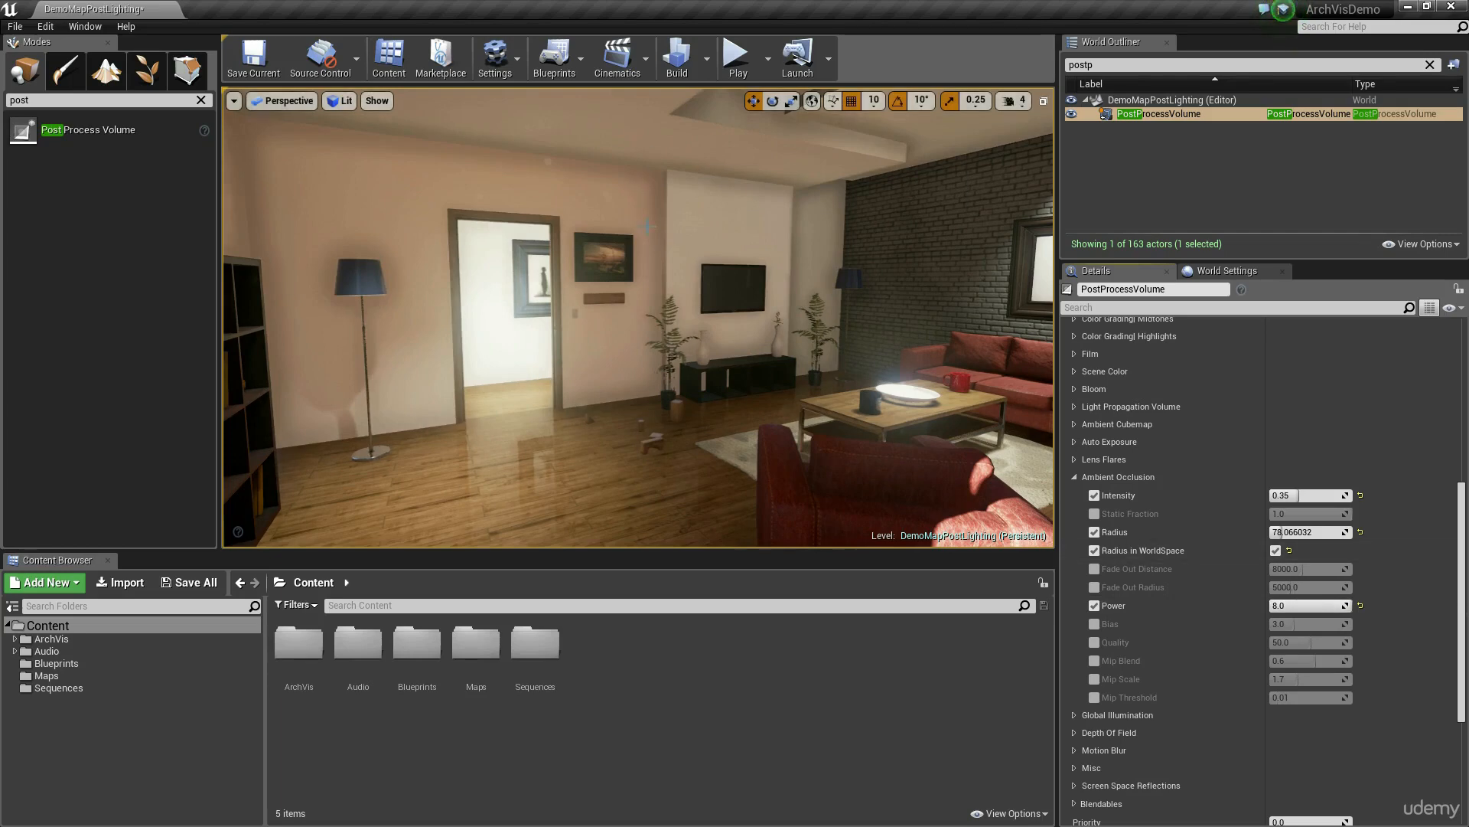
mouse_move(648, 225)
right_down()
mouse_move(637, 184)
mouse_move(648, 230)
right_up()
click(1316, 605)
text(2)
key(Return)
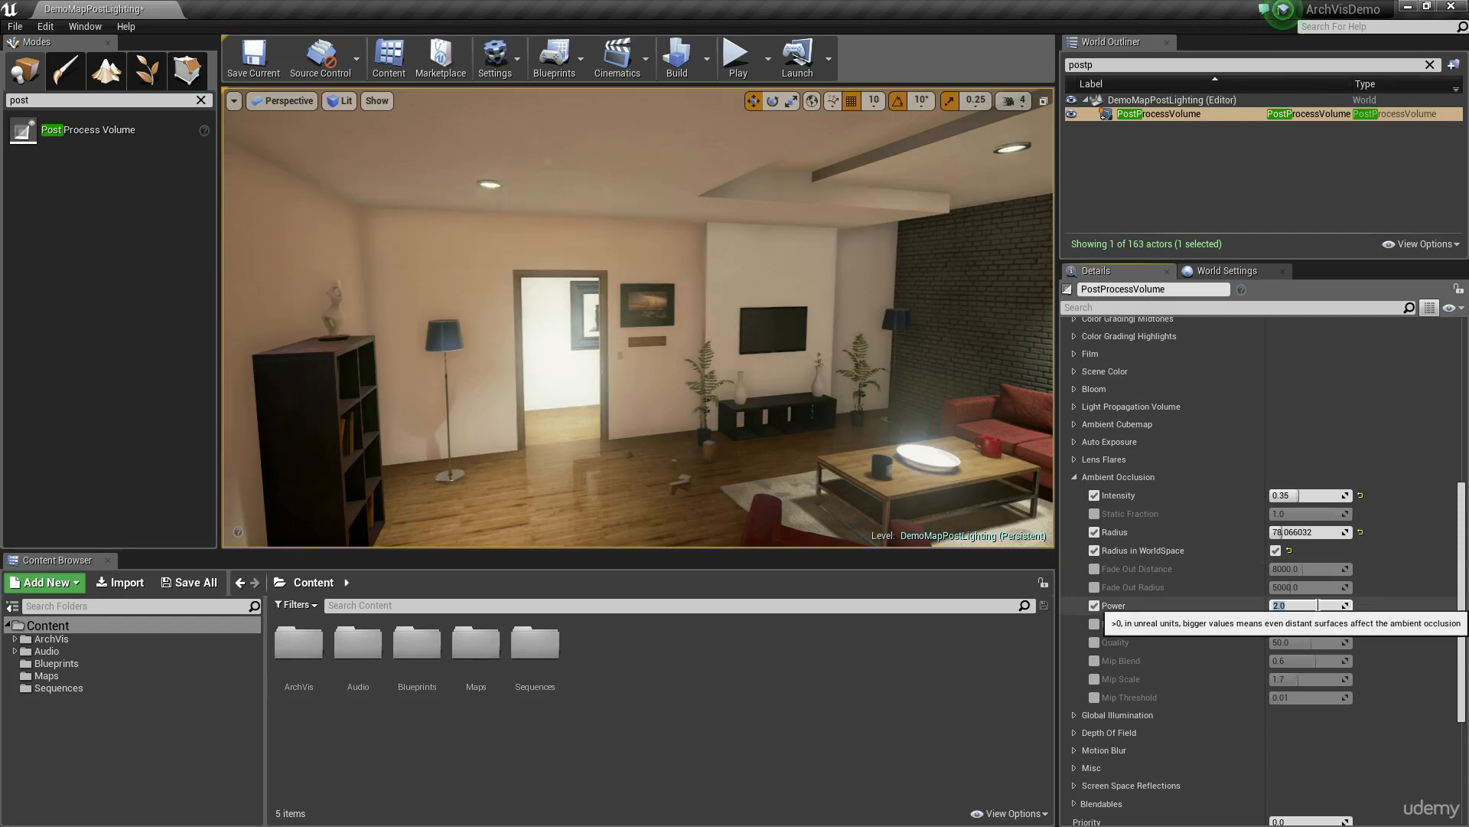
click(1092, 609)
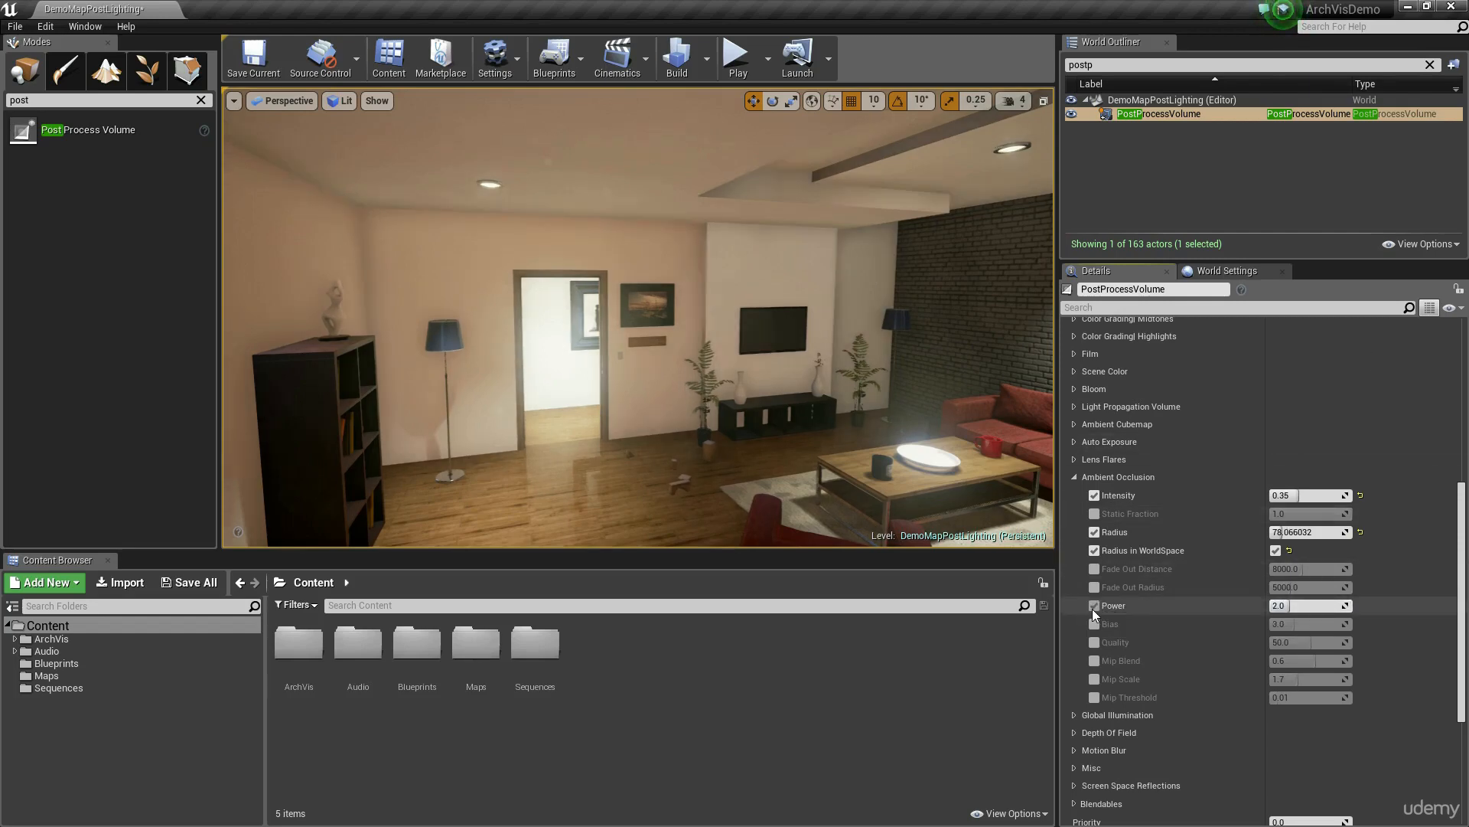
click(1089, 608)
Step: Increase the Ambient Occlusion Radius to about 193 while checking the room corner beside the bookshelf
right_drag(811, 367, 681, 321)
key(w)
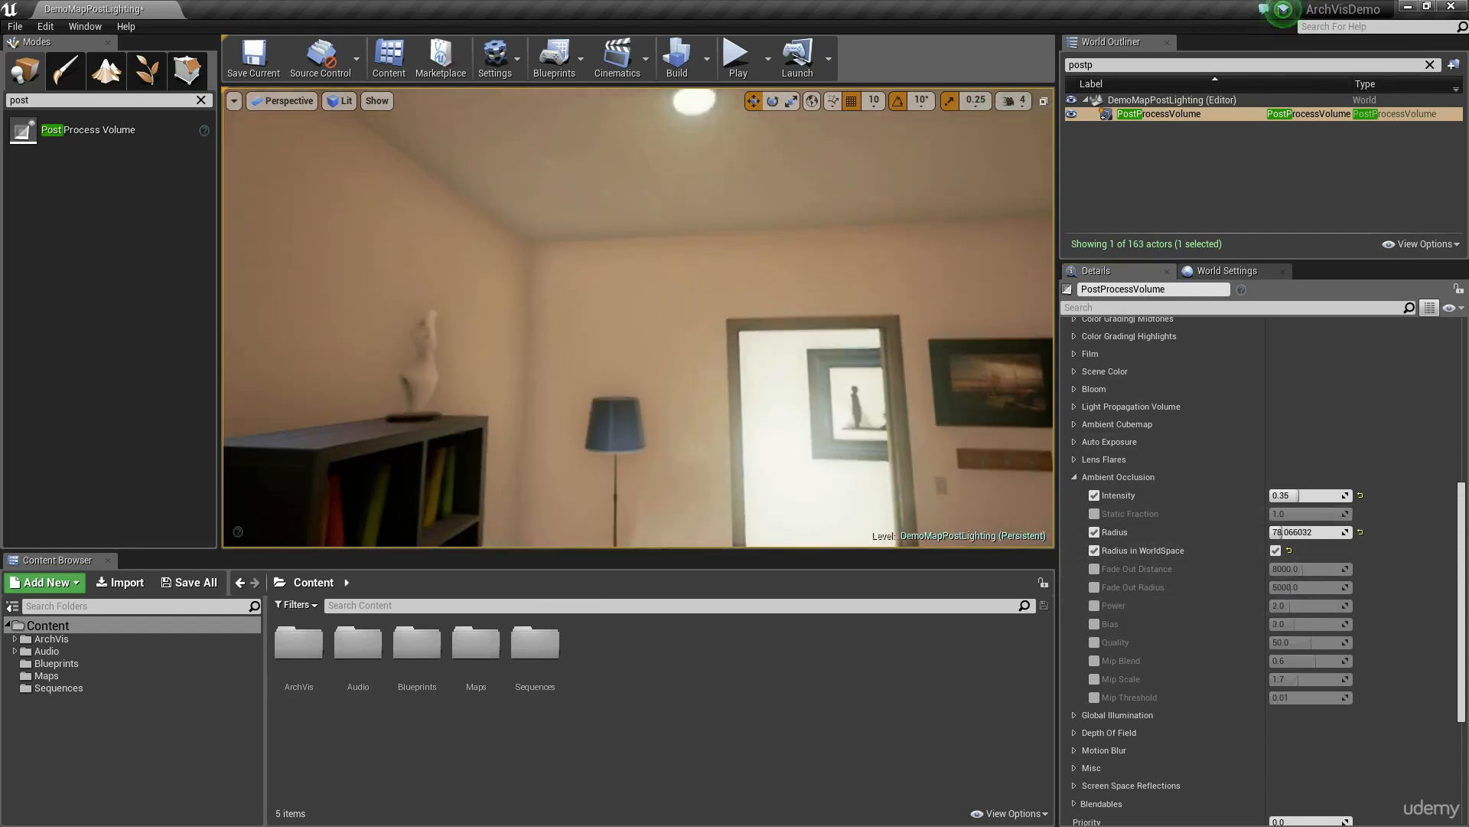
drag(1293, 533, 1318, 534)
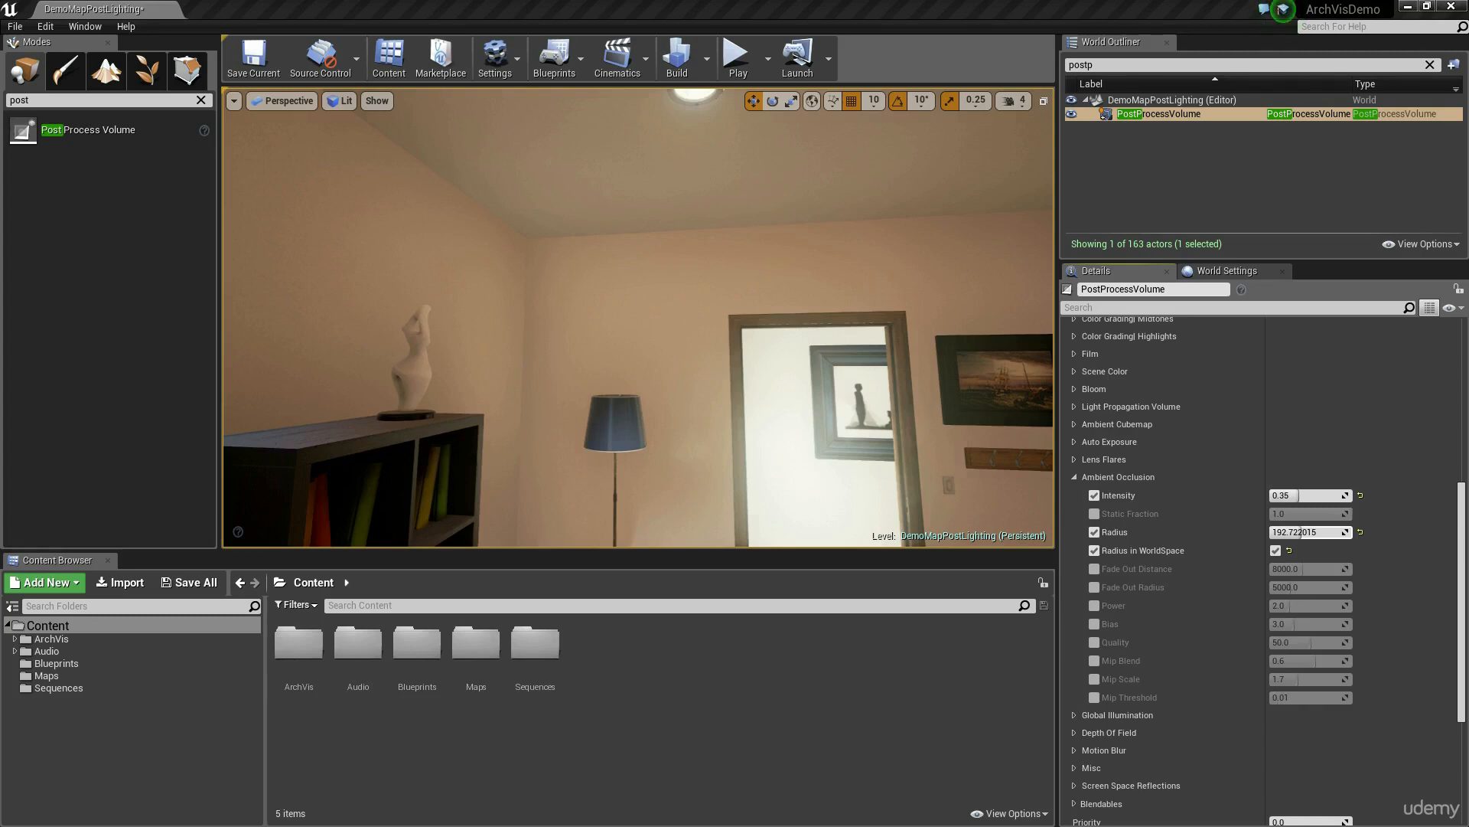
Step: Enable the Ambient Occlusion Quality override, compare 0 with 100 at an Intensity of 1.0, and keep Quality at 100
click(1094, 643)
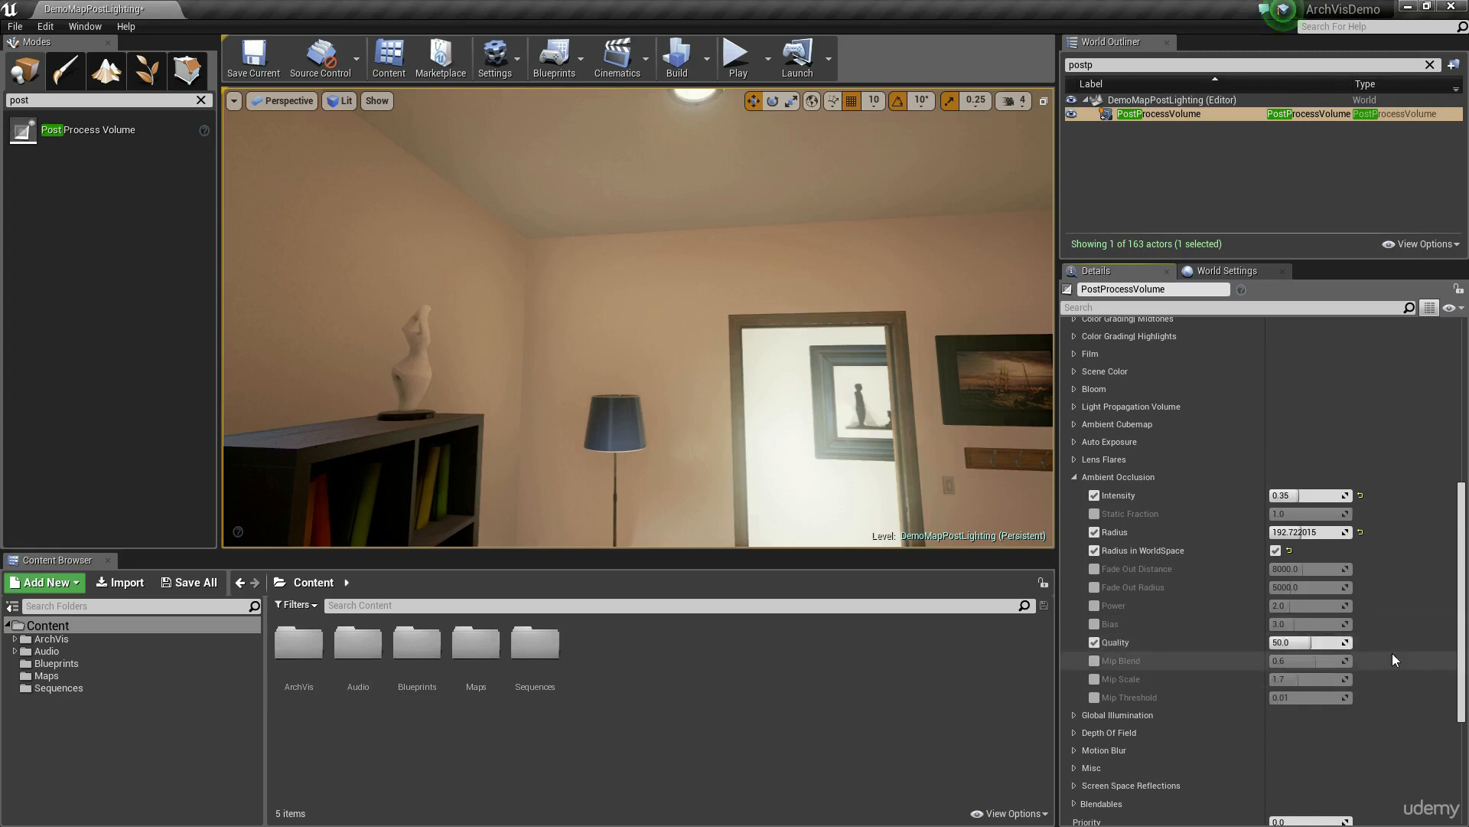
drag(1278, 641, 1352, 640)
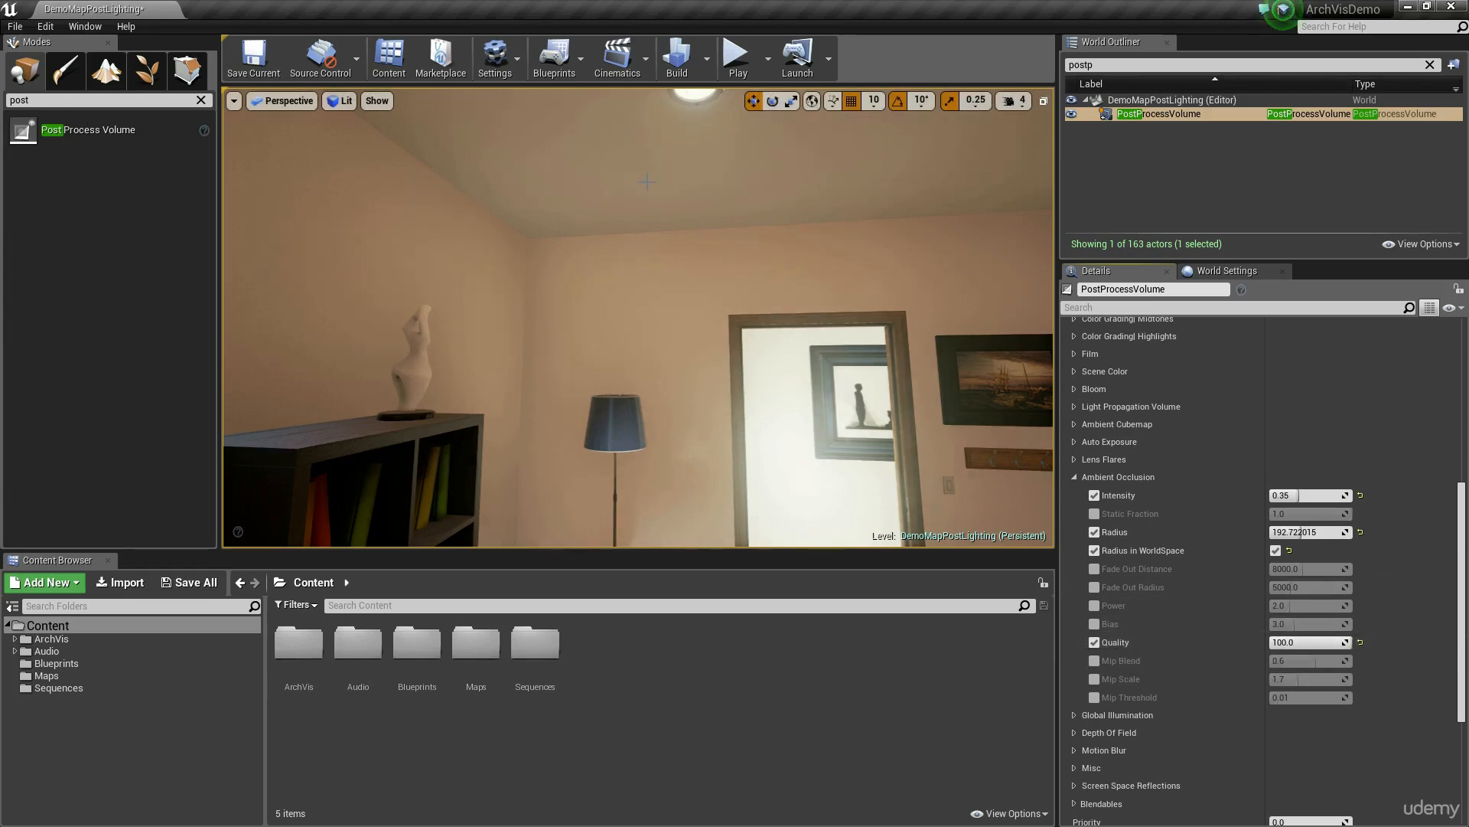
click(1310, 643)
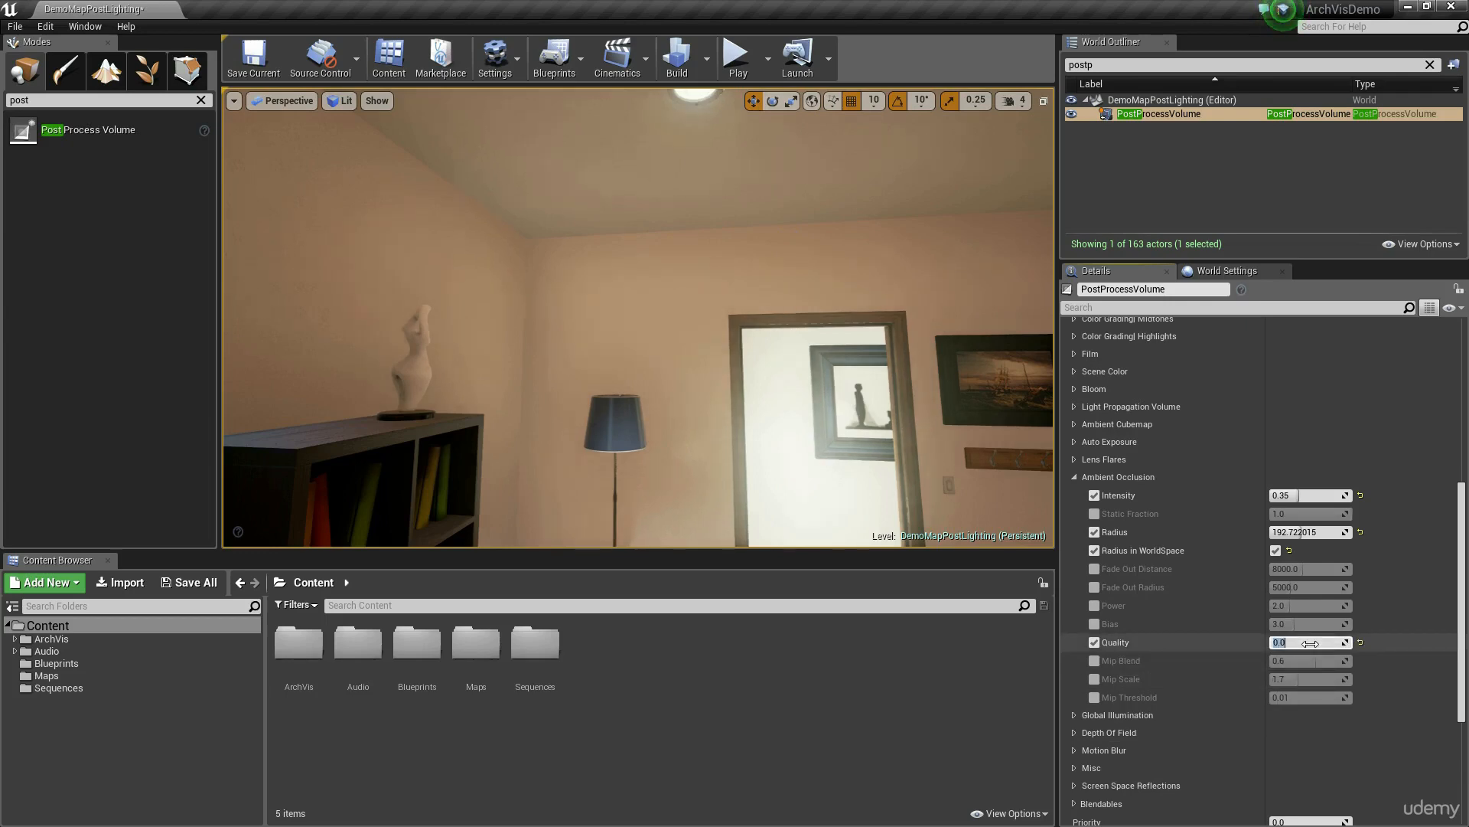
drag(1302, 497, 1351, 497)
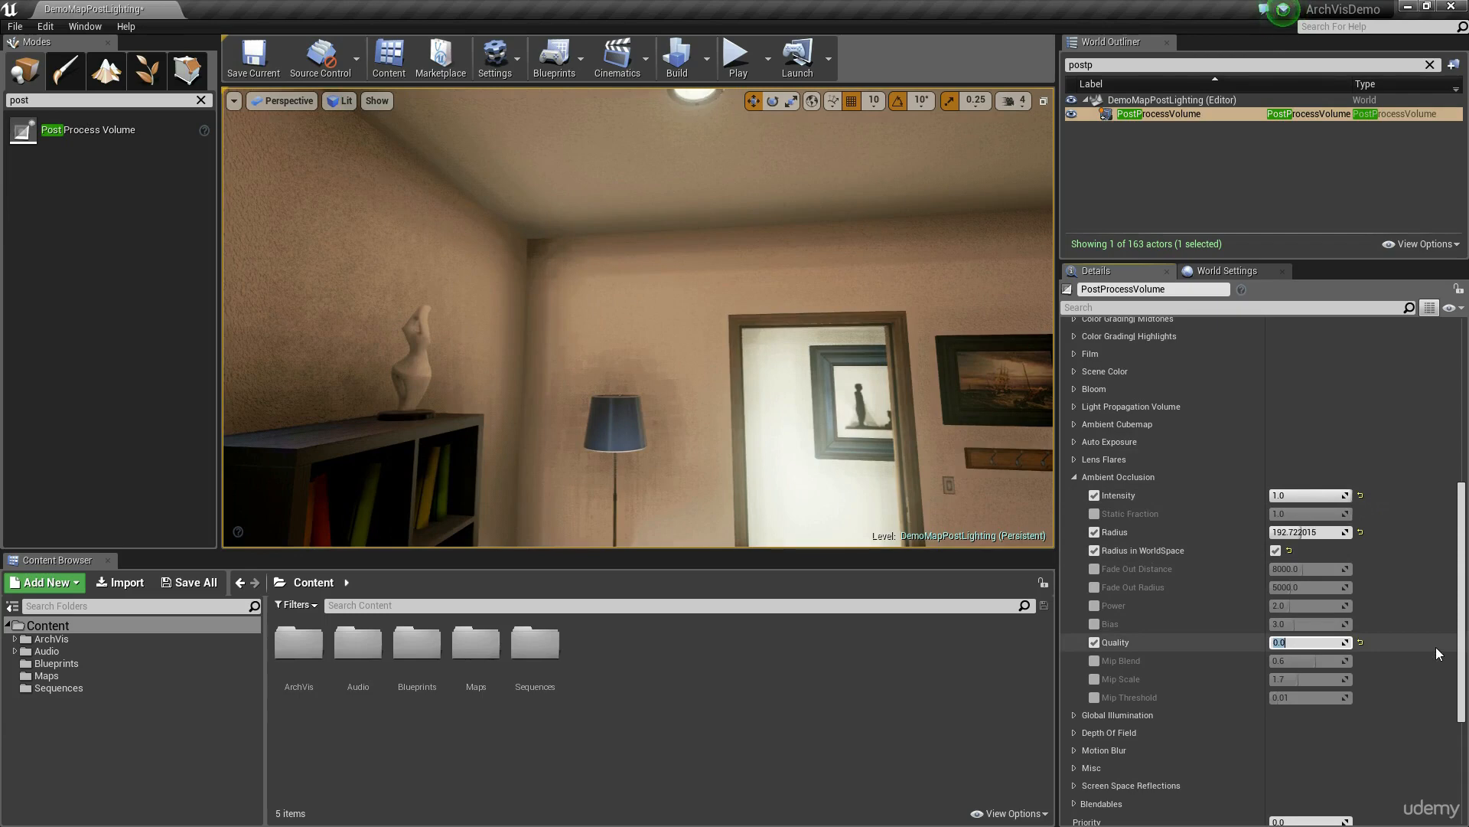
text(100)
key(Return)
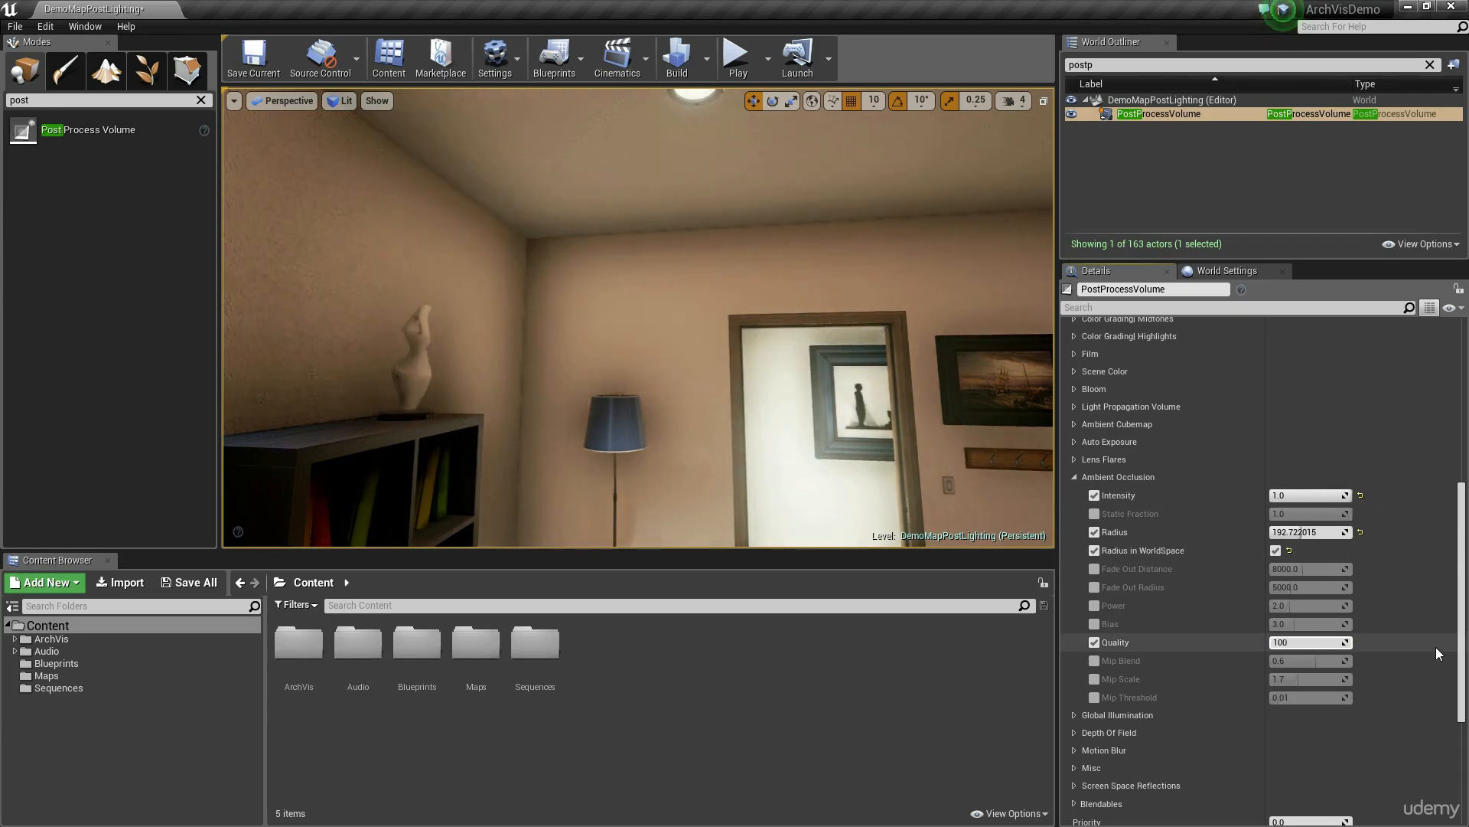
Step: Set the Ambient Occlusion Intensity to 0.35, then compare Radius values of 50 and 400 and keep 50
click(1305, 495)
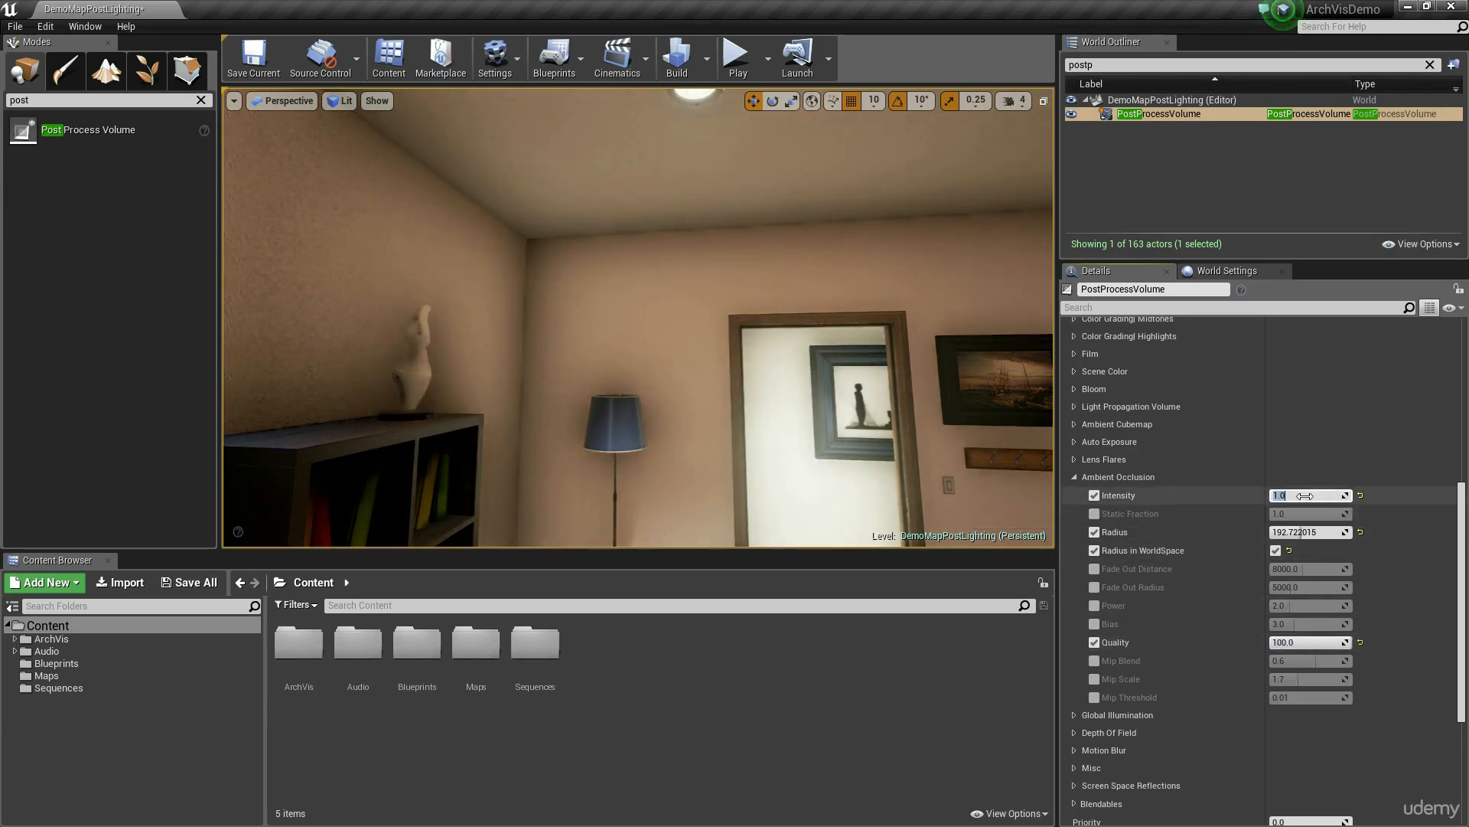
text(0.35)
key(Return)
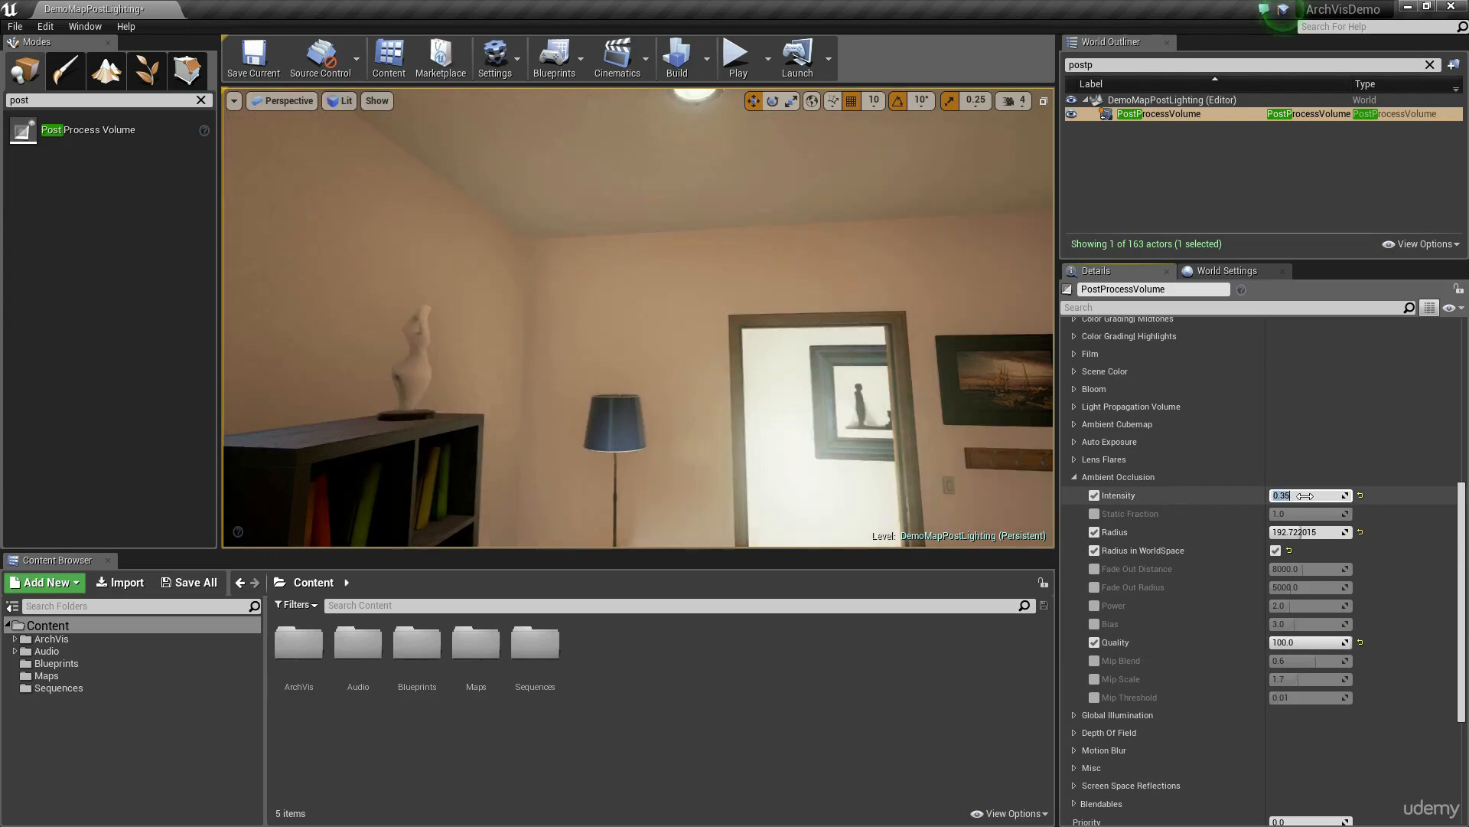
click(1304, 532)
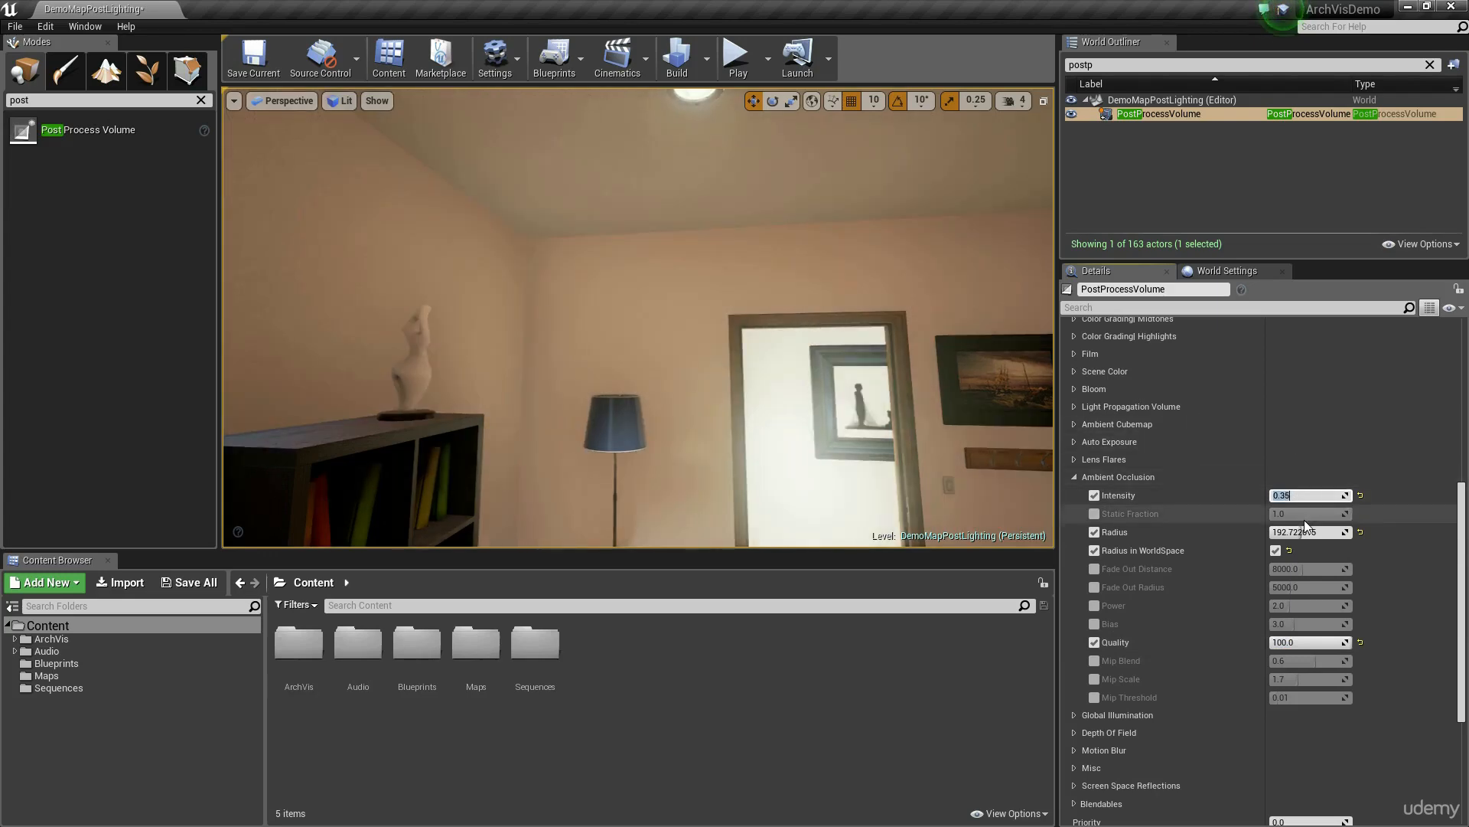
text(50)
key(Return)
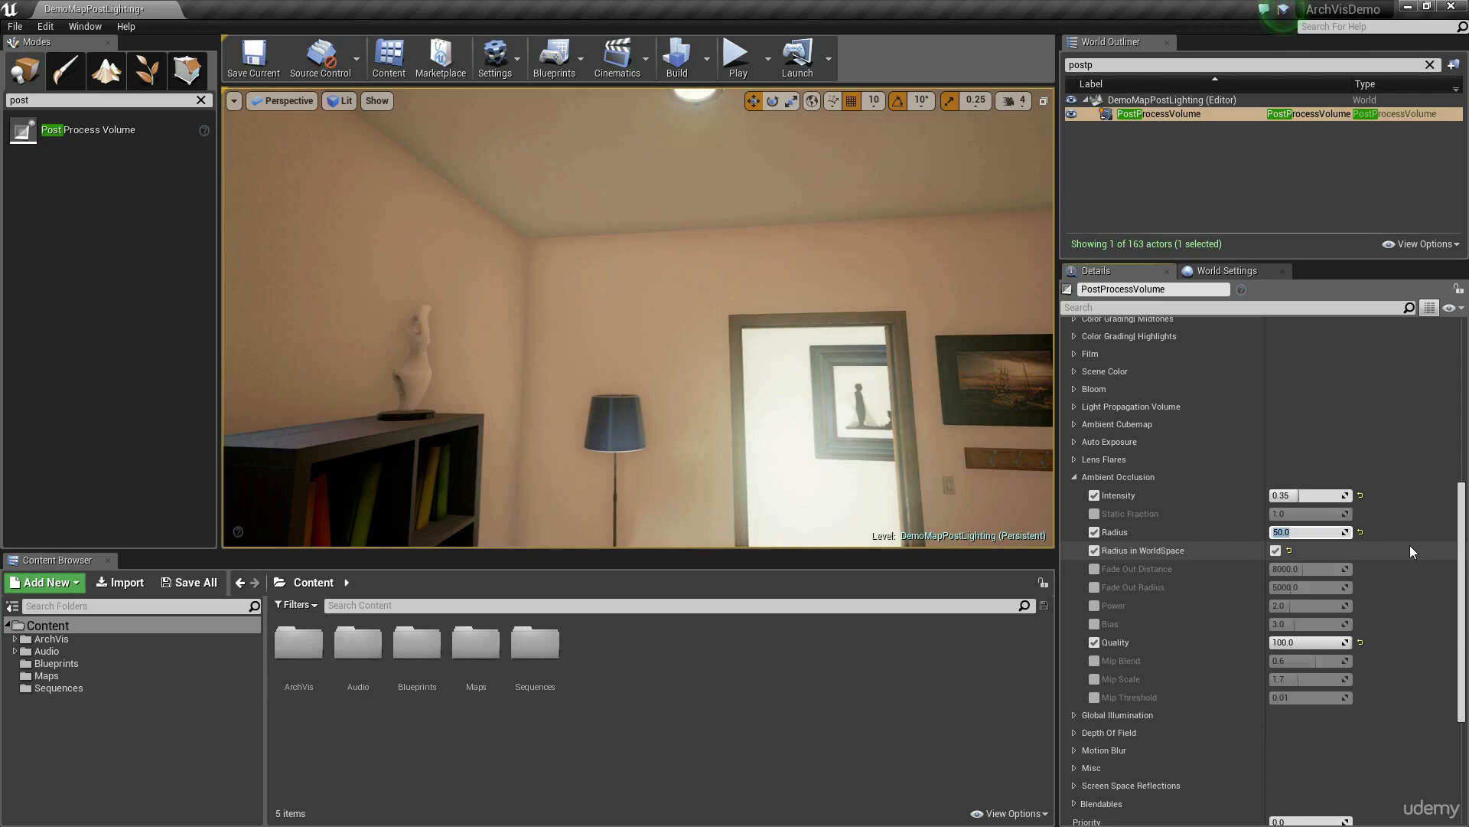
text(400)
key(Return)
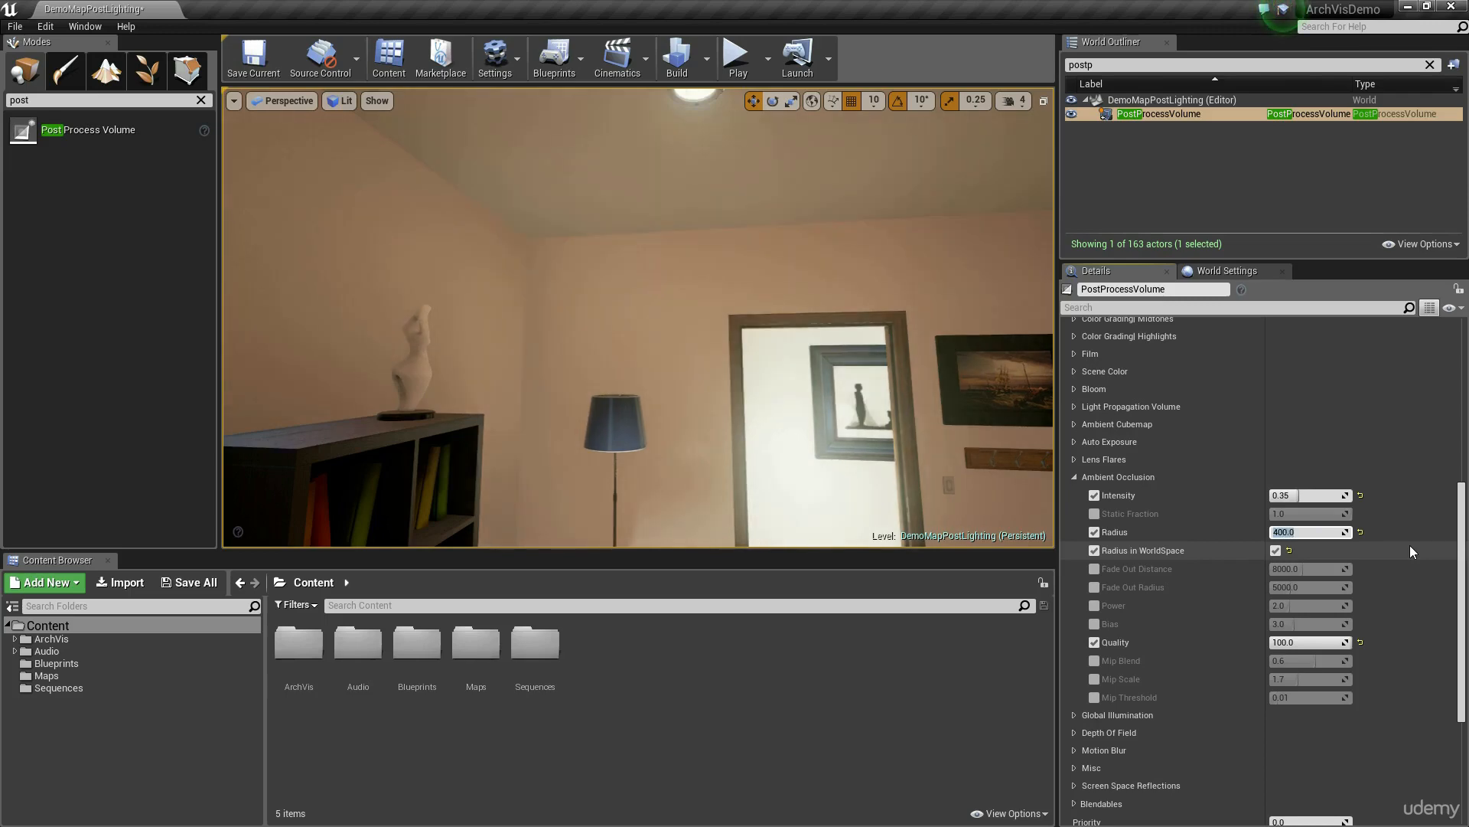
text(50)
key(Return)
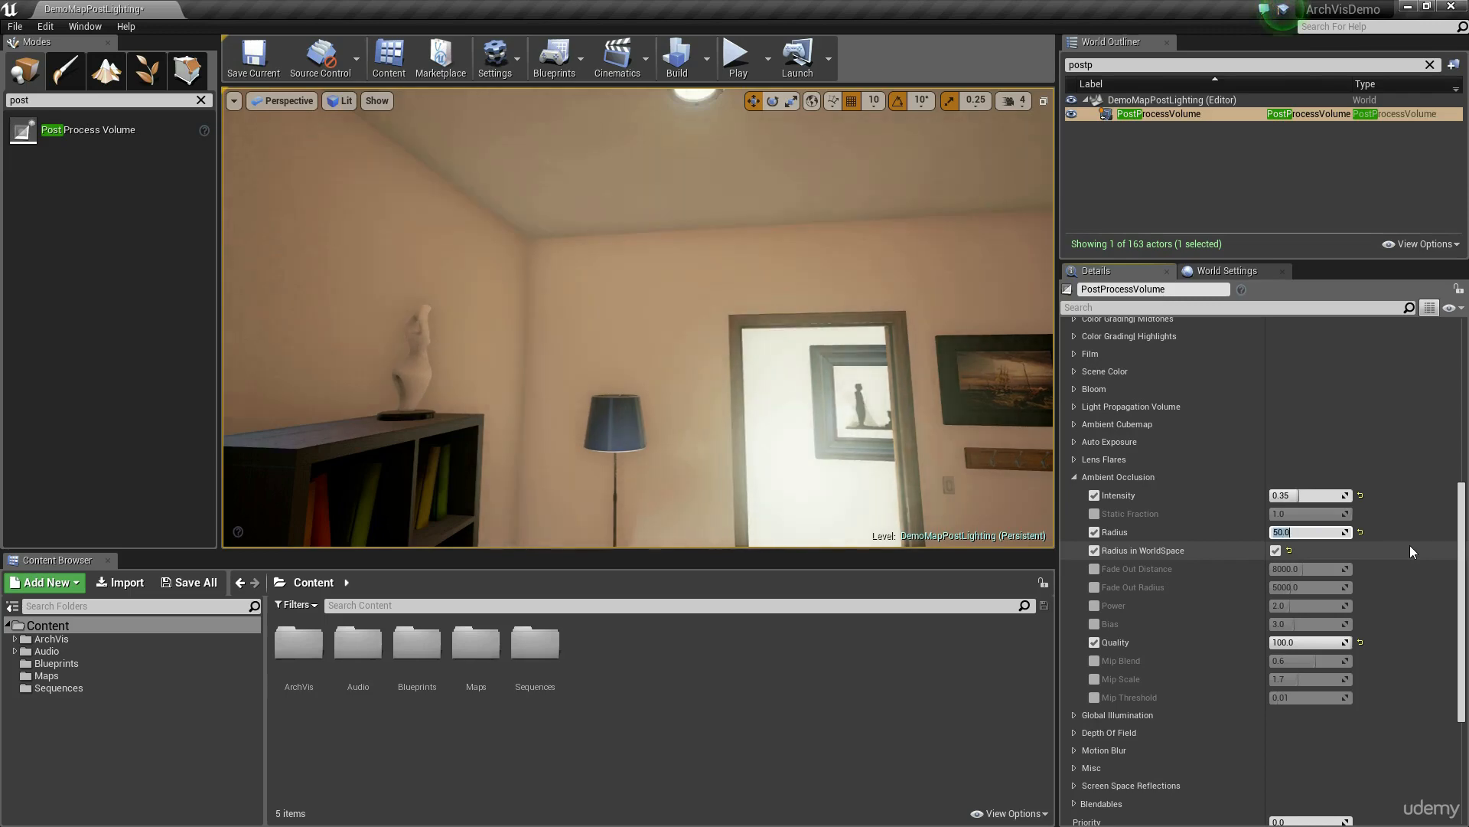
Step: Enable the Ambient Occlusion Power override and test values of 5, 10 and 200 on the corner by the bookshelf
mouse_move(658, 280)
right_down()
mouse_move(750, 314)
mouse_move(842, 322)
mouse_move(658, 279)
right_up()
key(s)
key(s)
right_drag(568, 413, 524, 354)
key(w)
click(1094, 606)
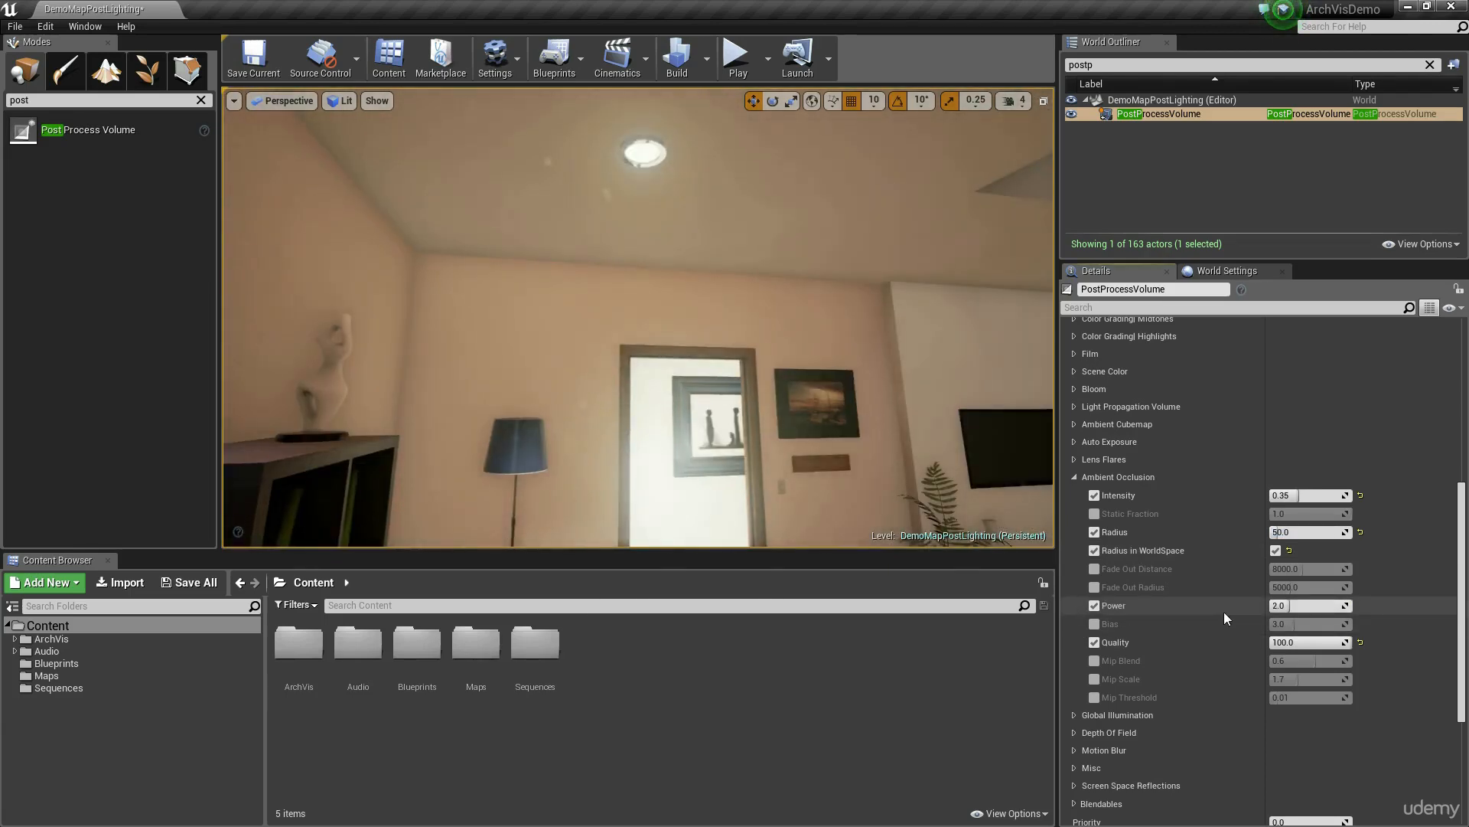
click(1307, 607)
text(3)
key(Return)
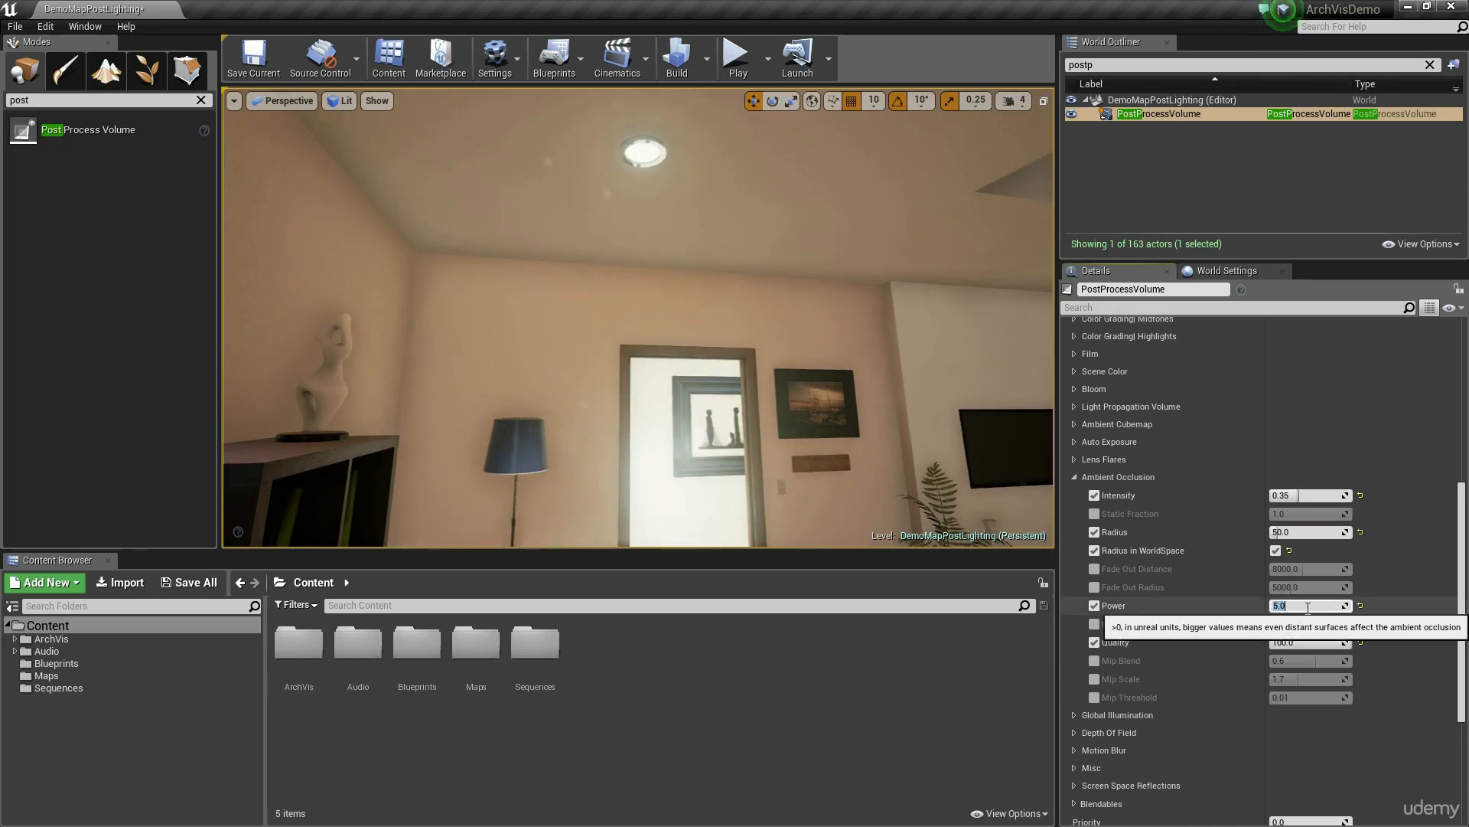
text(10)
key(Return)
text(200)
key(Return)
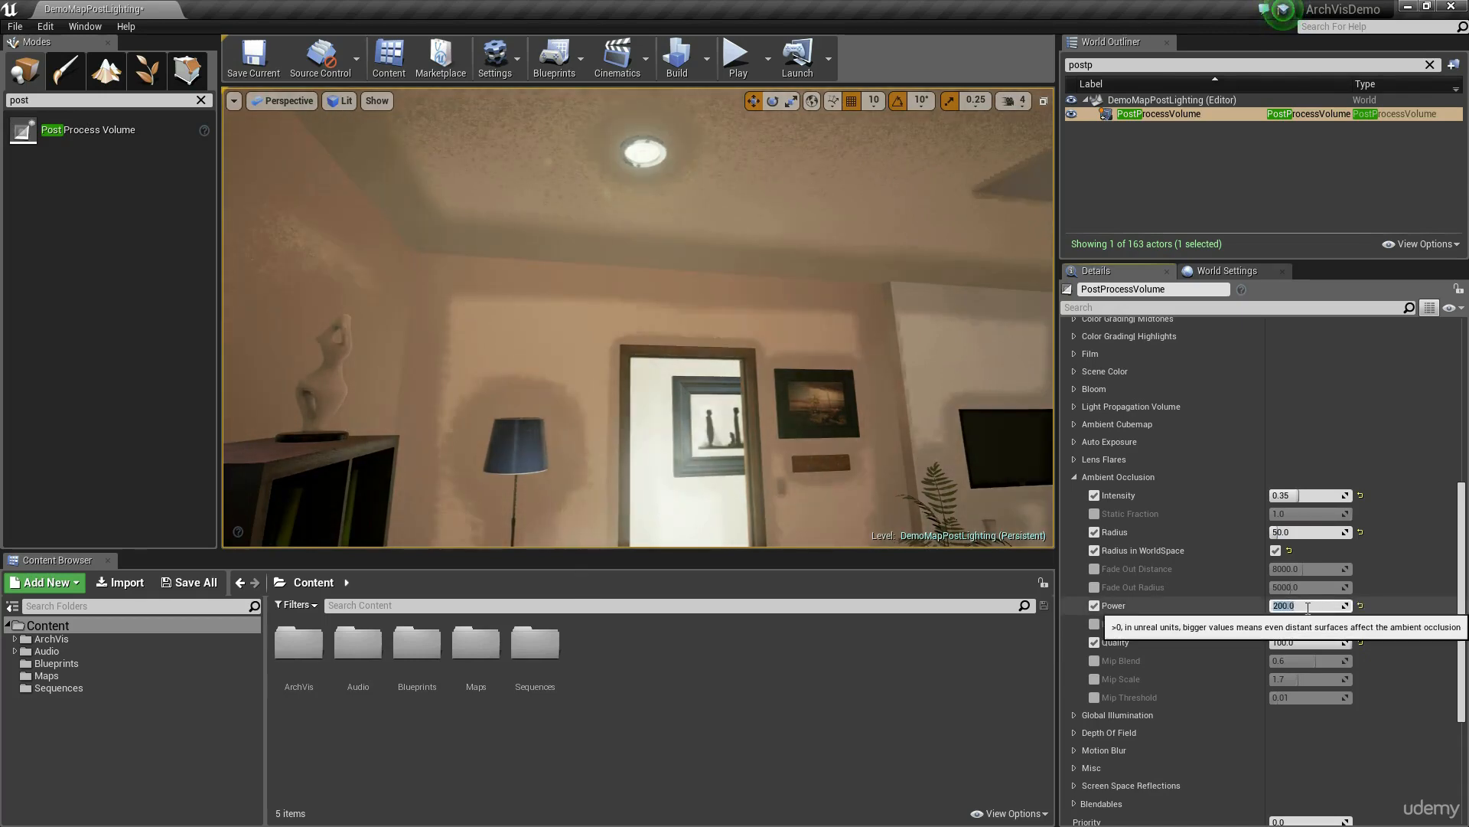
Step: Compare Ambient Occlusion Power values of 2 and 3, and set it to 3
text(3)
key(Return)
text(2)
key(Return)
text(3)
key(Return)
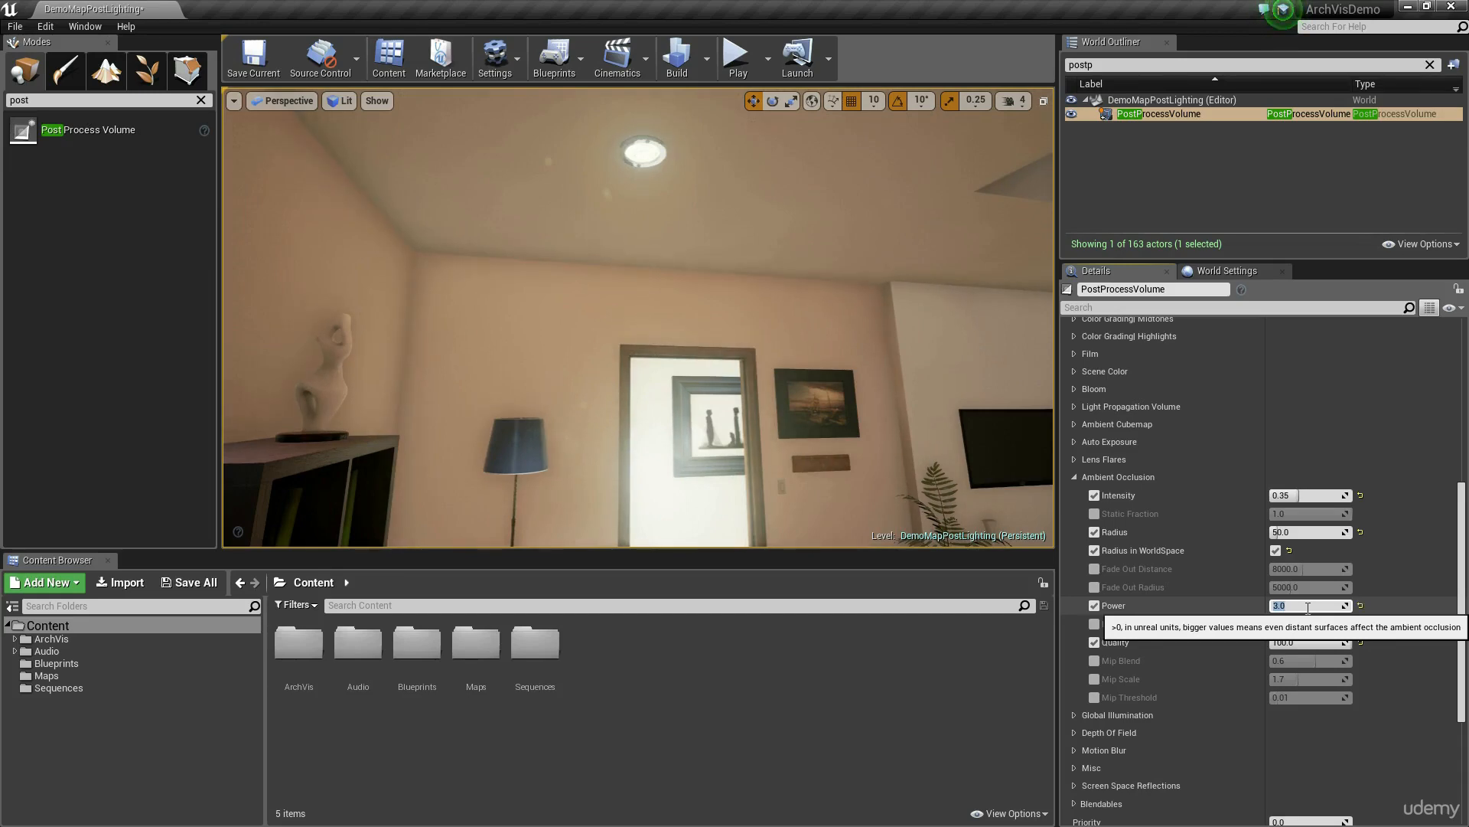
Step: Enable the Ambient Occlusion Bias override and vary it up to about 10 while inspecting the wall and ceiling up close
click(1094, 624)
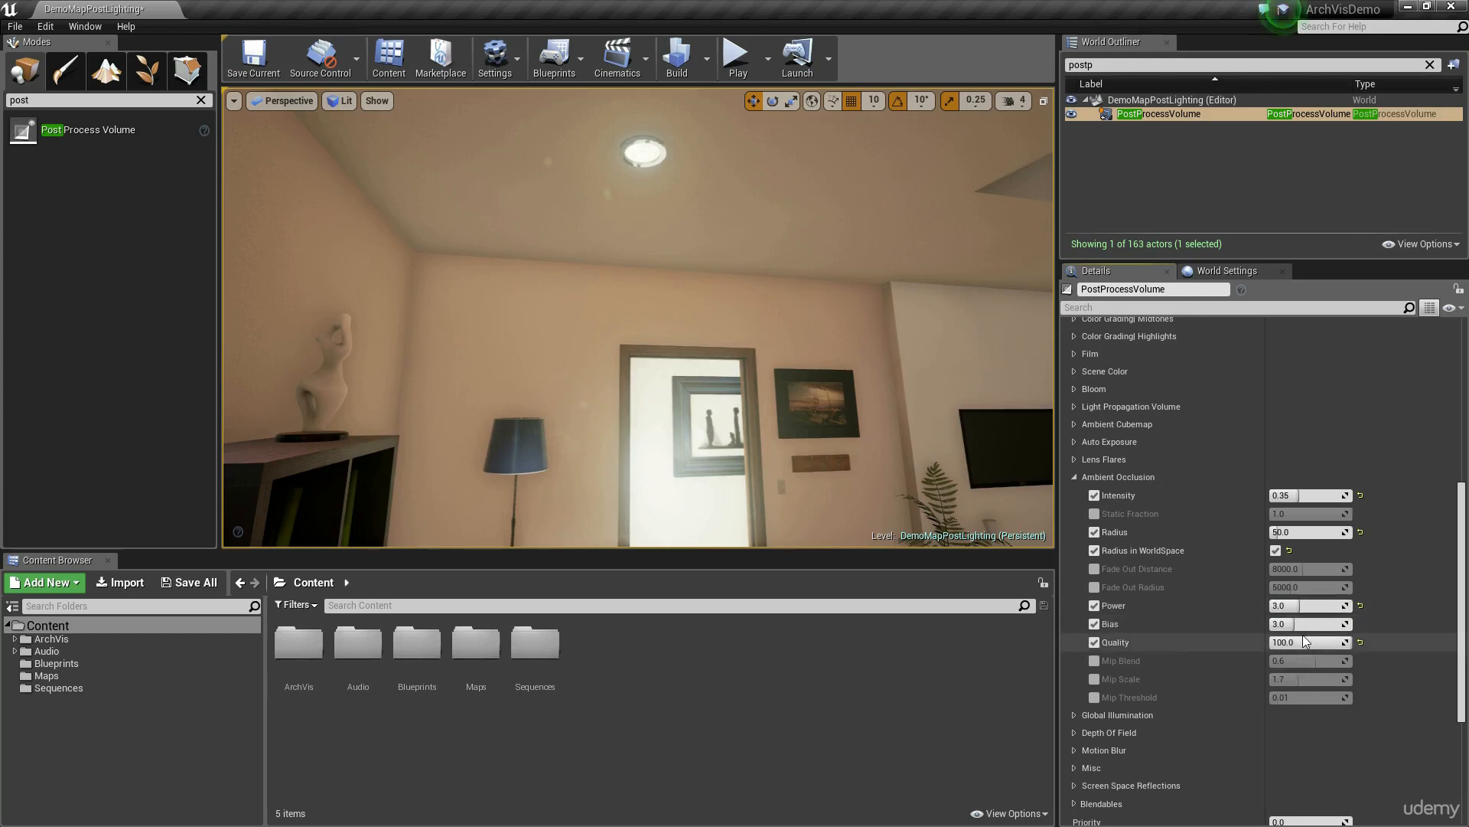
mouse_move(1302, 624)
mouse_down()
mouse_move(1332, 624)
mouse_move(1303, 624)
mouse_up()
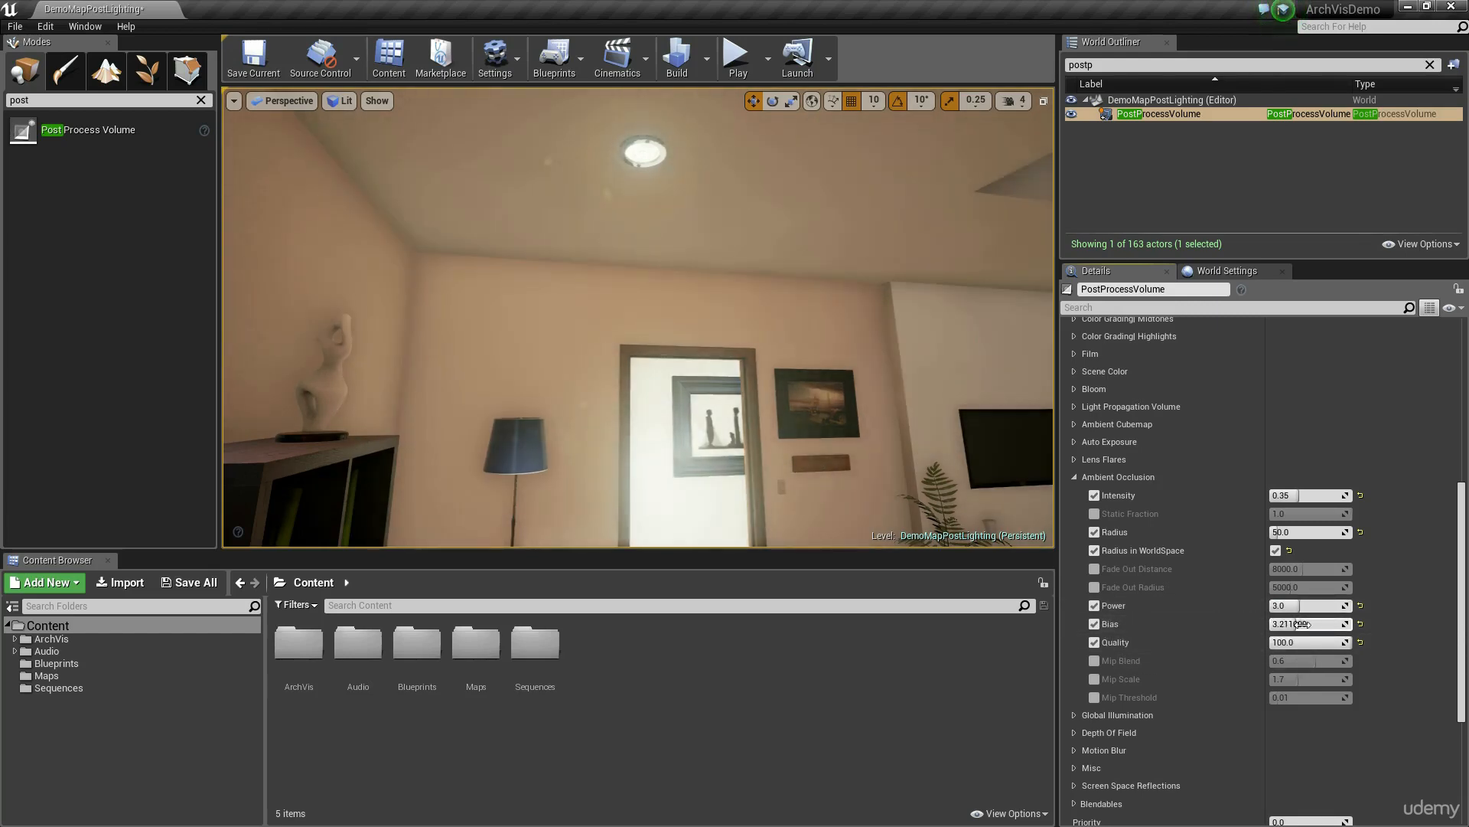
click(1305, 622)
key(w)
right_drag(786, 255, 816, 231)
mouse_move(1293, 623)
mouse_down()
mouse_move(1353, 623)
mouse_move(1310, 624)
mouse_up()
drag(1310, 623, 1304, 624)
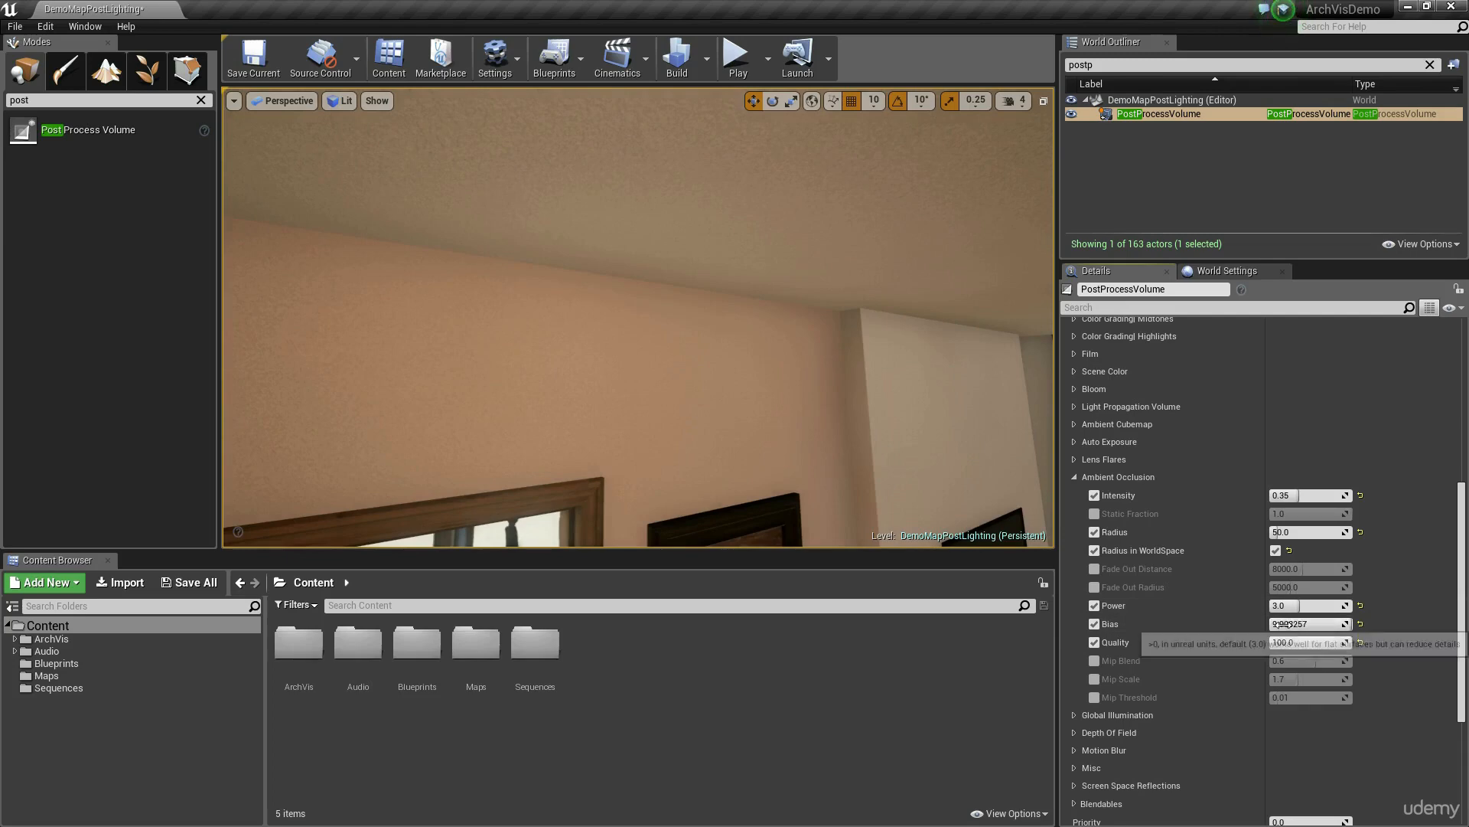
Step: Compare Ambient Occlusion Bias values of 50 and 0, set it to 5, and check the whole living room
click(1304, 623)
text(50)
key(Return)
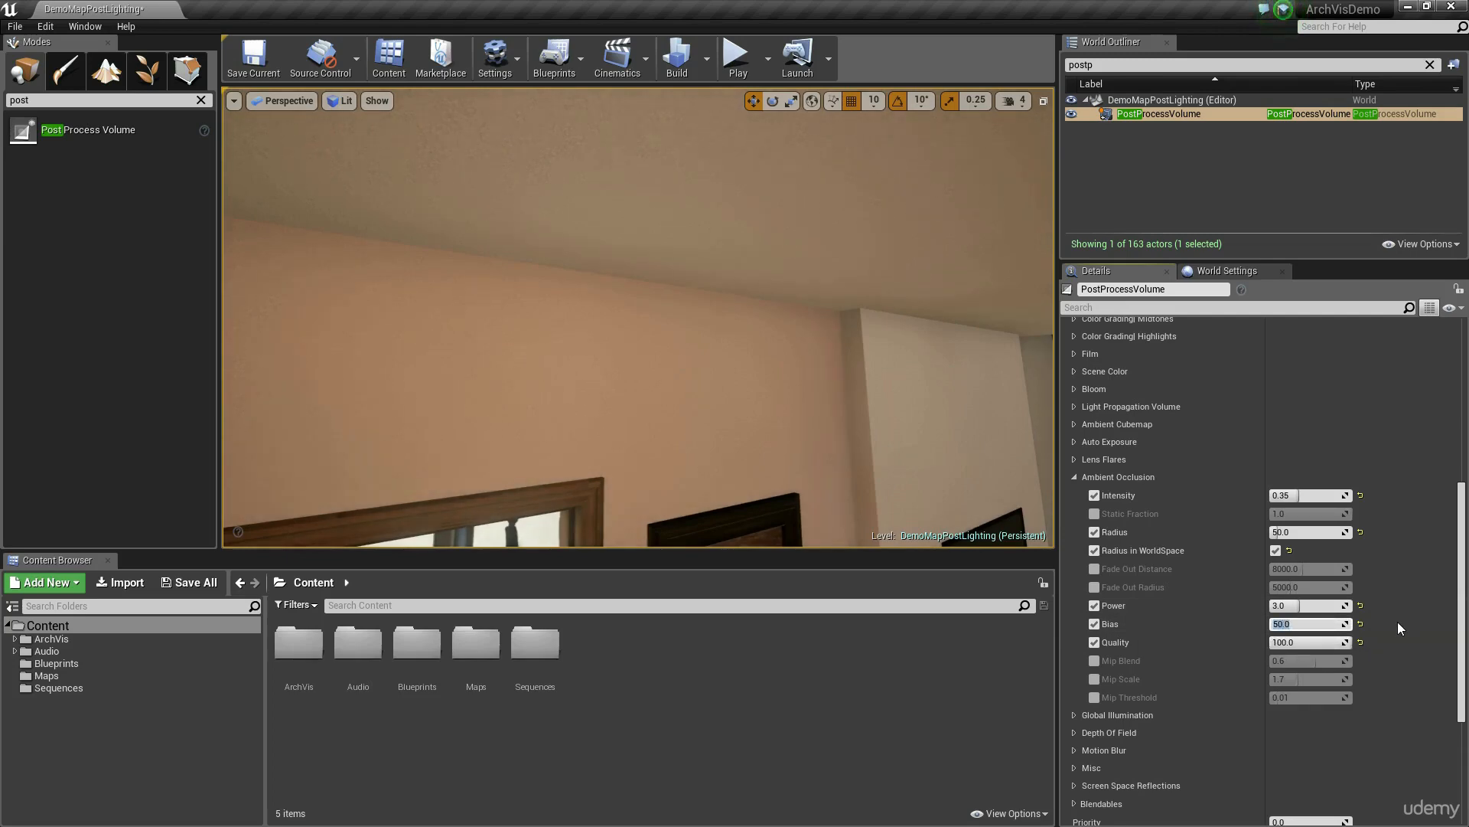
text(0)
key(Return)
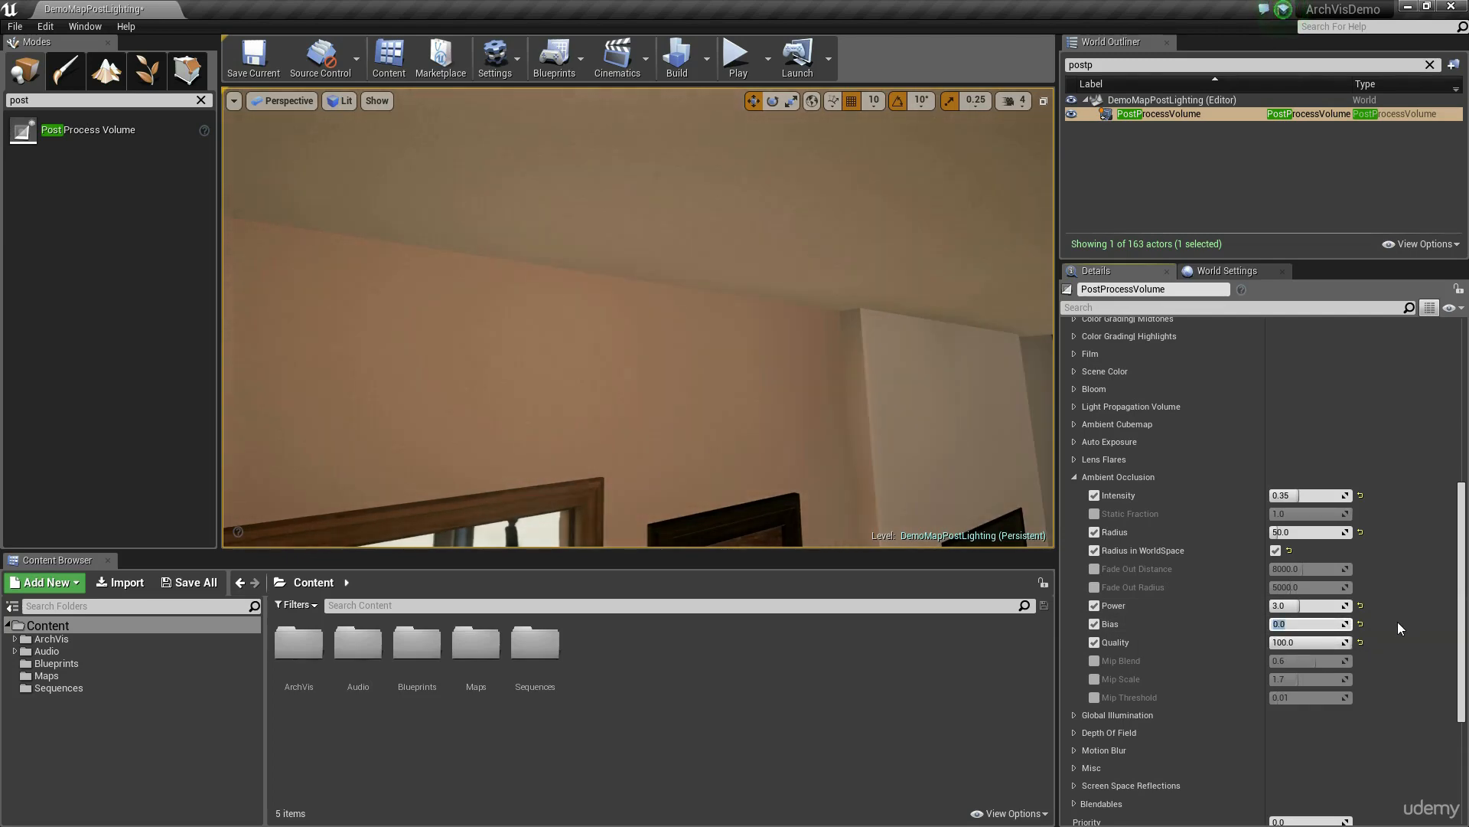
text(5)
key(Return)
right_drag(570, 389, 228, 151)
key(w)
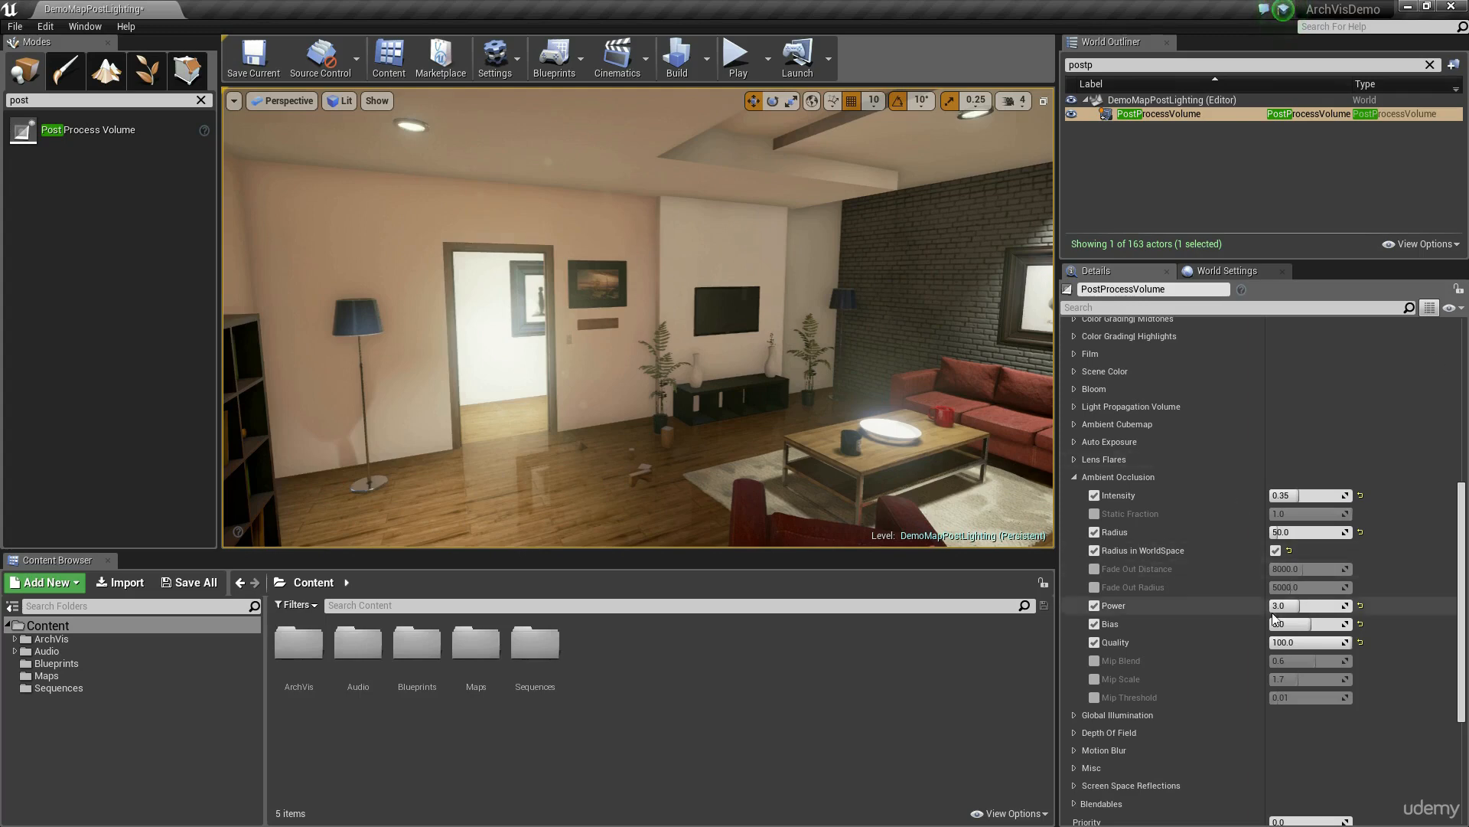
Step: Enable the Ambient Occlusion Mip Blend override and adjust it to about 0.88
click(1094, 661)
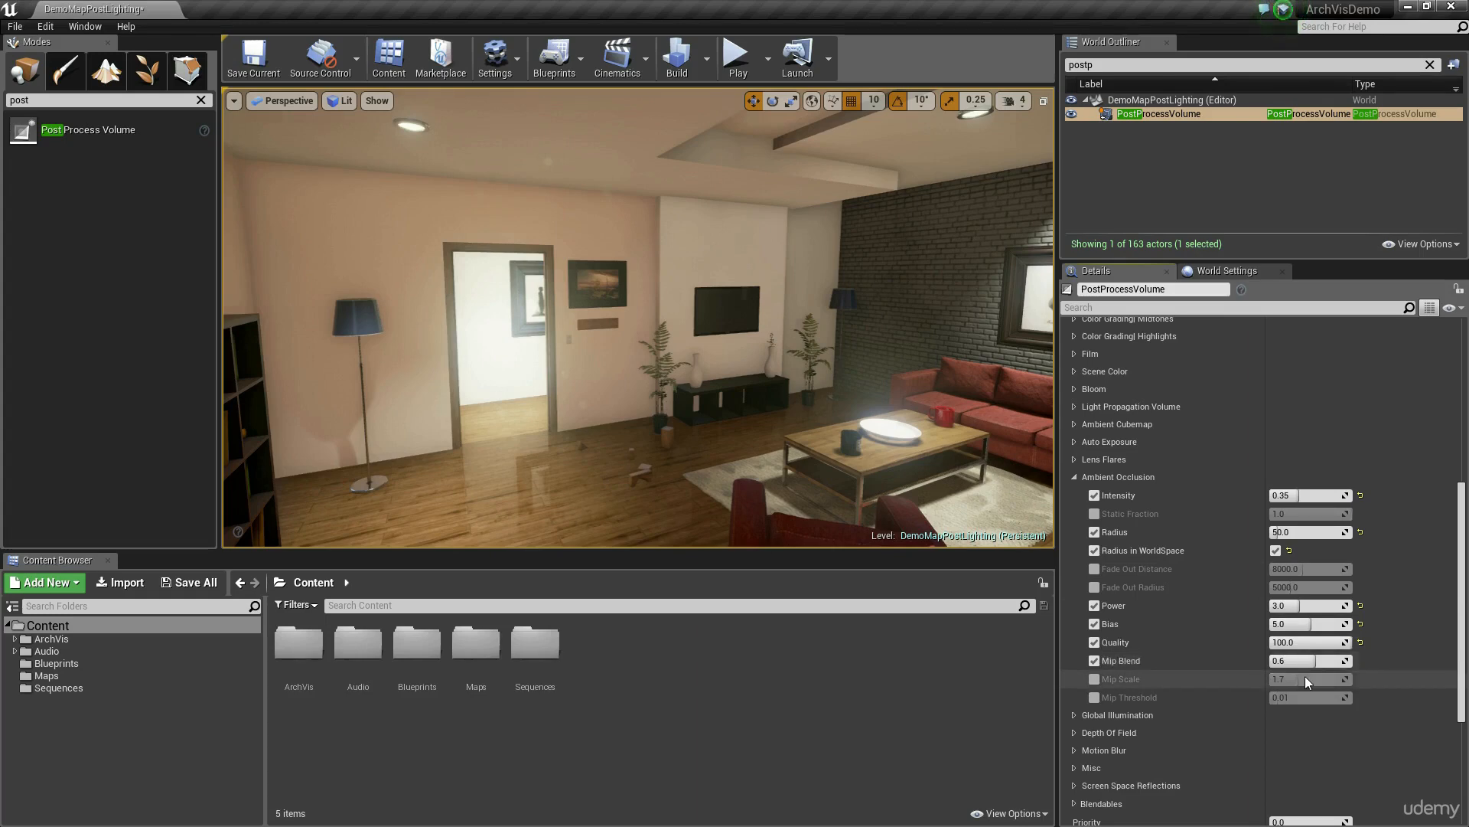
click(1299, 661)
text(1)
key(Return)
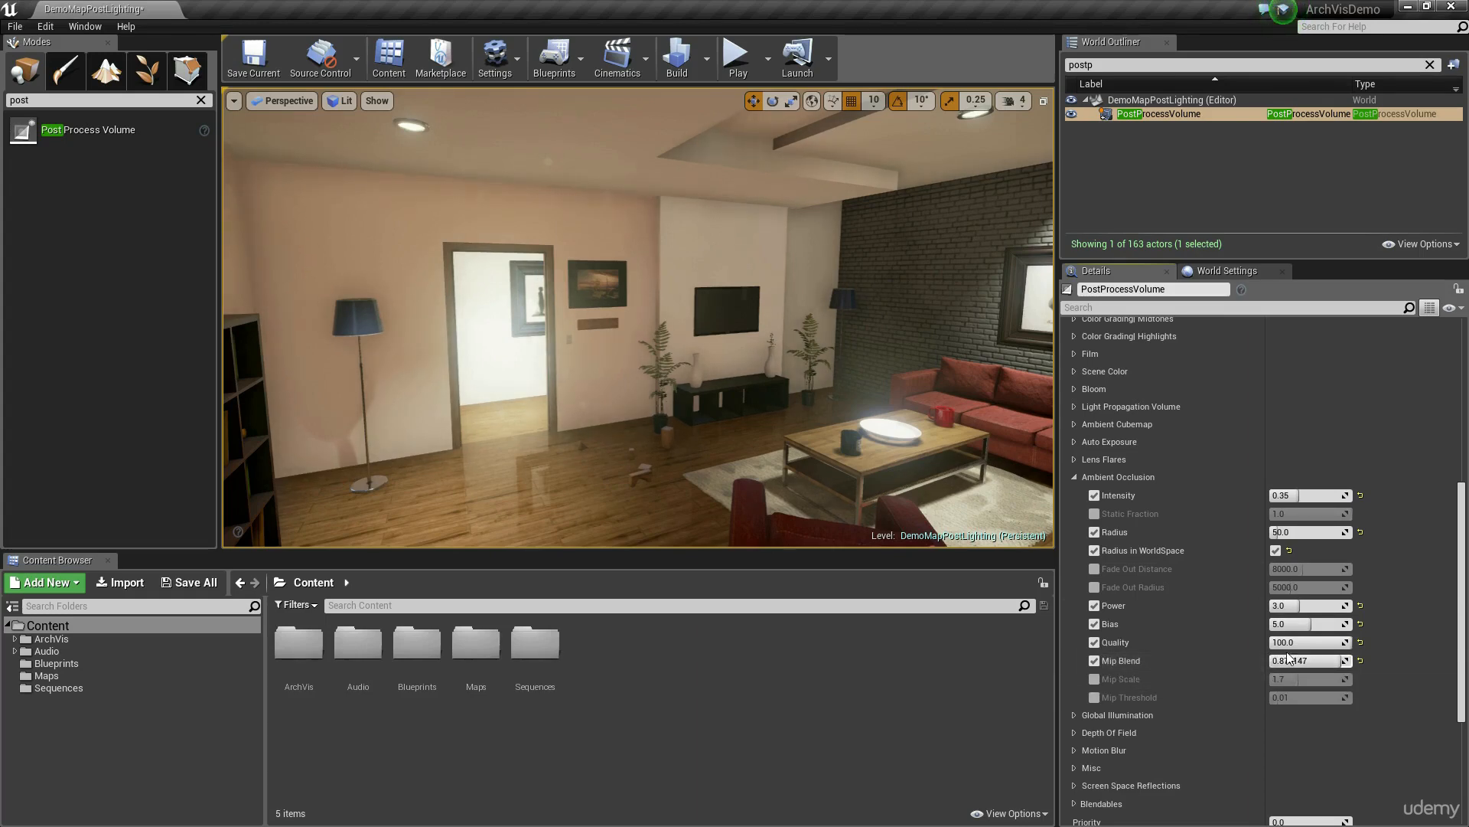
Step: Examine the ambient occlusion shading around the living room, including the bookcases, floor lamps and framed pictures
mouse_move(734, 376)
right_down()
mouse_move(708, 378)
mouse_move(716, 389)
right_up()
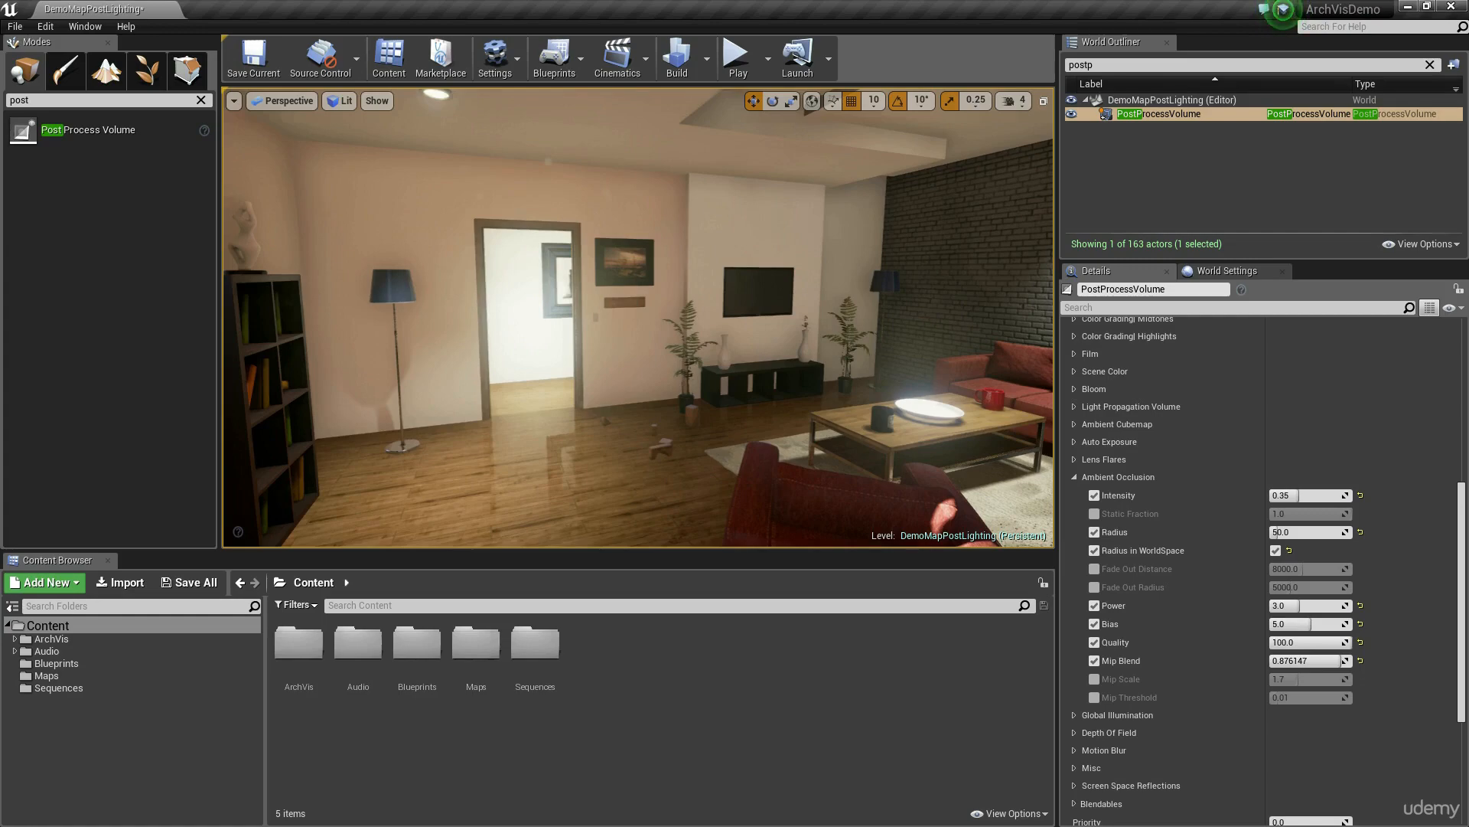
right_drag(773, 367, 880, 379)
key(s)
key(w)
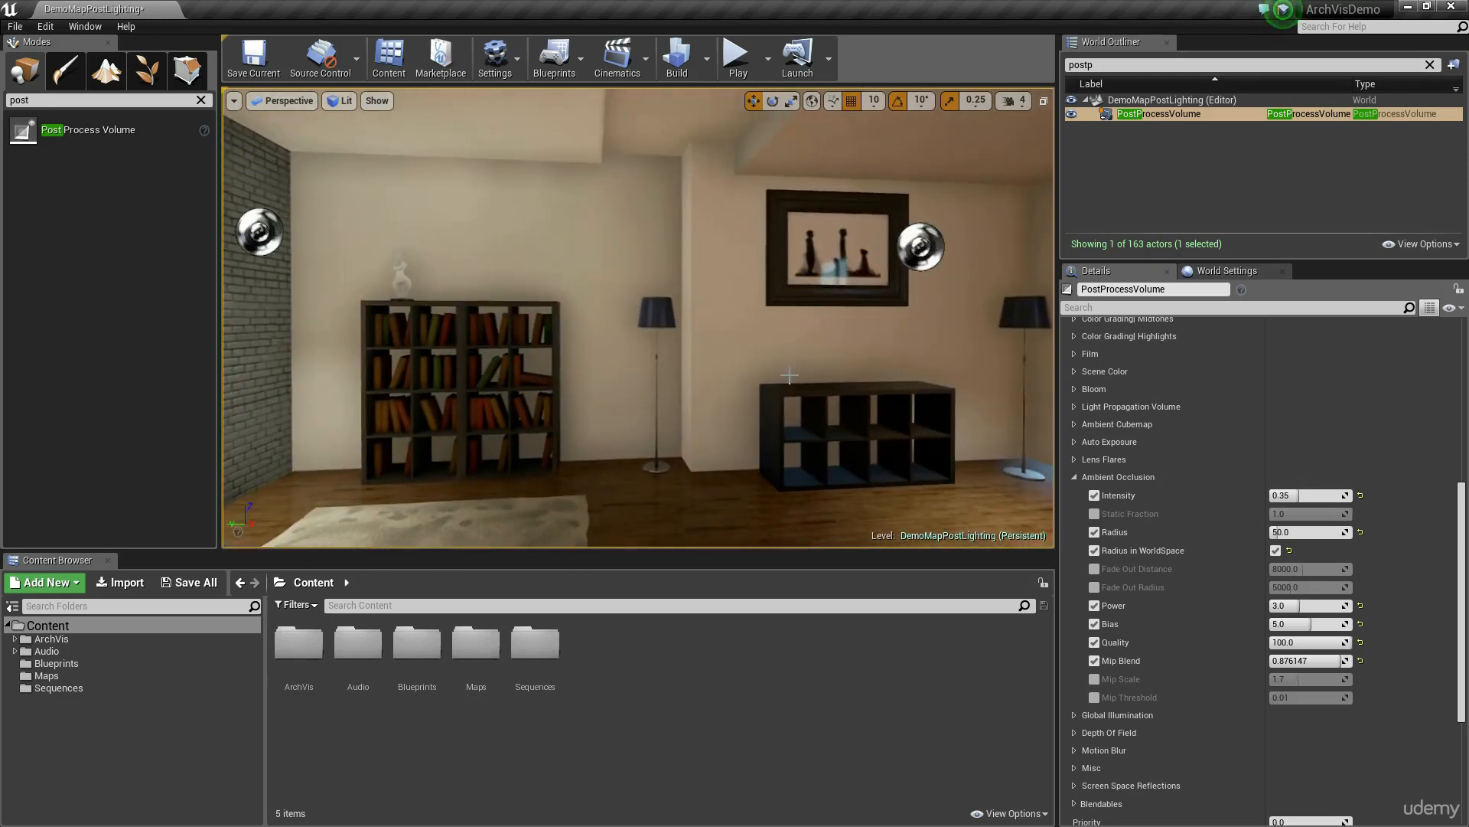
mouse_move(784, 371)
right_down()
mouse_move(750, 389)
mouse_move(803, 391)
mouse_move(779, 338)
mouse_move(957, 352)
mouse_move(788, 375)
mouse_move(780, 393)
right_up()
key(w)
key(s)
key(w)
key(s)
key(s)
key(w)
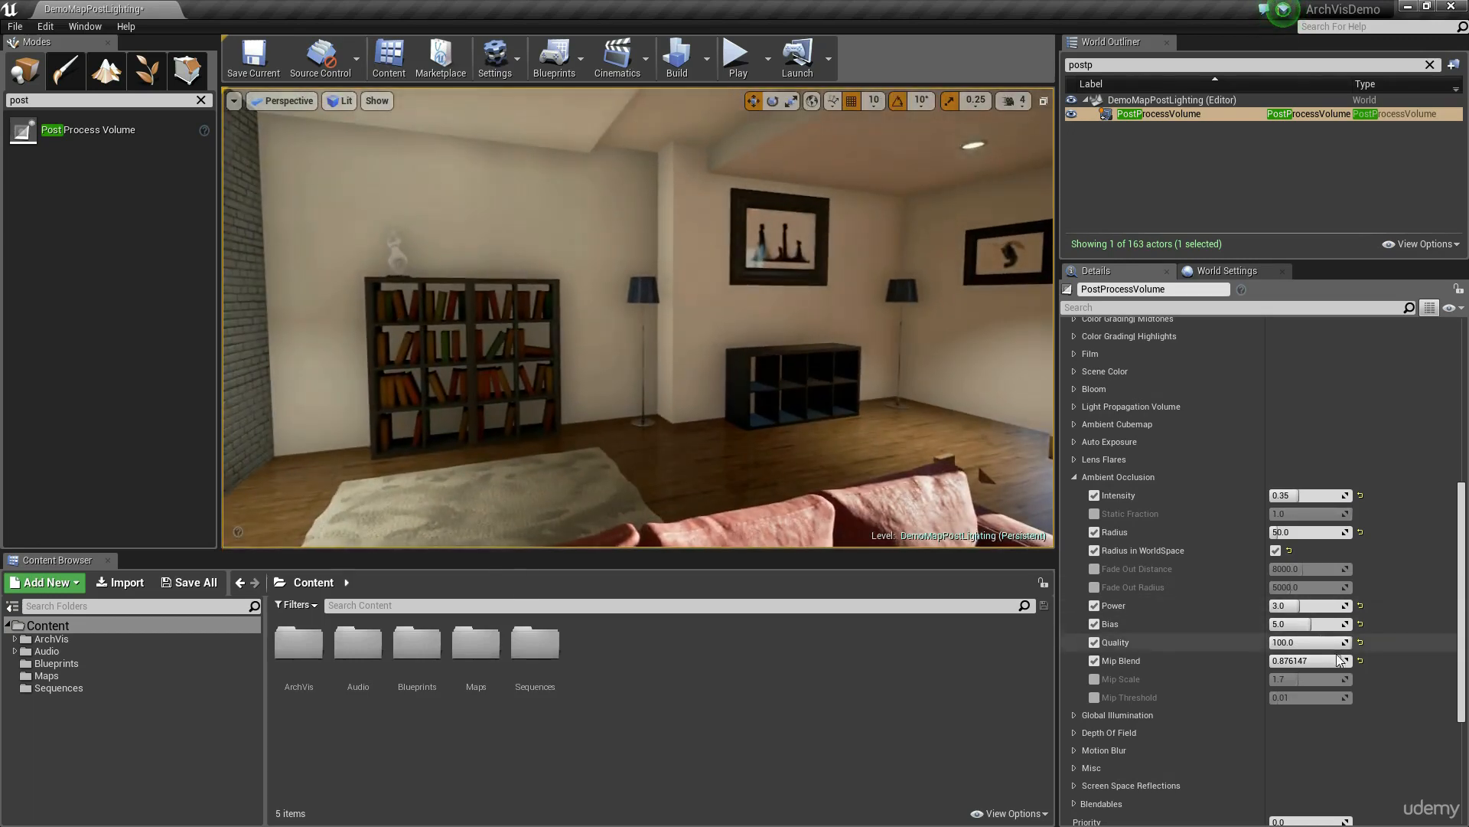
Step: Try a low Ambient Occlusion Mip Blend of 0.1 and set it to 0.65
click(1328, 661)
text(0.1)
key(Return)
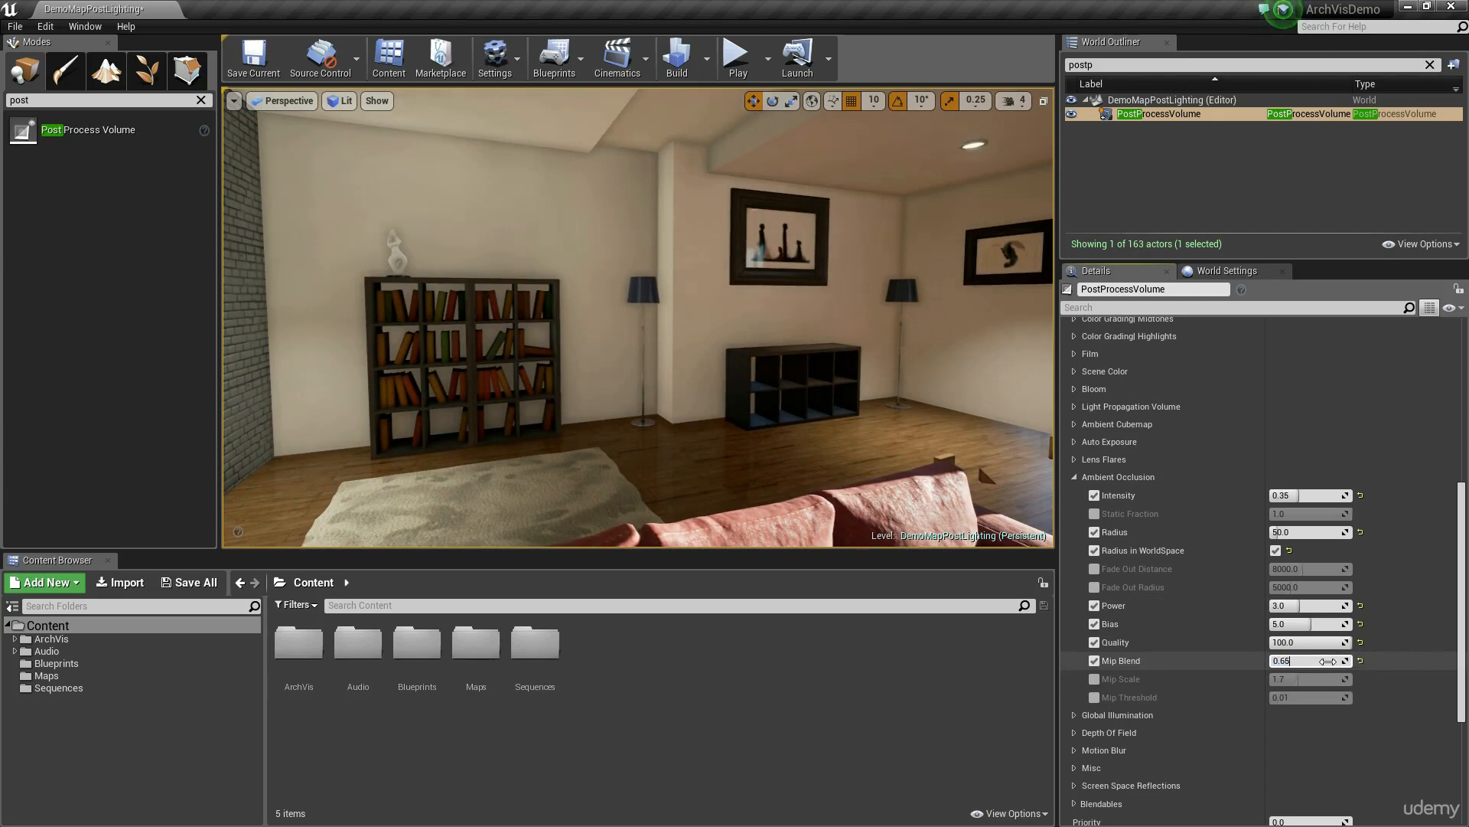
Step: Try an Ambient Occlusion Quality of 0 and return it to 100
click(1323, 642)
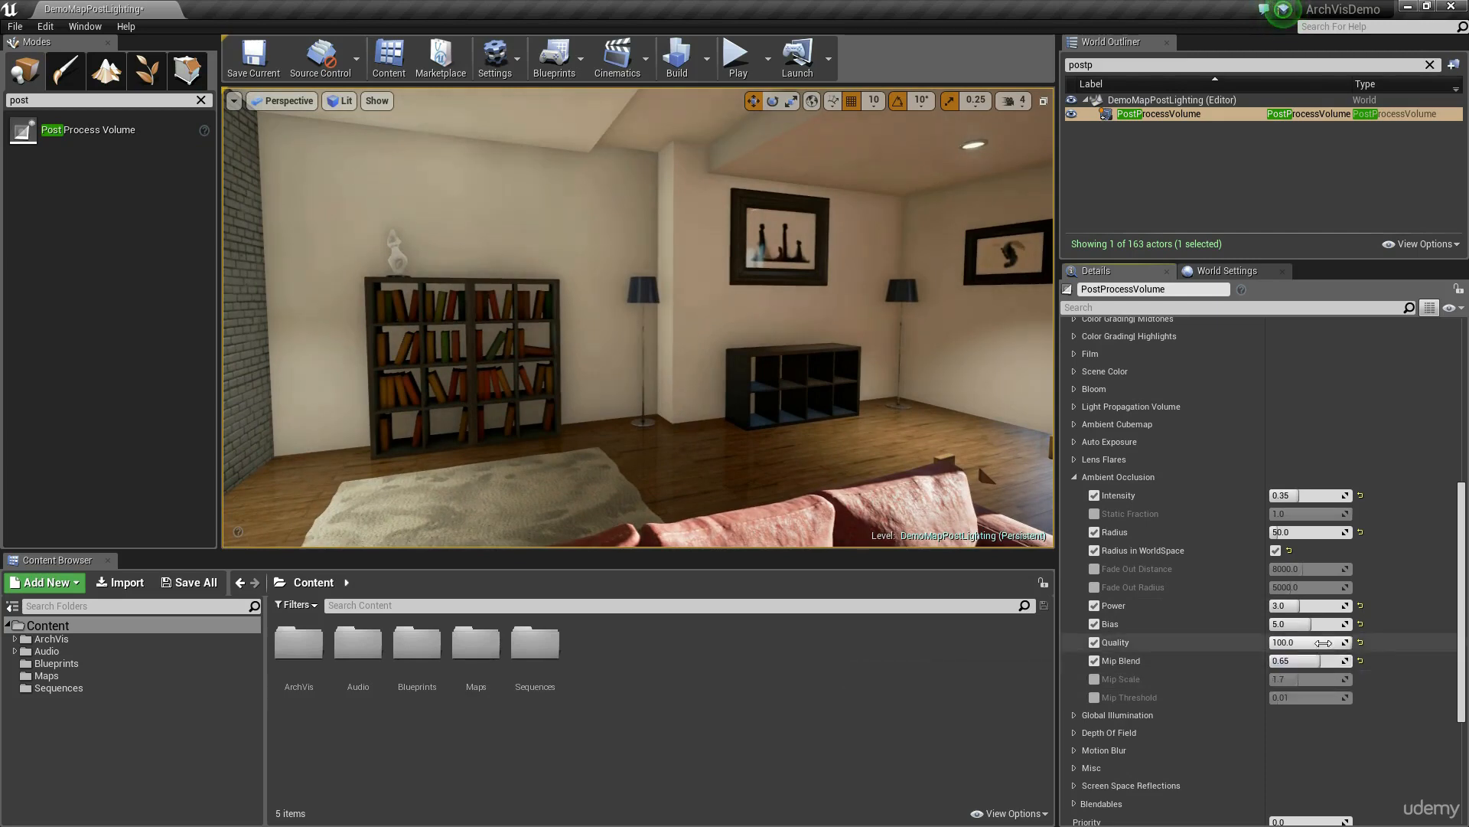
text(0)
key(Return)
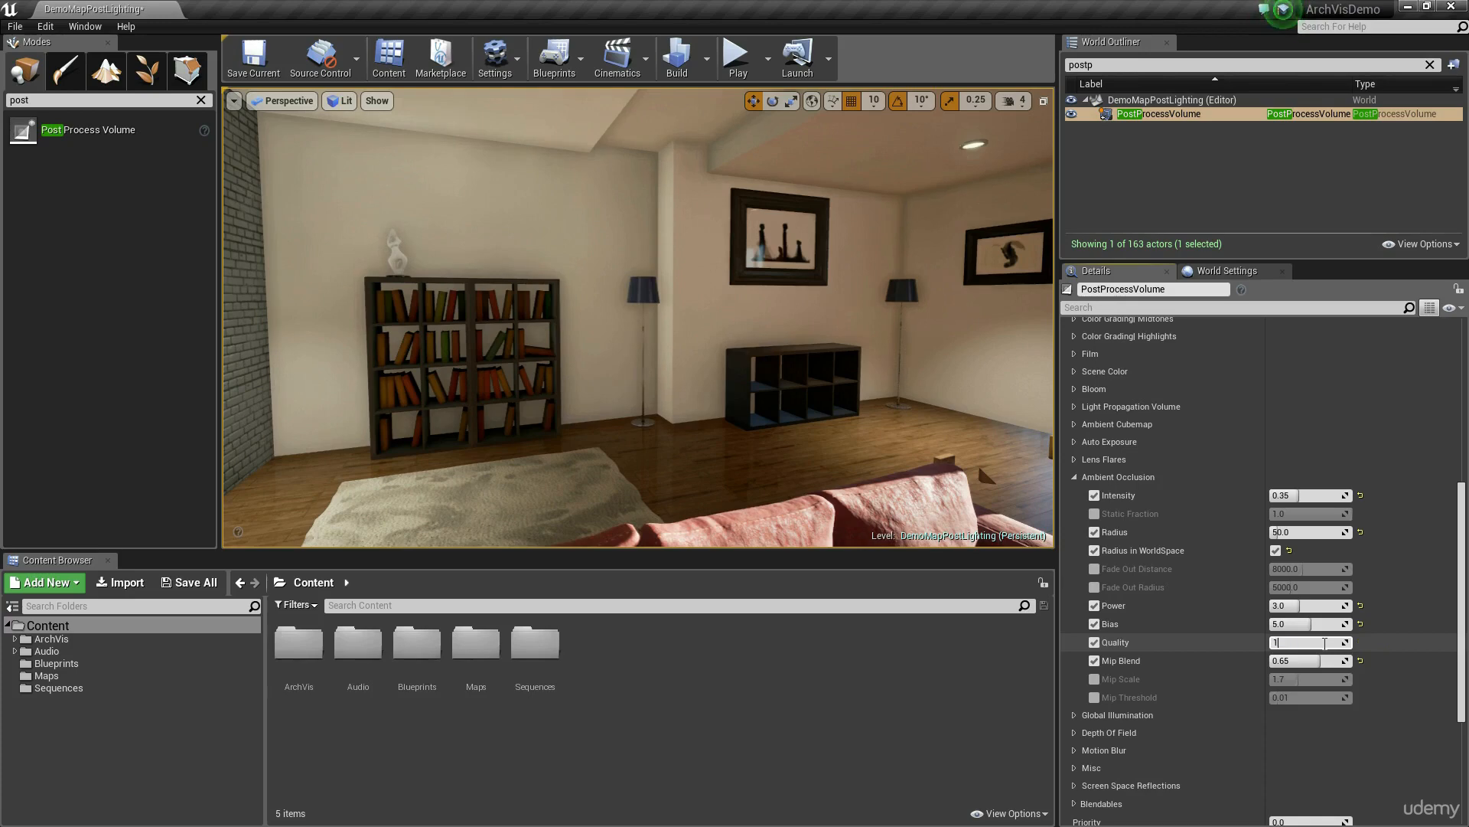
Step: Try an Ambient Occlusion Radius of about 187.6, check the bookcase shading, and set the Radius to 60
drag(1301, 532, 1347, 532)
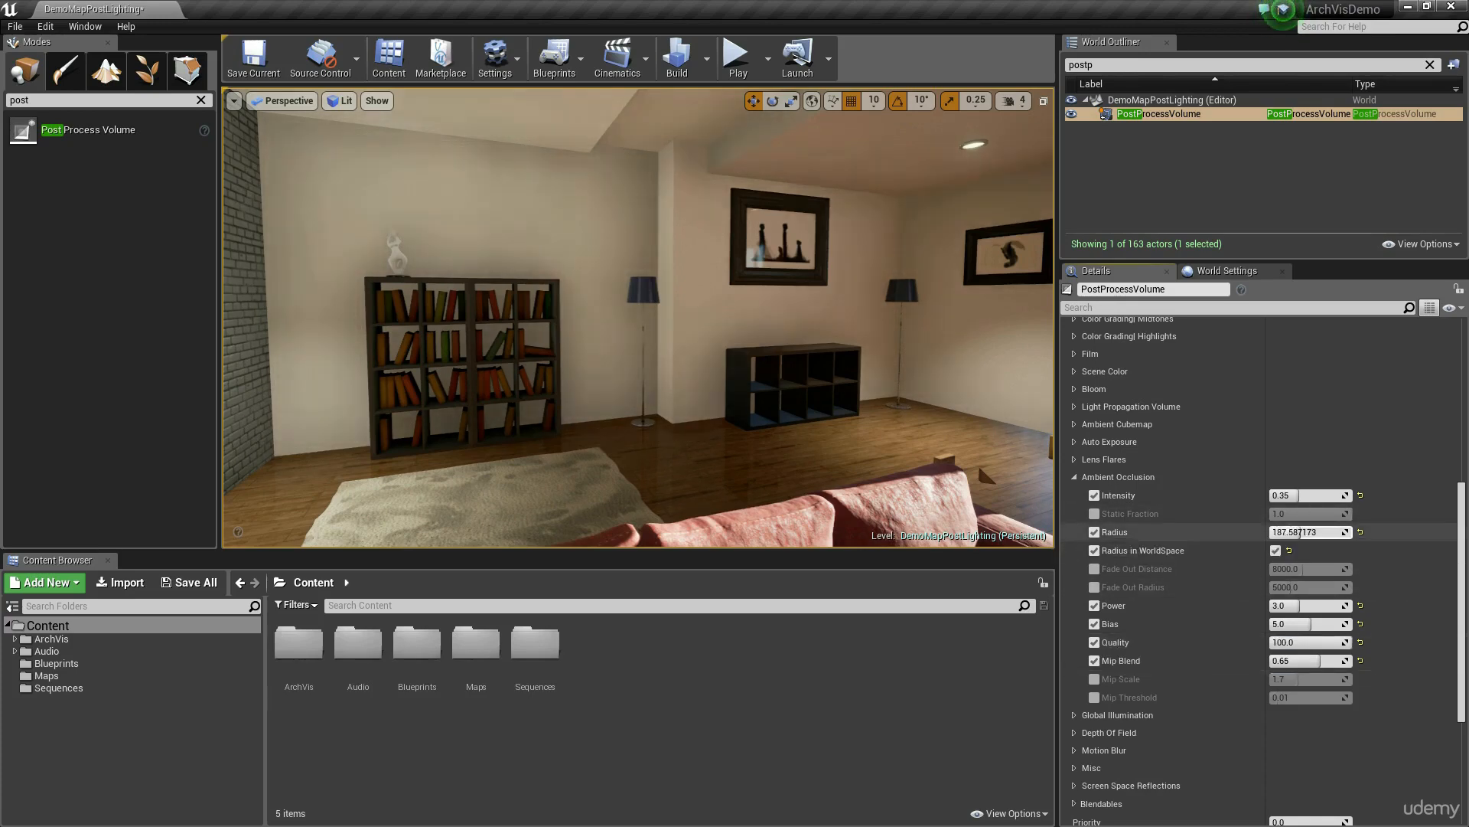
right_drag(903, 368, 879, 377)
key(w)
click(1305, 532)
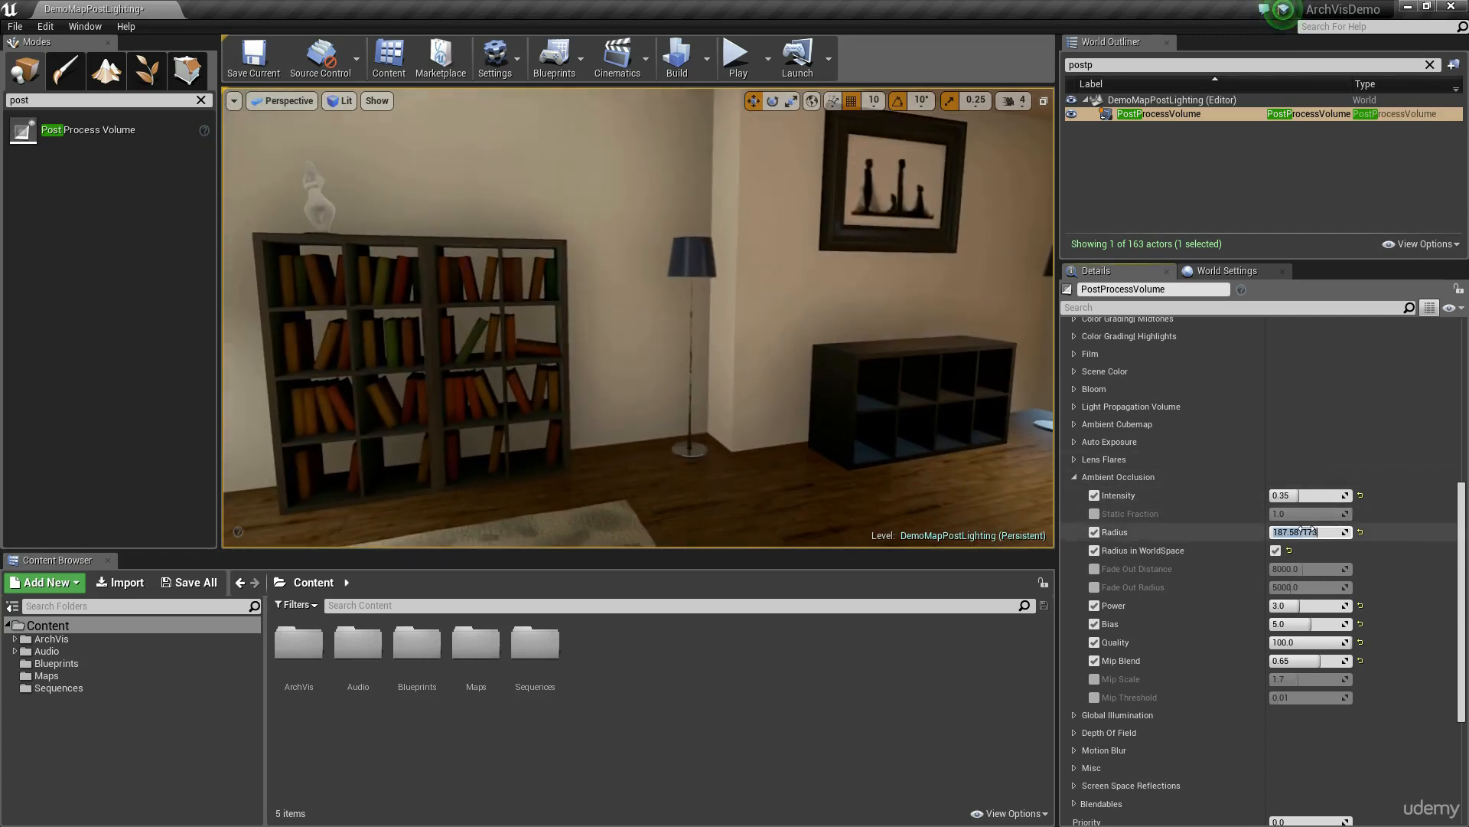
text(50)
key(Return)
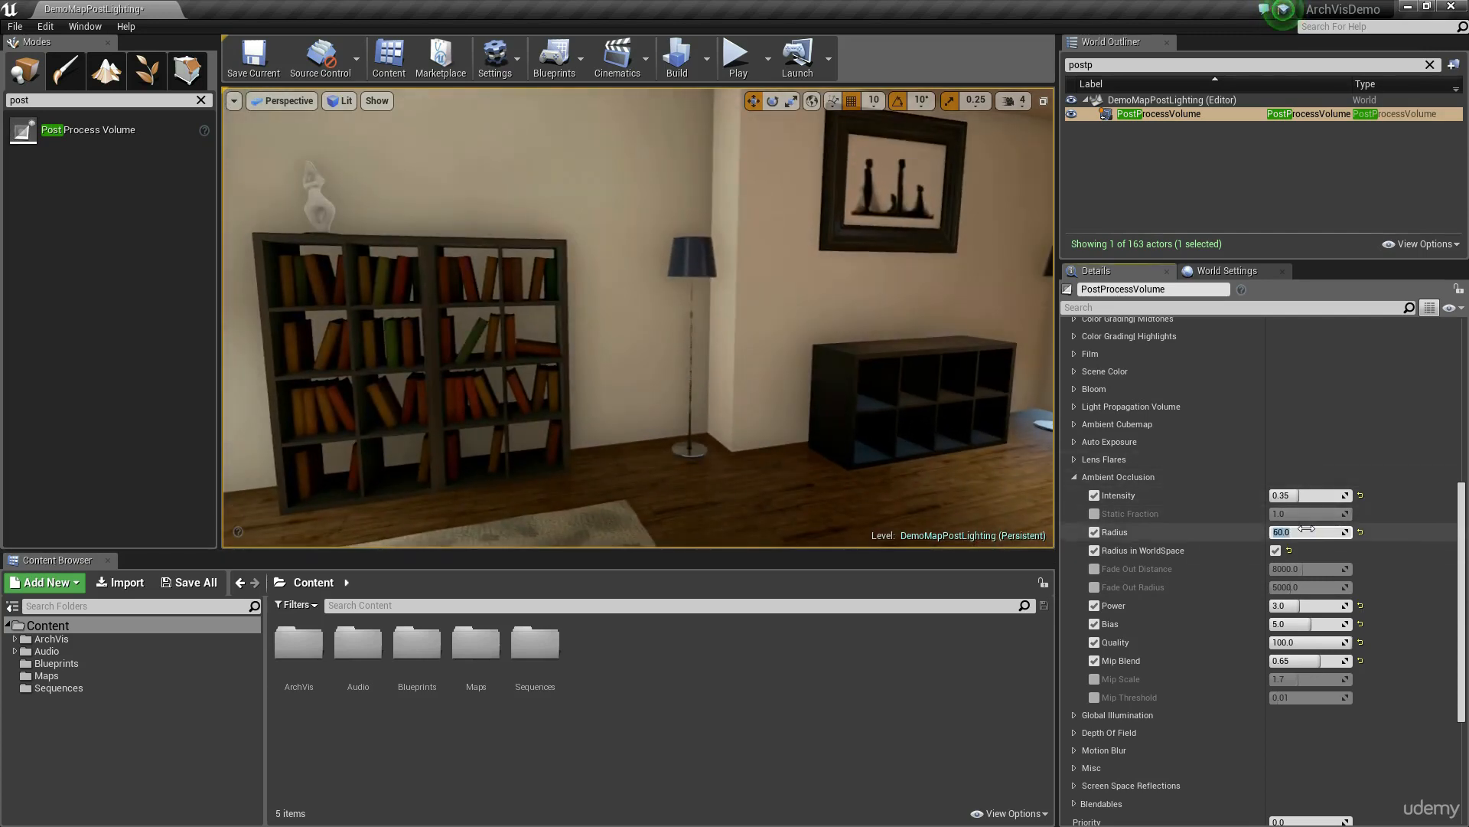
Step: Examine the ambient occlusion shading around the bookcase, floor lamp, coffee table and red sofas
key(w)
mouse_move(688, 399)
right_down()
mouse_move(746, 401)
mouse_move(688, 399)
right_up()
key(s)
mouse_move(896, 369)
right_down()
mouse_move(795, 369)
mouse_move(897, 369)
right_up()
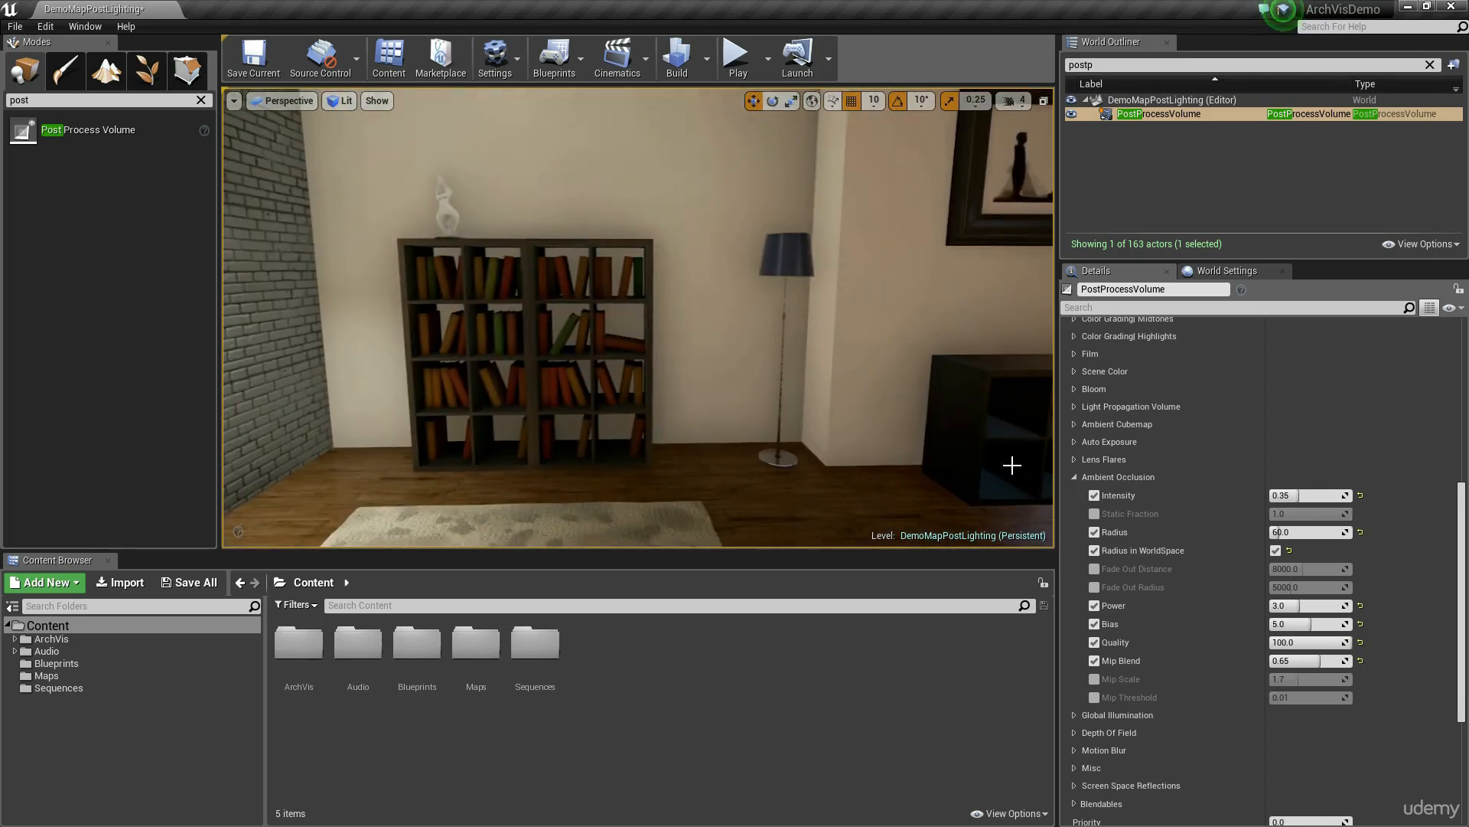
click(1296, 532)
key(a)
right_drag(880, 375, 605, 429)
key(d)
key(w)
key(s)
key(d)
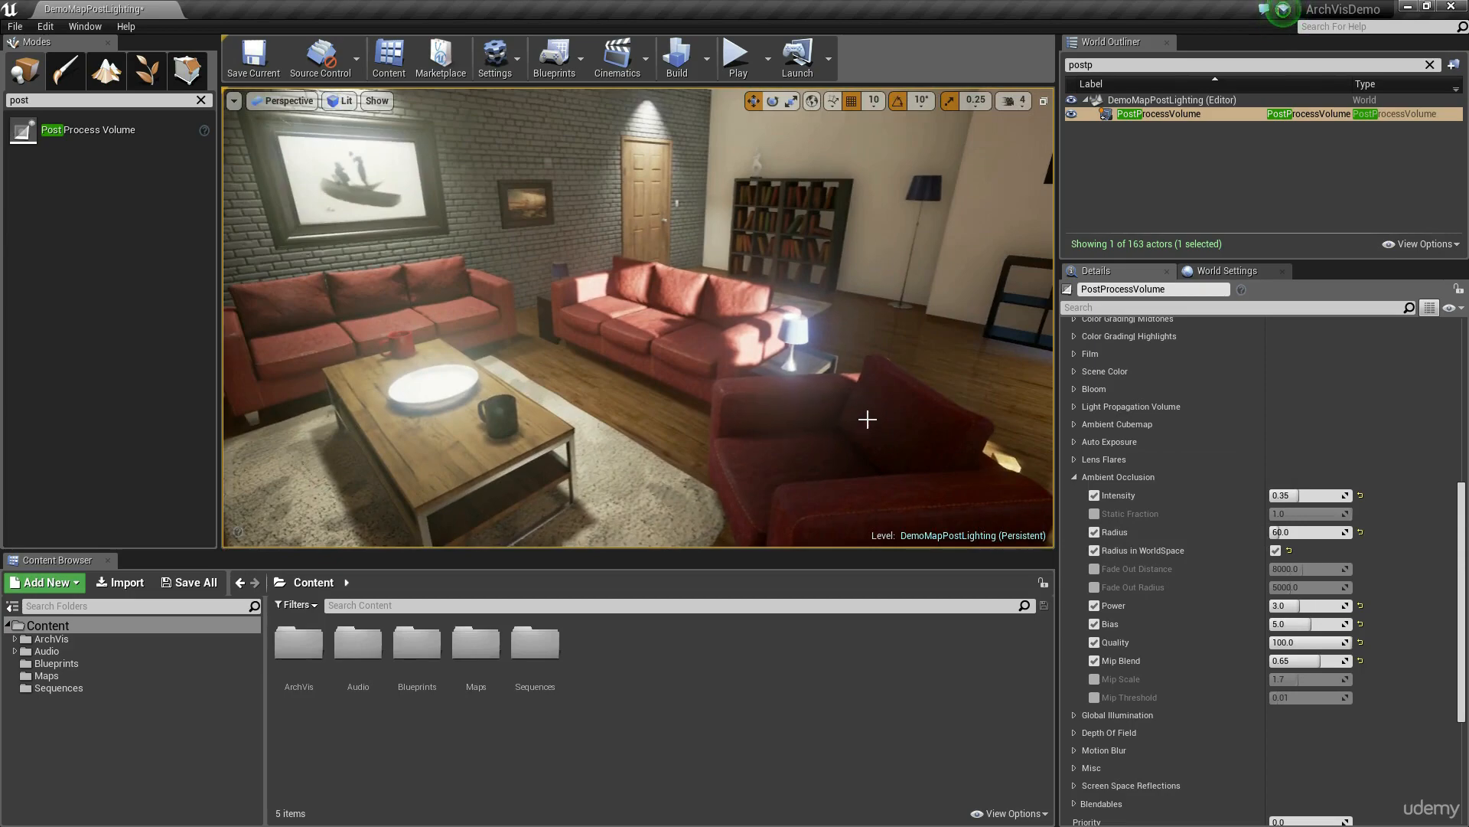
right_drag(867, 420, 850, 421)
Step: Enable the Global Illumination Indirect Lighting Intensity override and set it to 0
click(1074, 715)
scroll(1117, 681, down, 3)
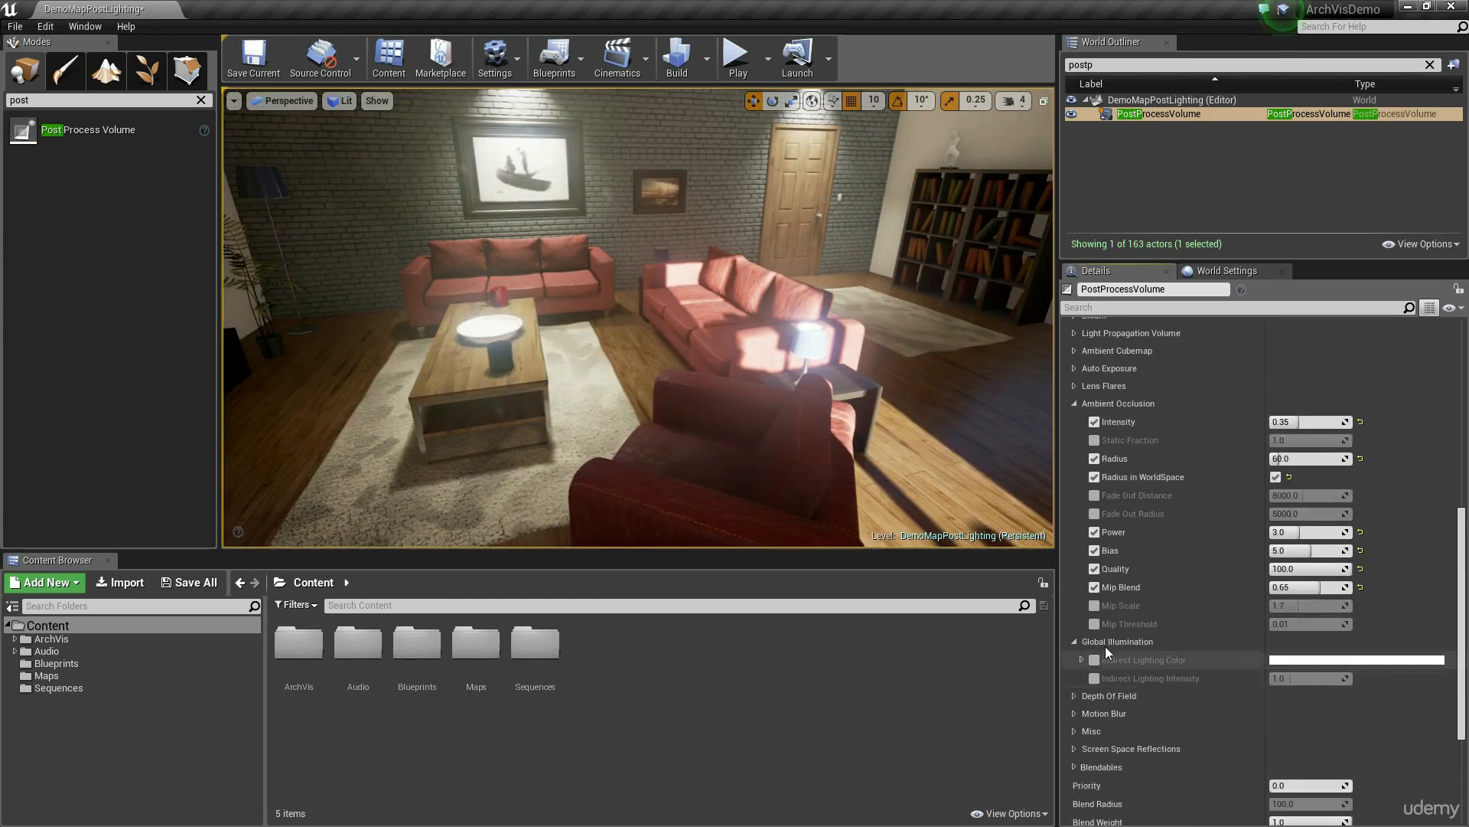
mouse_move(700, 358)
right_down()
mouse_move(772, 359)
mouse_move(739, 340)
mouse_move(699, 358)
right_up()
key(d)
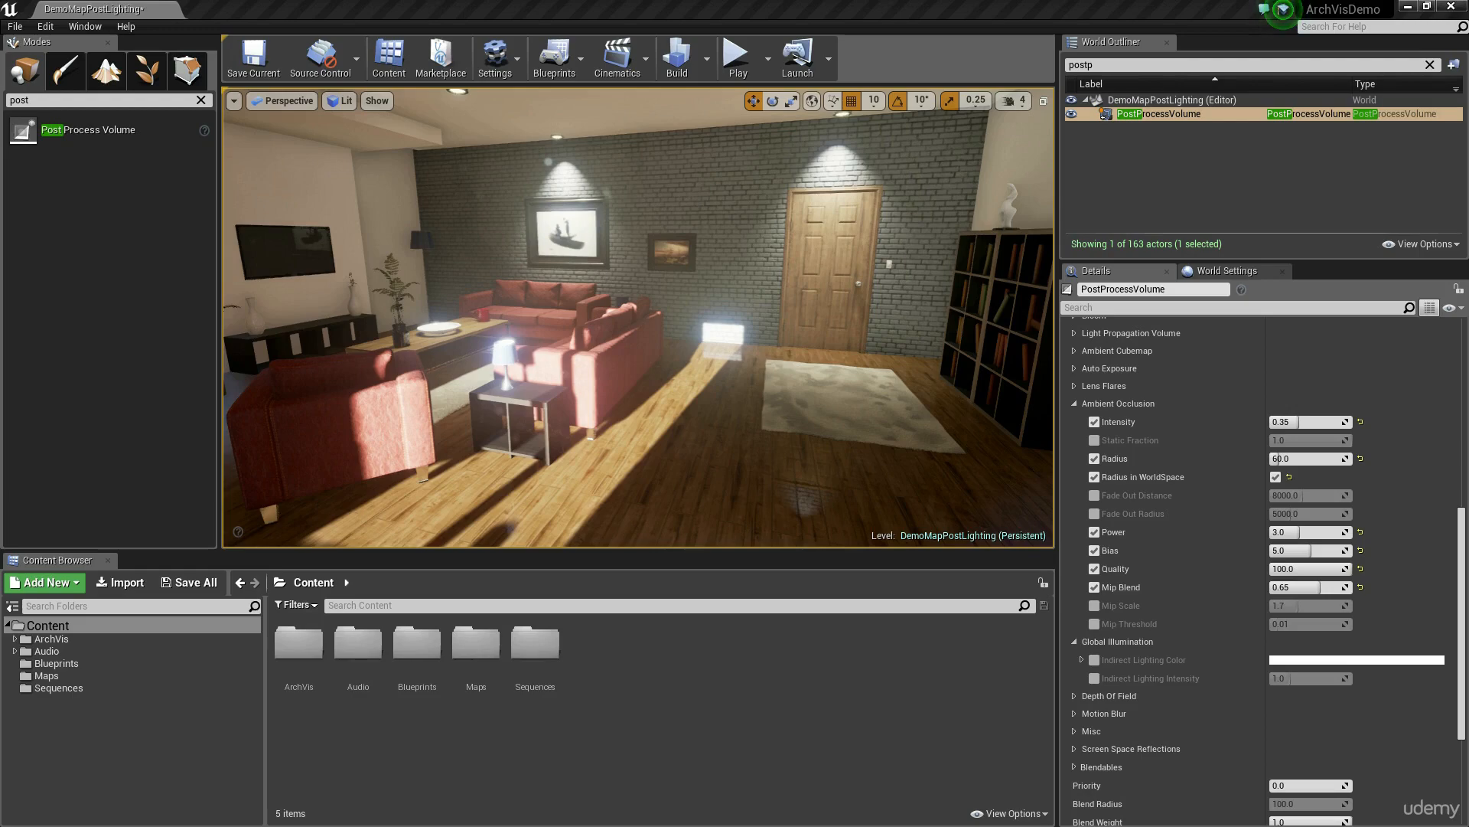
right_drag(800, 501, 723, 506)
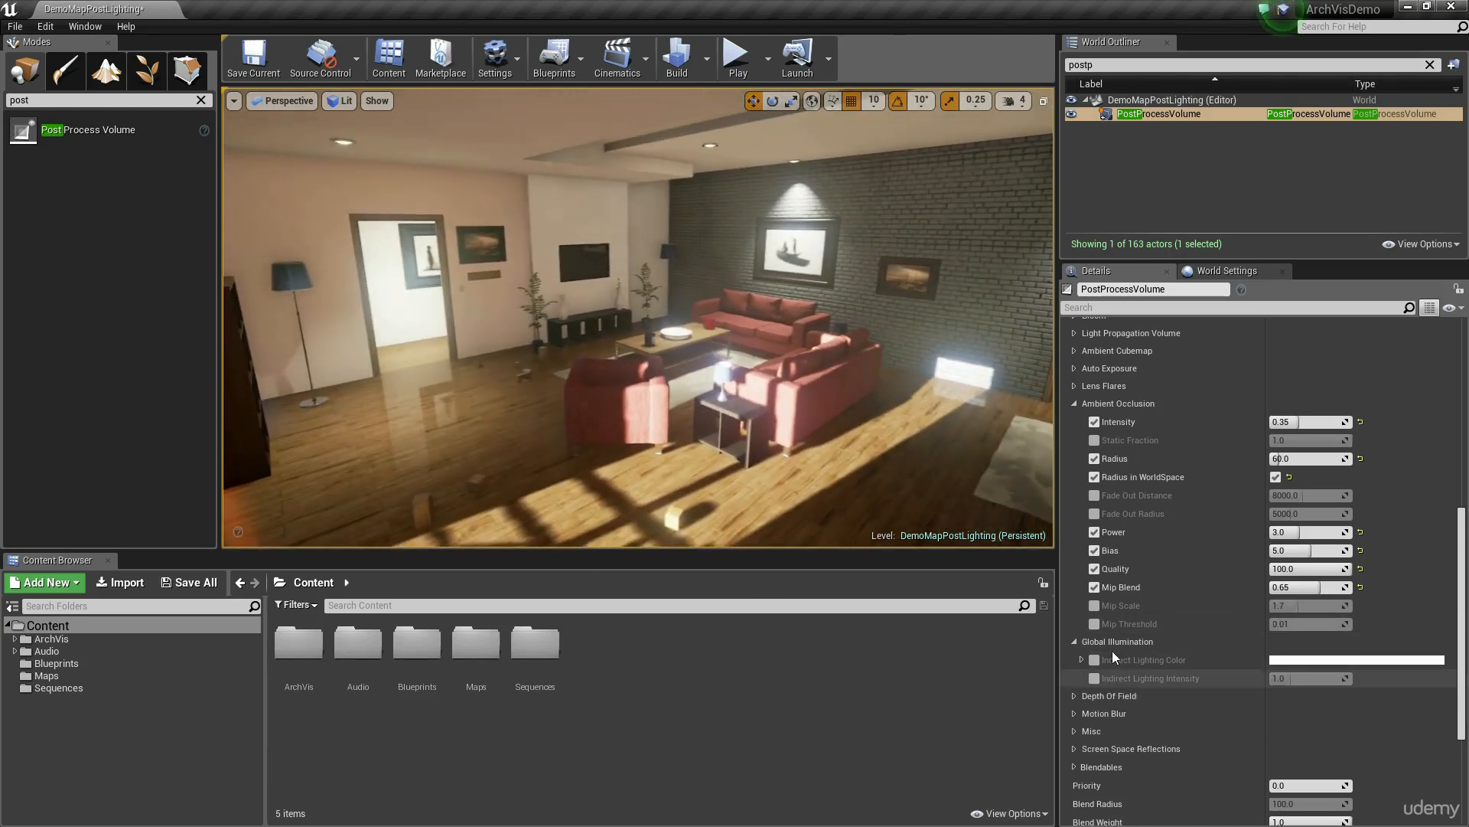
click(1096, 679)
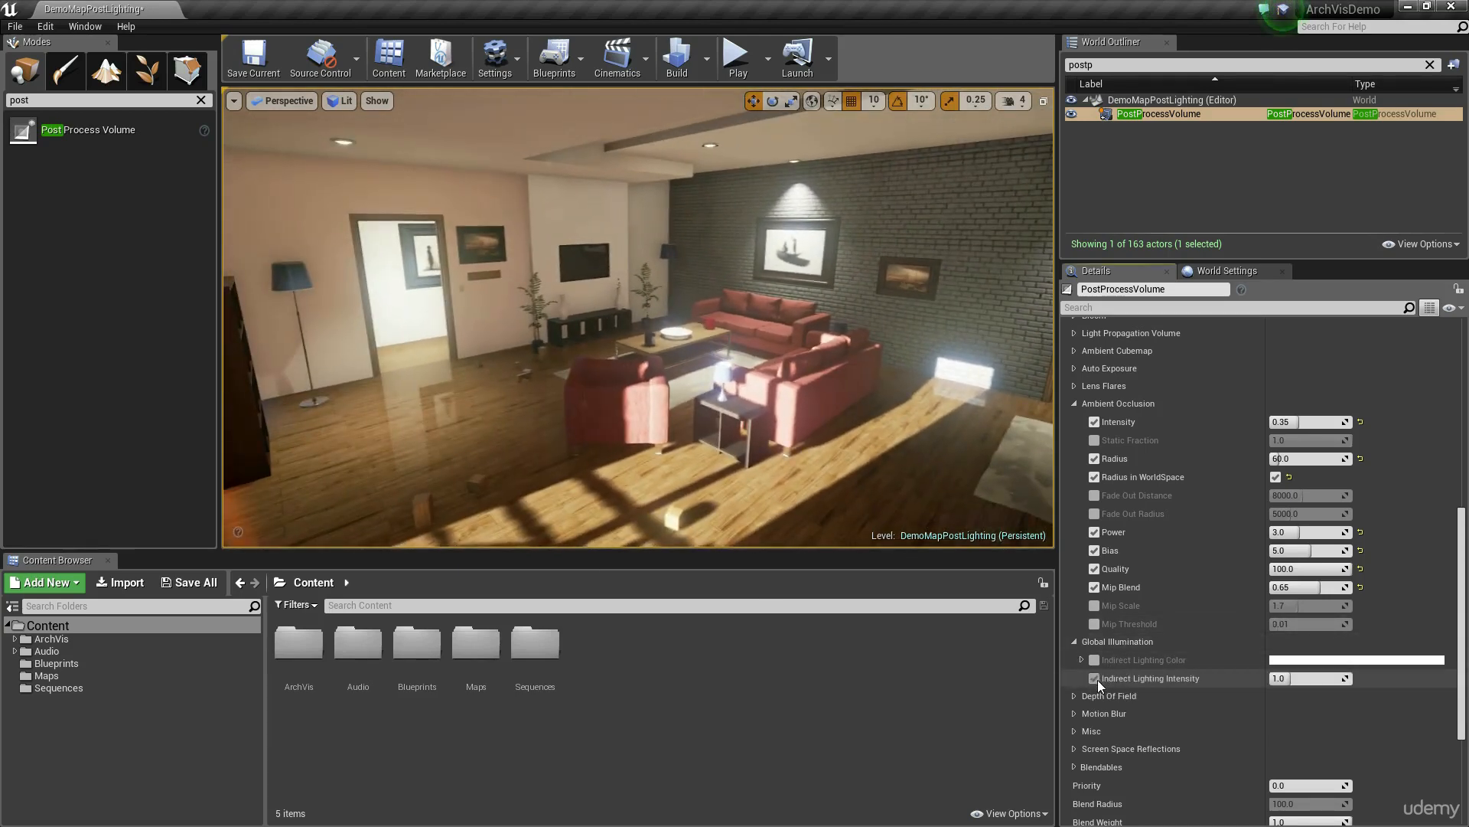
click(1322, 679)
text(0)
key(Return)
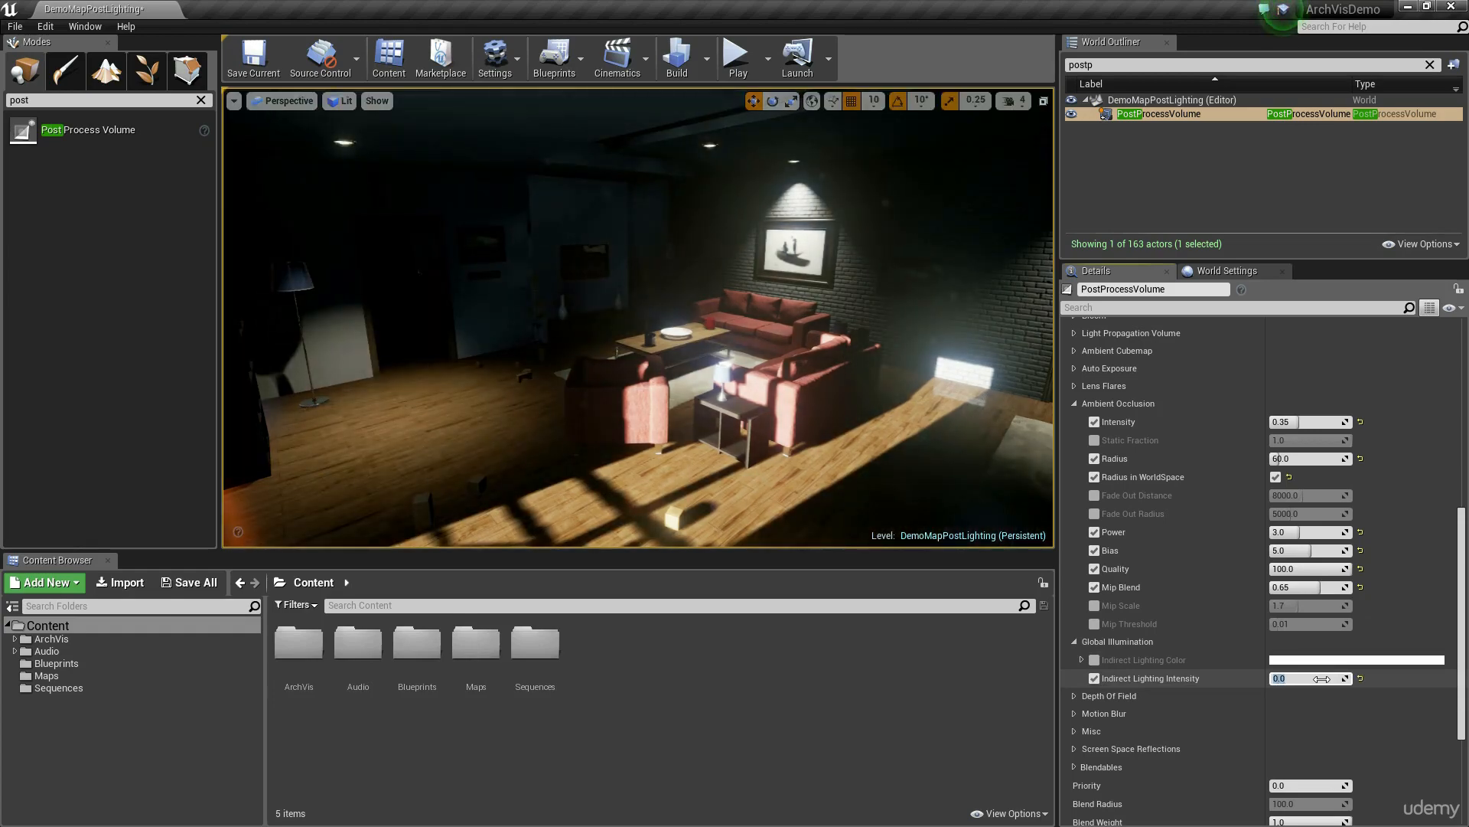
Step: Inspect the living room without indirect lighting, and restore Indirect Lighting Intensity to 1.0
right_drag(829, 448, 945, 457)
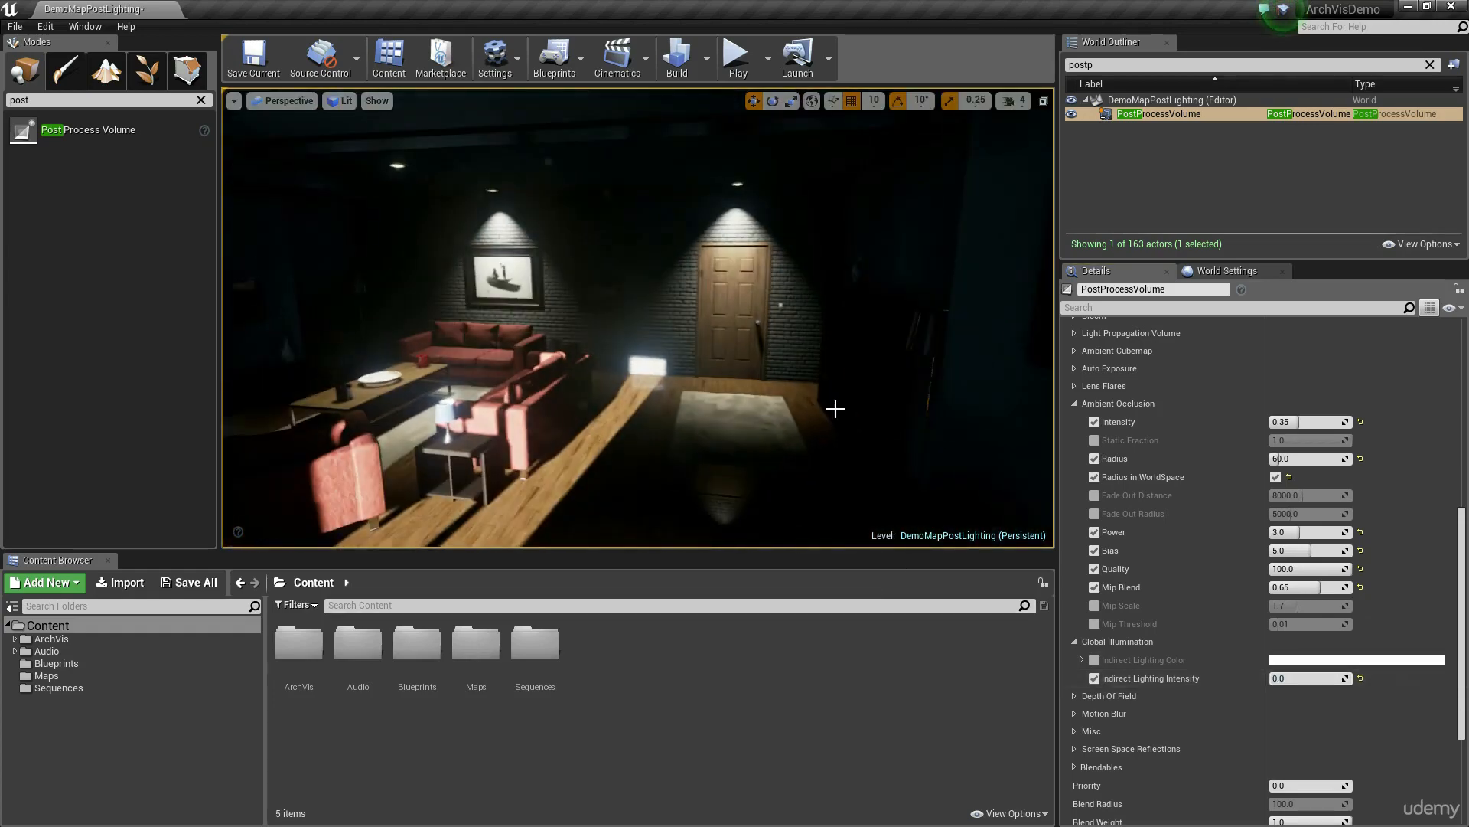
right_drag(820, 414, 850, 299)
right_drag(467, 240, 367, 245)
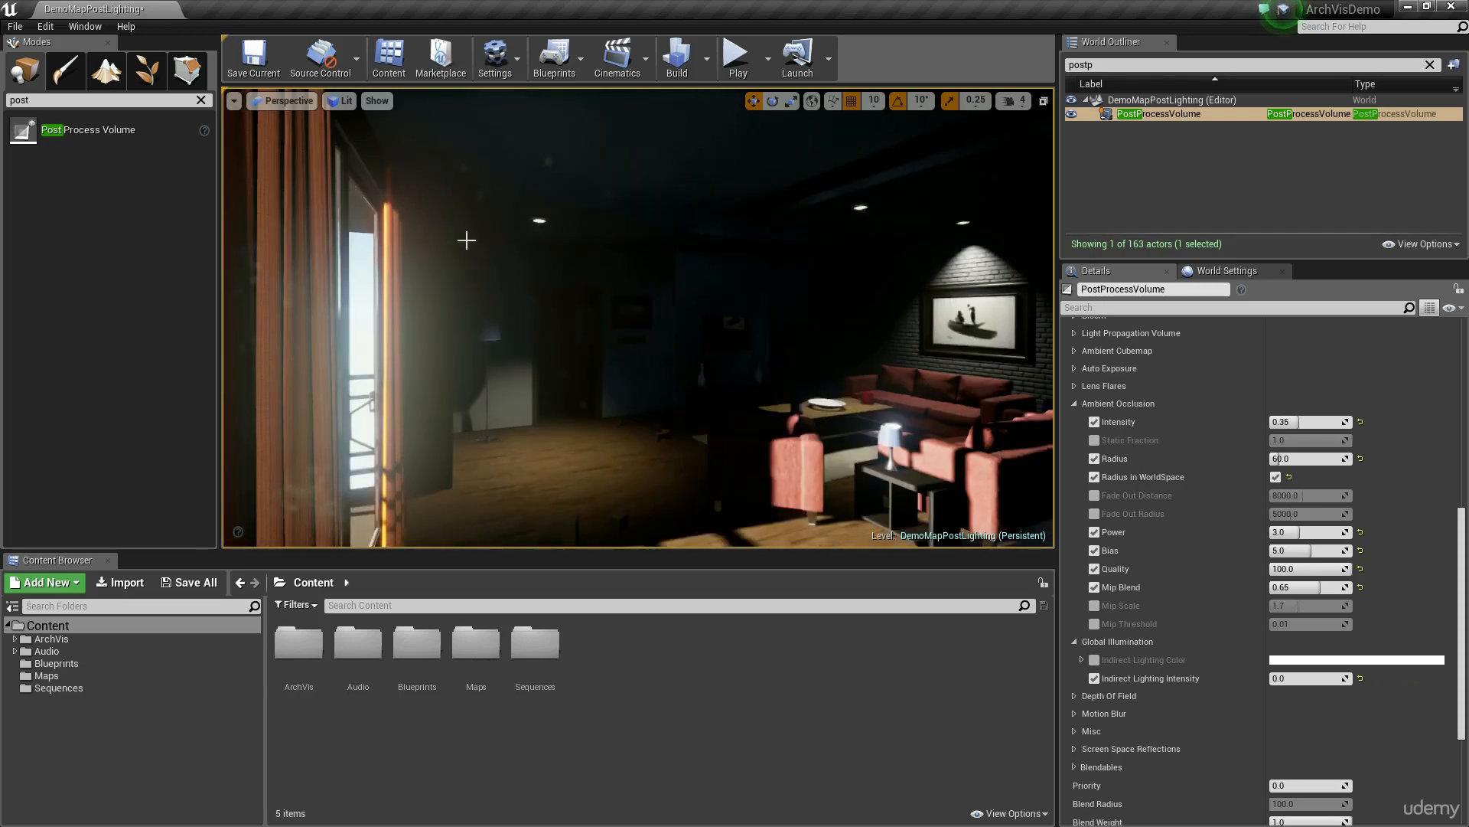
right_drag(599, 453, 689, 515)
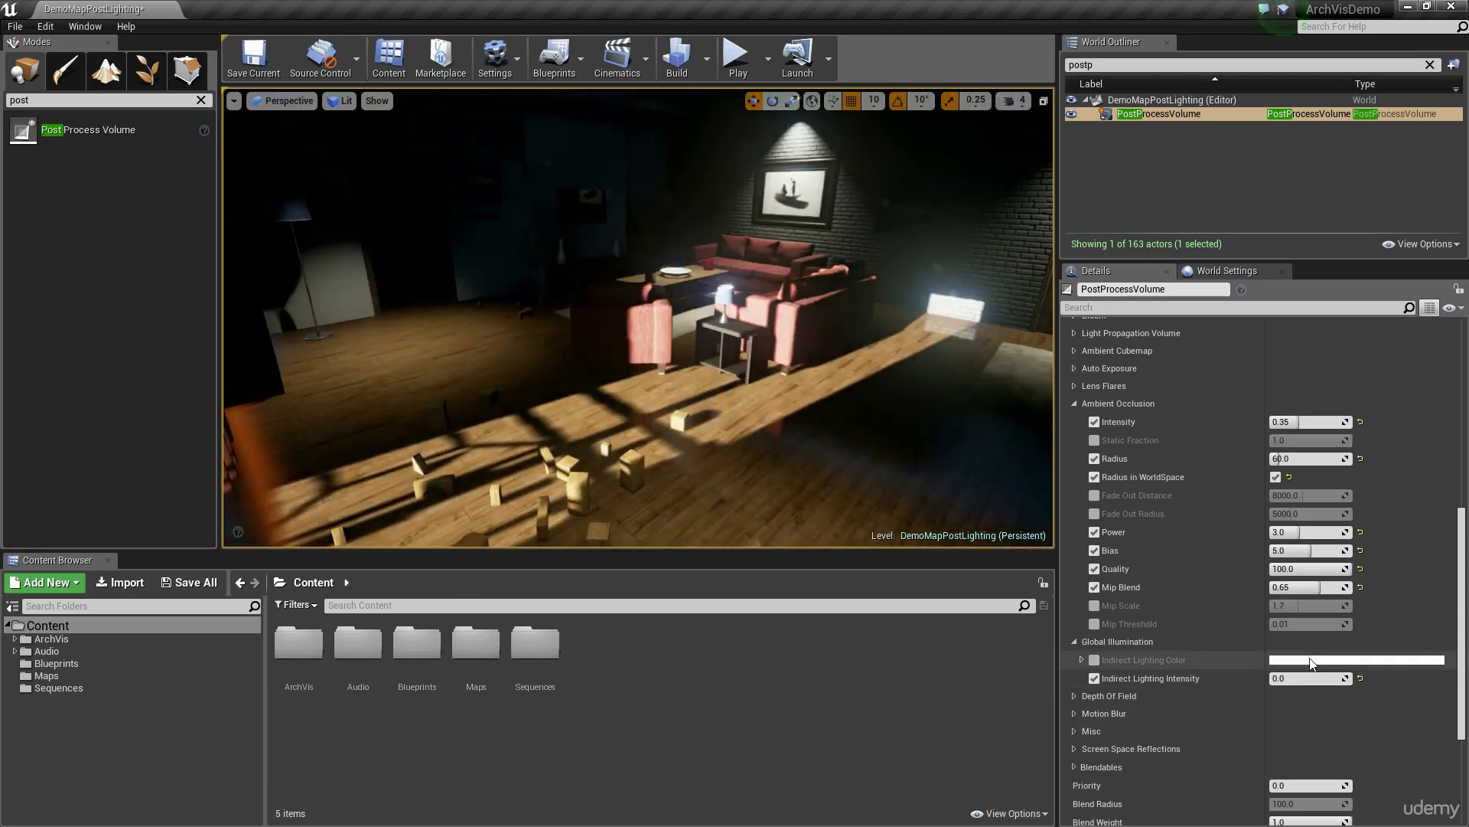
mouse_move(1294, 684)
mouse_down()
mouse_move(1325, 683)
mouse_move(1307, 683)
mouse_up()
right_drag(880, 429, 850, 397)
text(1.0)
key(Return)
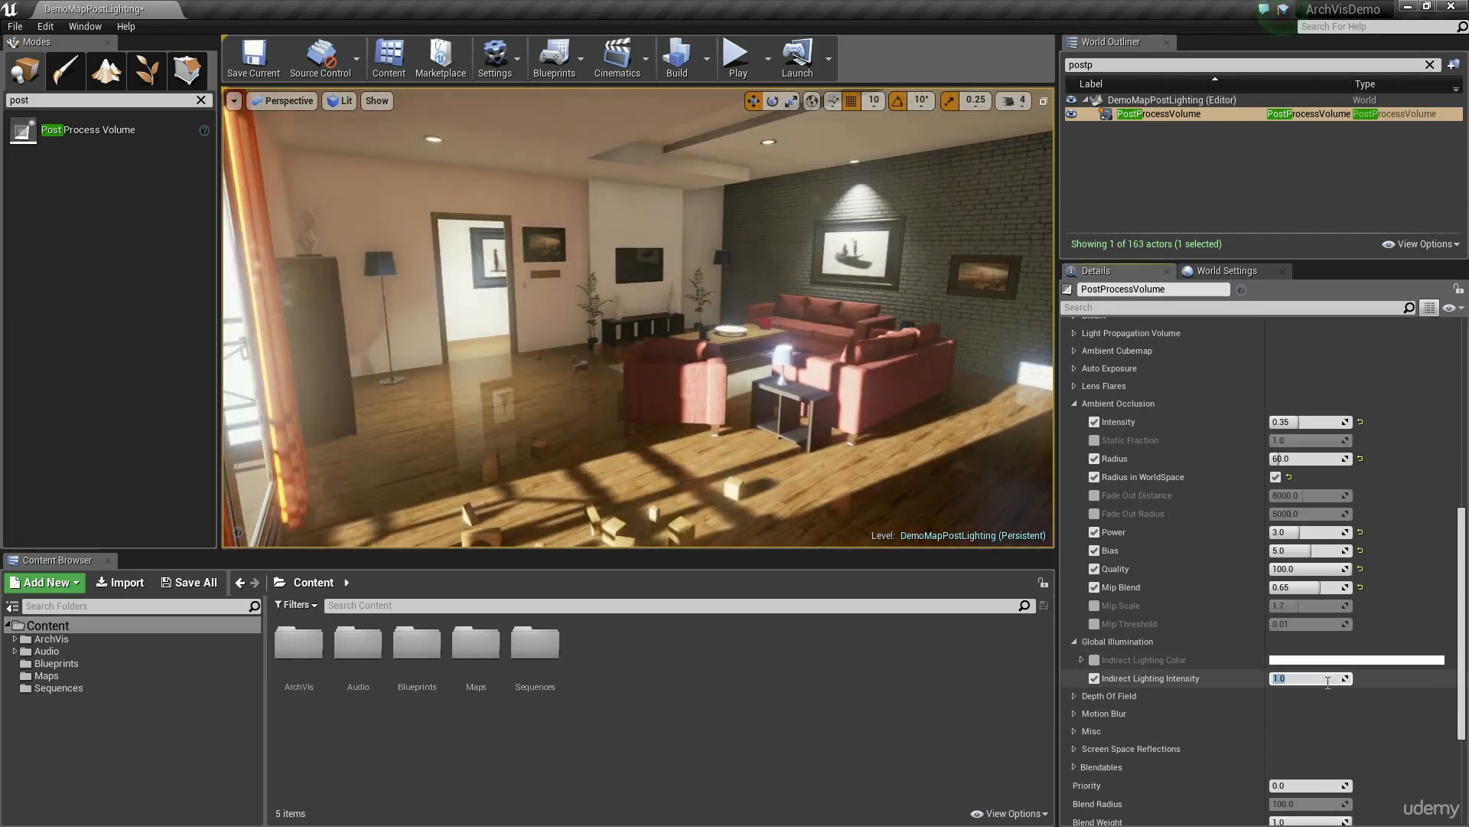
Step: Compare Indirect Lighting Intensity values of 1.0 and 1.25, keep 1.25, and check the room
key(Return)
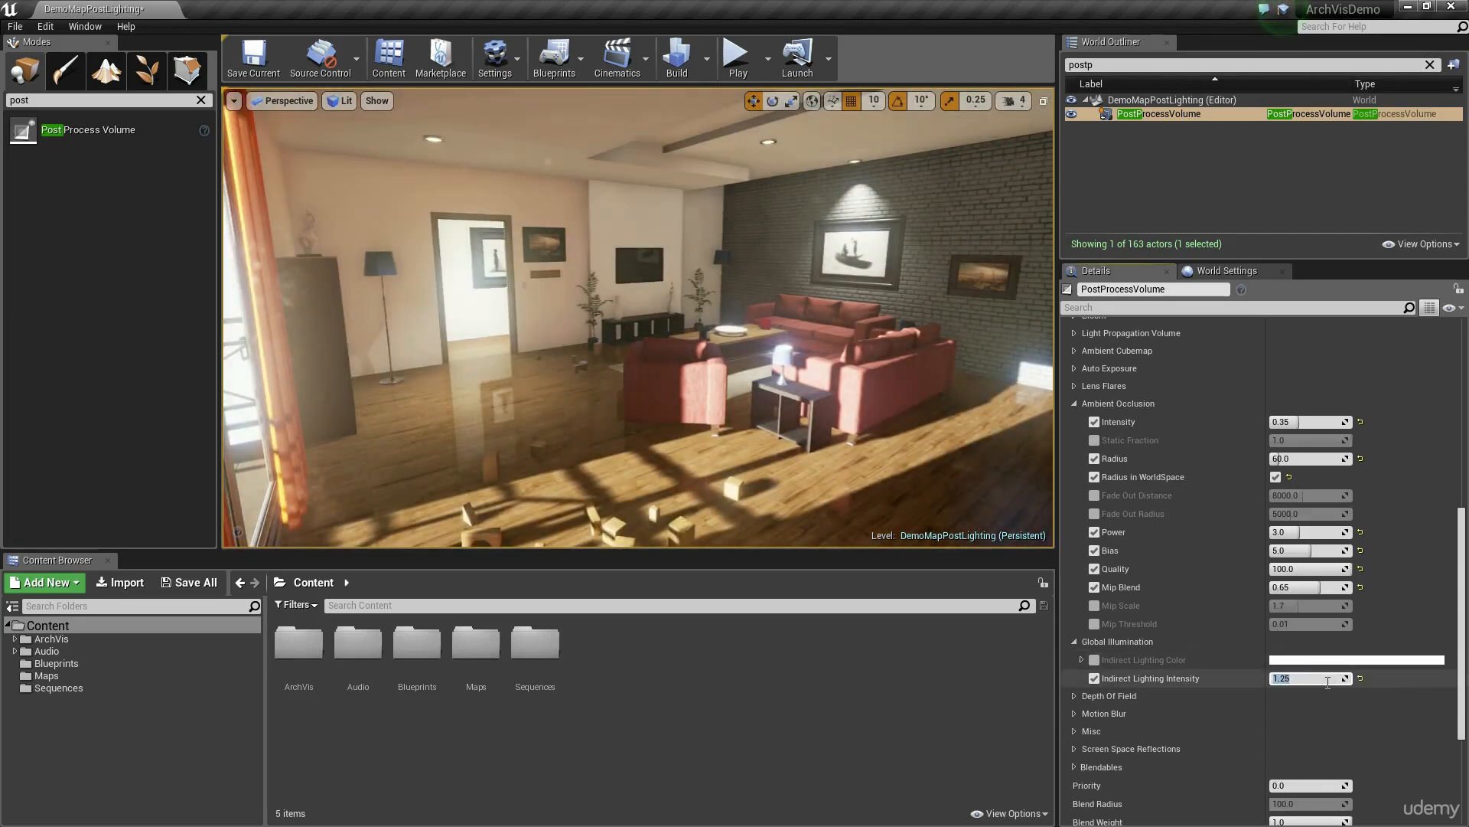
text(1.0)
key(Return)
text(1.25)
key(Return)
right_drag(638, 459, 498, 482)
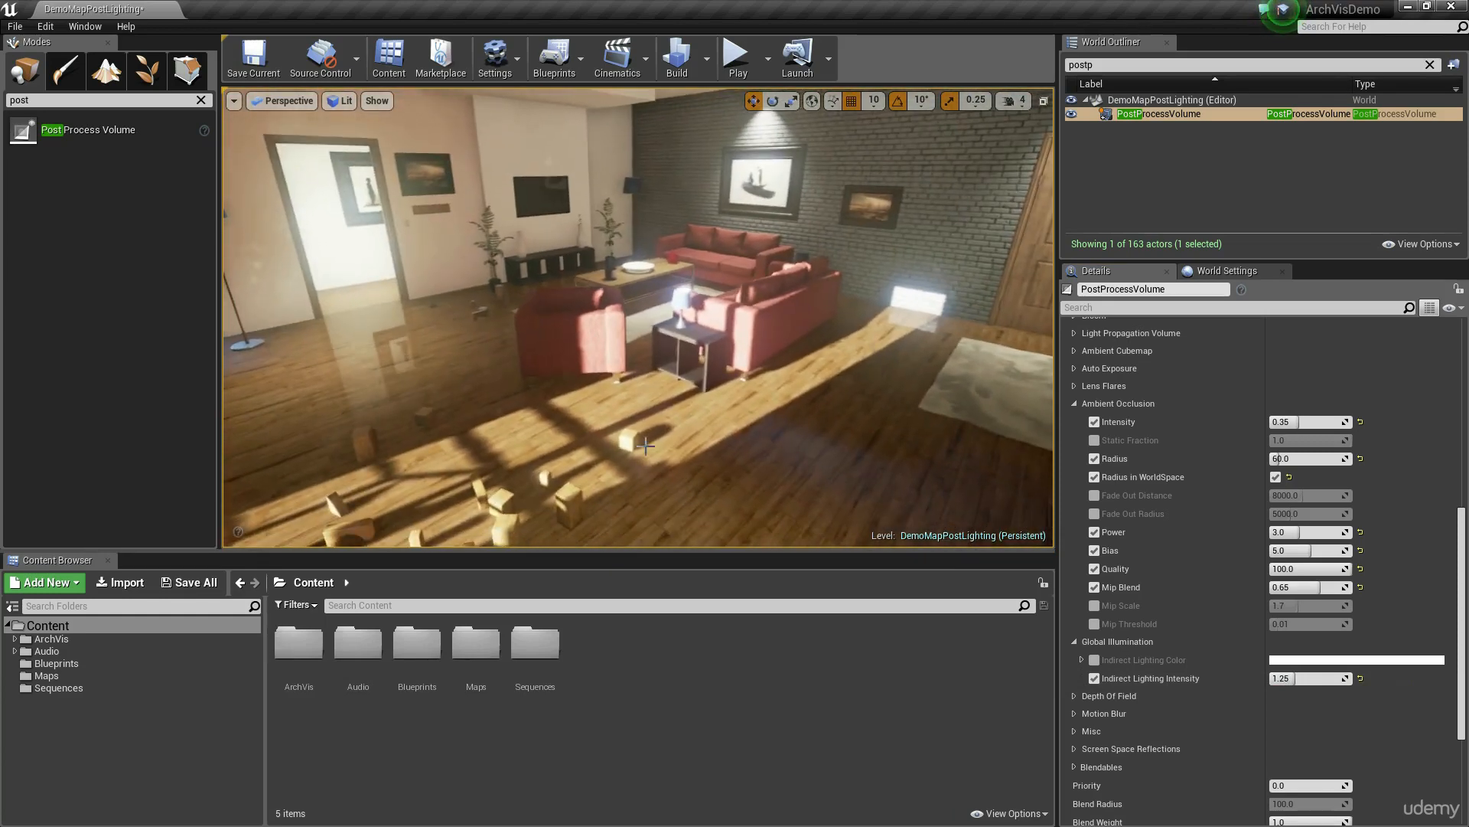
Step: Lower the Bloom Dirt Mask Intensity to 5 and collapse the Bloom settings
scroll(1081, 409, up, 3)
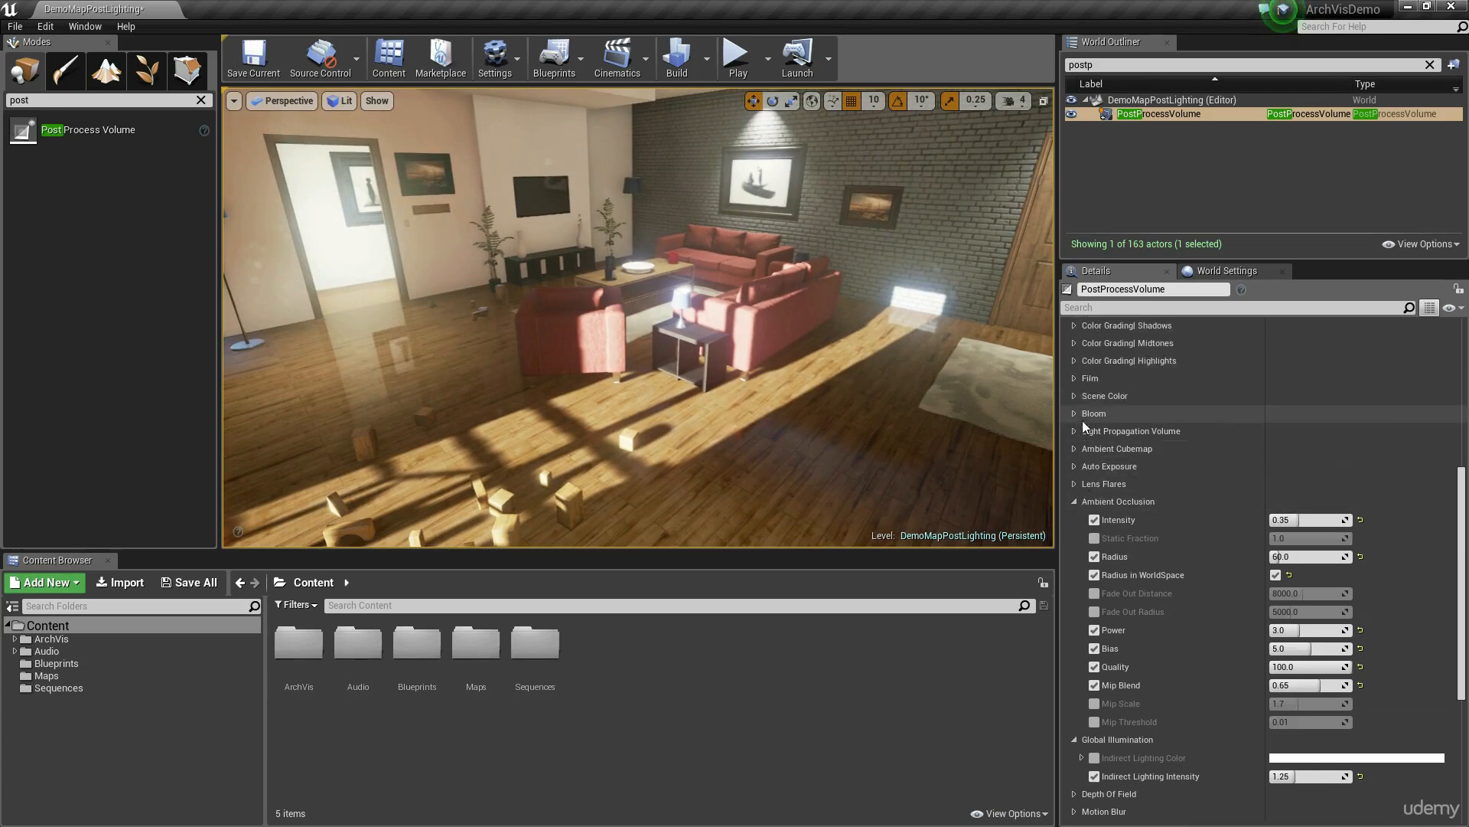
click(1074, 414)
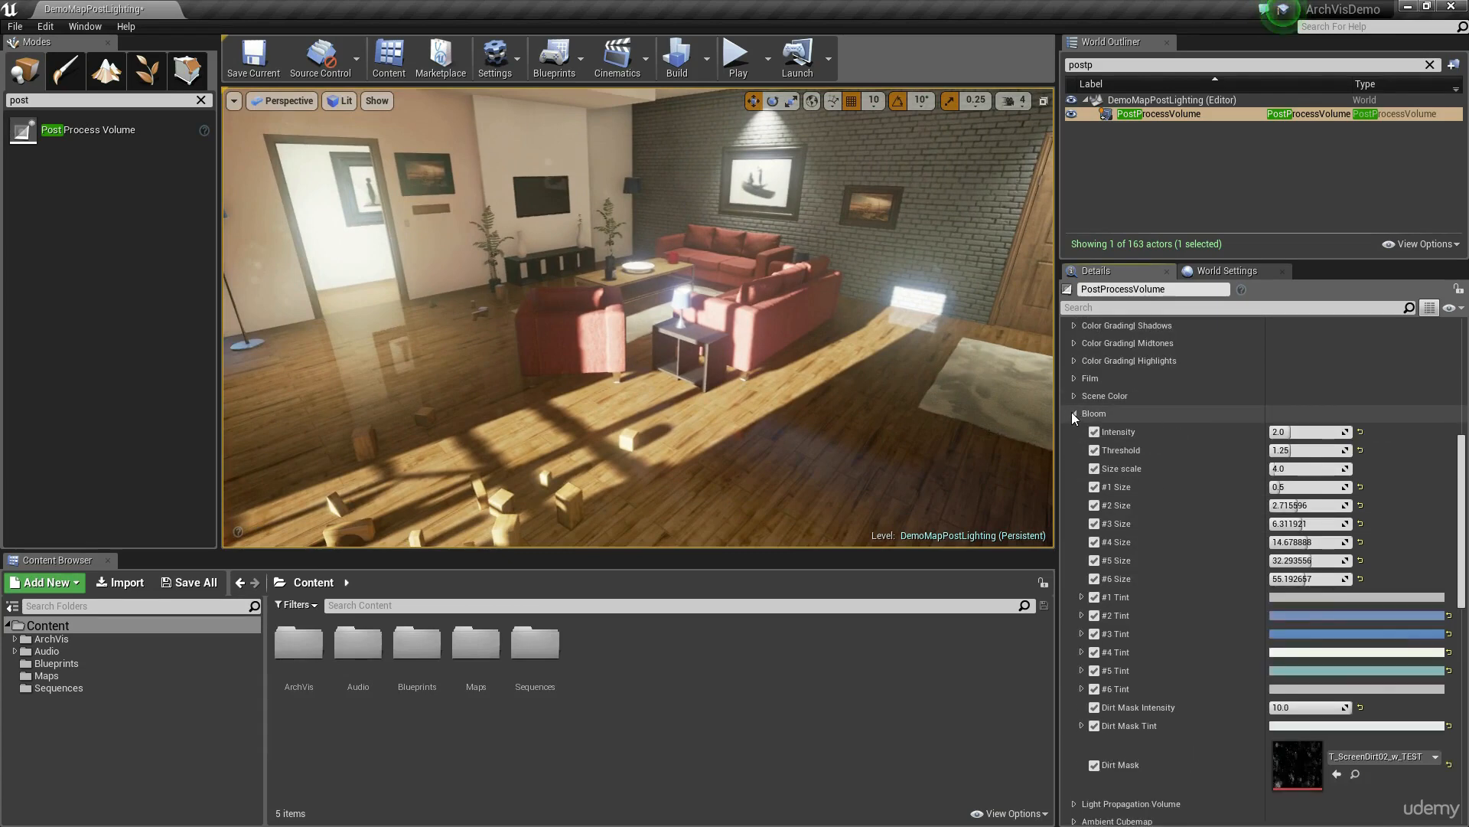
click(1073, 412)
click(1075, 412)
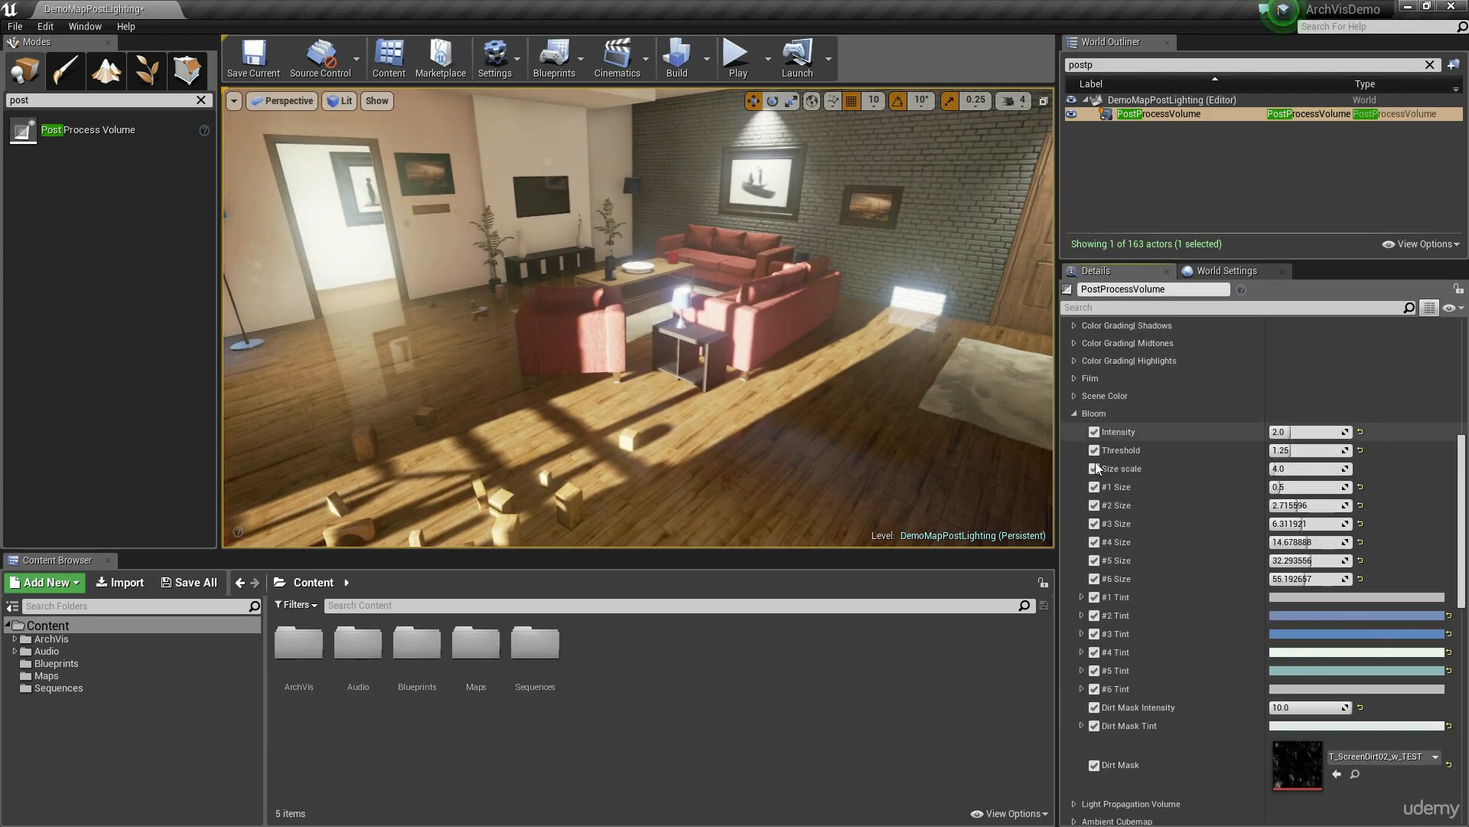
drag(1309, 707, 1294, 707)
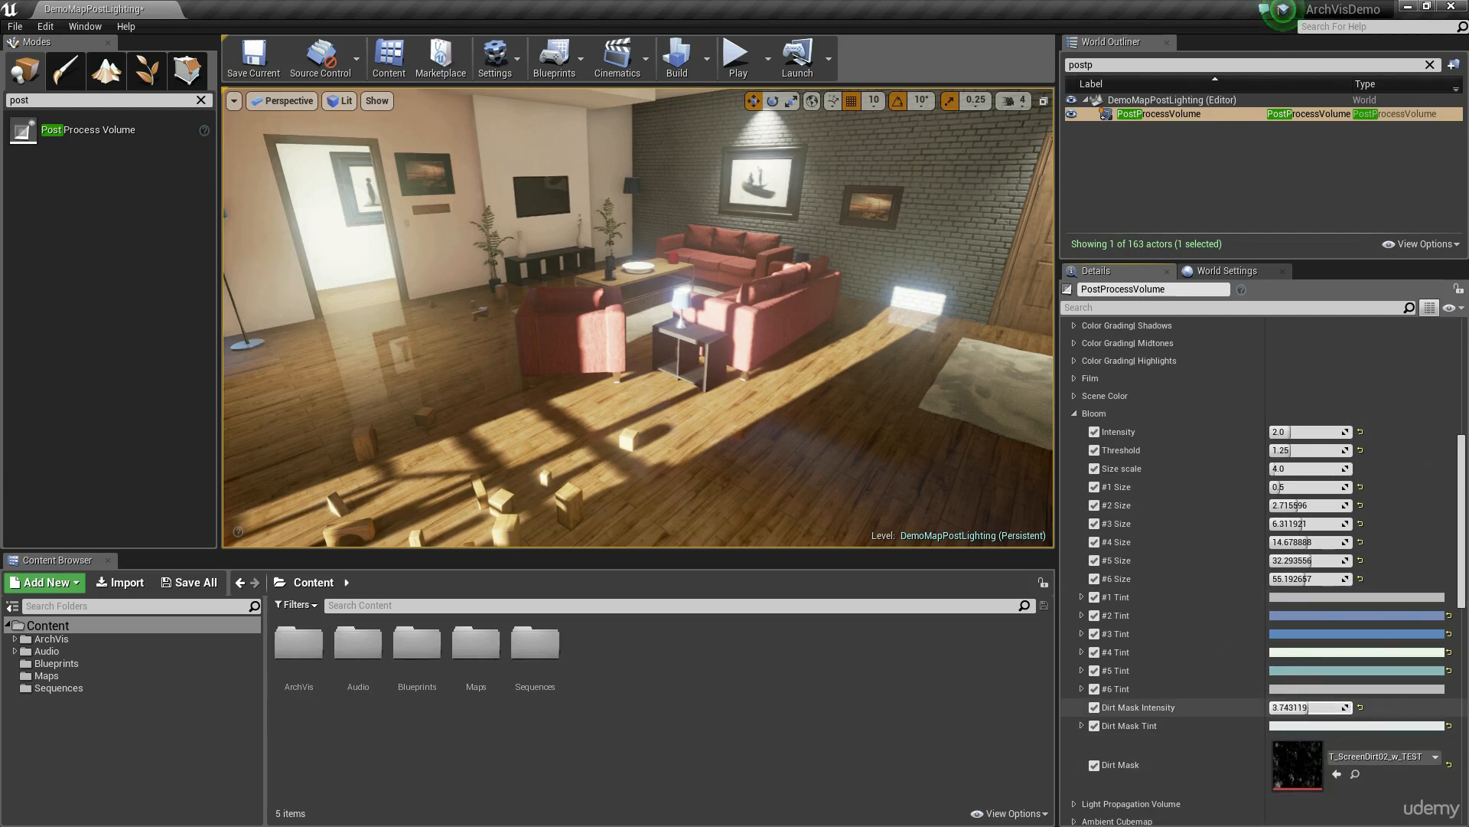
click(1318, 707)
text(5)
key(Return)
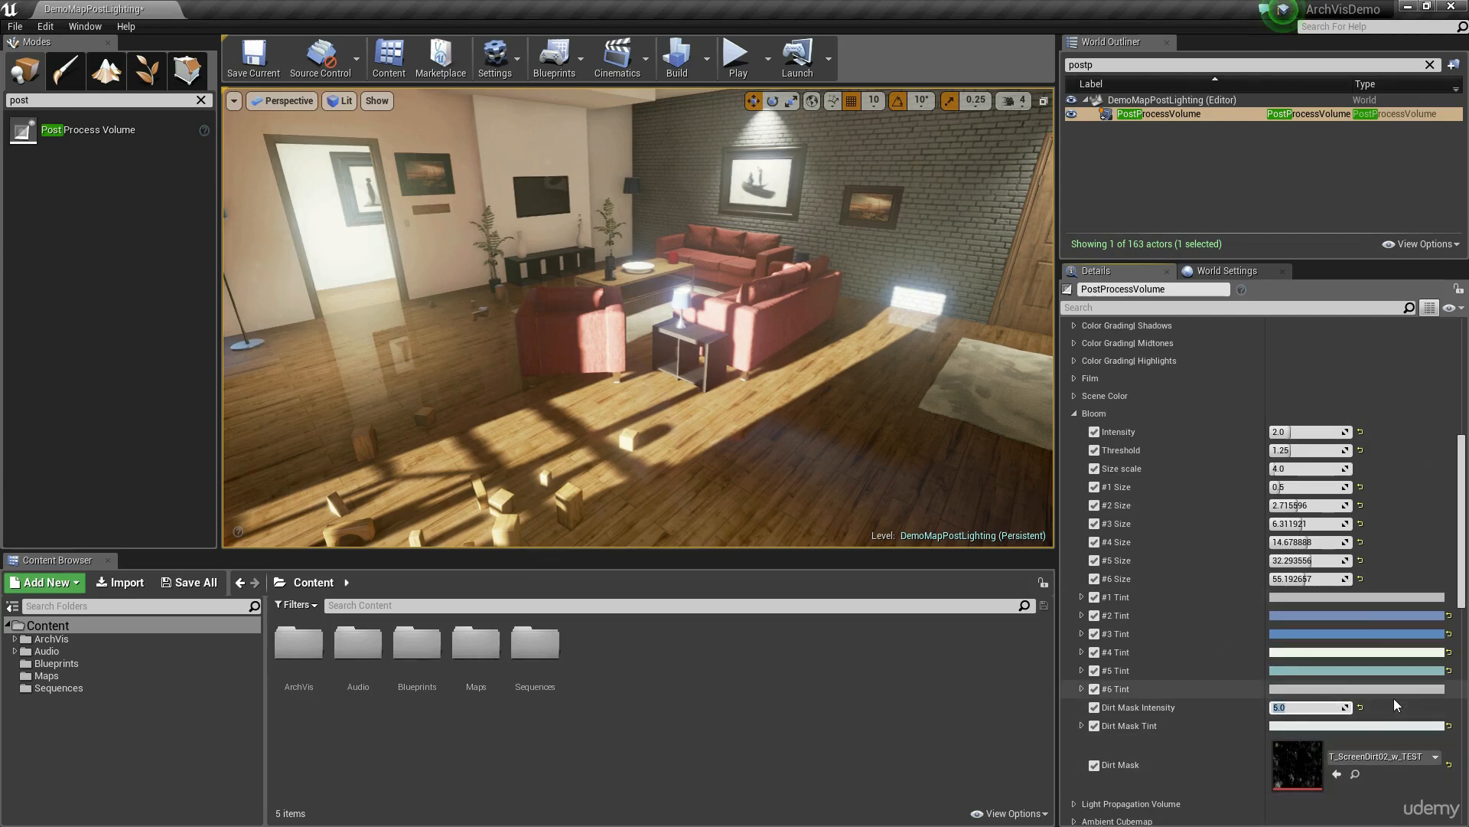
text(5)
key(Return)
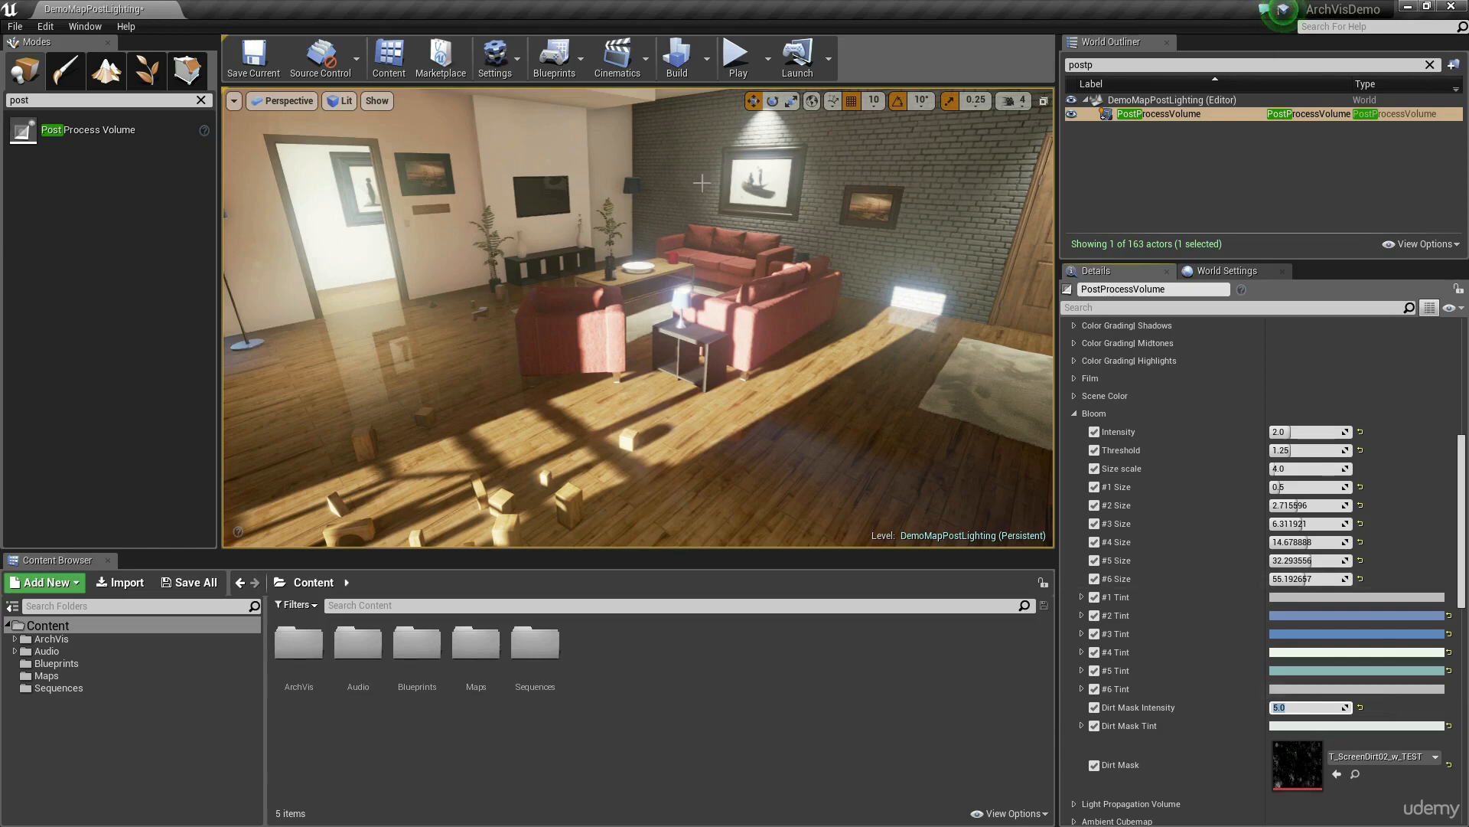
click(1075, 414)
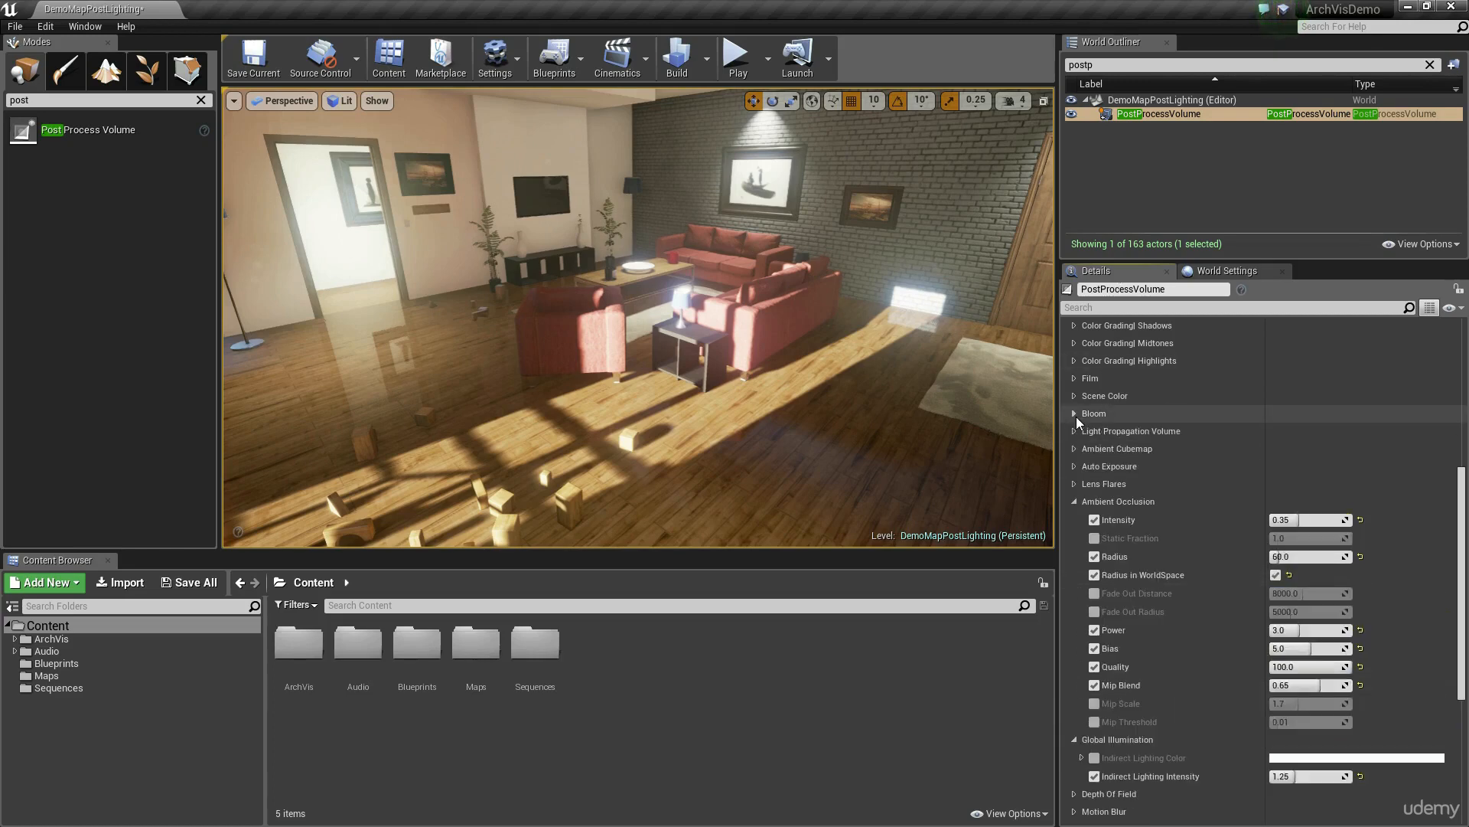
Step: Enable the Indirect Lighting Color override, try a warm yellow with hue 47 and saturation 0.516, and check the room
click(1156, 504)
scroll(1163, 502, down, 3)
click(1075, 378)
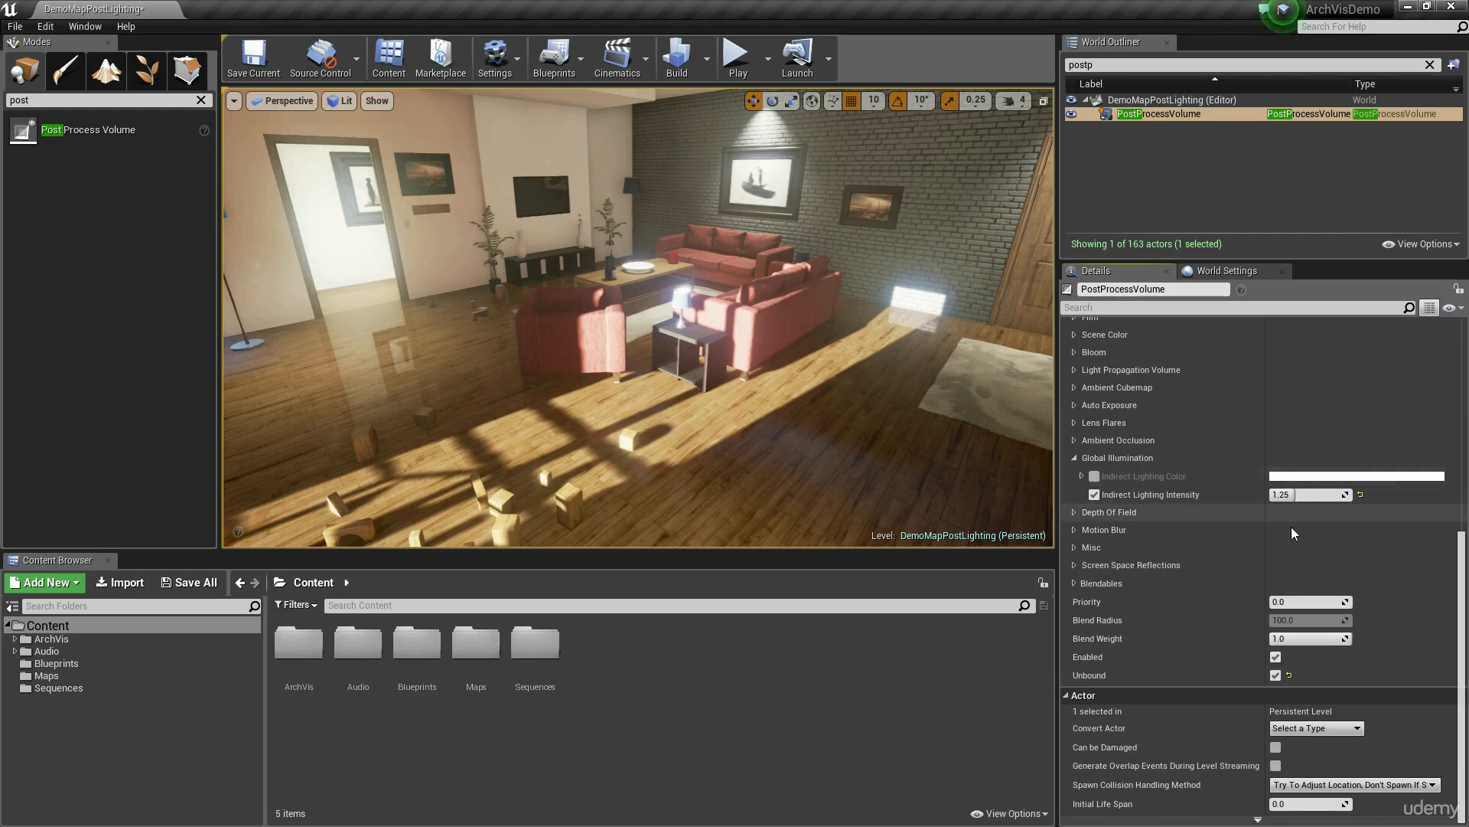
click(1096, 477)
click(1316, 477)
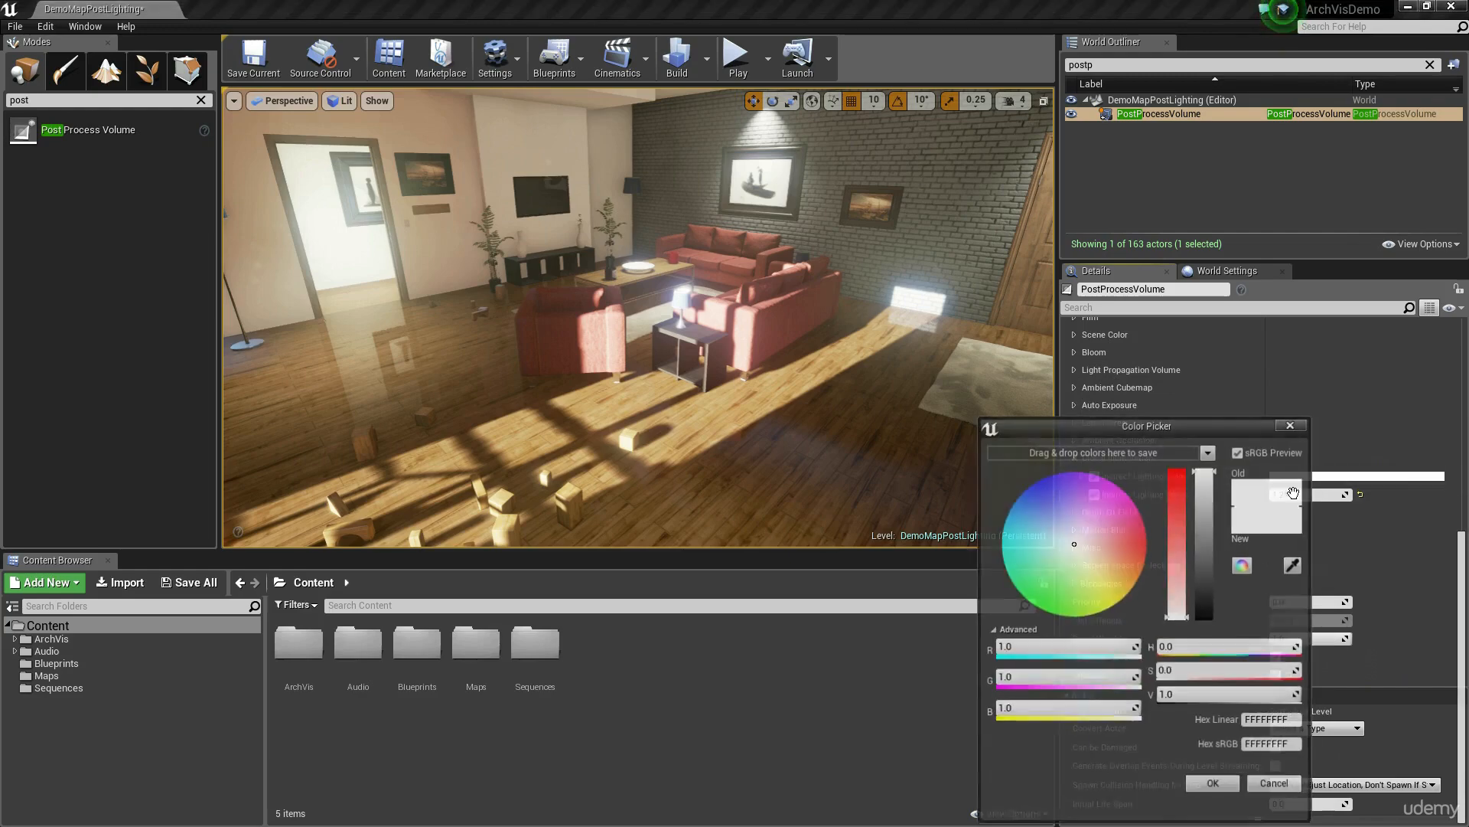
drag(1079, 549, 1102, 578)
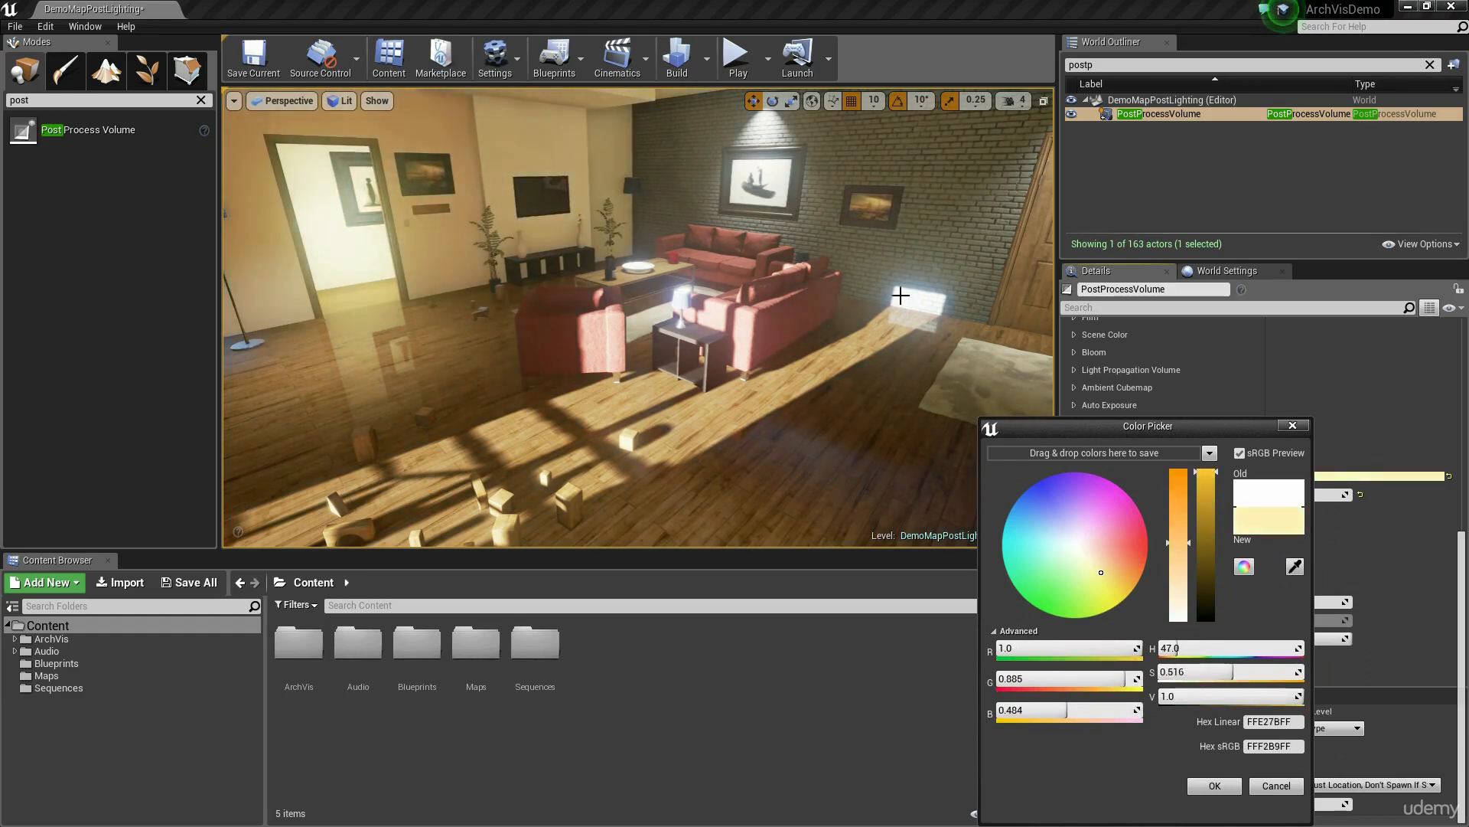
right_drag(806, 419, 770, 407)
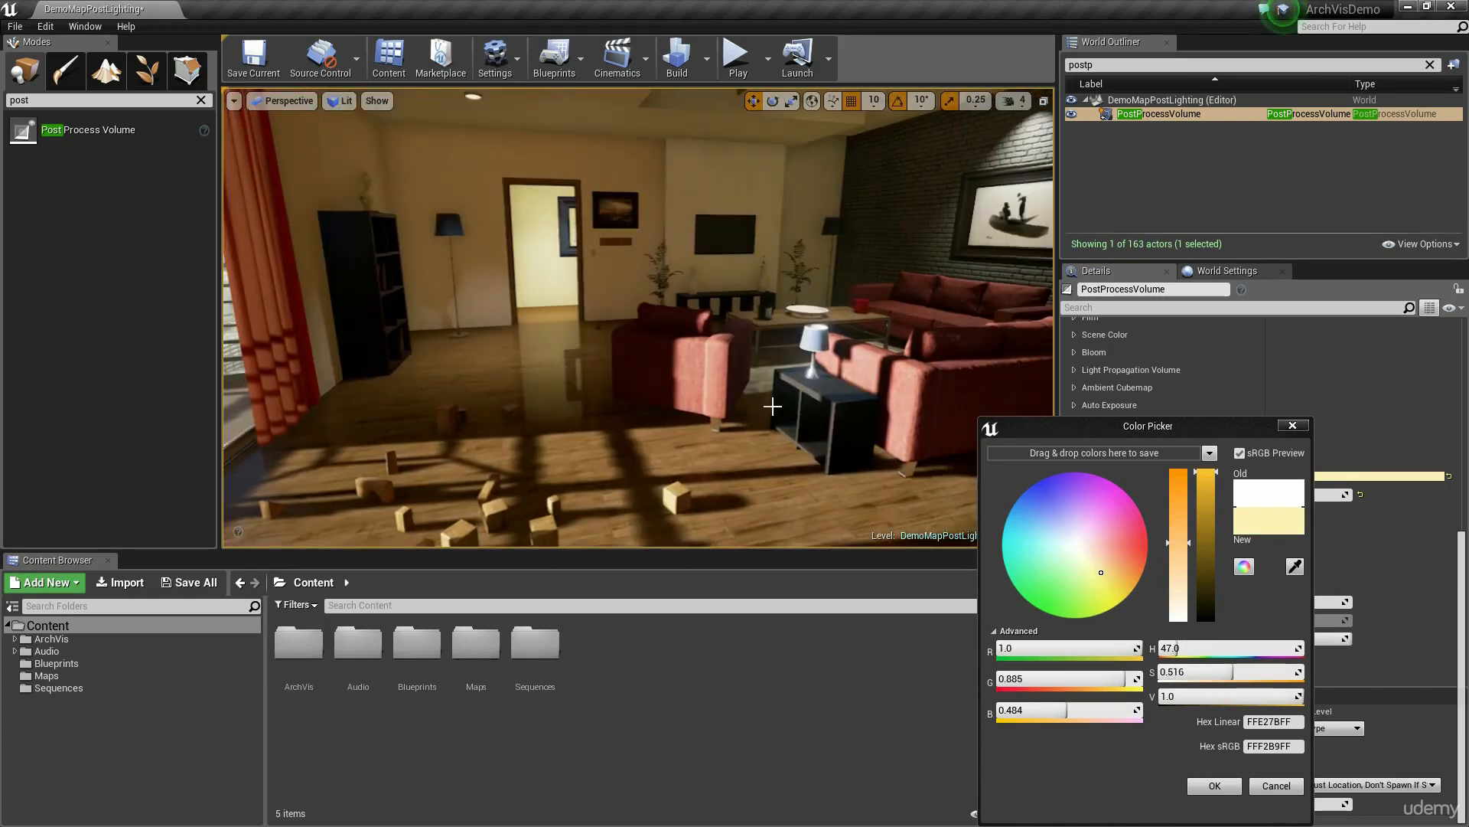
right_drag(620, 328, 567, 219)
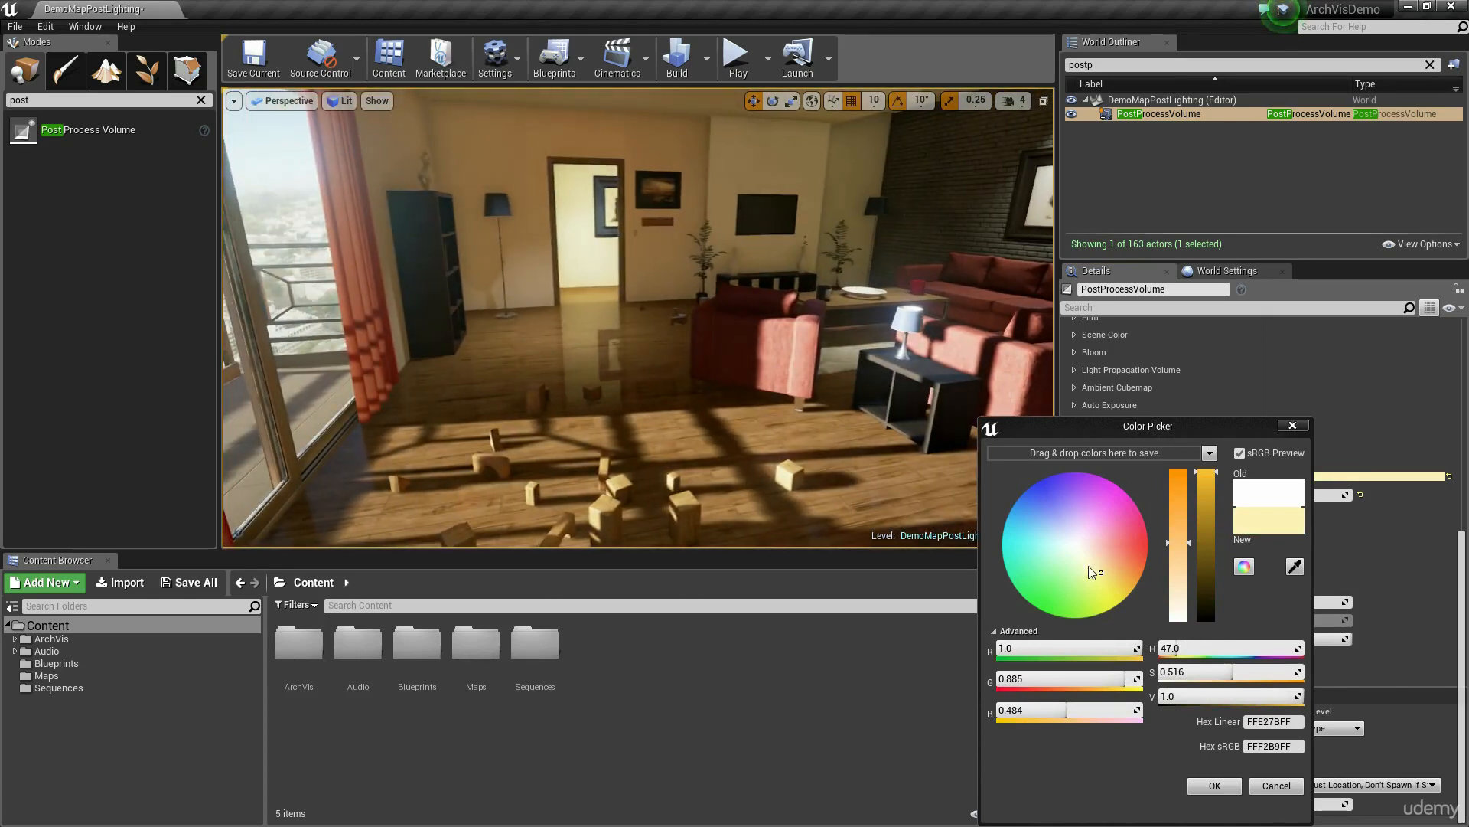
Step: Try a pale green-yellow Indirect Lighting Color, and change it to a soft warm yellow with hue 46 and saturation 0.302
drag(1088, 566, 1085, 570)
right_drag(847, 533, 848, 503)
right_drag(738, 420, 749, 448)
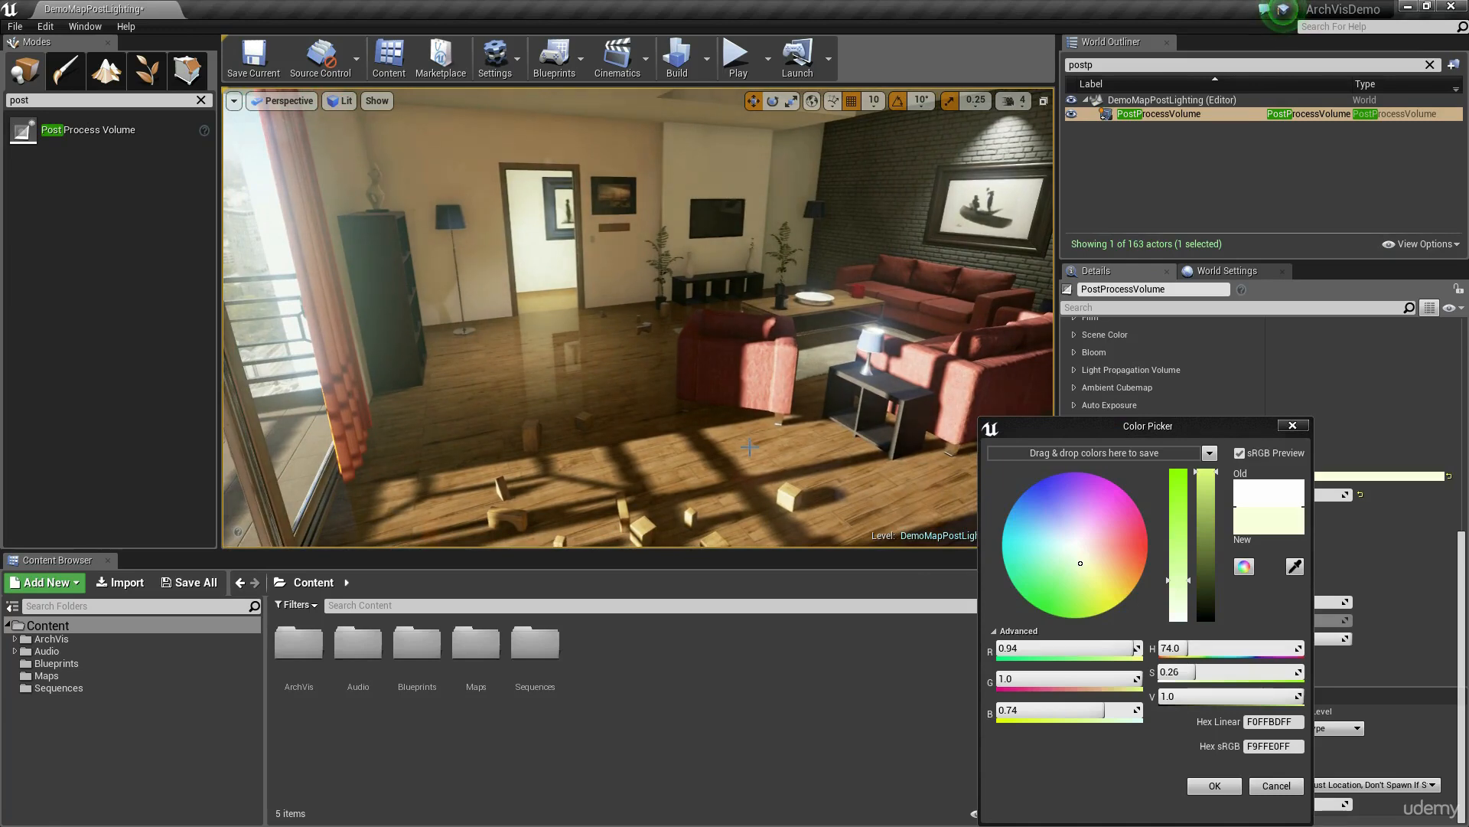
mouse_move(1085, 585)
mouse_down()
mouse_move(1103, 556)
mouse_move(1092, 564)
mouse_up()
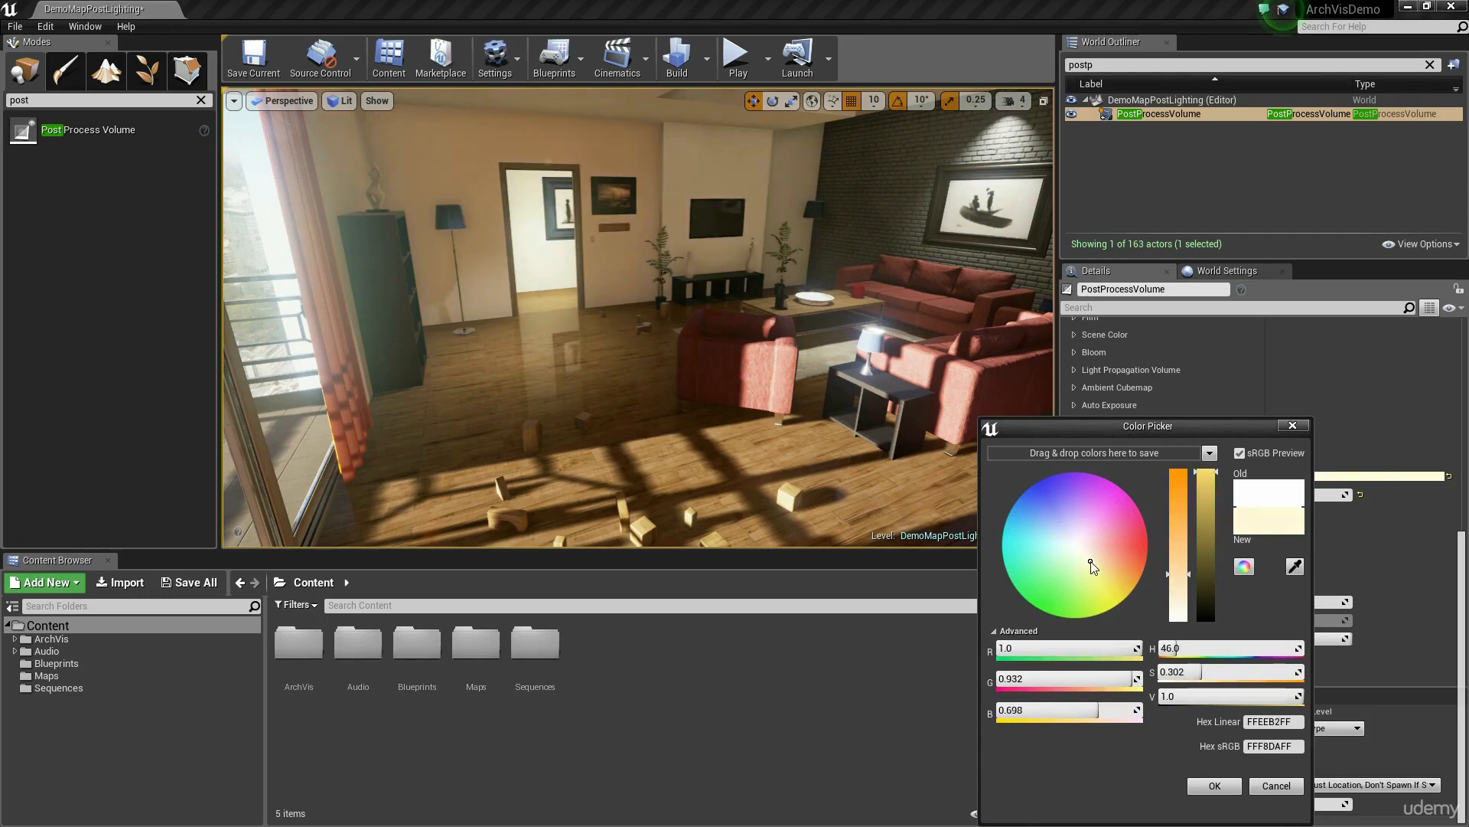
right_drag(859, 514, 947, 496)
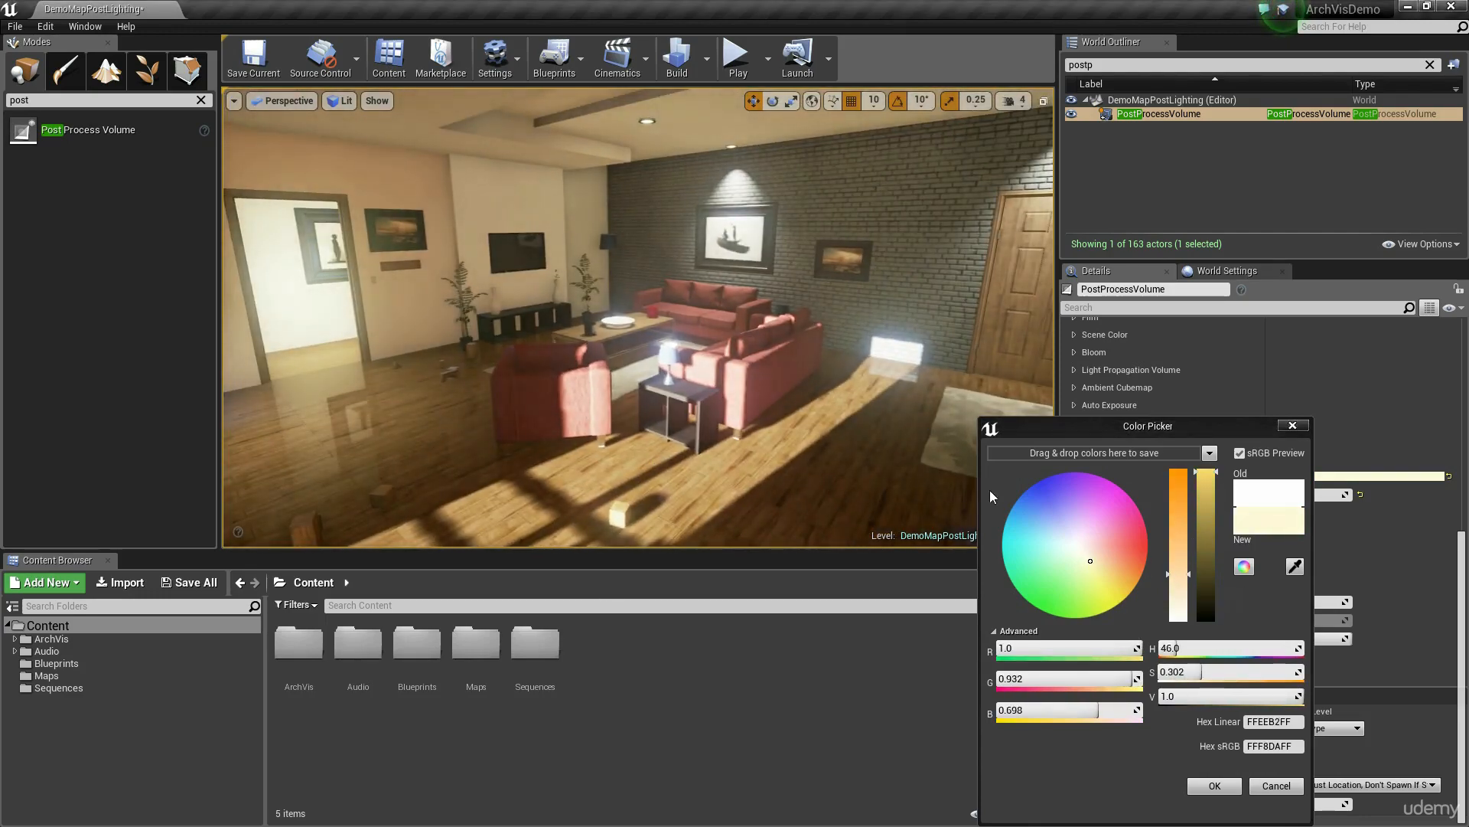
Step: Lower the Indirect Lighting Color's saturation to about 0.165, confirm the color, check the room, and collapse the Global Illumination settings
click(1180, 597)
drag(1180, 598, 1180, 596)
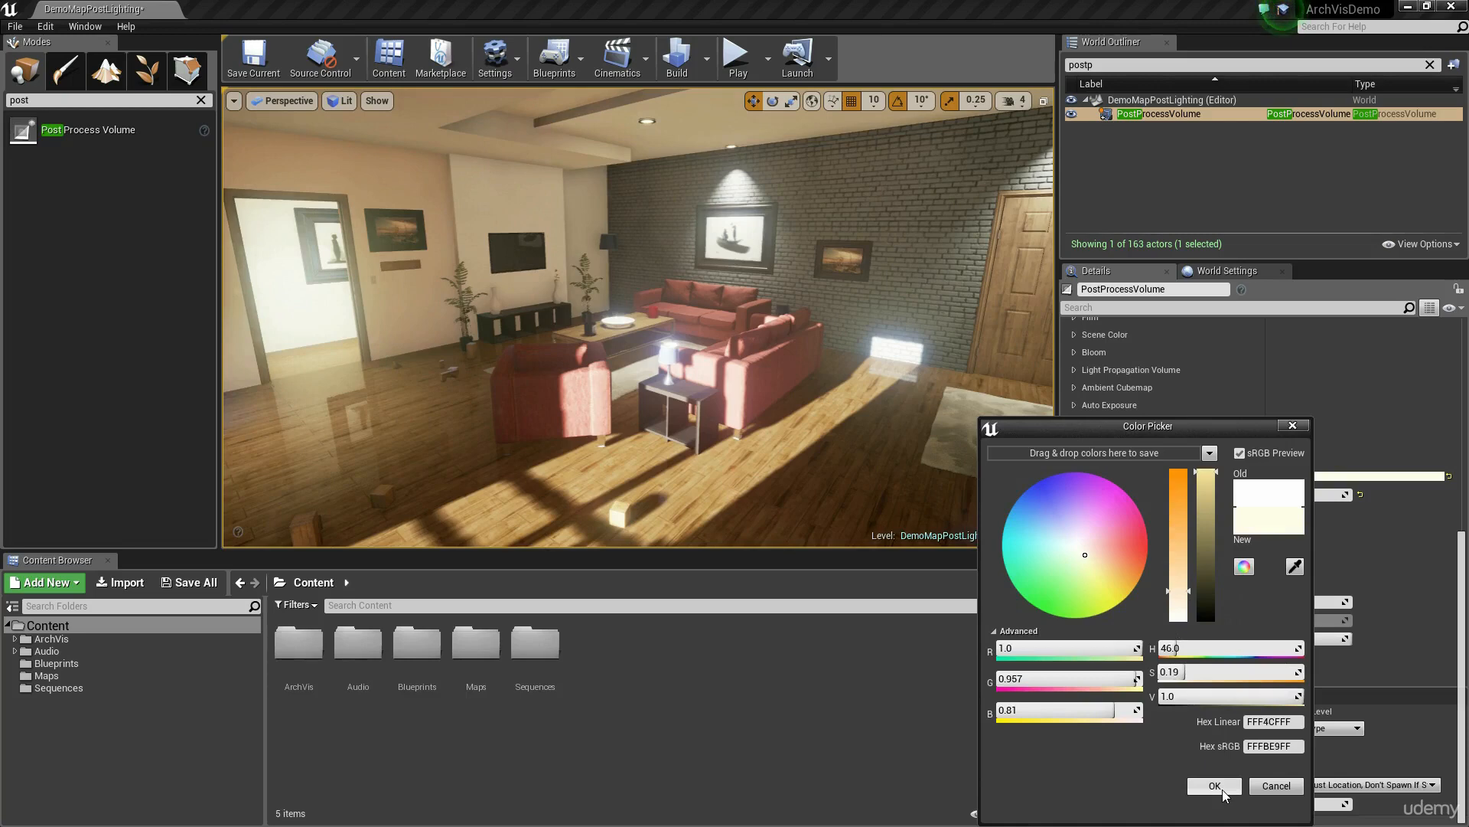
click(1188, 603)
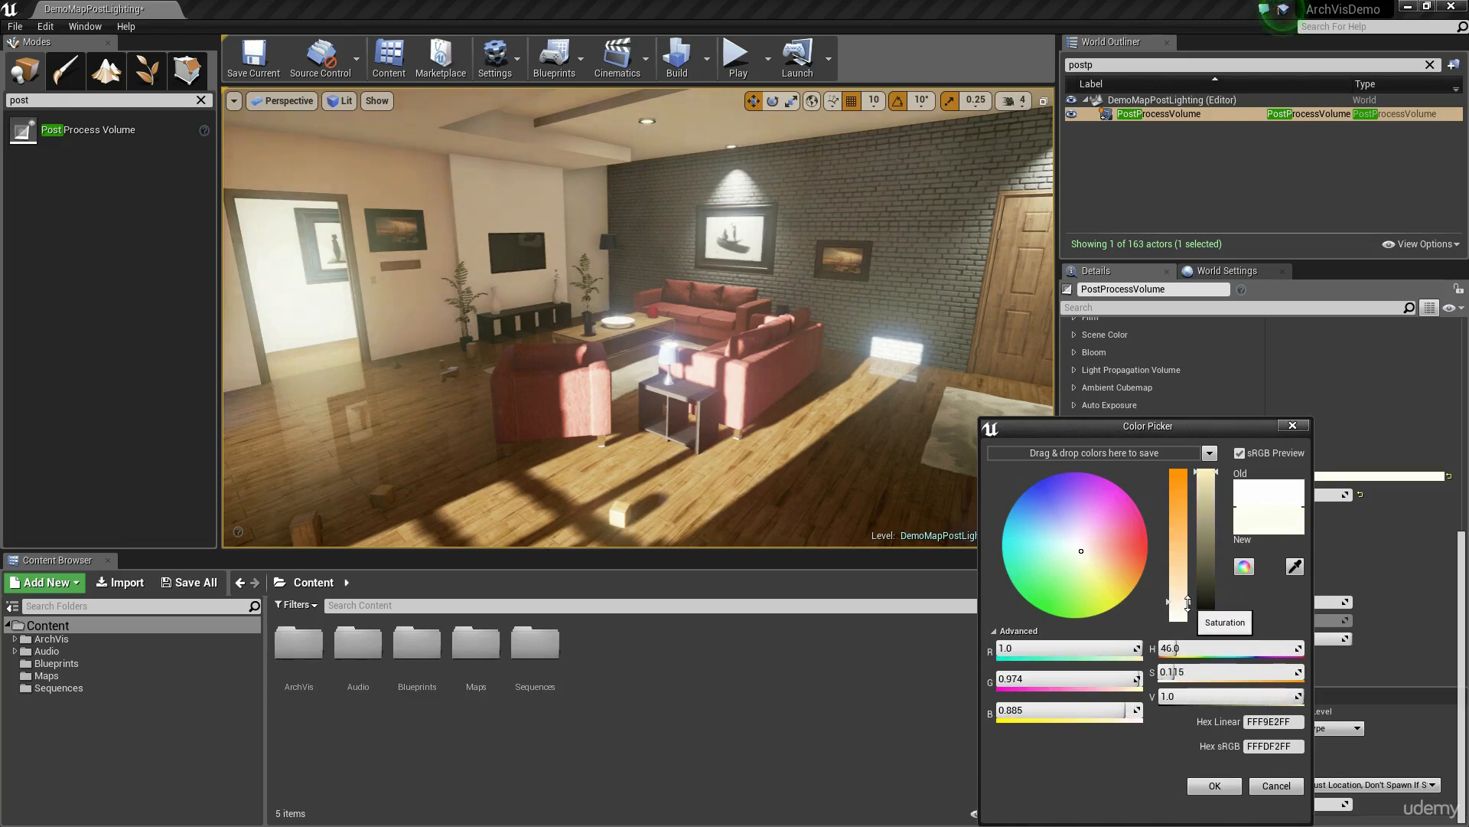
drag(1188, 603, 1188, 594)
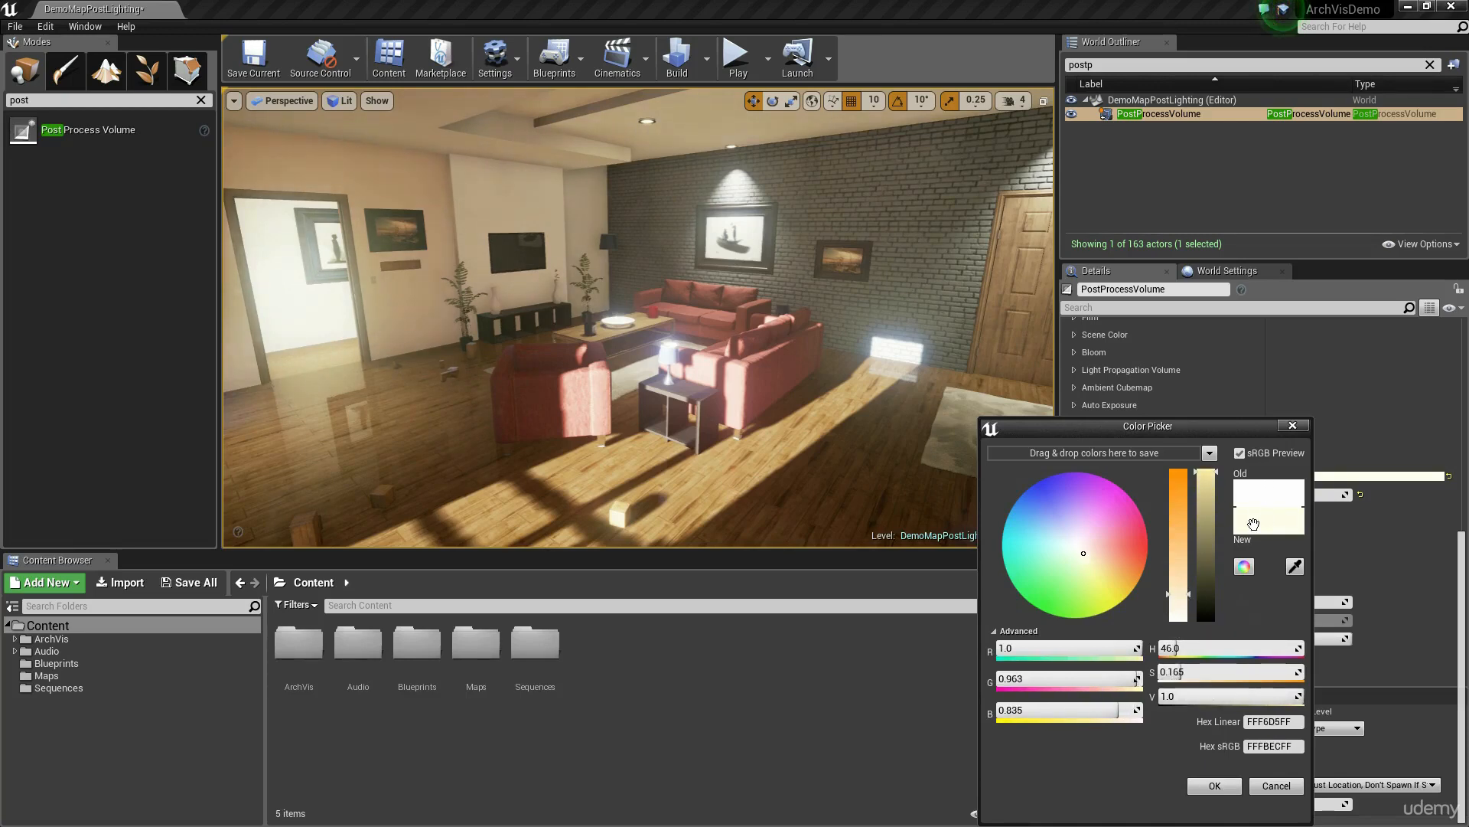
click(1213, 786)
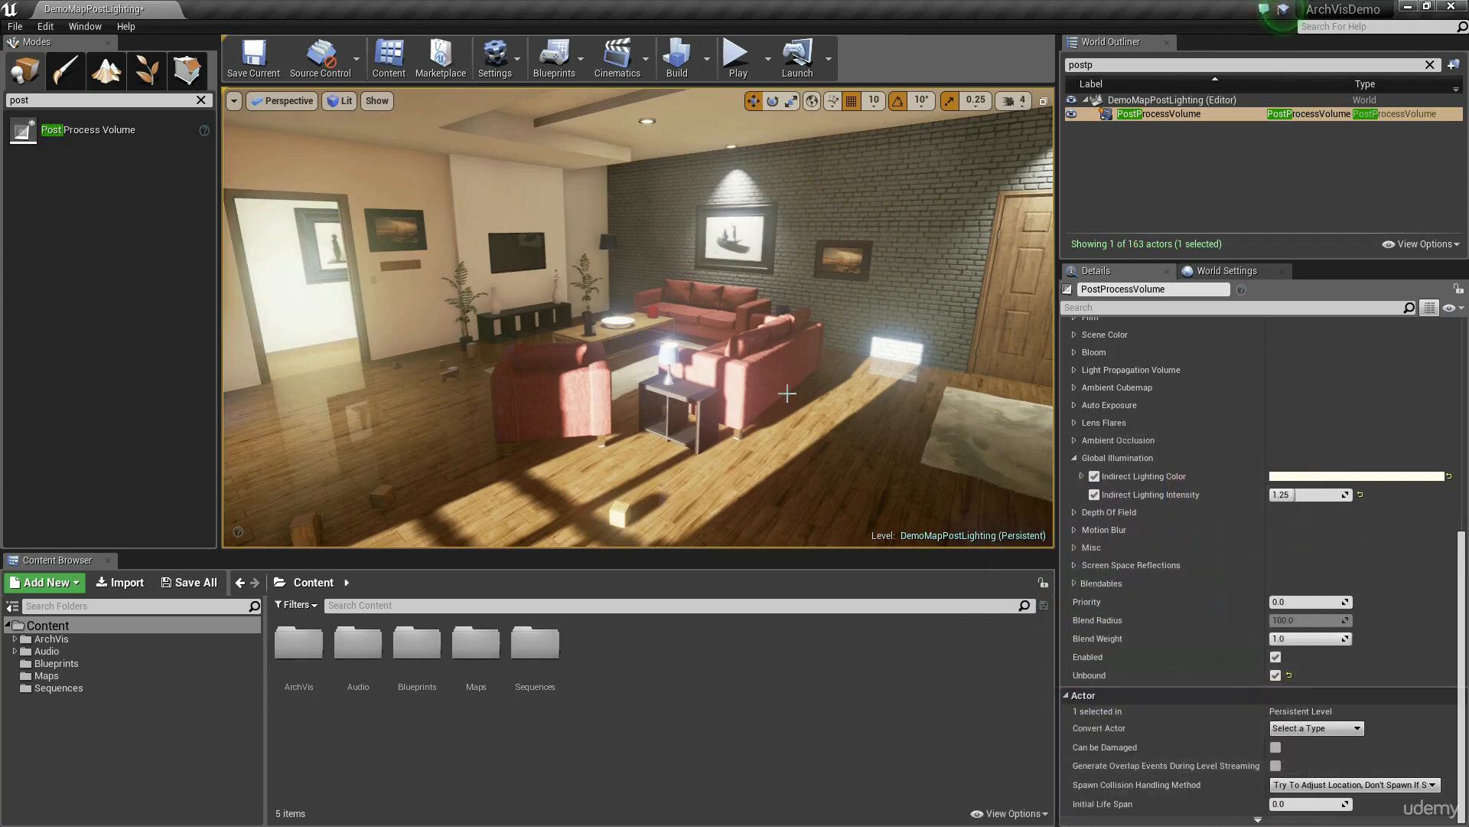
double_click(1103, 115)
right_drag(638, 318, 598, 345)
right_drag(767, 424, 793, 391)
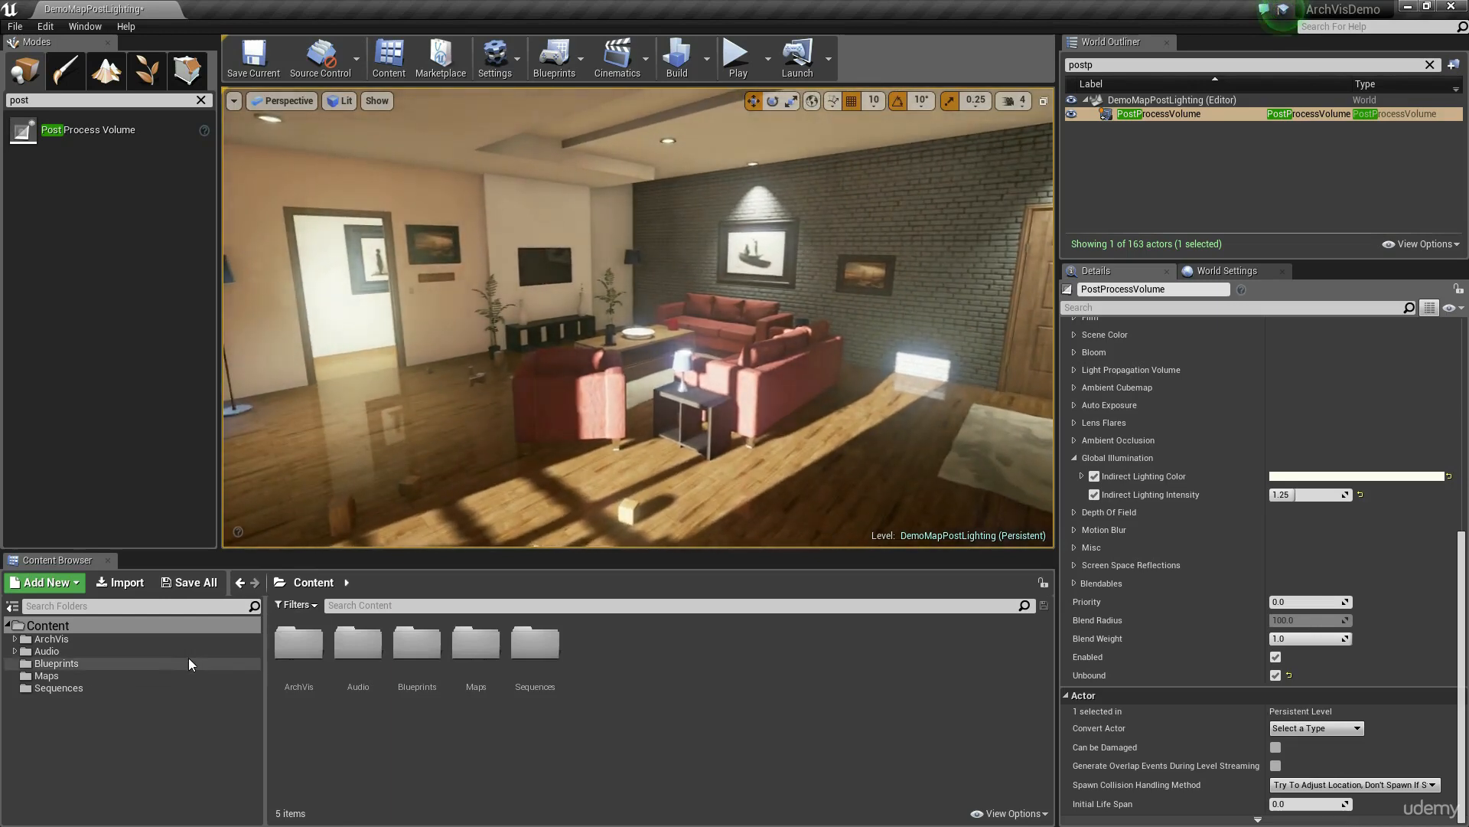
click(1075, 458)
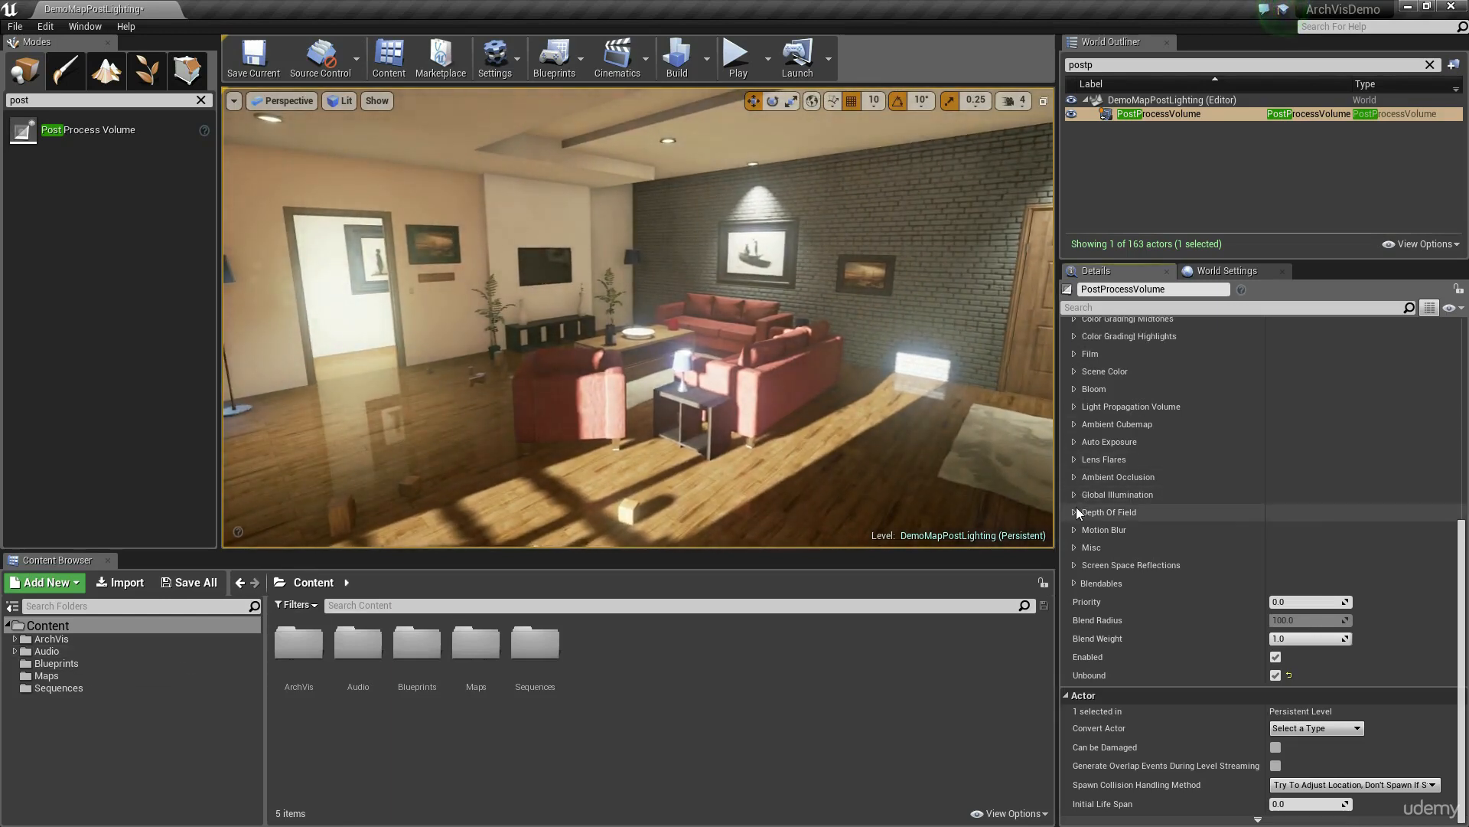
Step: Expand Depth Of Field, try enabling the Scale override with a value of 1.0, and inspect the blur around the room
click(1075, 513)
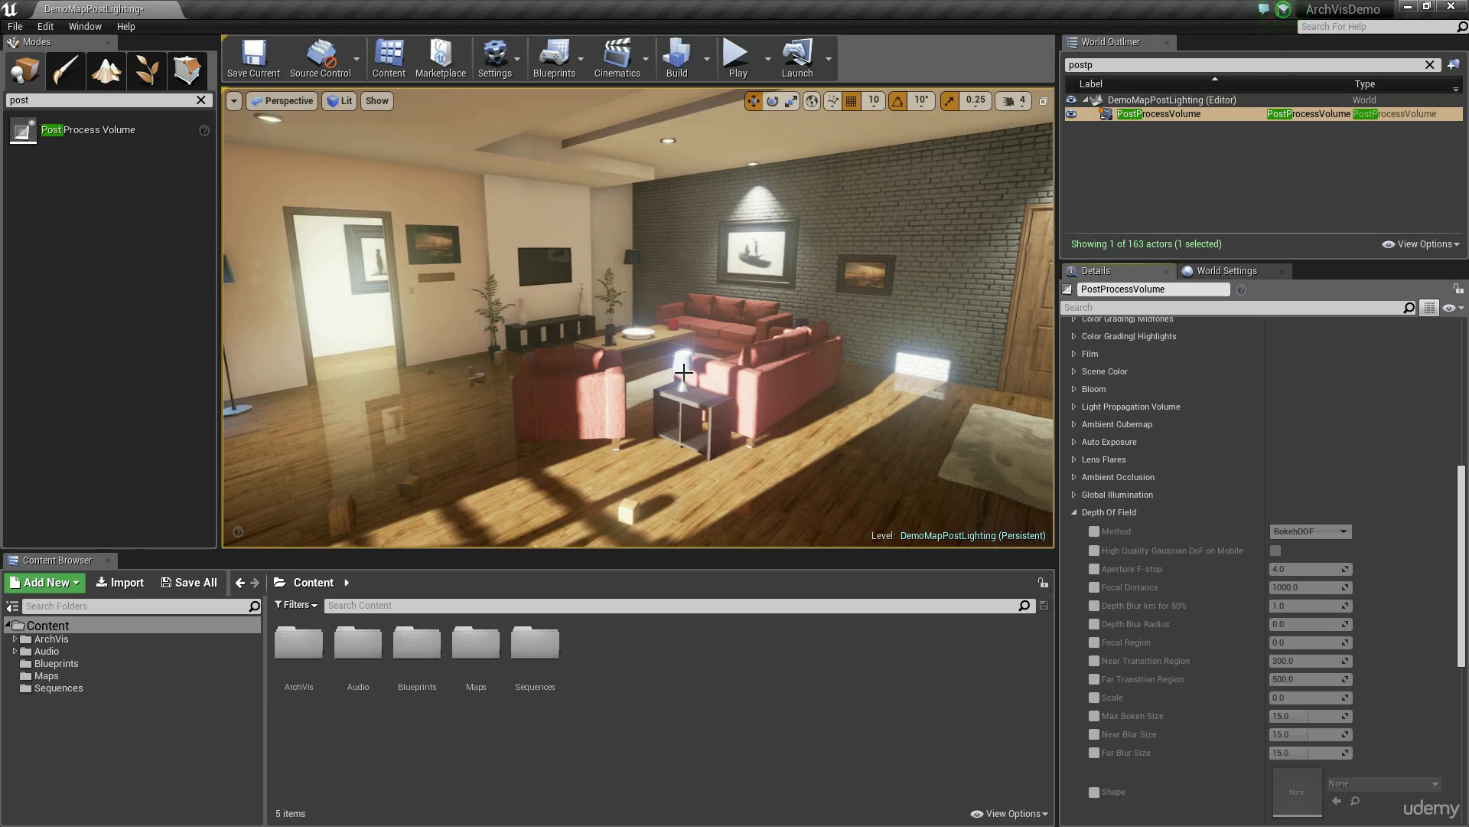
key(ctrl+s)
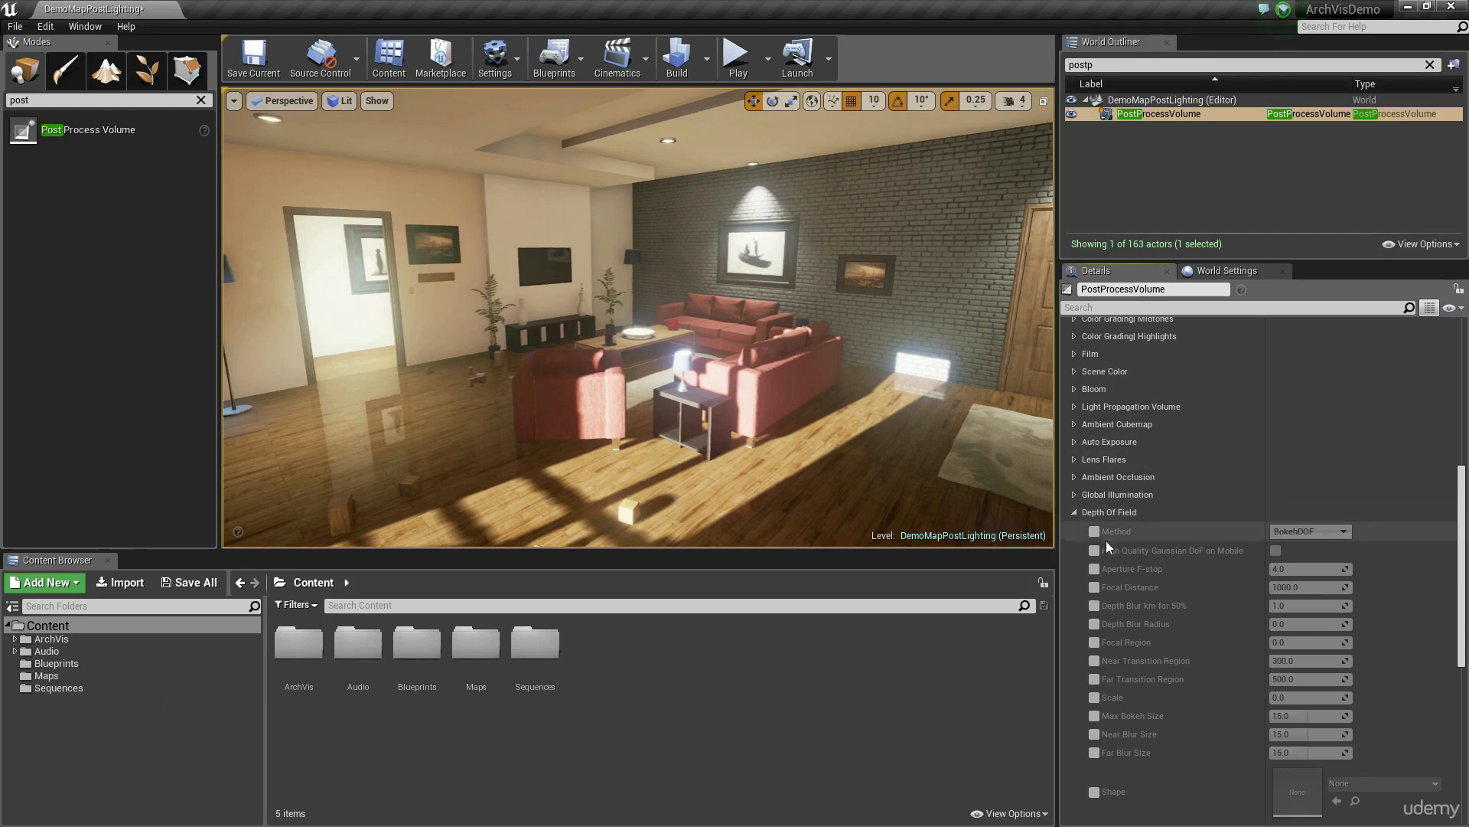
click(1094, 698)
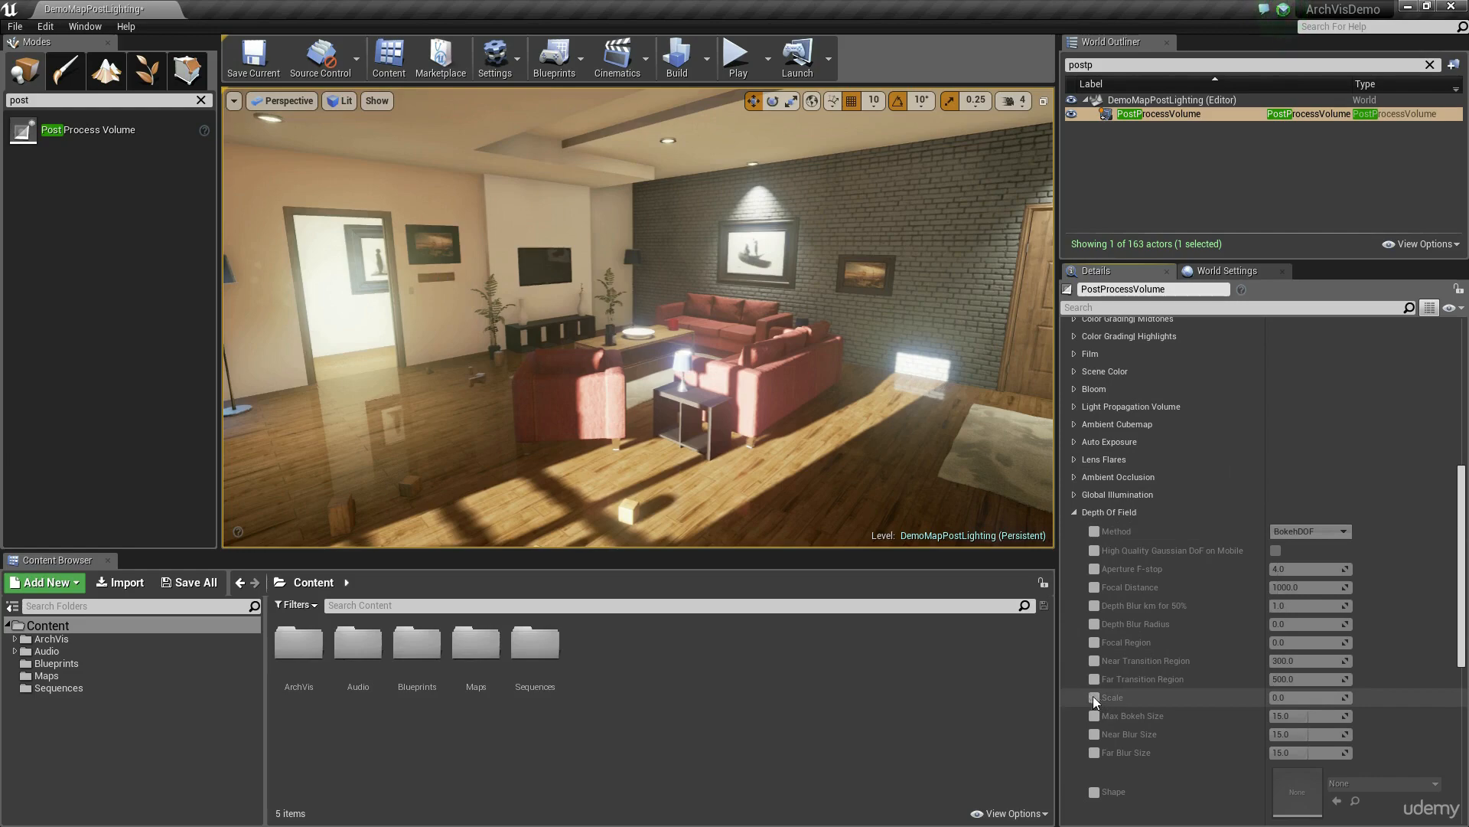
click(1328, 699)
text(1.0)
key(Return)
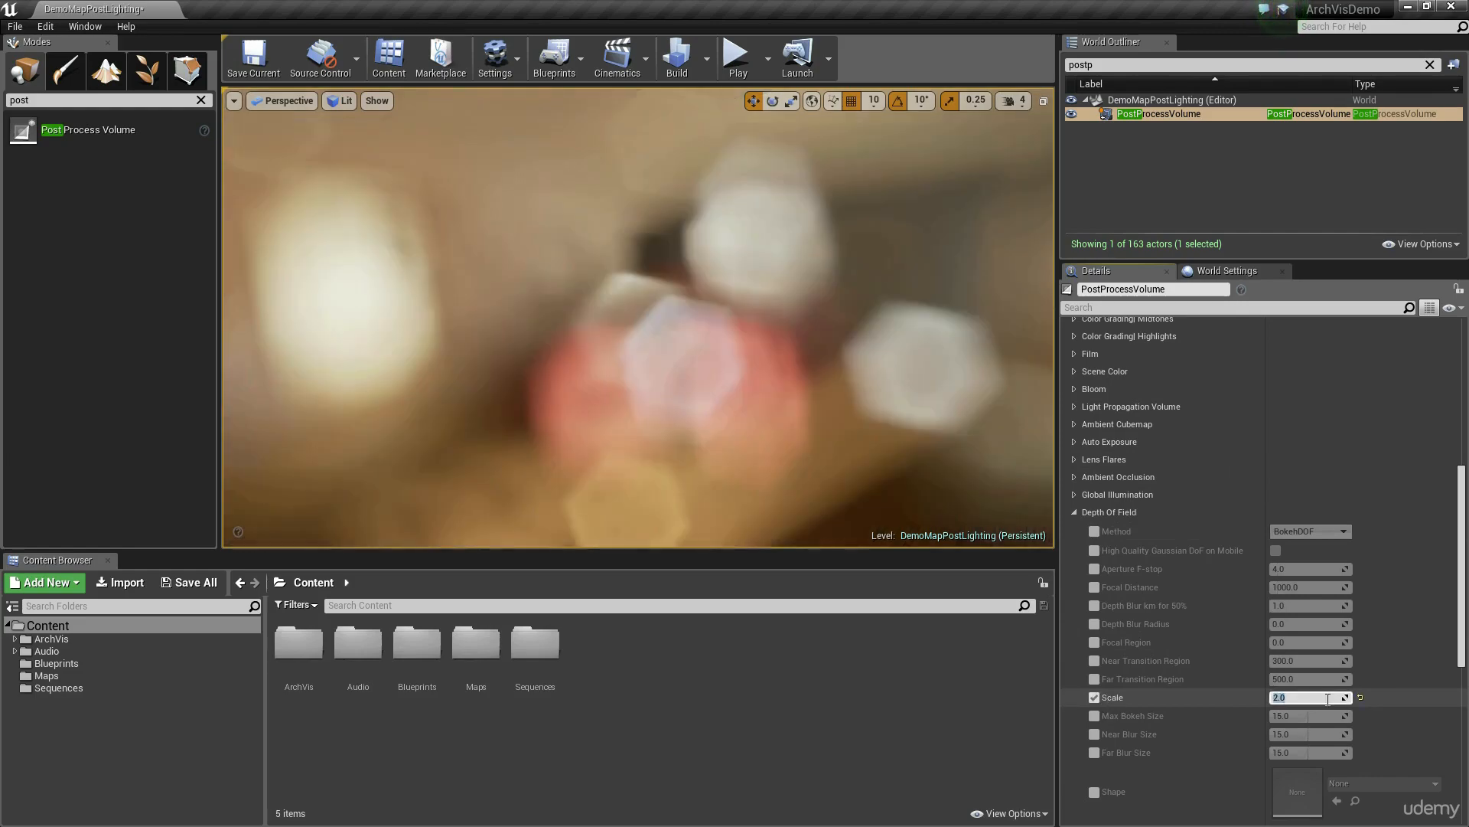
right_drag(638, 317, 556, 272)
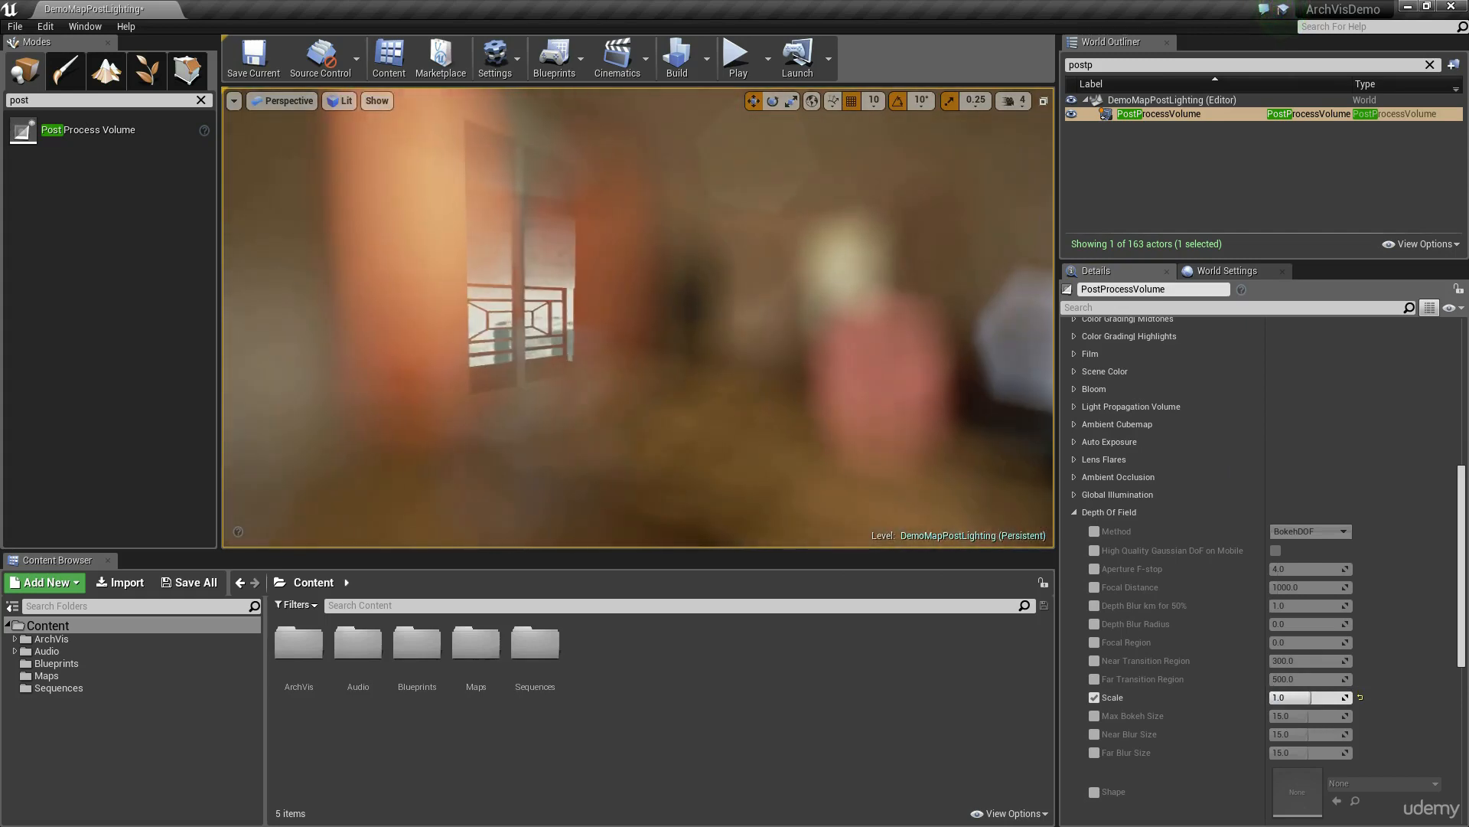
right_drag(490, 313, 597, 327)
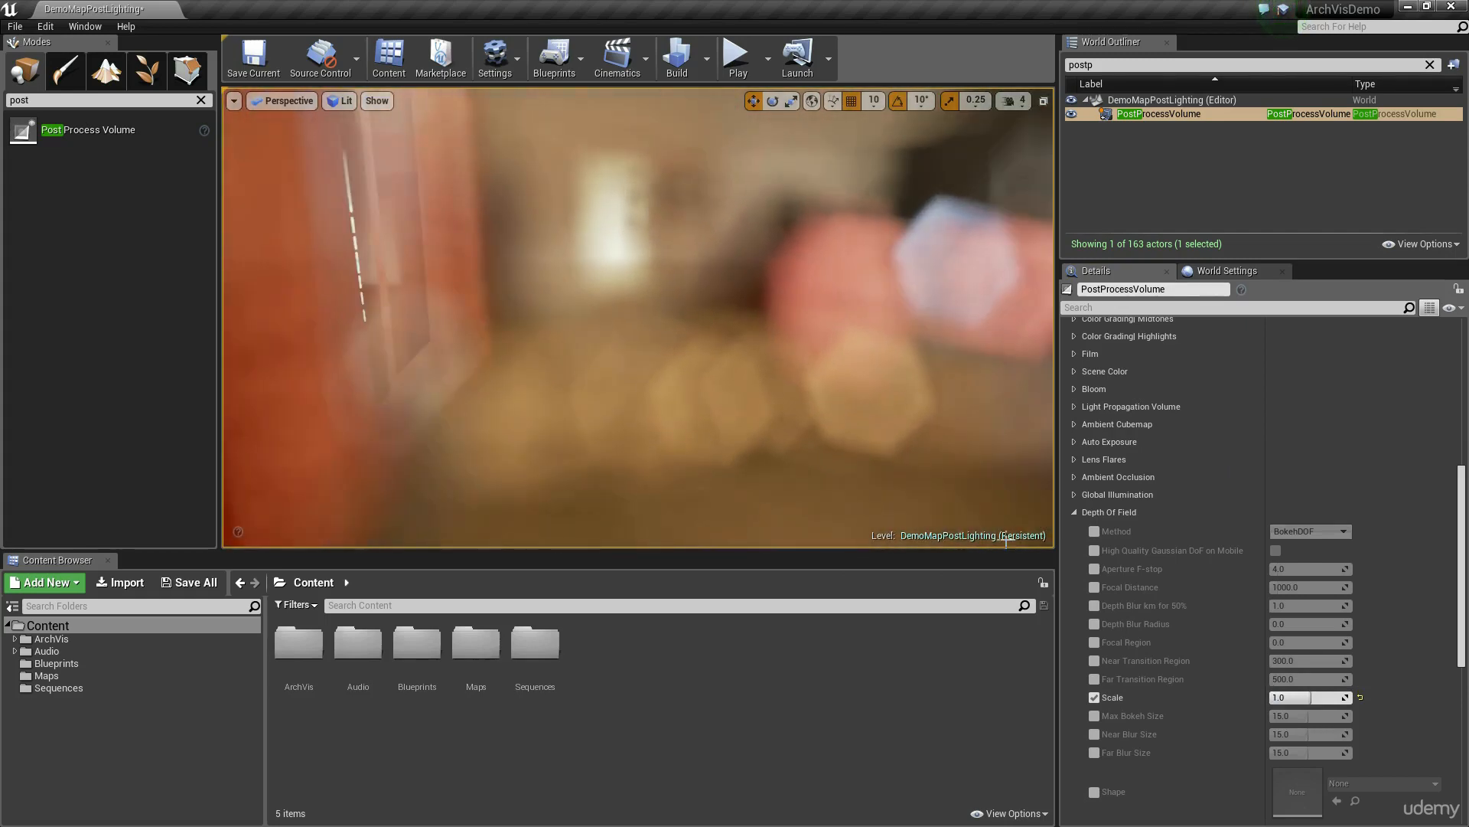
Step: Enable the Depth Of Field Focal Distance override and try a distance of 200
click(1095, 587)
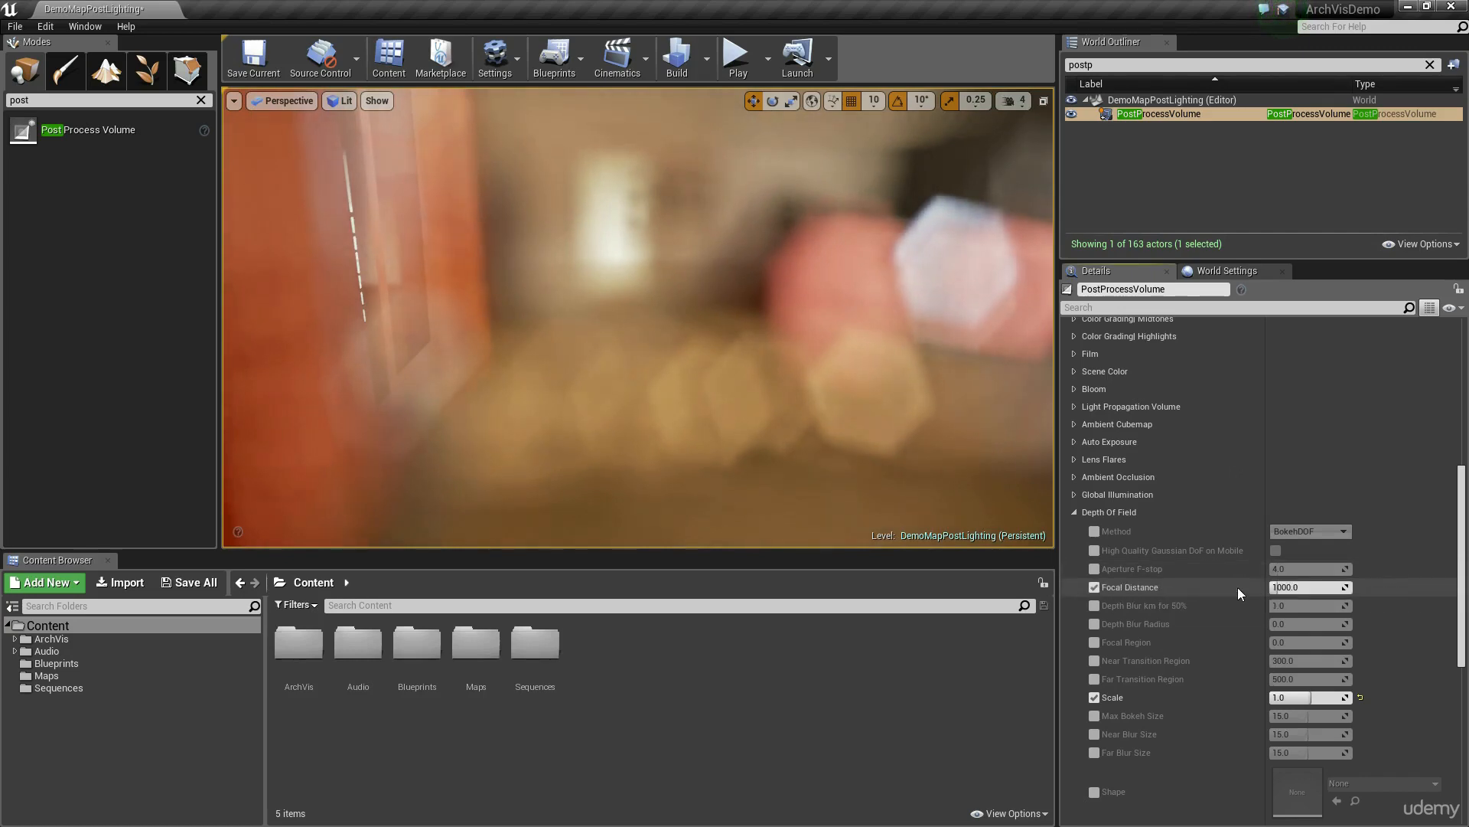
drag(1285, 587, 1245, 587)
click(1317, 587)
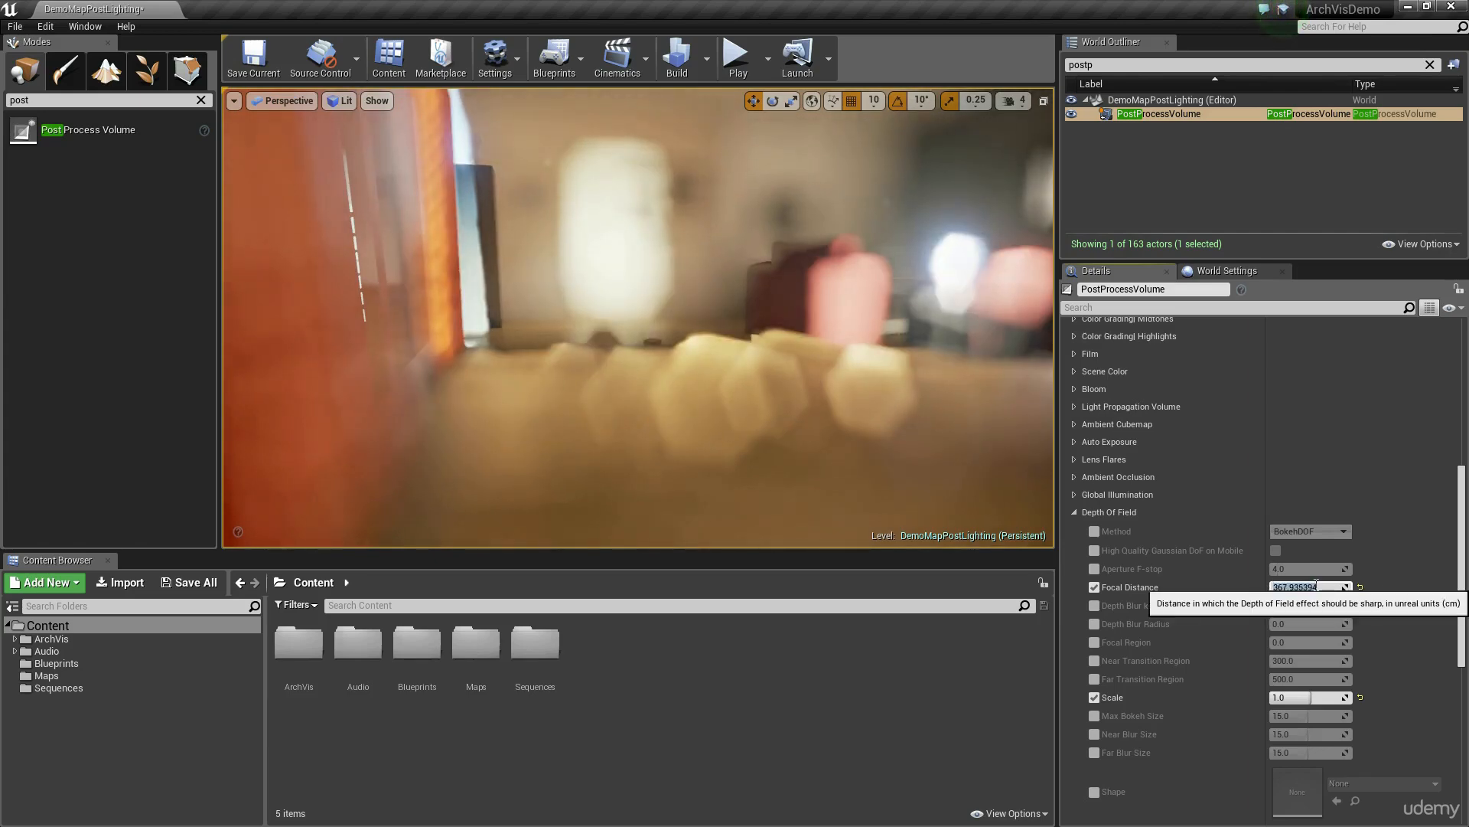
text(20)
key(Return)
text(0)
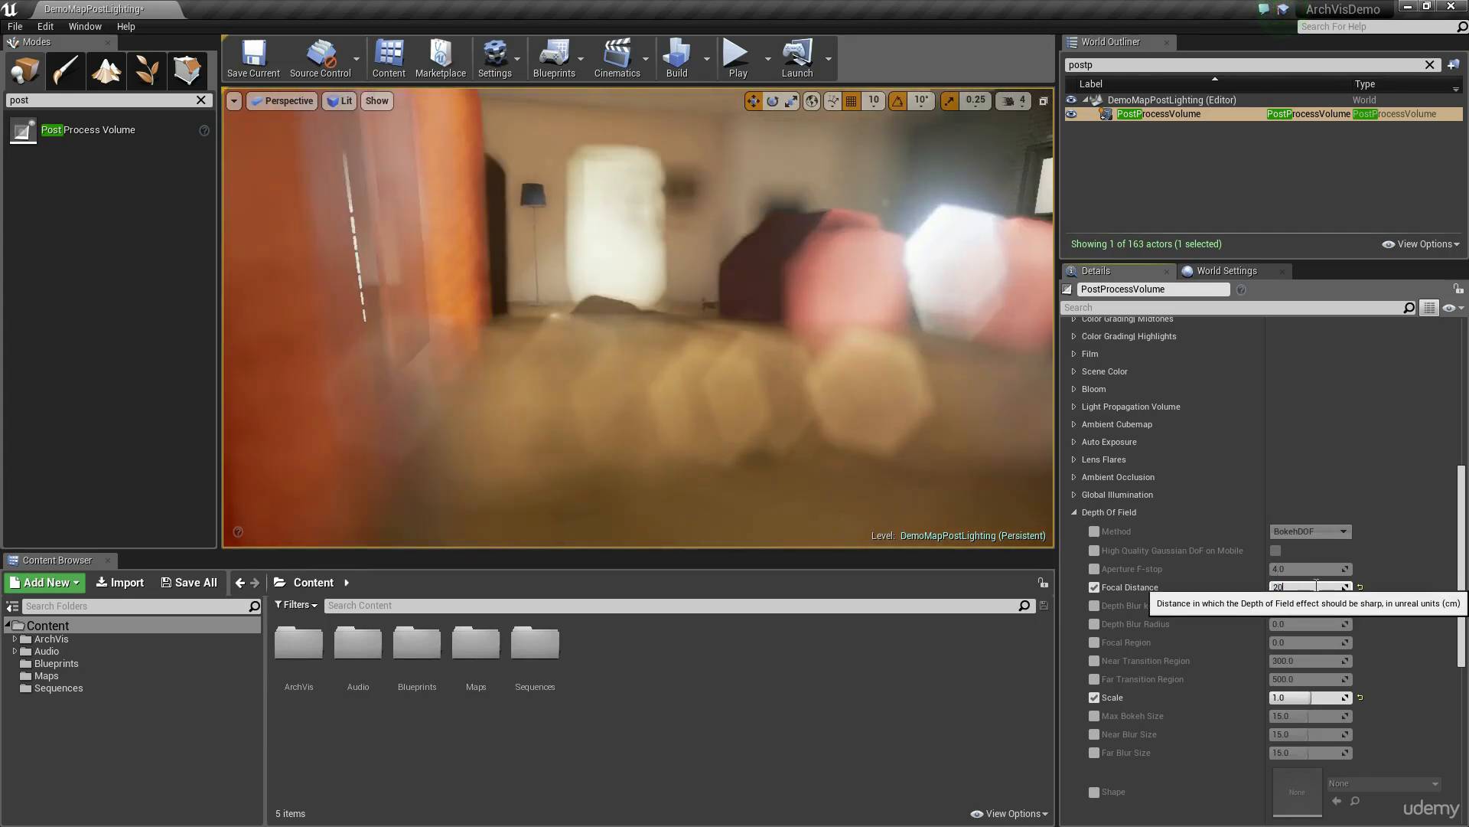
key(Return)
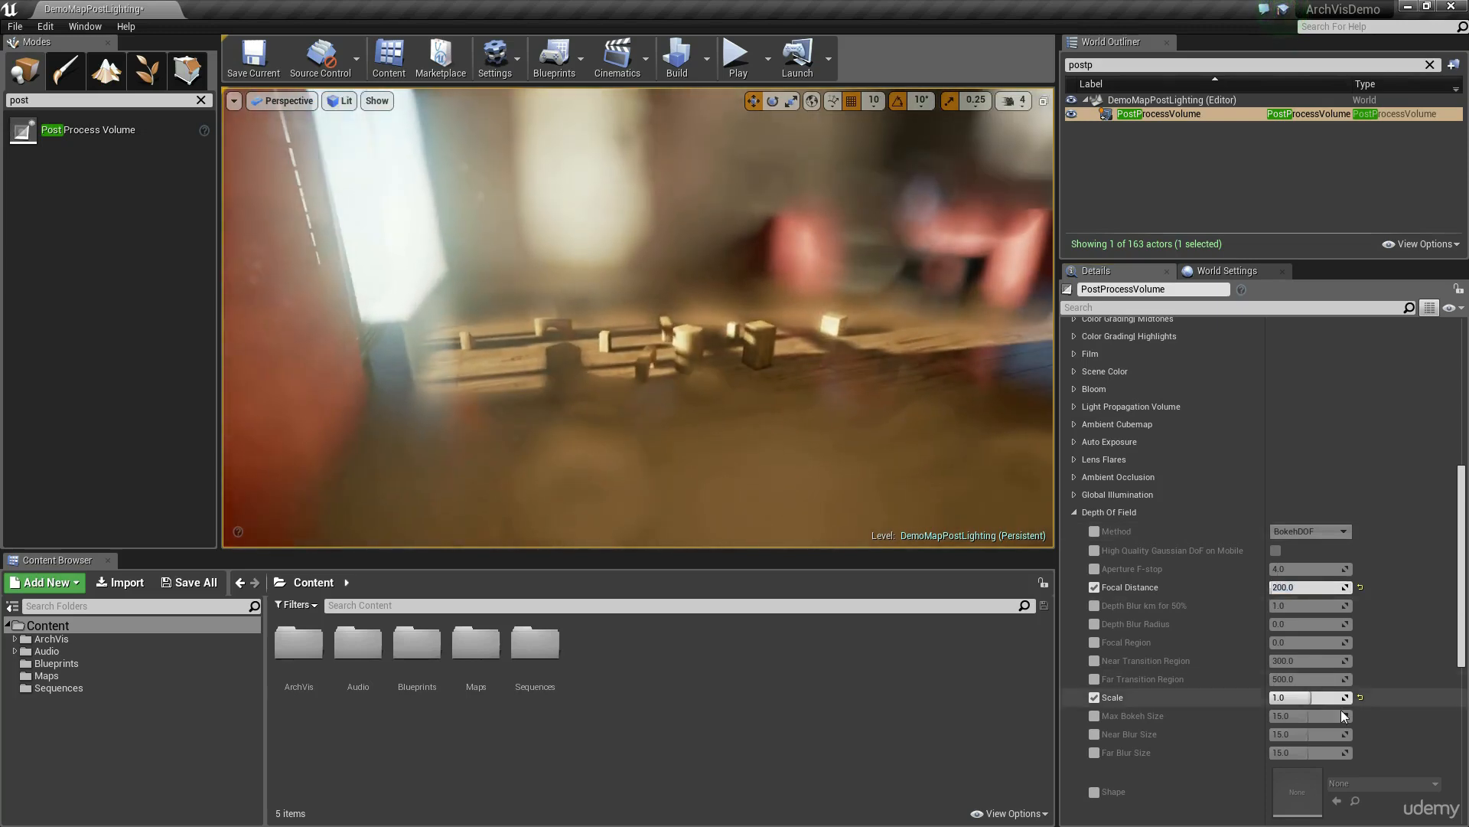
Step: Try Depth Of Field Scale values of 0.2 and 0.5, set it to 0.125, and check the blur from several viewpoints
text(0.2)
key(Return)
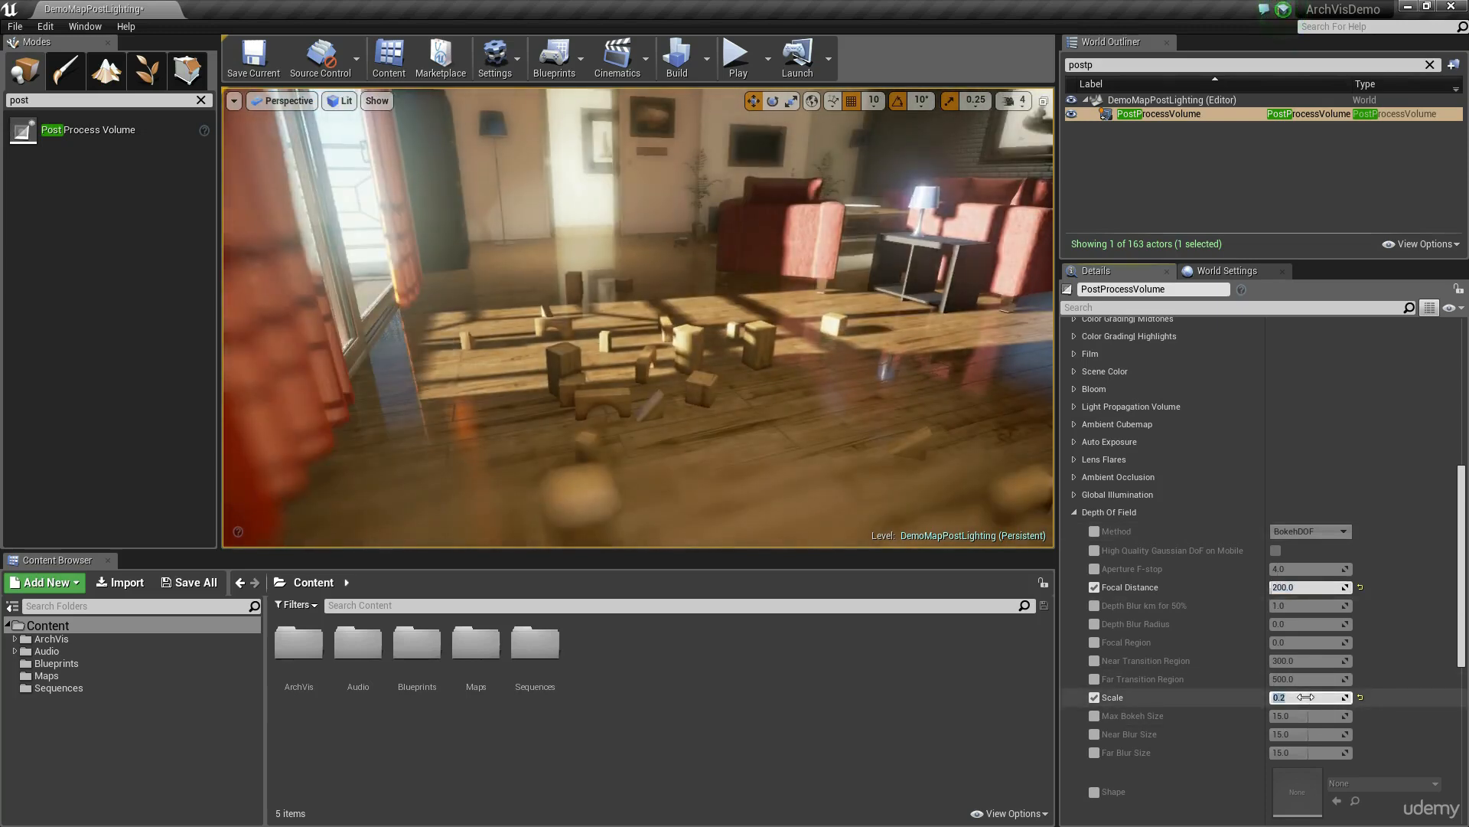
text(0.10.5)
key(Return)
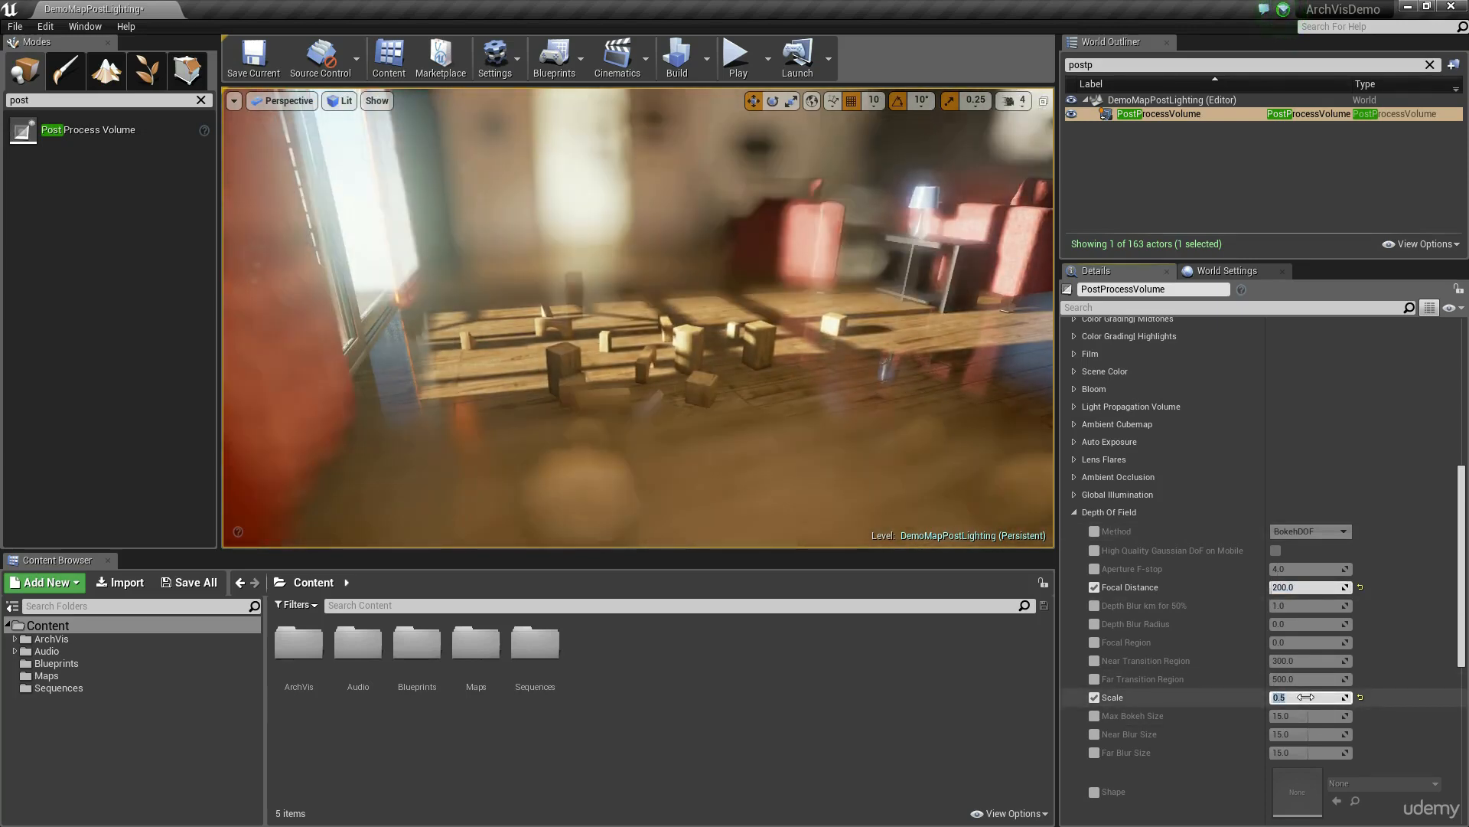
text(0.12)
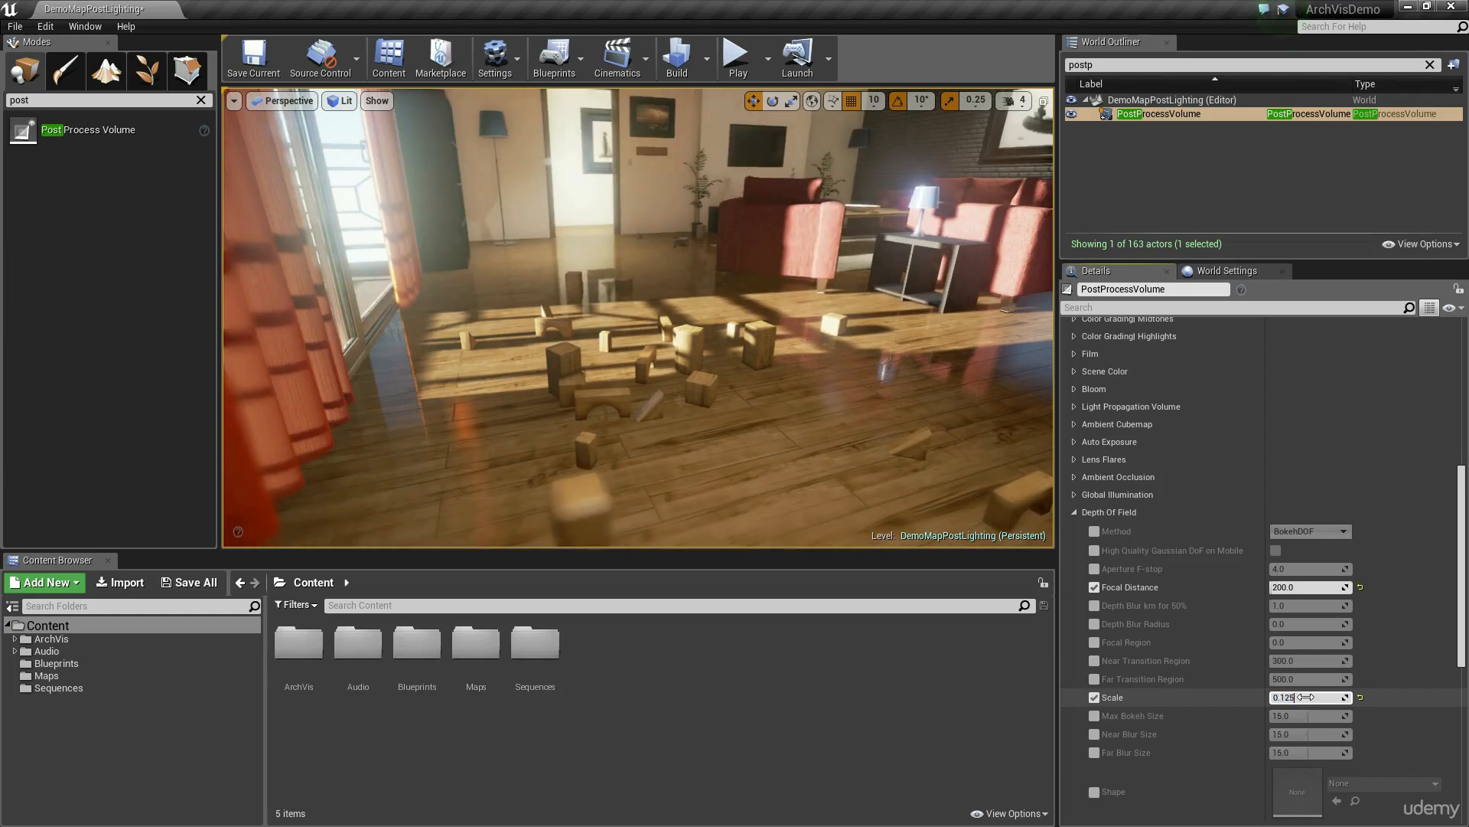
text(5)
key(Return)
right_drag(765, 368, 597, 375)
right_drag(976, 465, 991, 464)
right_drag(904, 454, 984, 459)
right_drag(768, 403, 791, 381)
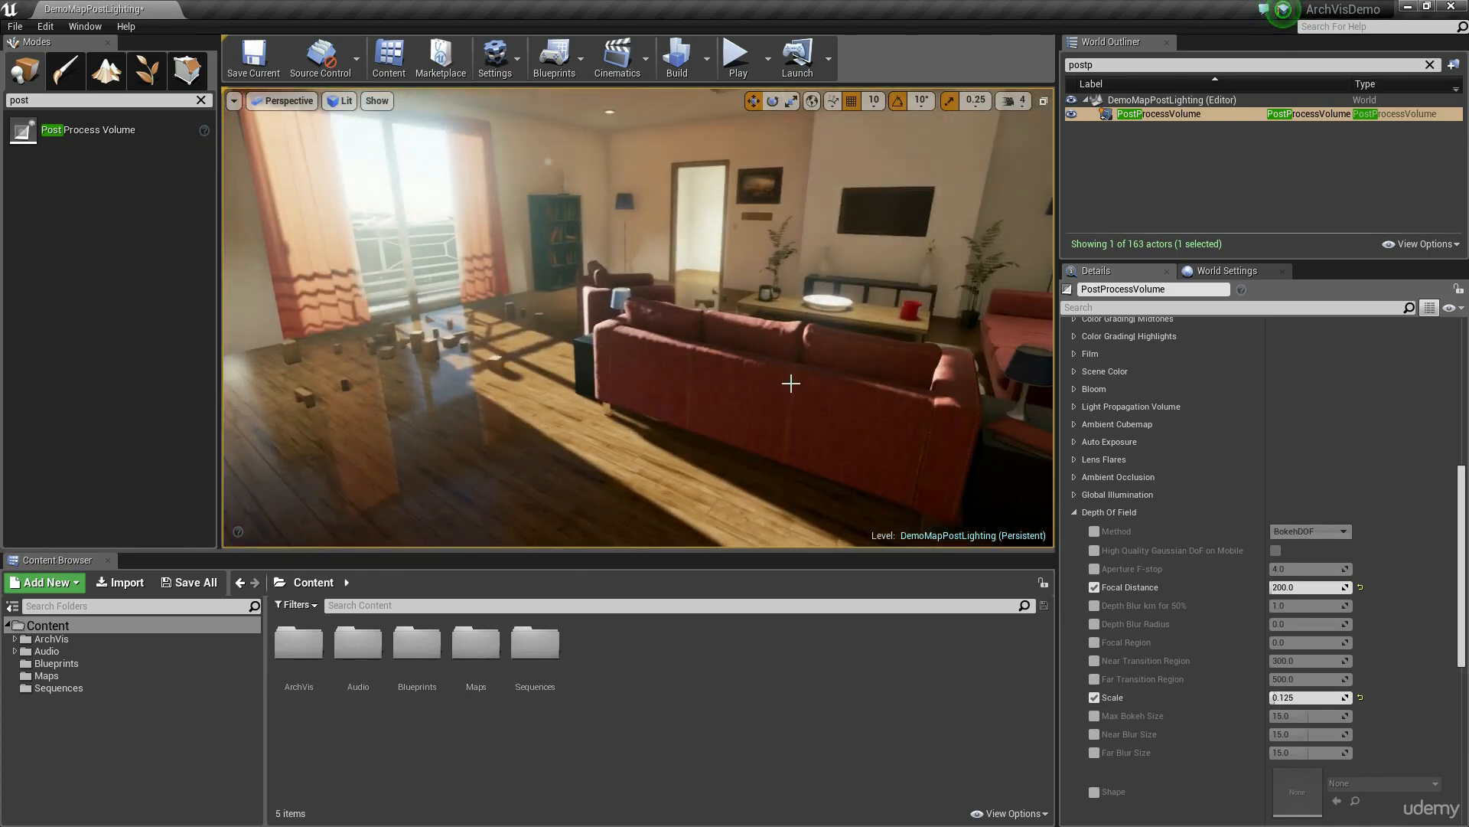
Step: Disable the Scale and Focal Distance overrides, look over the remaining options, and collapse the Depth Of Field settings
click(1100, 697)
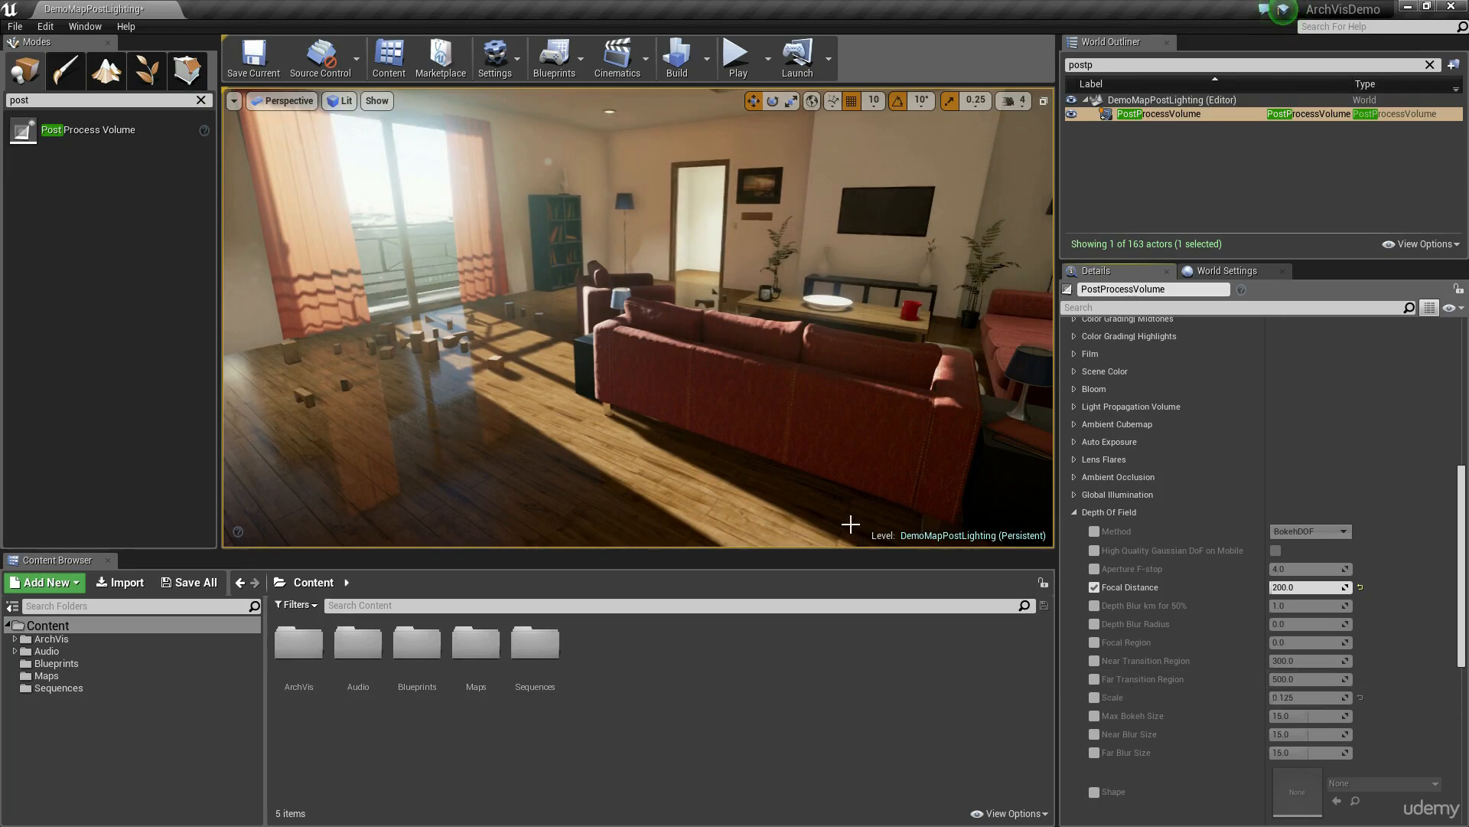
right_drag(836, 495, 835, 495)
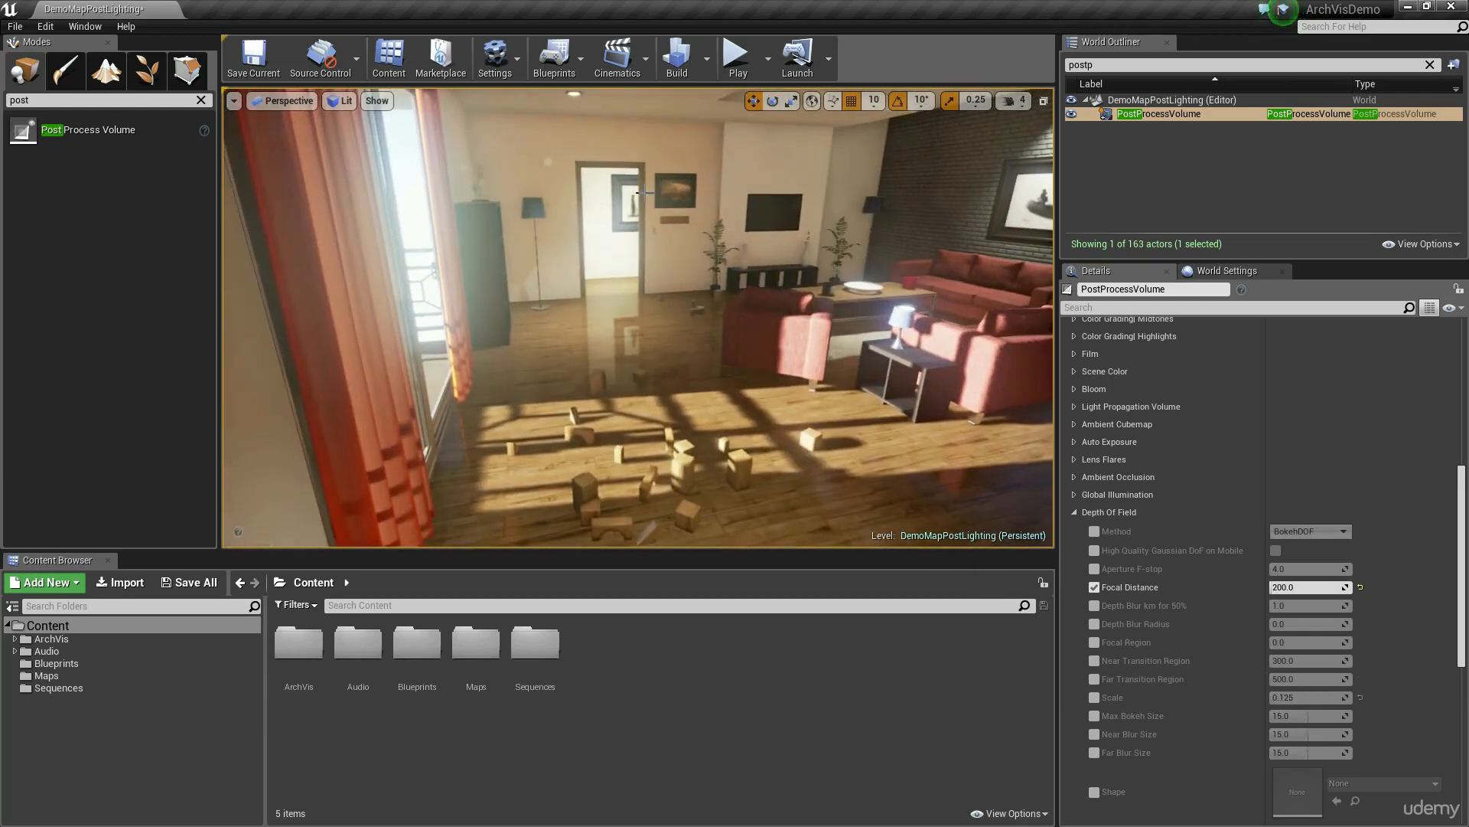
click(1095, 587)
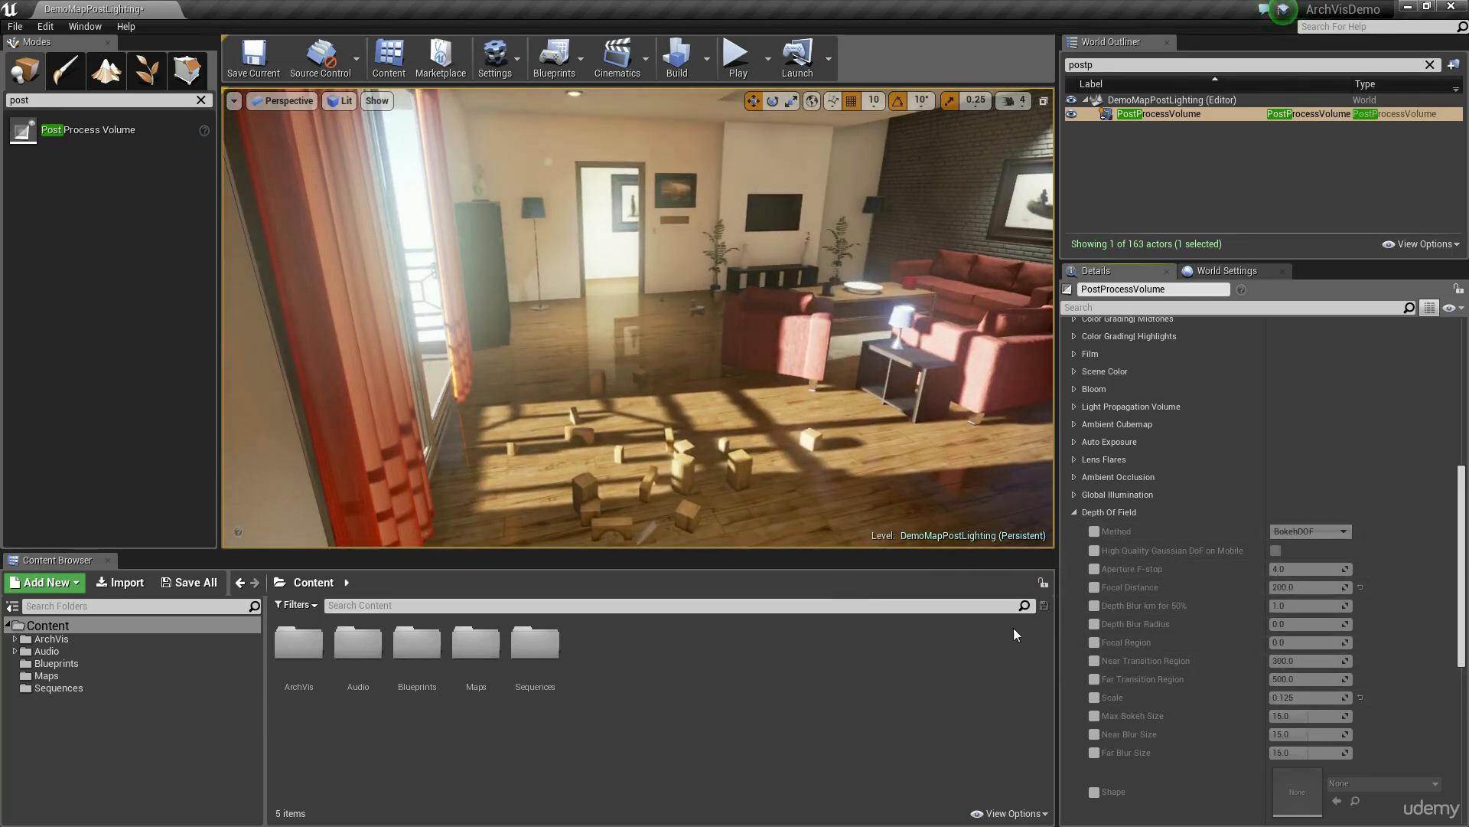
scroll(1169, 498, down, 2)
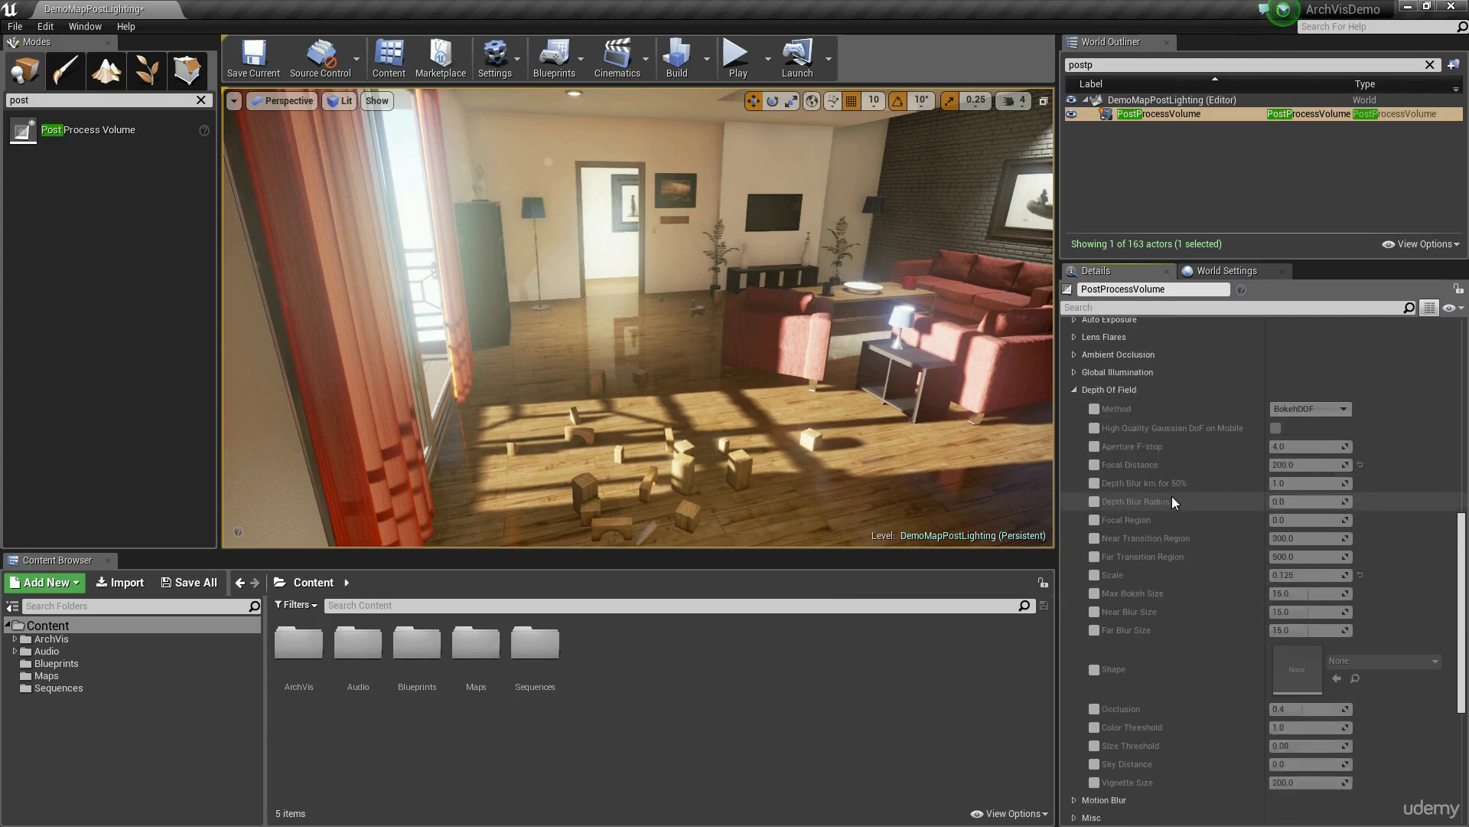
scroll(1142, 495, down, 2)
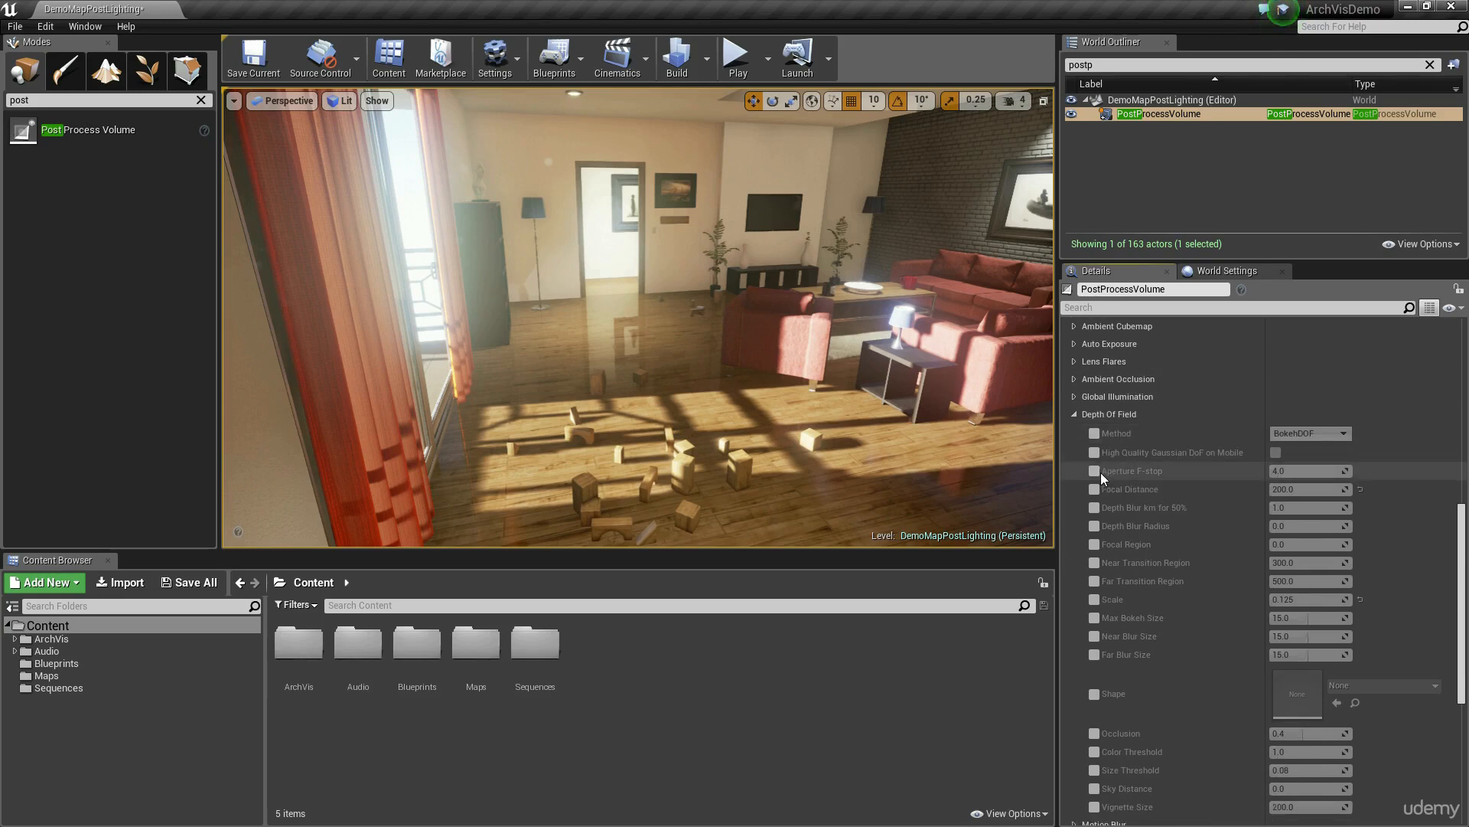
click(1073, 415)
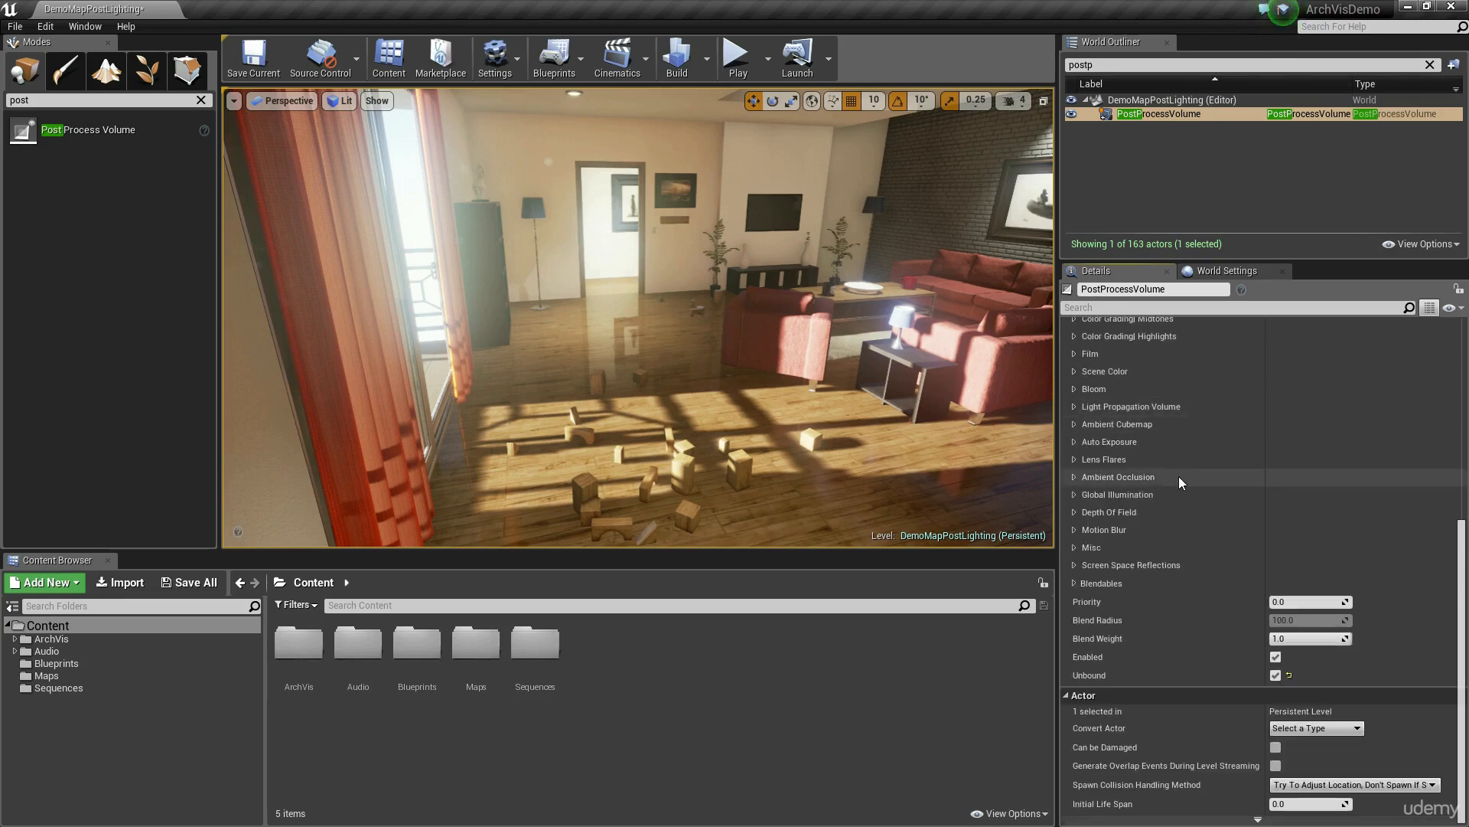
Step: Look over the Motion Blur settings, and try the Misc Screen Percentage override at 200 while viewing the room
click(1075, 532)
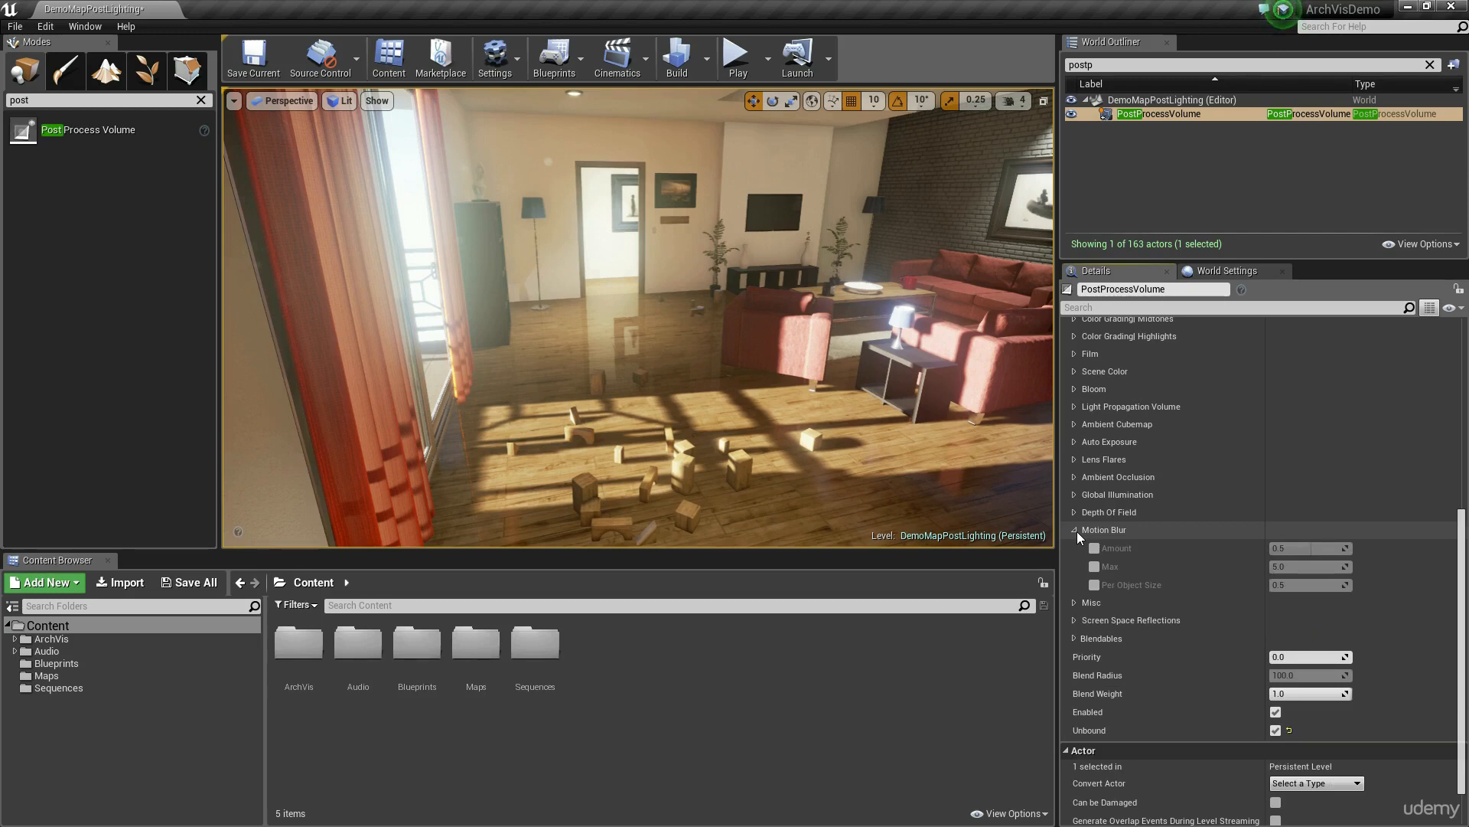
click(1076, 531)
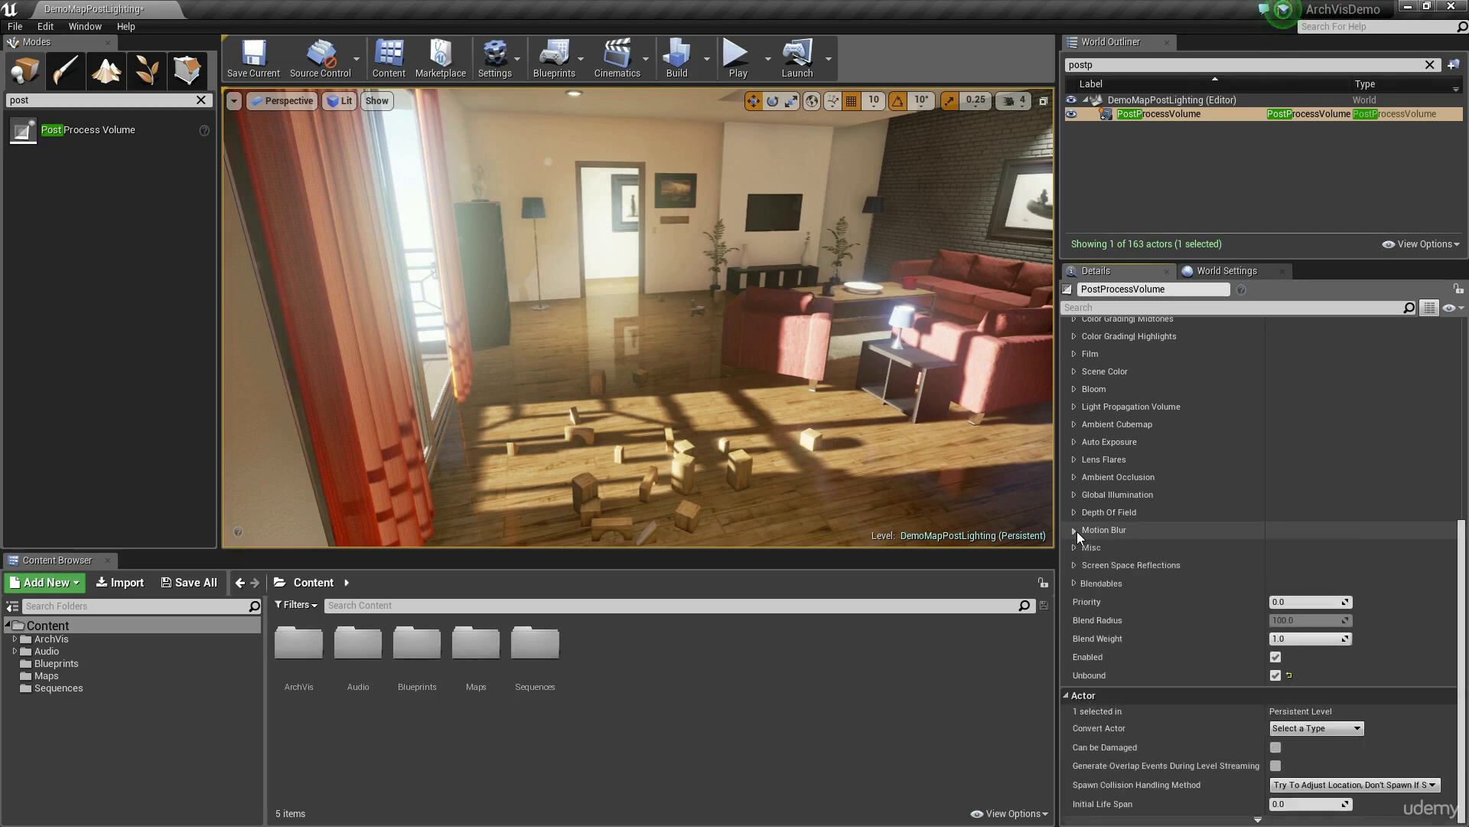
click(1075, 548)
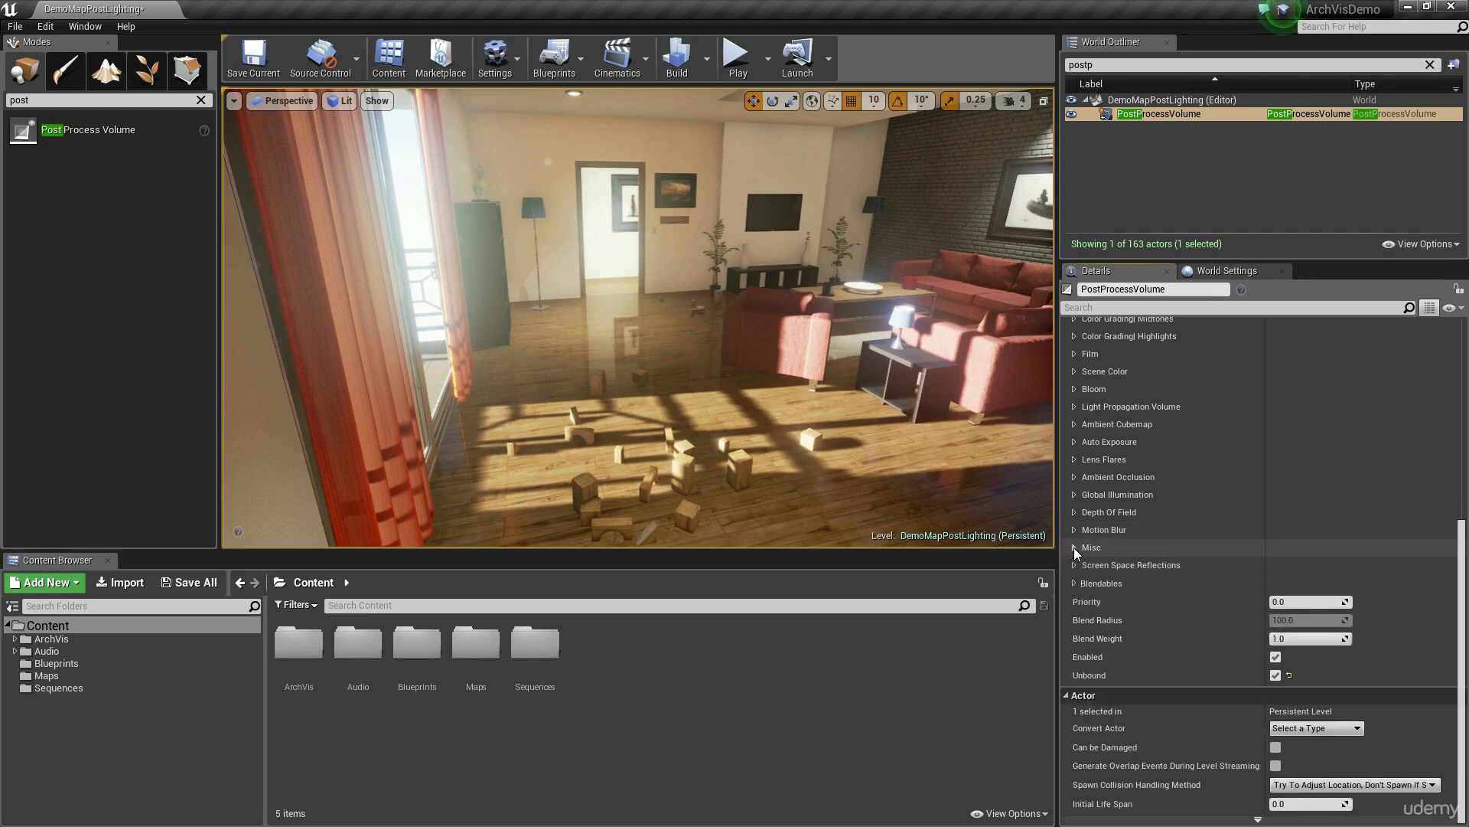
click(1095, 566)
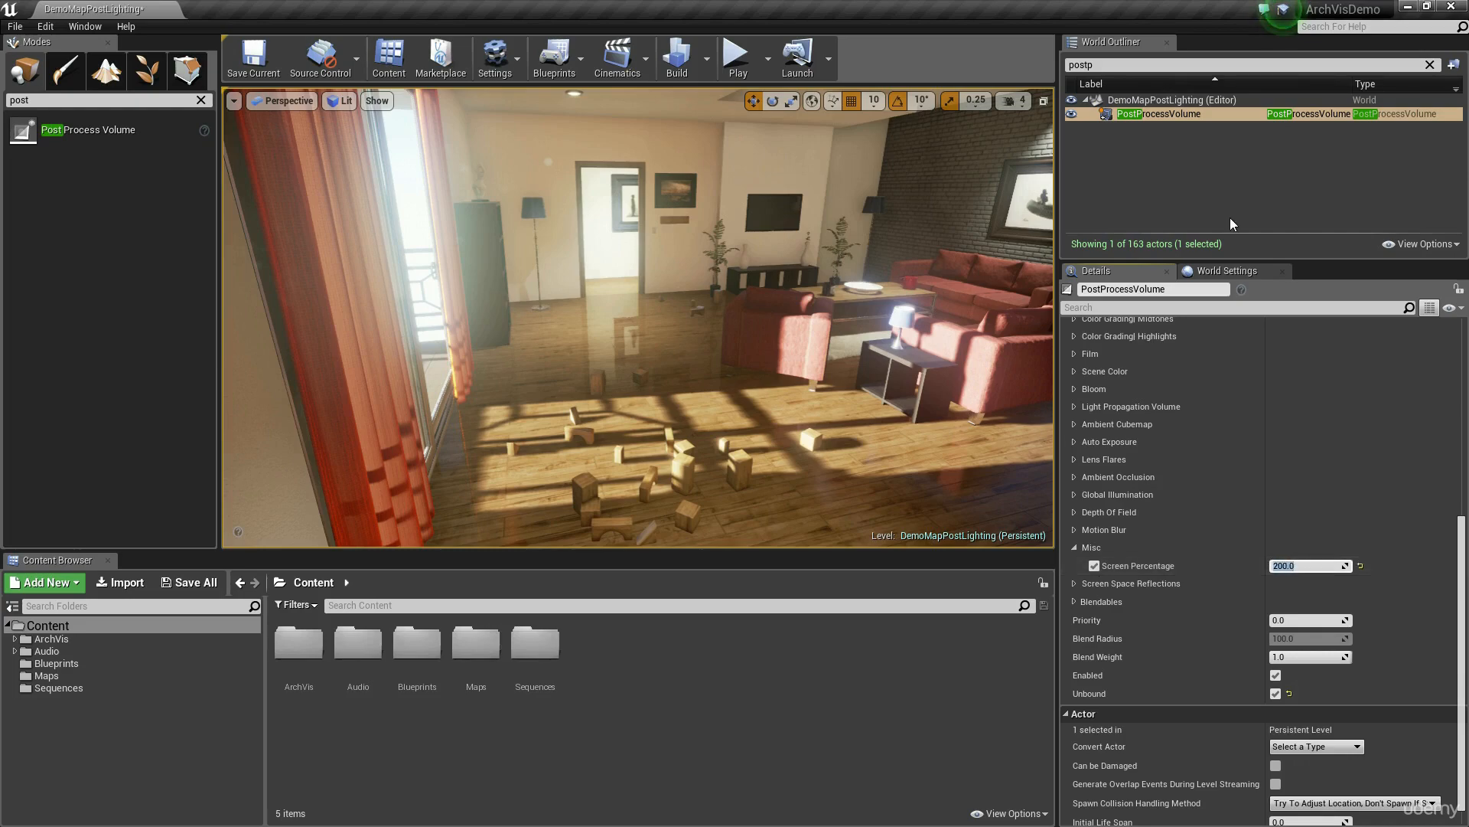
key(w)
mouse_move(811, 381)
right_down()
mouse_move(838, 364)
mouse_move(811, 382)
right_up()
Step: Return the Screen Percentage to 100, disable its override, and collapse the Misc settings
click(1311, 565)
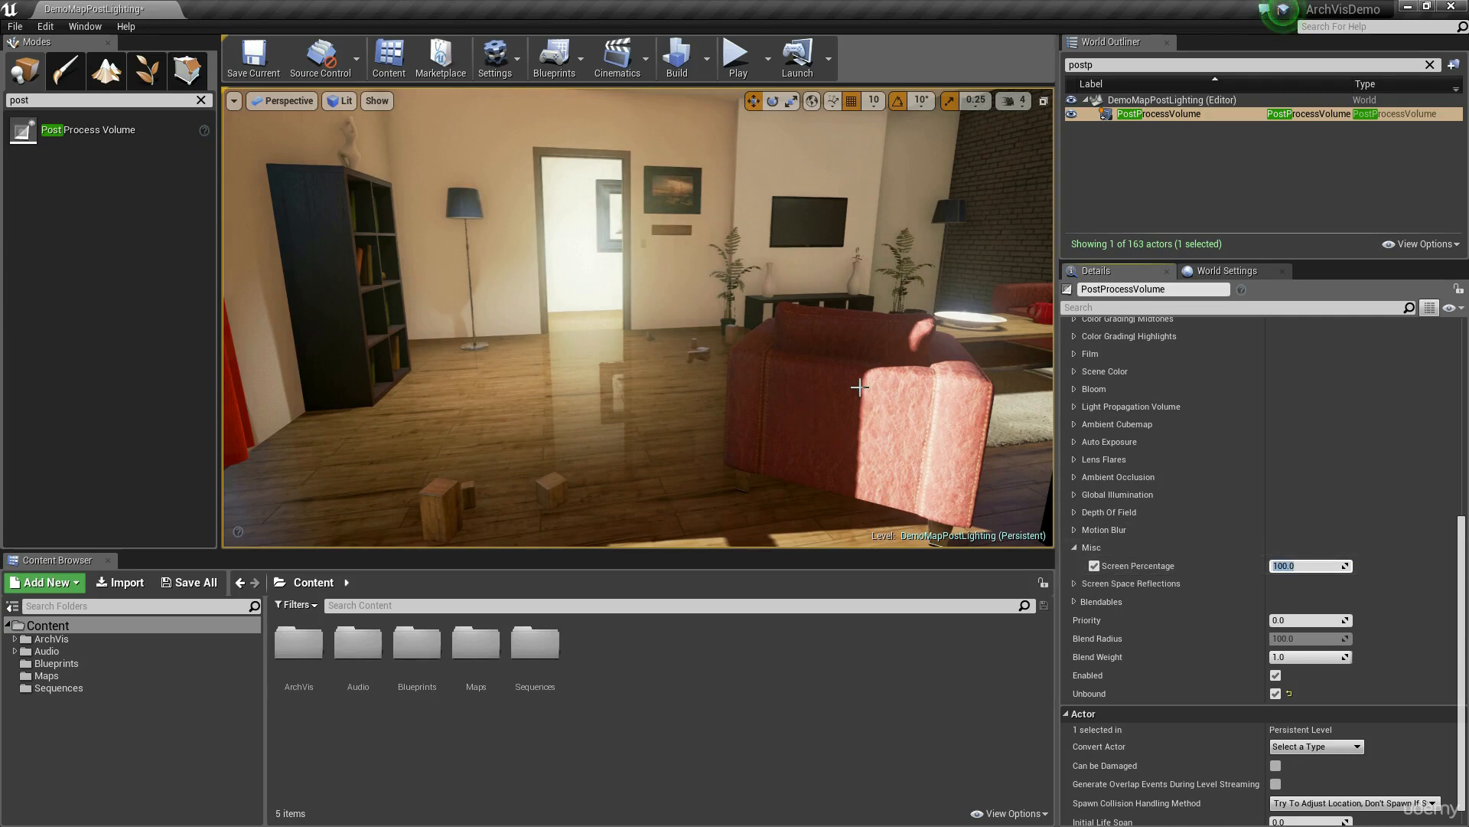
mouse_move(1130, 563)
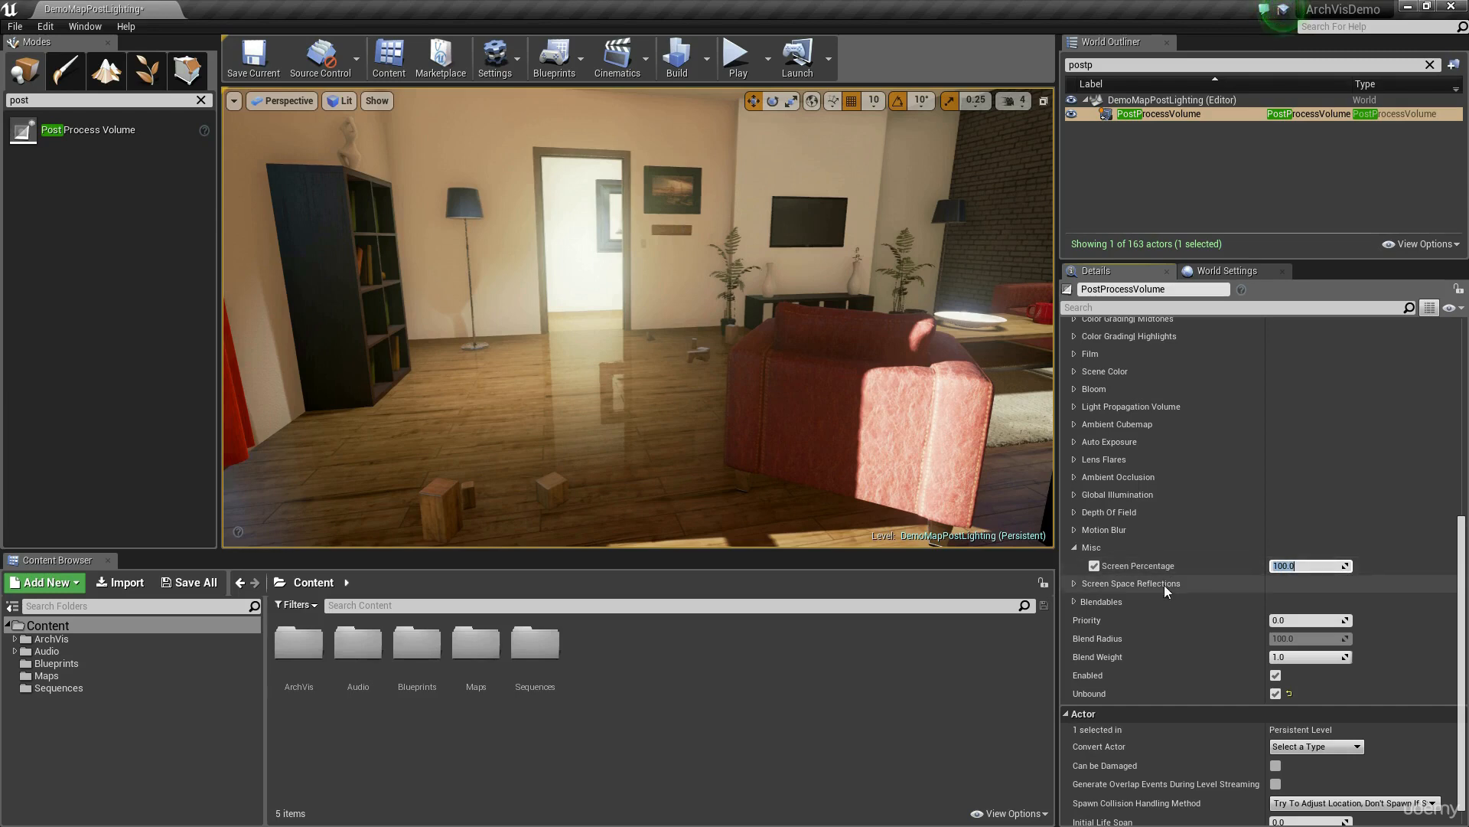
click(1096, 564)
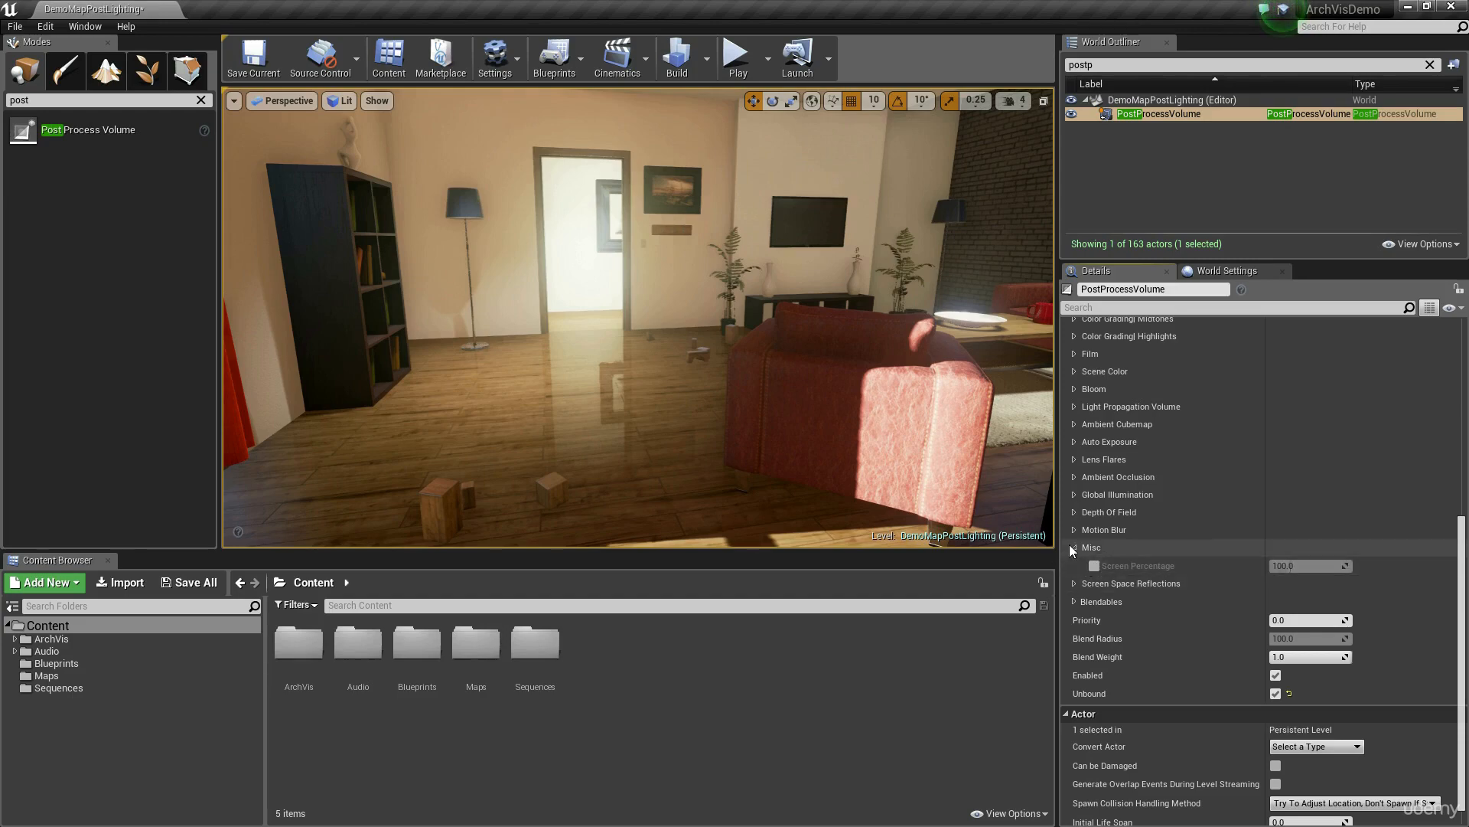
click(1073, 547)
Step: Expand the Screen Space Reflections settings and examine the floor and wooden blocks near the window in the Reflections view mode
click(1075, 566)
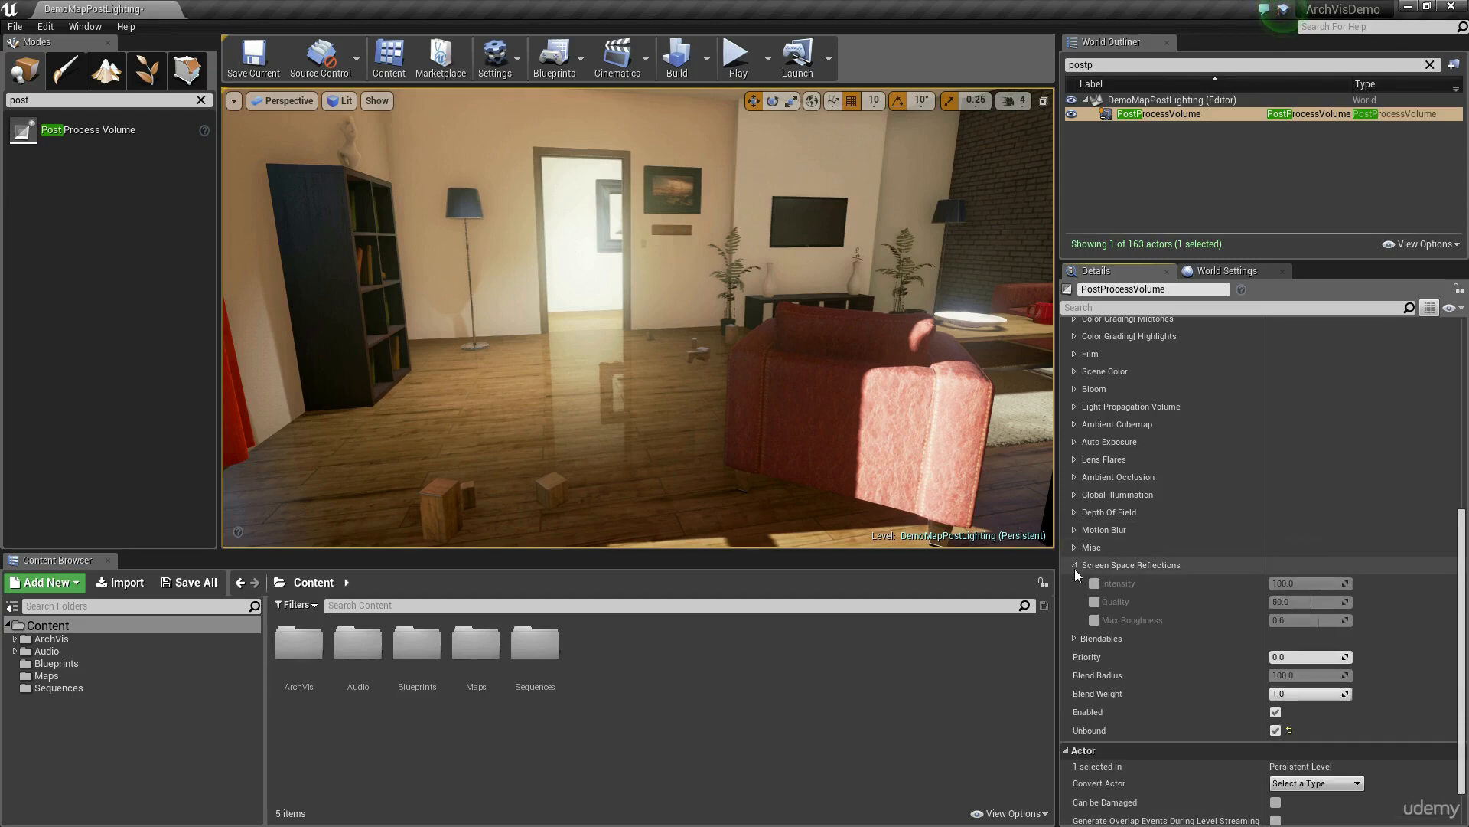
right_drag(941, 492, 711, 513)
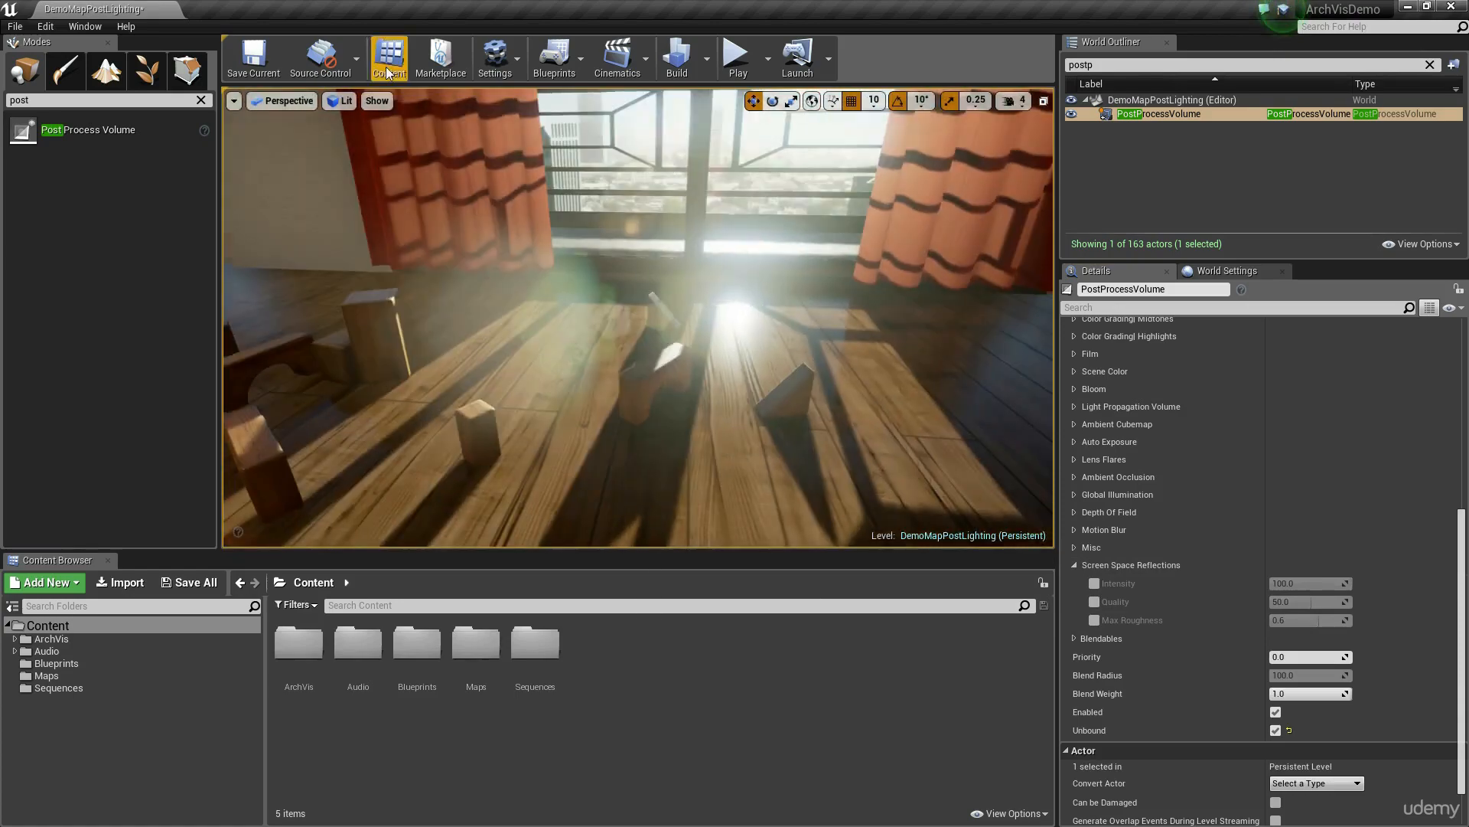
click(339, 101)
click(383, 224)
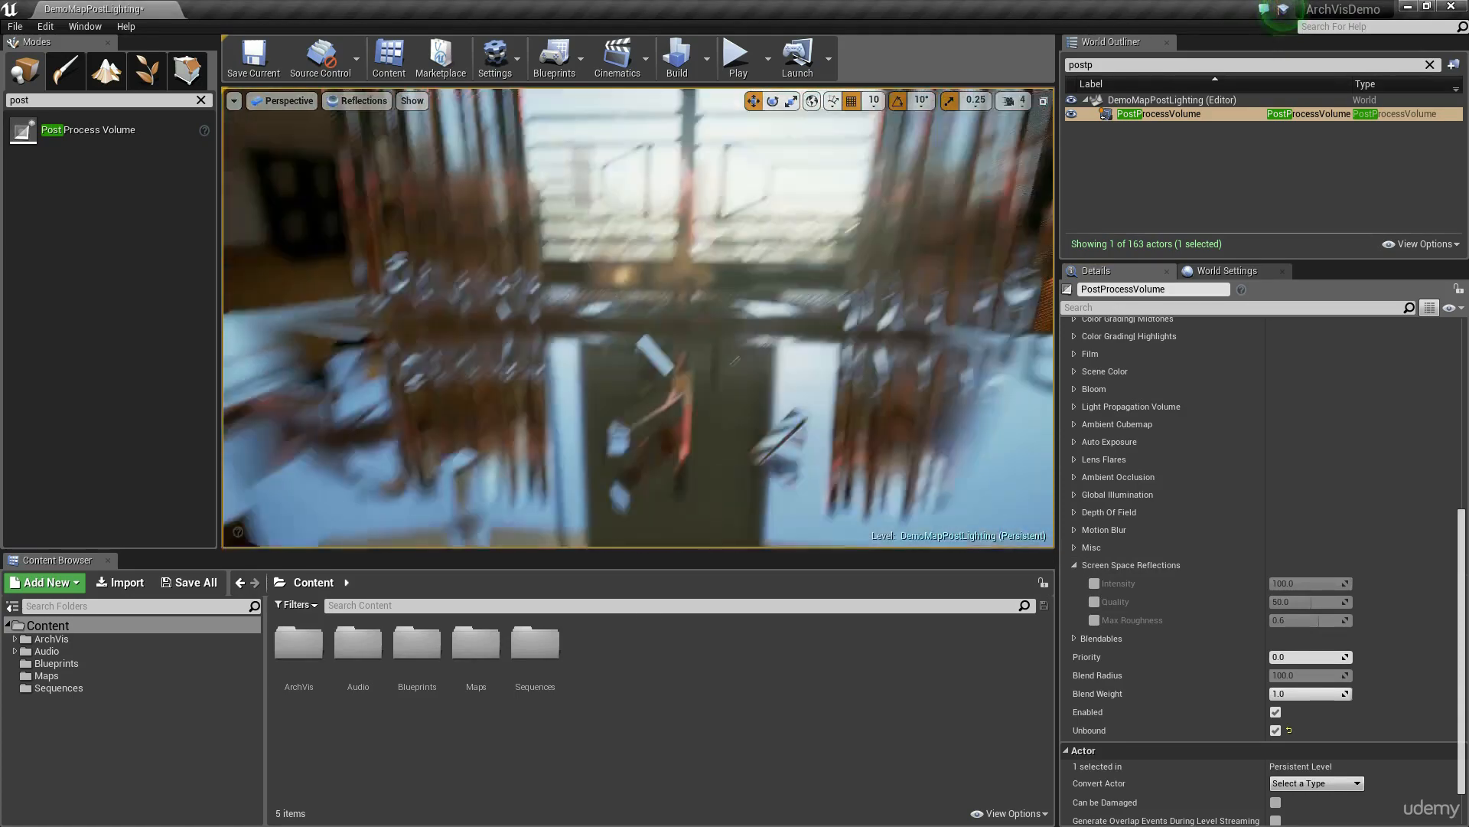
right_drag(859, 347, 712, 404)
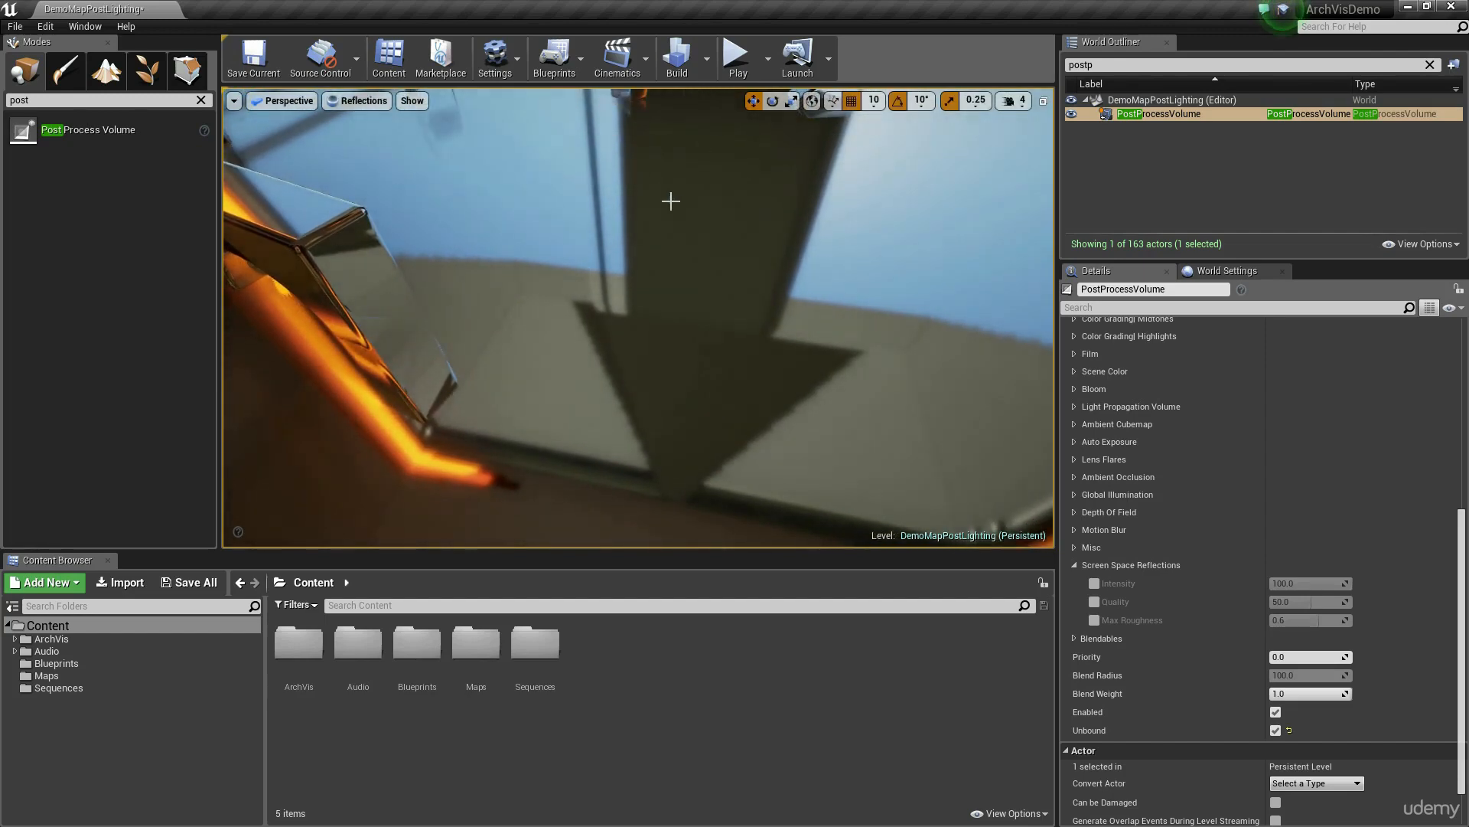
right_drag(671, 201, 691, 224)
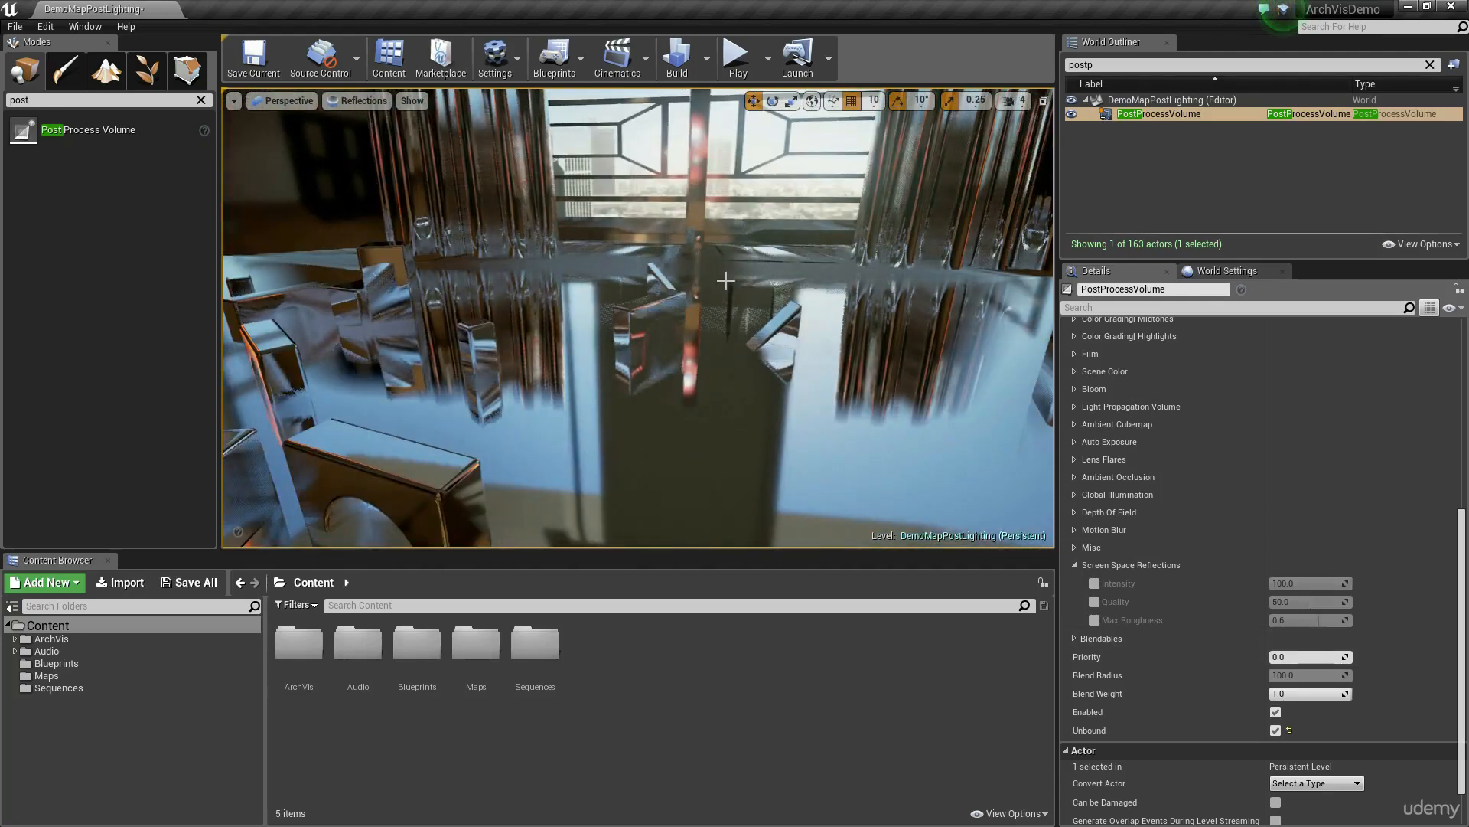
Step: Enable the Screen Space Reflections Quality override at 100 and the Max Roughness override at 1.0
click(1095, 602)
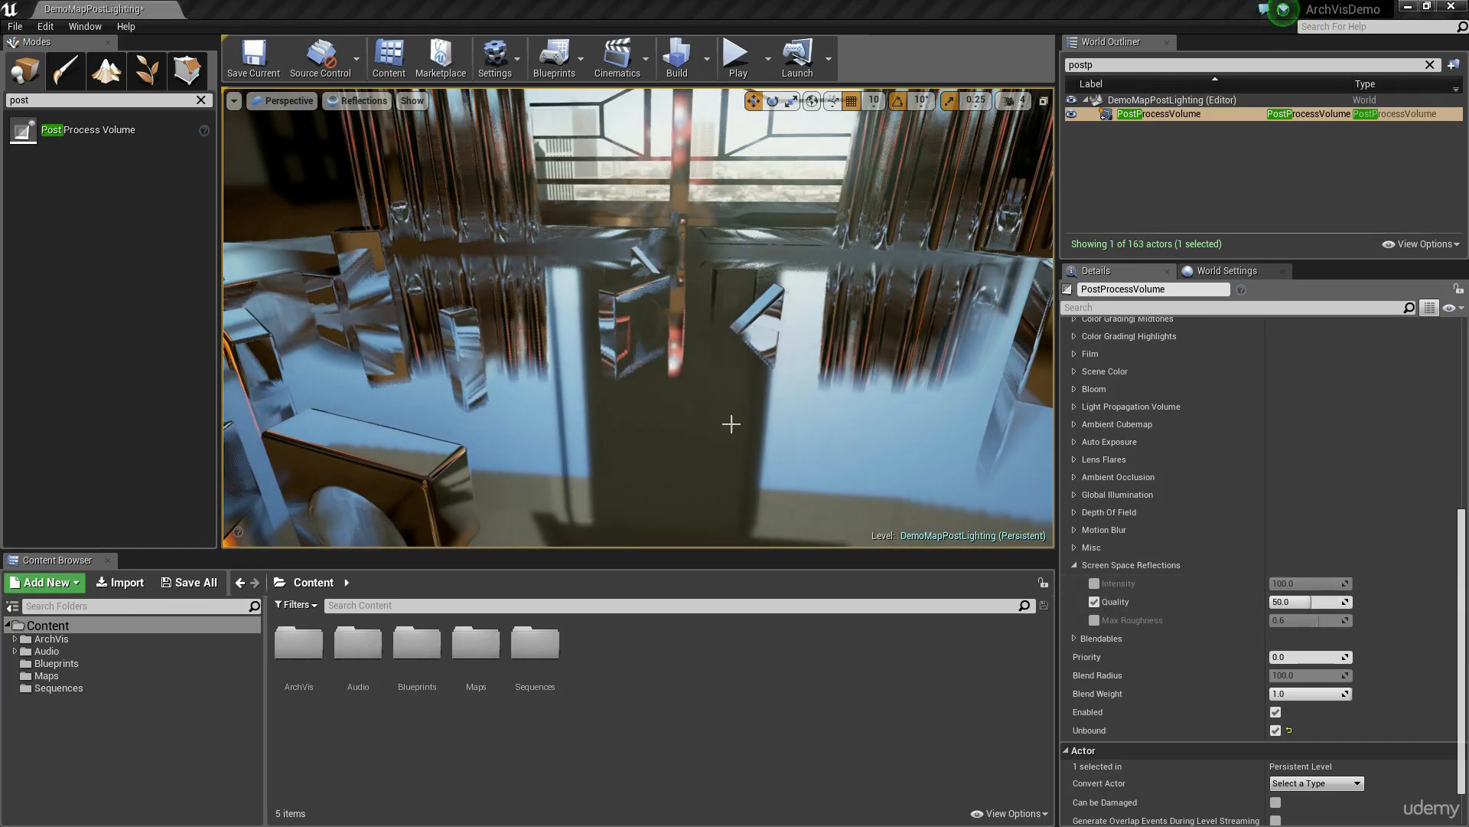
drag(1311, 602, 1353, 602)
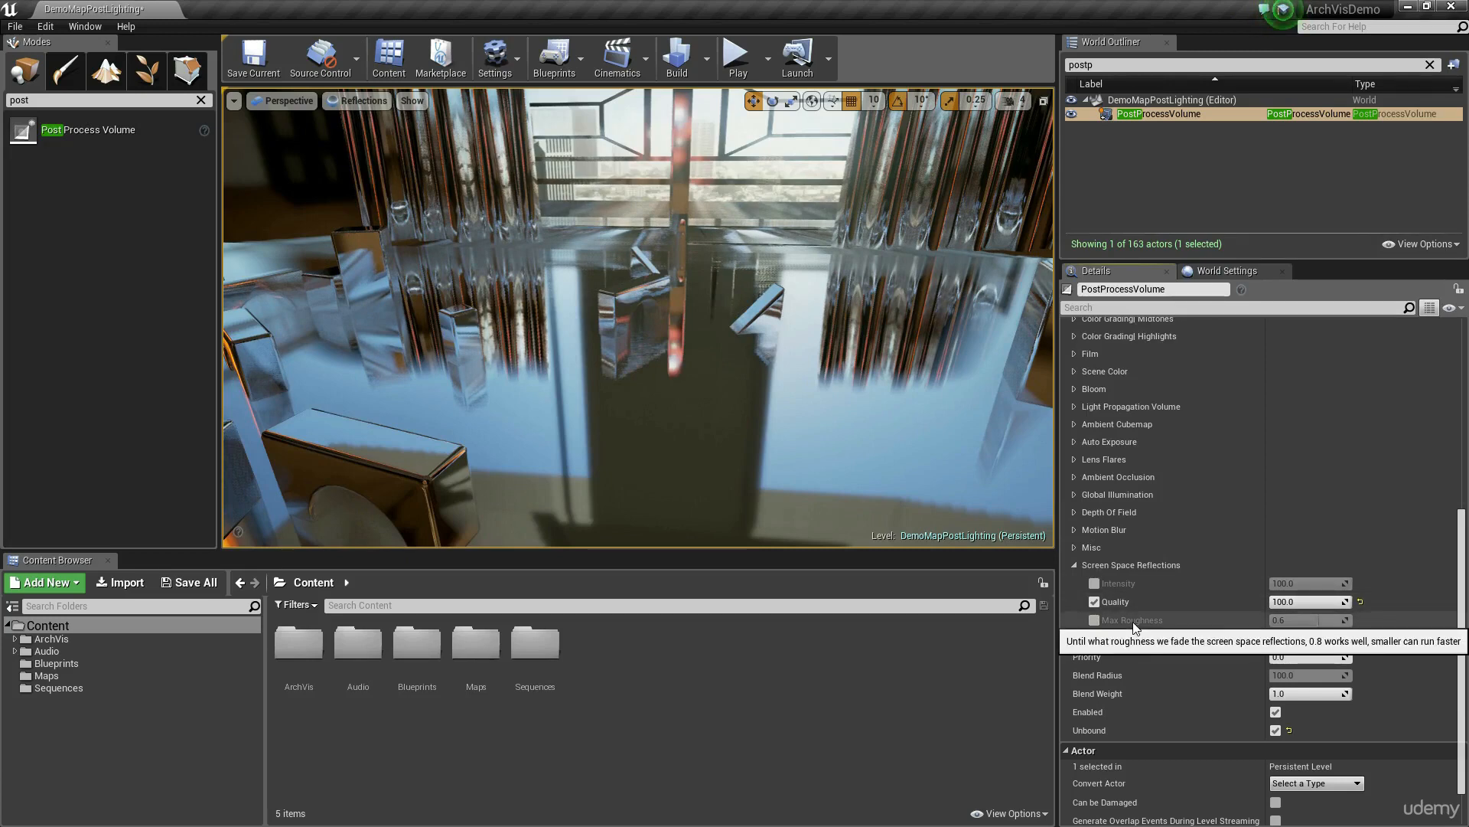
click(361, 102)
click(360, 103)
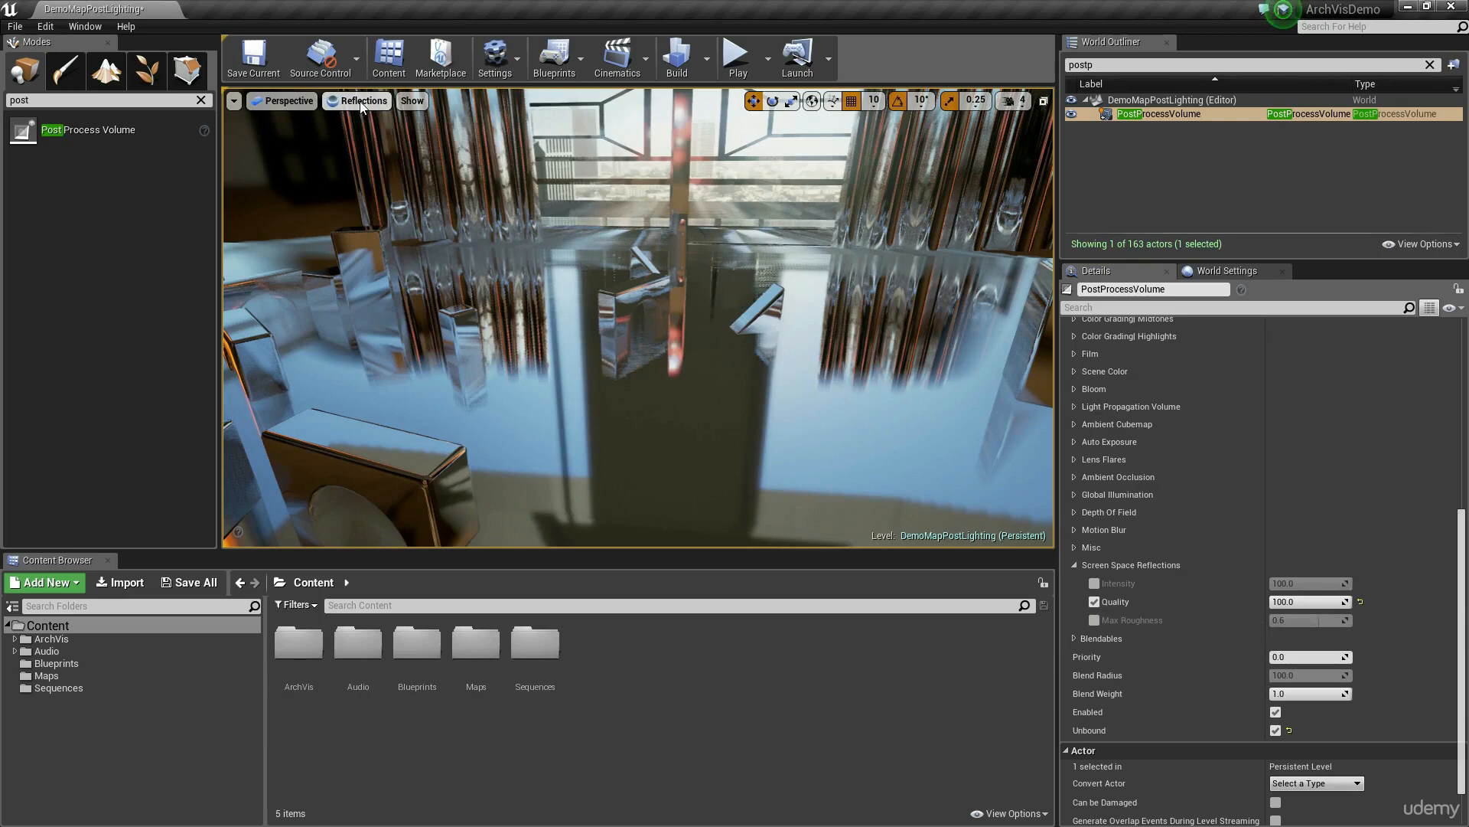
click(1095, 620)
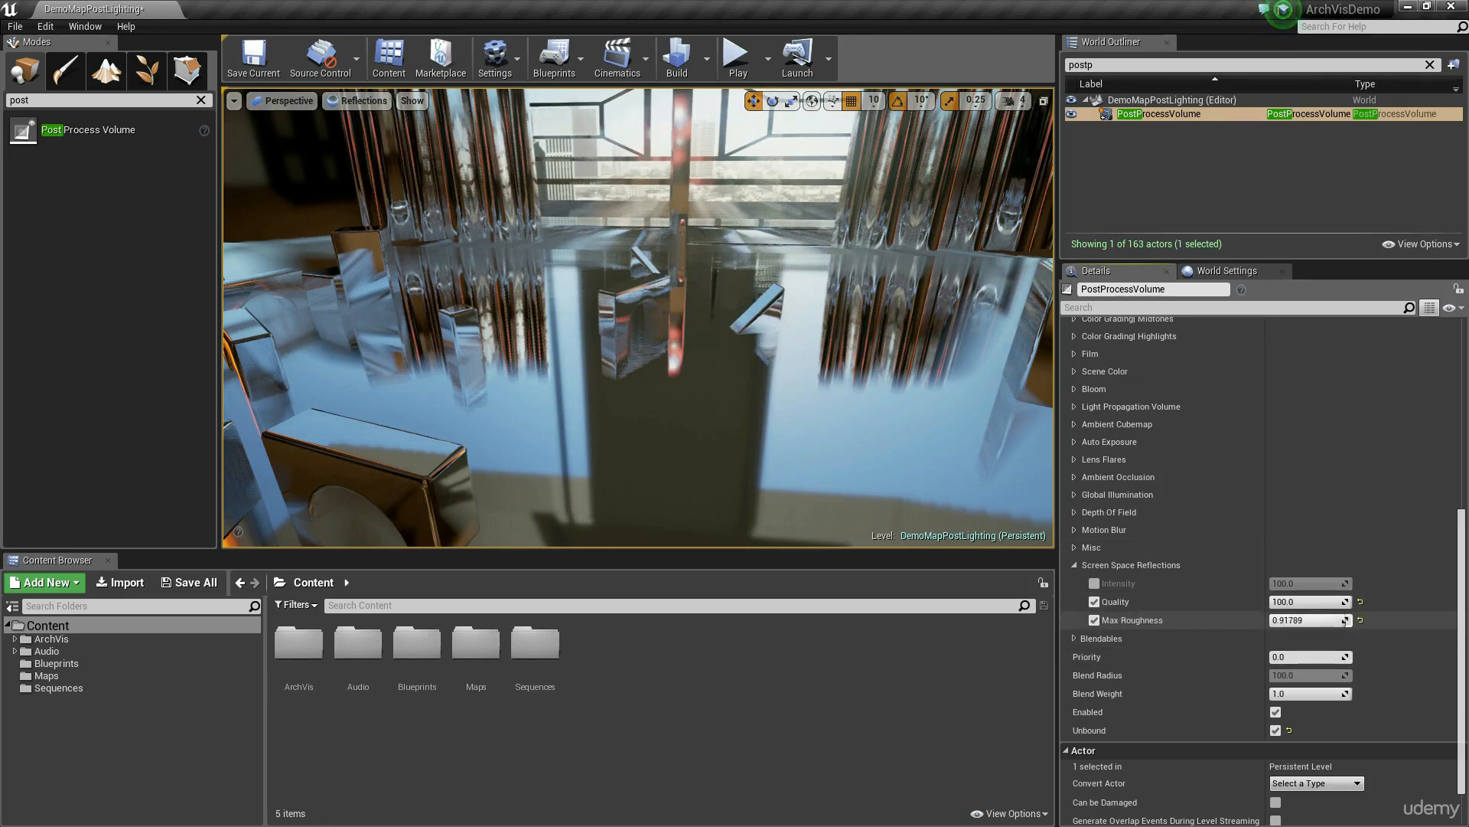
drag(1311, 620, 1347, 620)
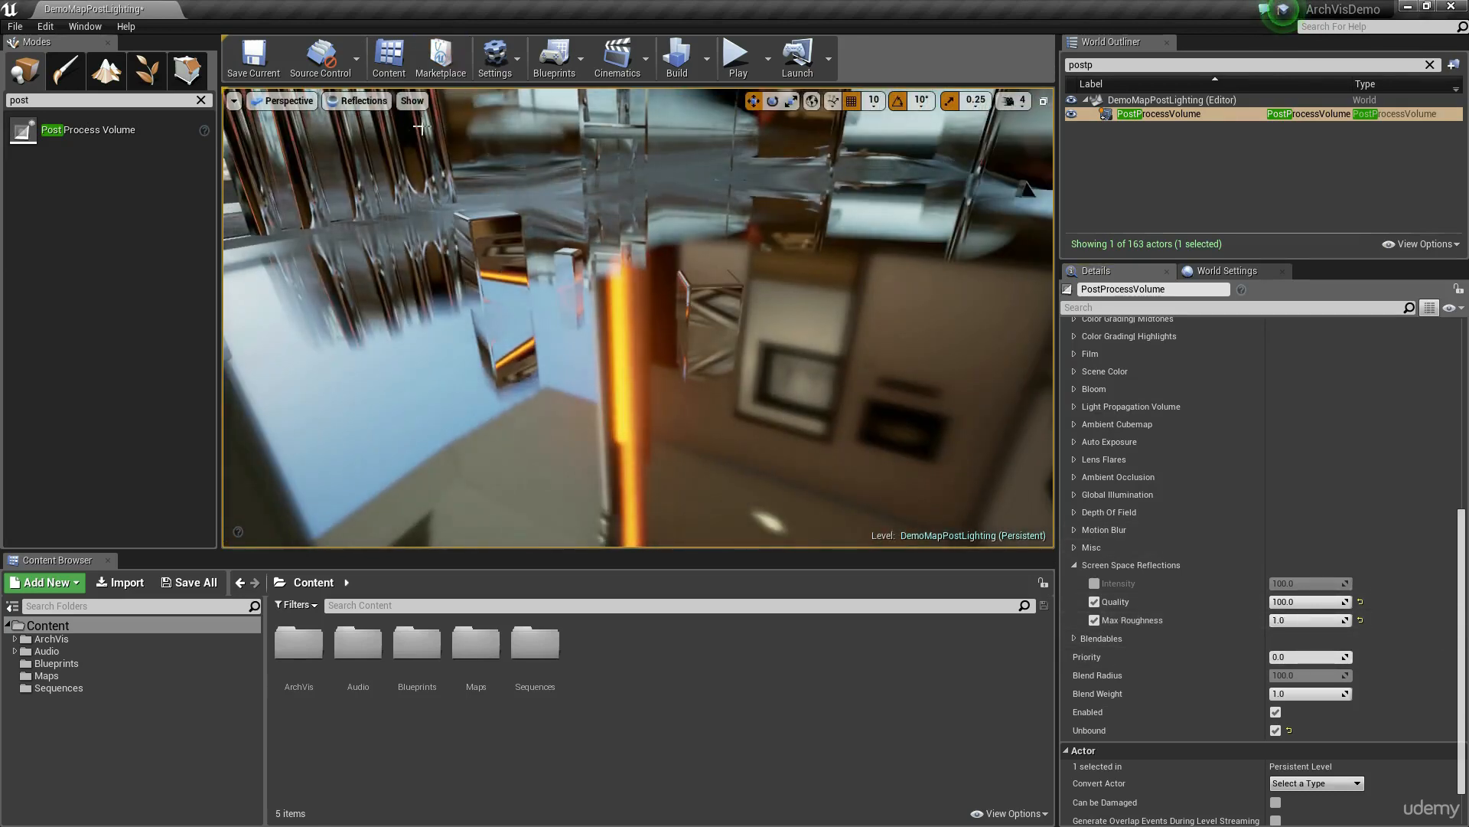
Step: Return the viewport to the Lit view mode and look closely at the wooden blocks on the floor
click(366, 104)
click(388, 130)
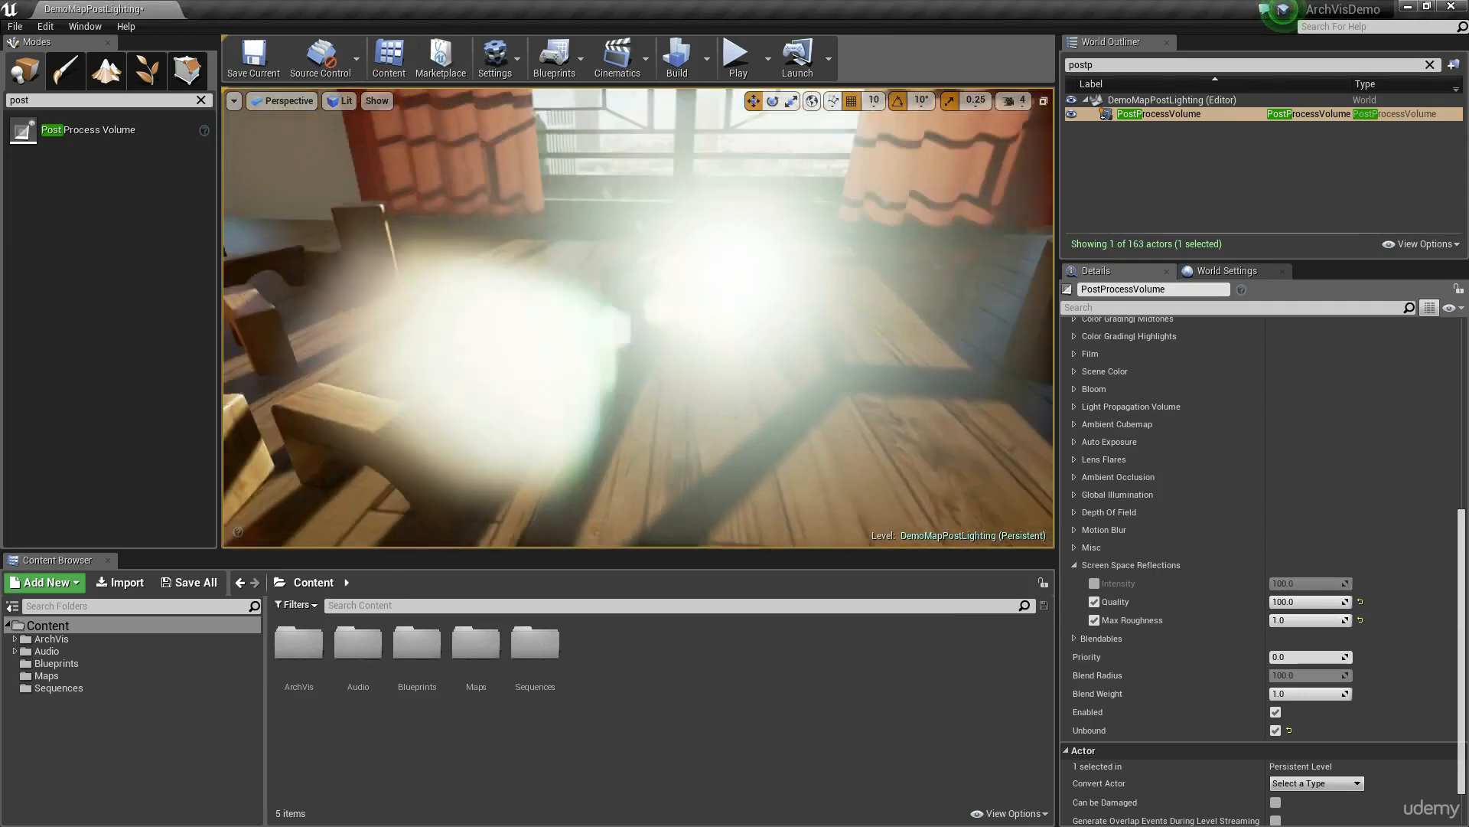
mouse_move(984, 423)
right_down()
mouse_move(980, 391)
mouse_move(984, 424)
right_up()
Step: Try Max Roughness values including 1.0 and 0.0 for the Screen Space Reflections, and set it to 0.7
mouse_move(1328, 620)
mouse_down()
mouse_move(1274, 620)
mouse_move(1322, 622)
mouse_up()
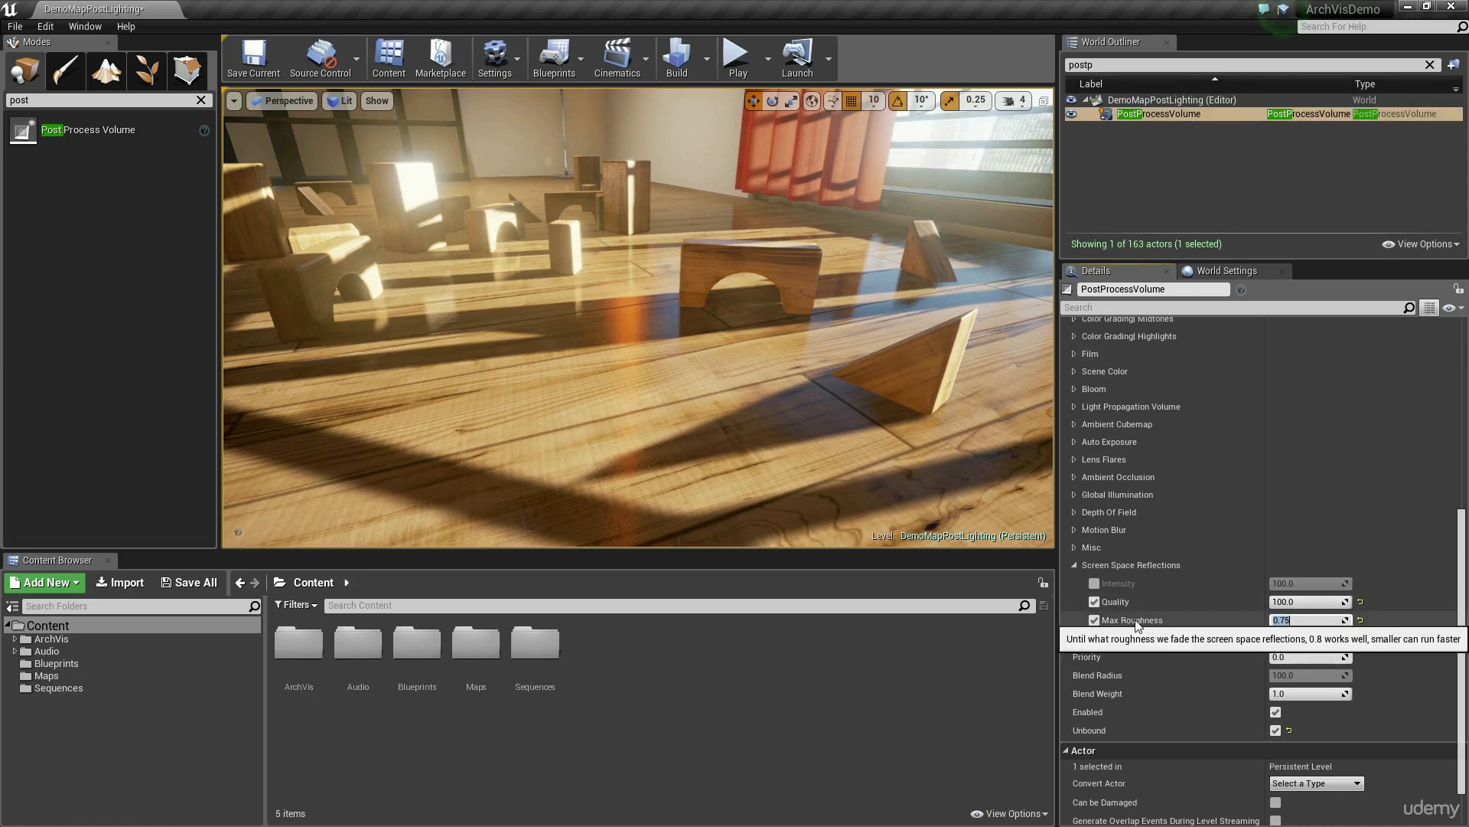
text(0.2)
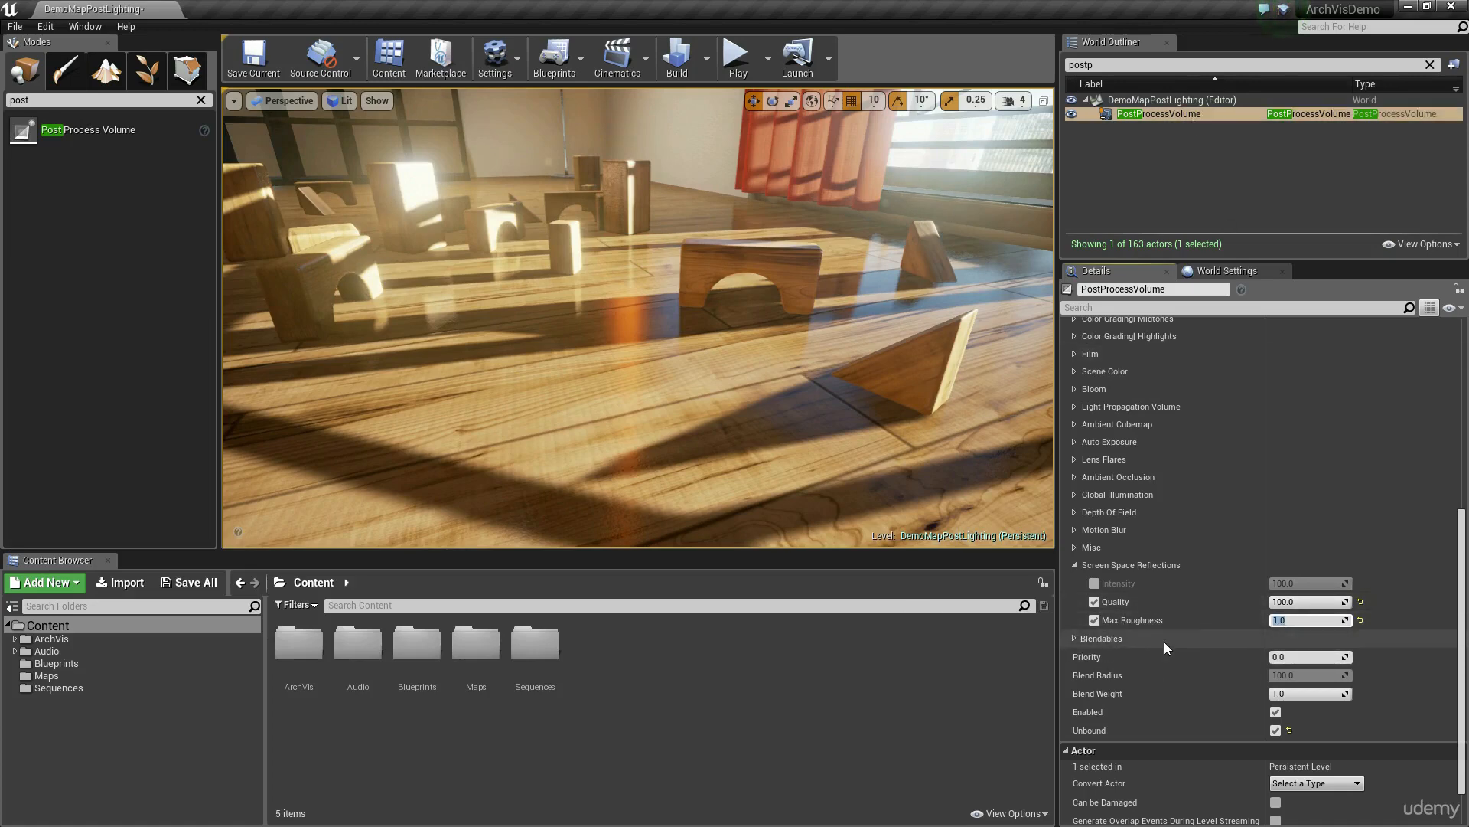
key(Return)
text(0.010.7)
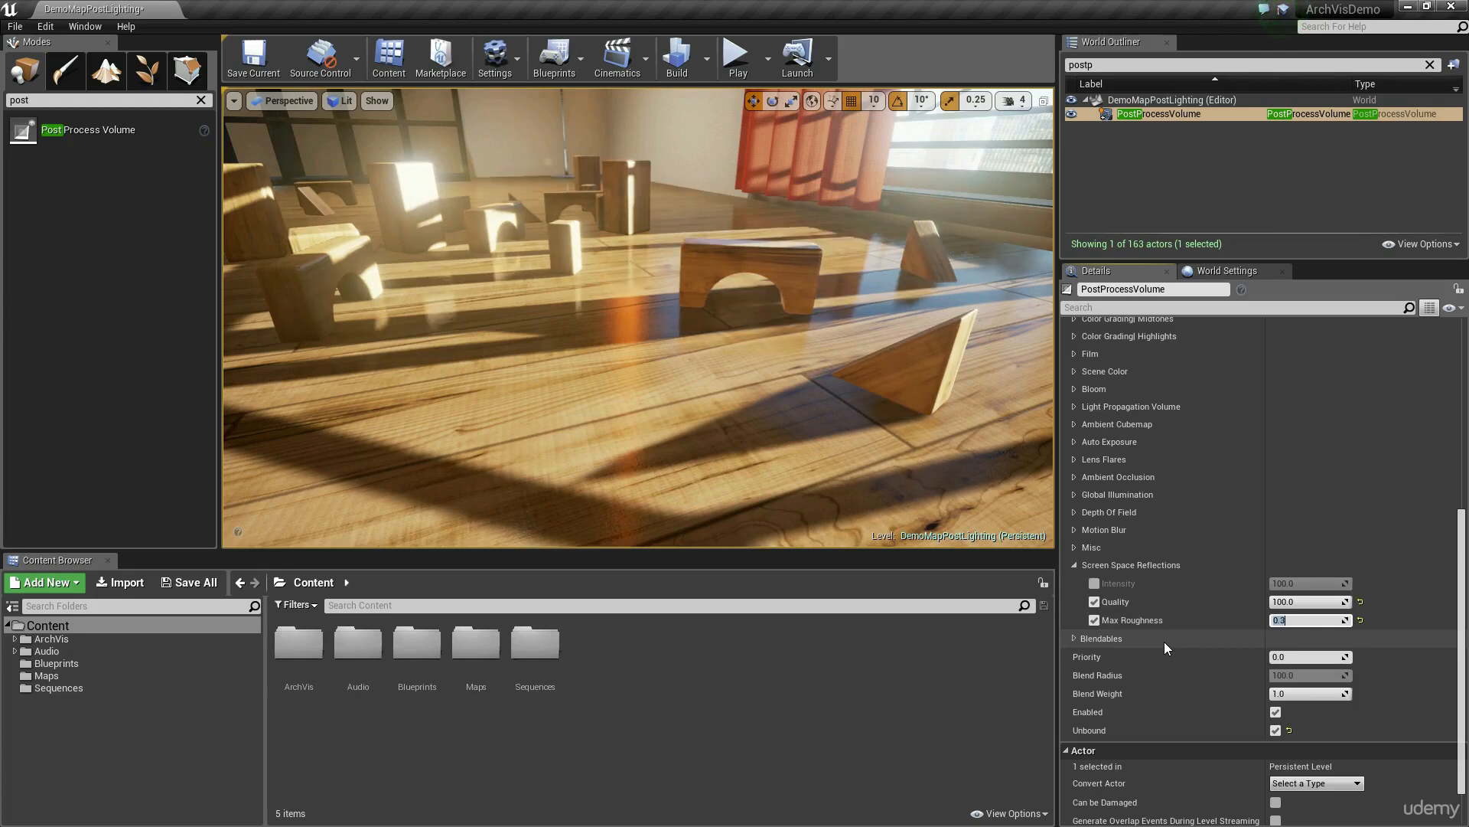
text(1)
key(Return)
text(1)
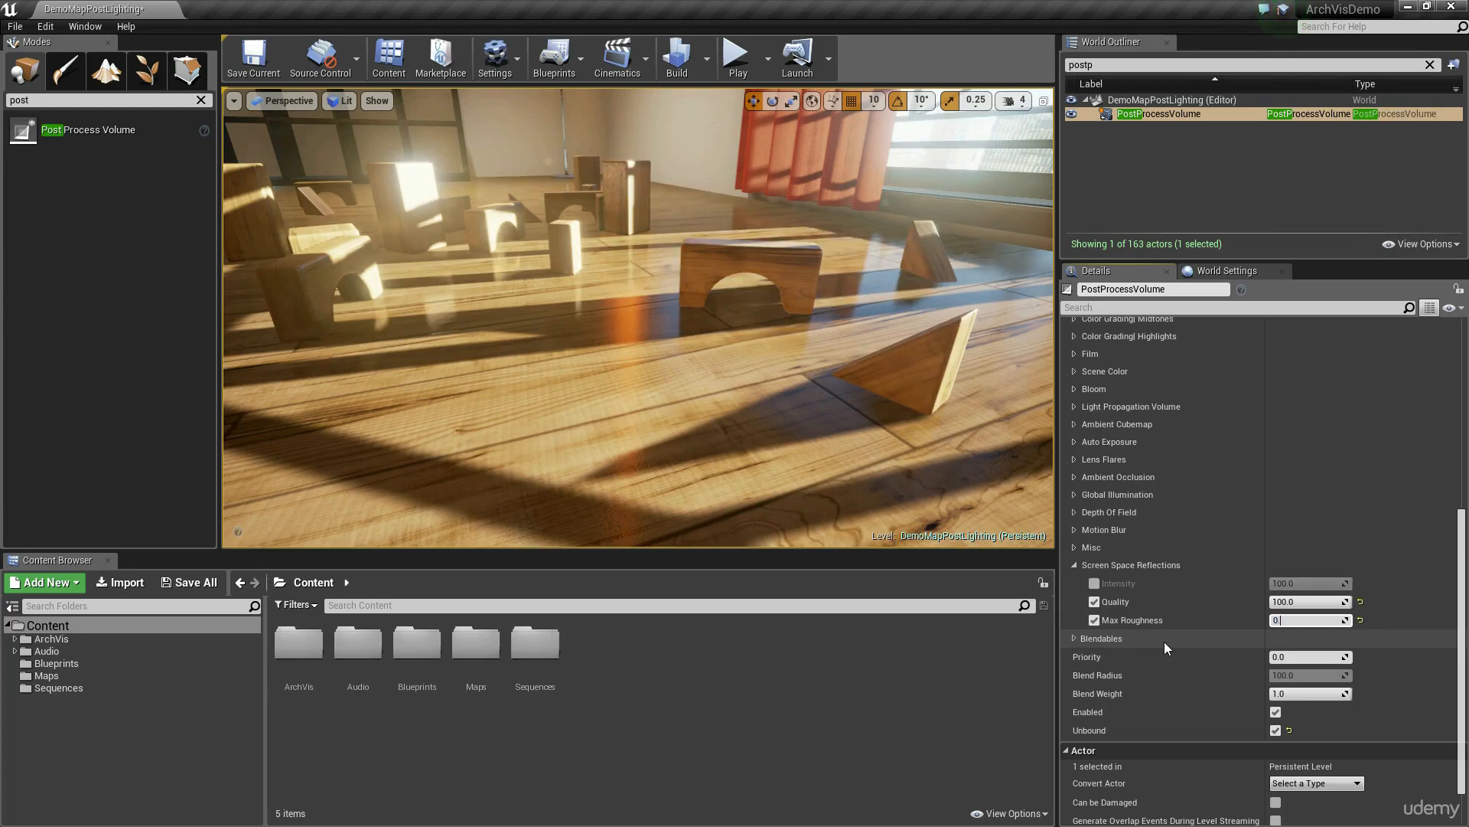
key(Return)
Step: View the reflections across the room, collapse the Screen Space Reflections settings, and look over the Blendables settings
right_drag(639, 318, 796, 367)
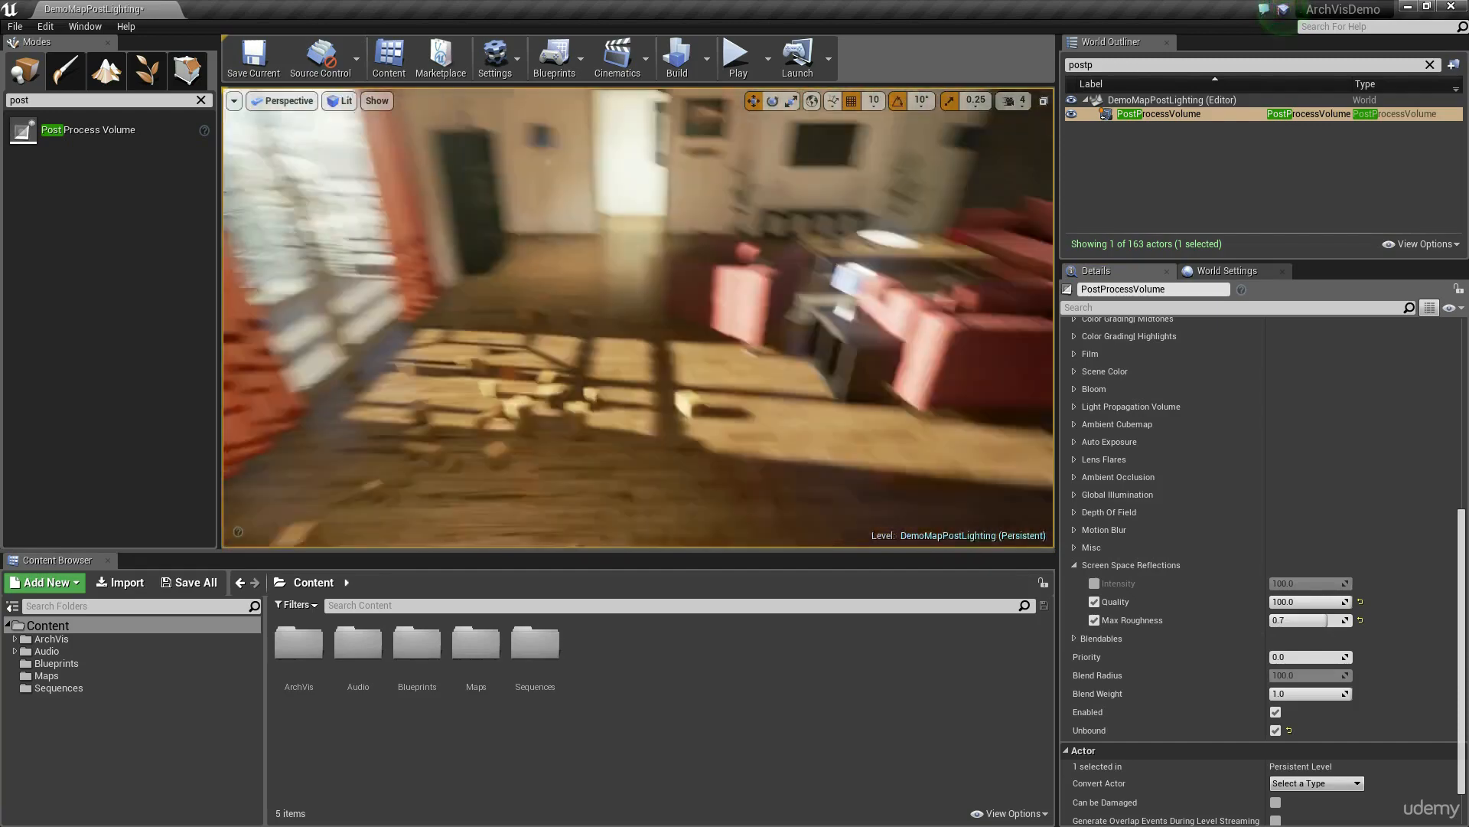
right_drag(639, 317, 787, 373)
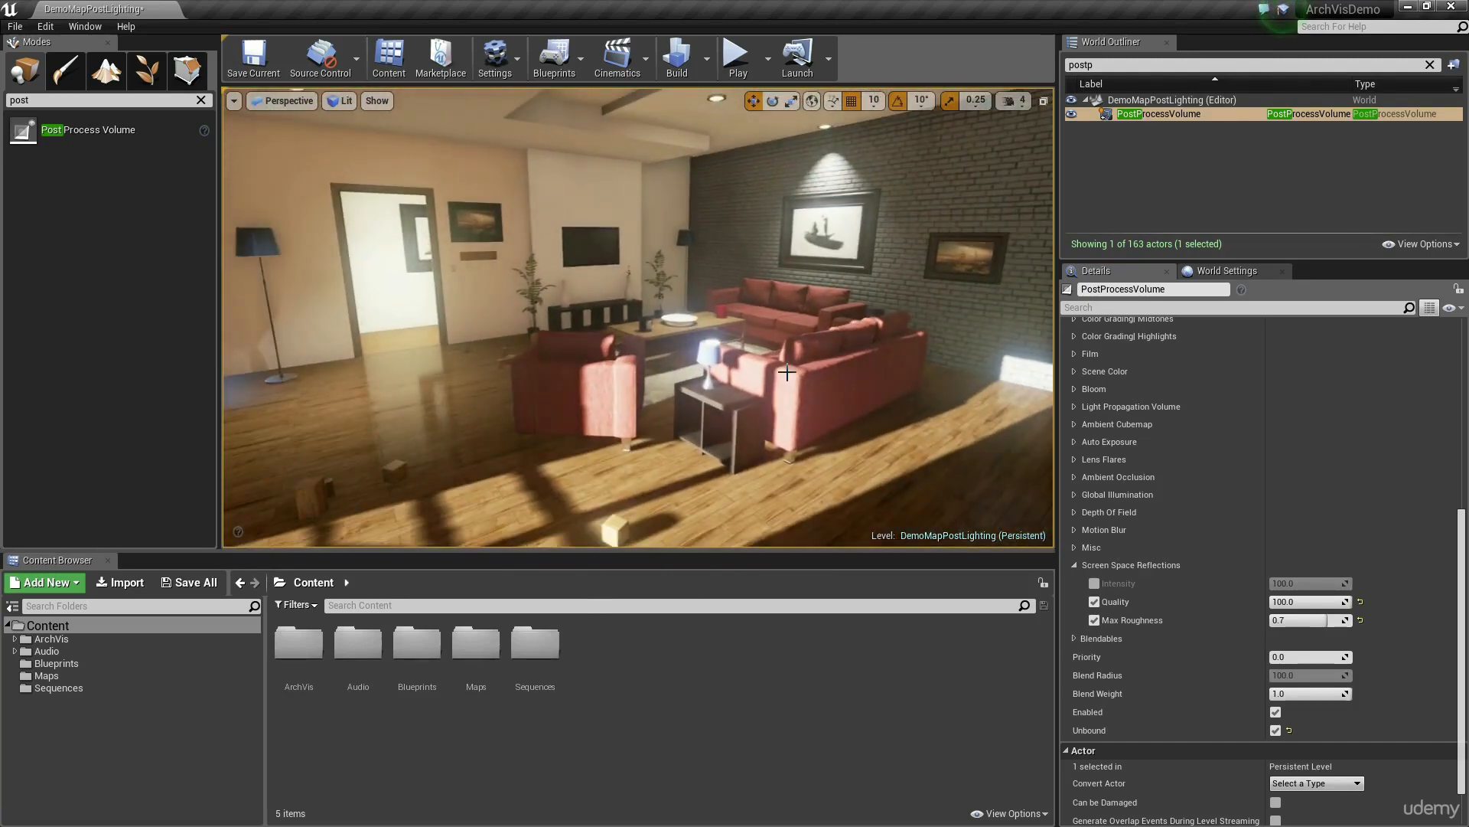
scroll(1154, 429, up, 8)
scroll(1151, 440, down, 8)
click(1074, 566)
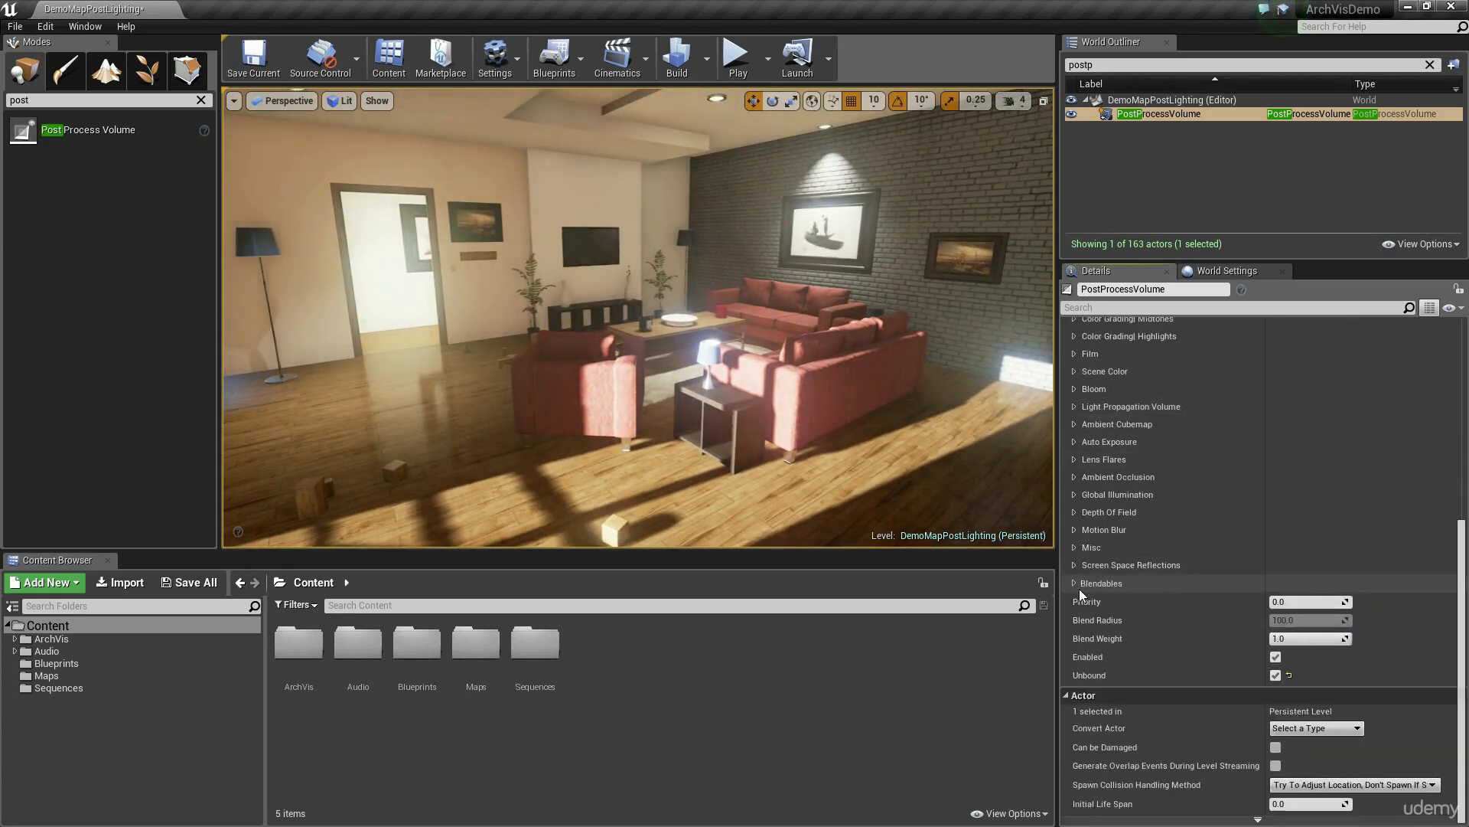
click(1074, 583)
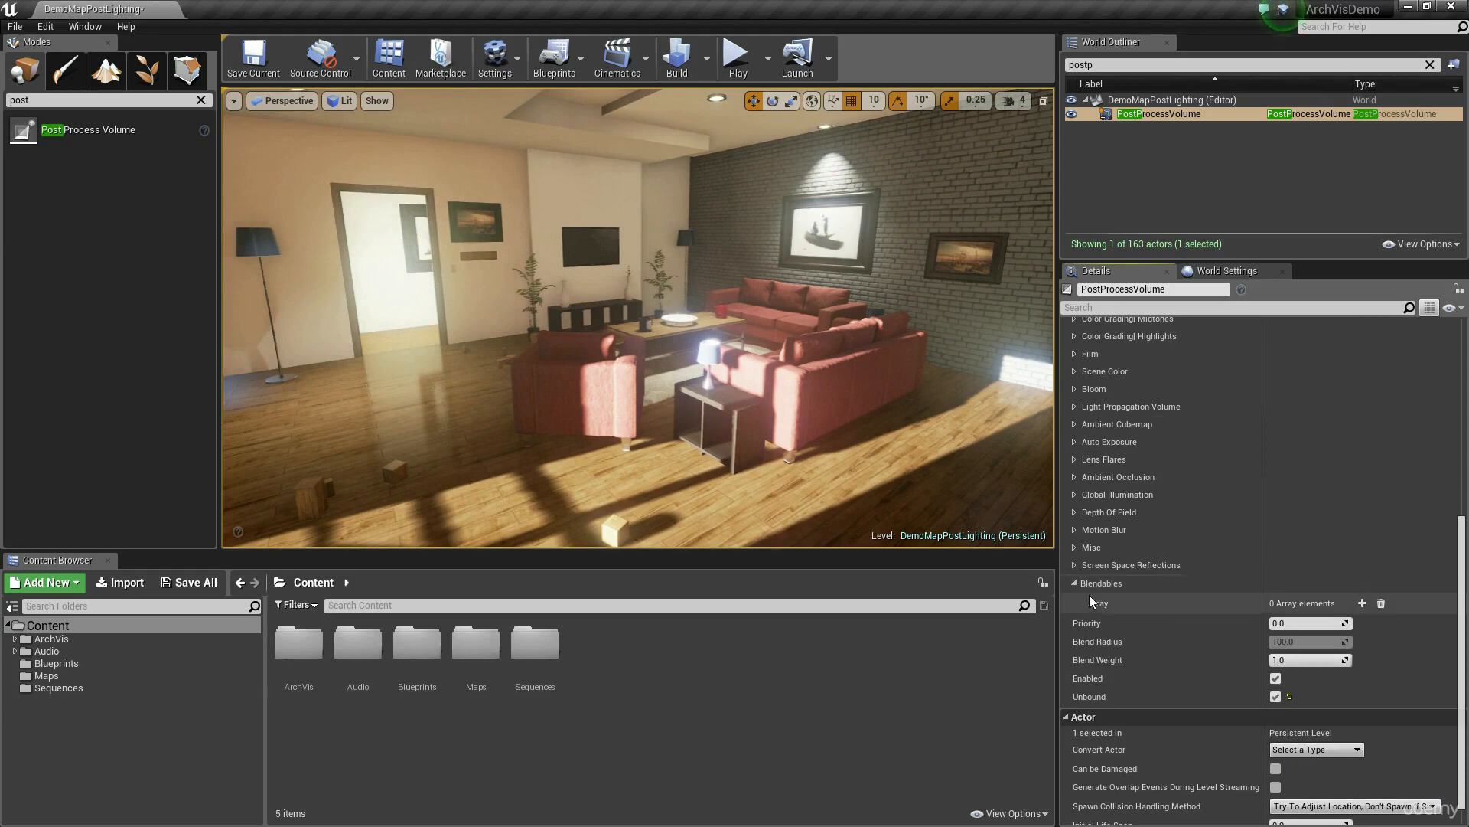
click(1073, 583)
Step: View the room towards the window, expand the Bloom settings, and set the Bloom Threshold to 3.0 after trying other values
scroll(1161, 522, up, 4)
scroll(1161, 521, up, 3)
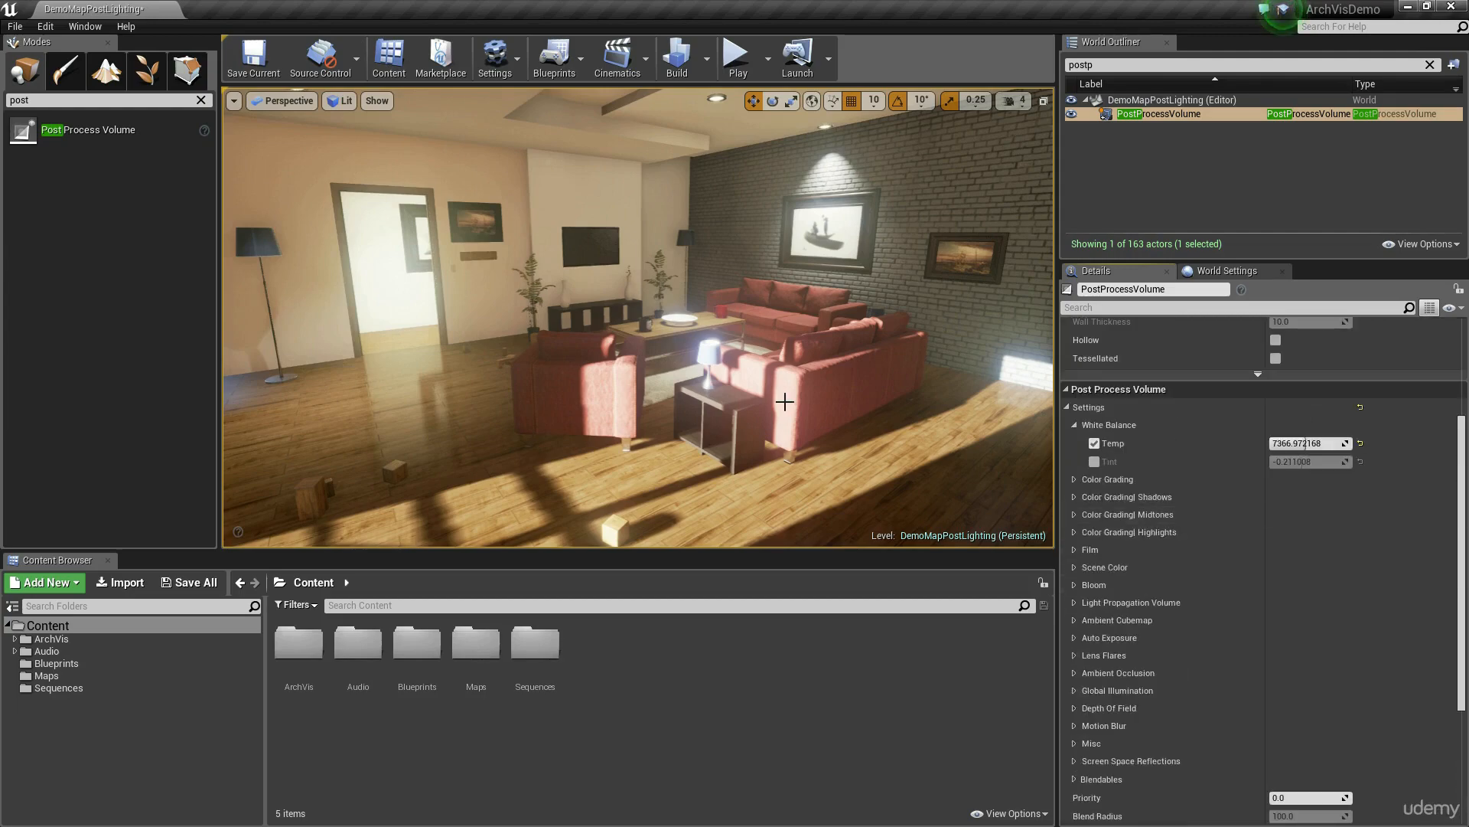
right_drag(784, 400, 551, 402)
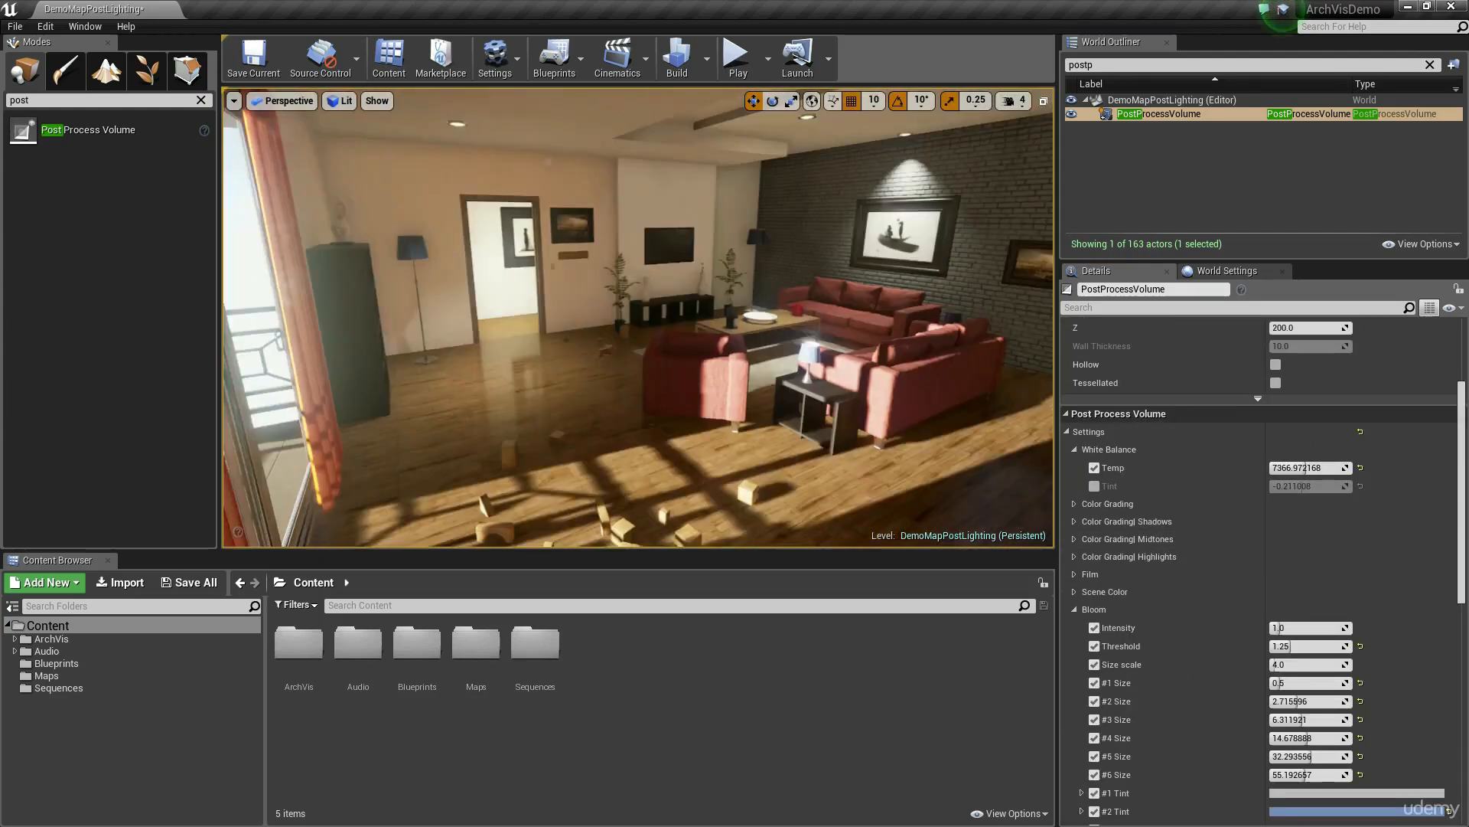
right_drag(784, 400, 612, 390)
right_drag(796, 264, 731, 270)
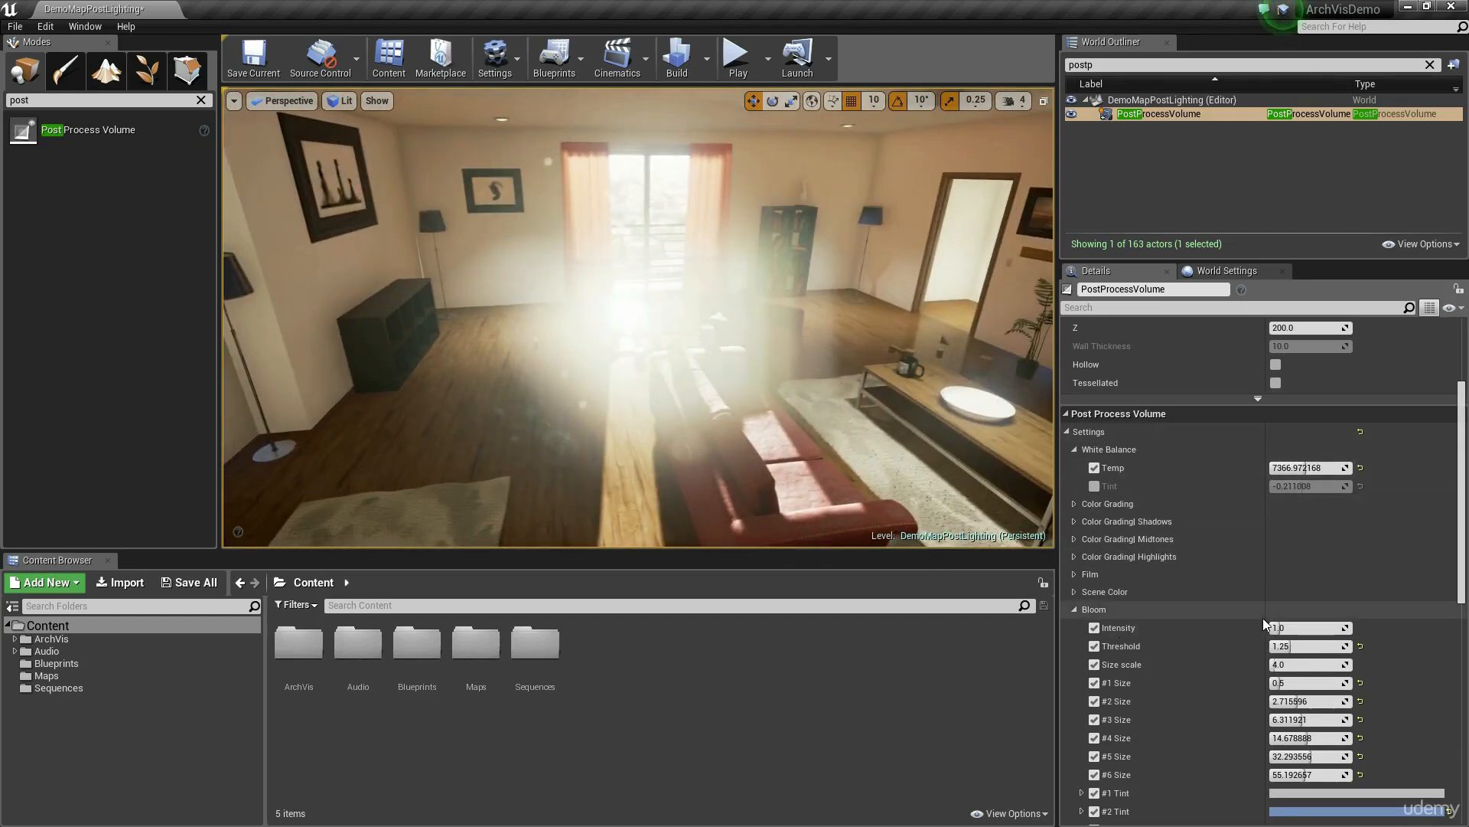
click(1293, 642)
text(0)
key(Return)
text(5.)
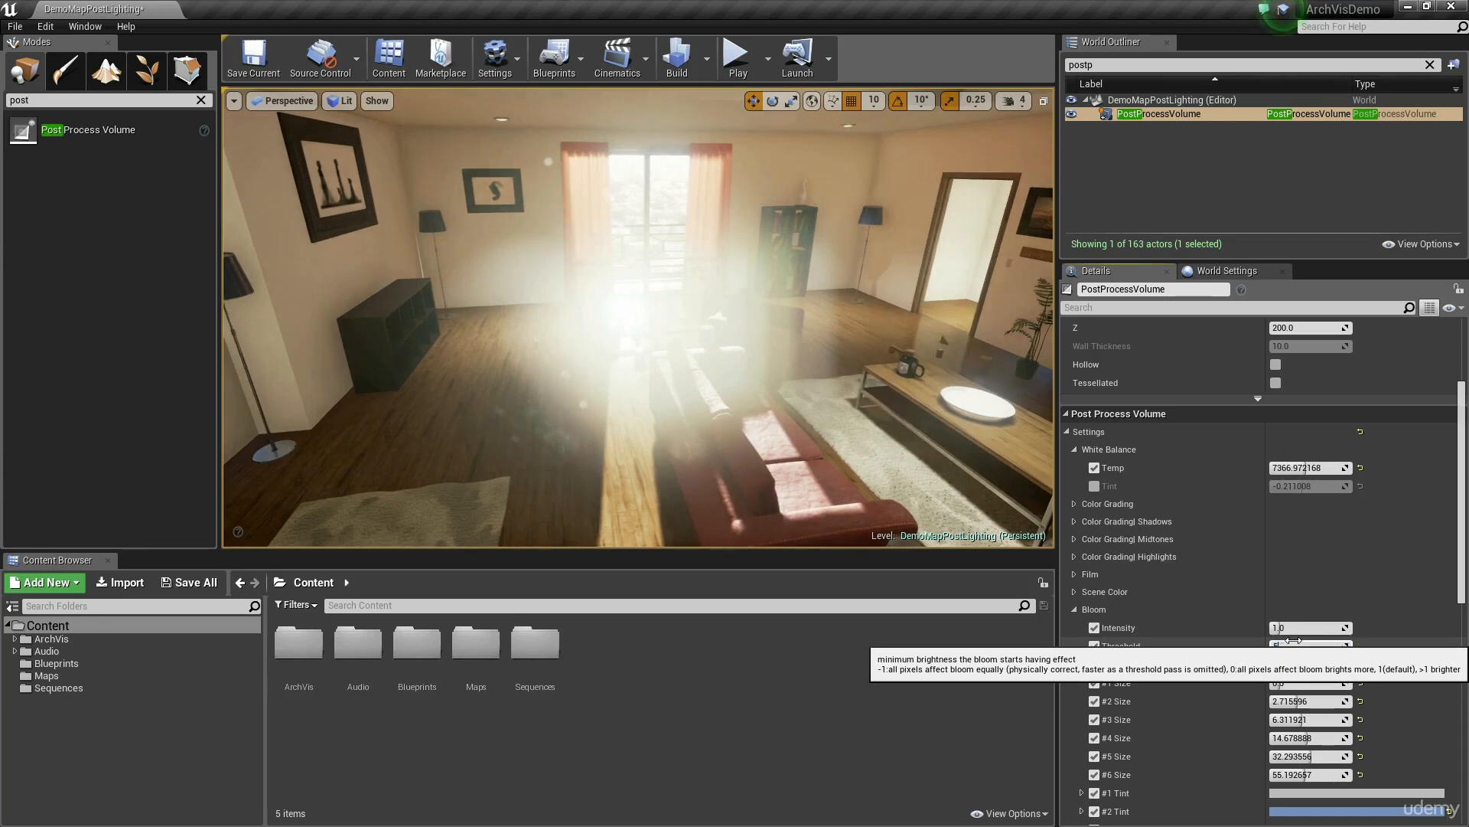
text(1)
key(Return)
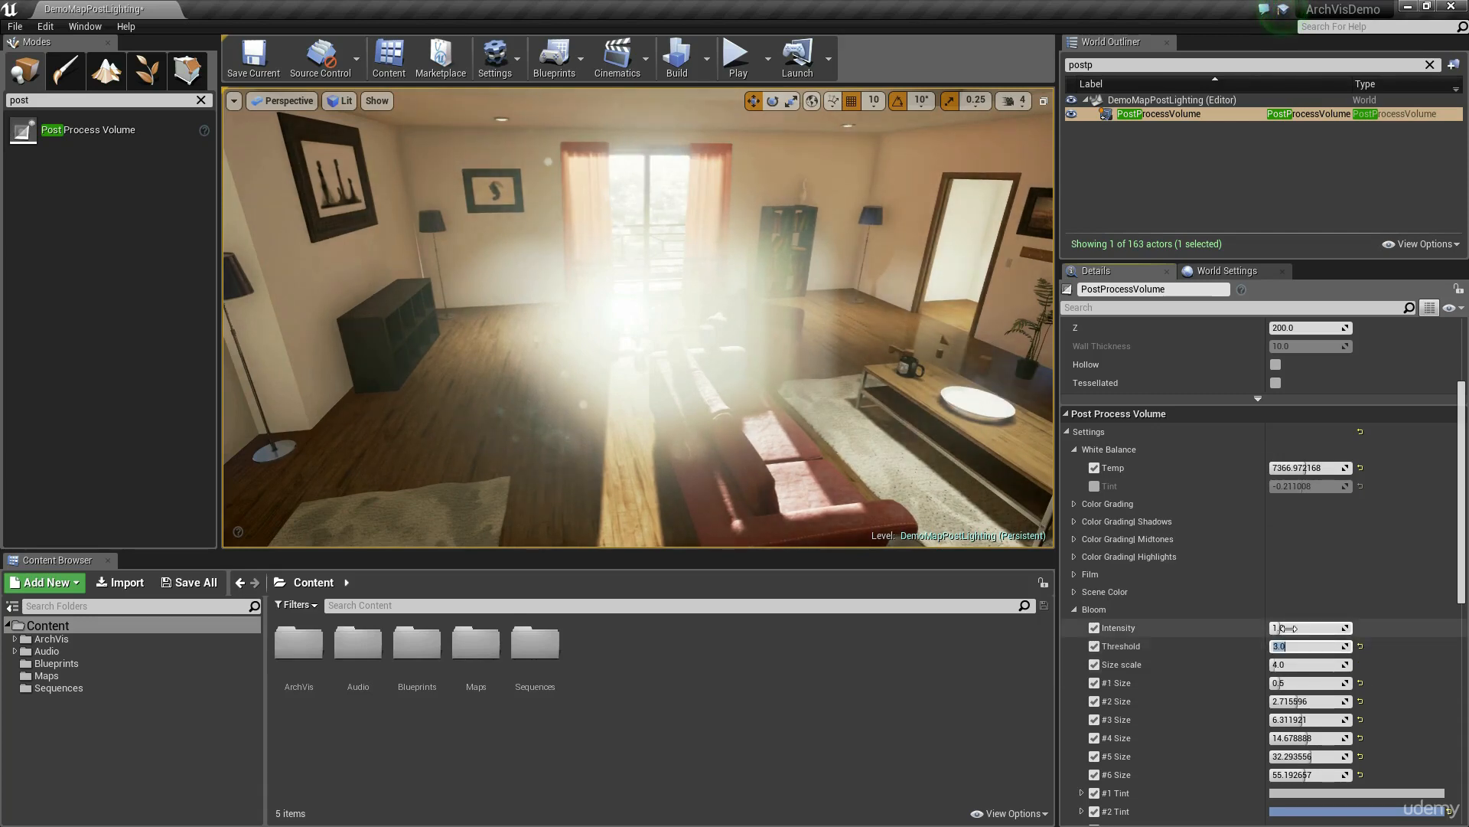
Step: Try lower Bloom Intensity values, set it to 0.1, and check the glow around the window
text(0)
key(Return)
text(.5)
key(Return)
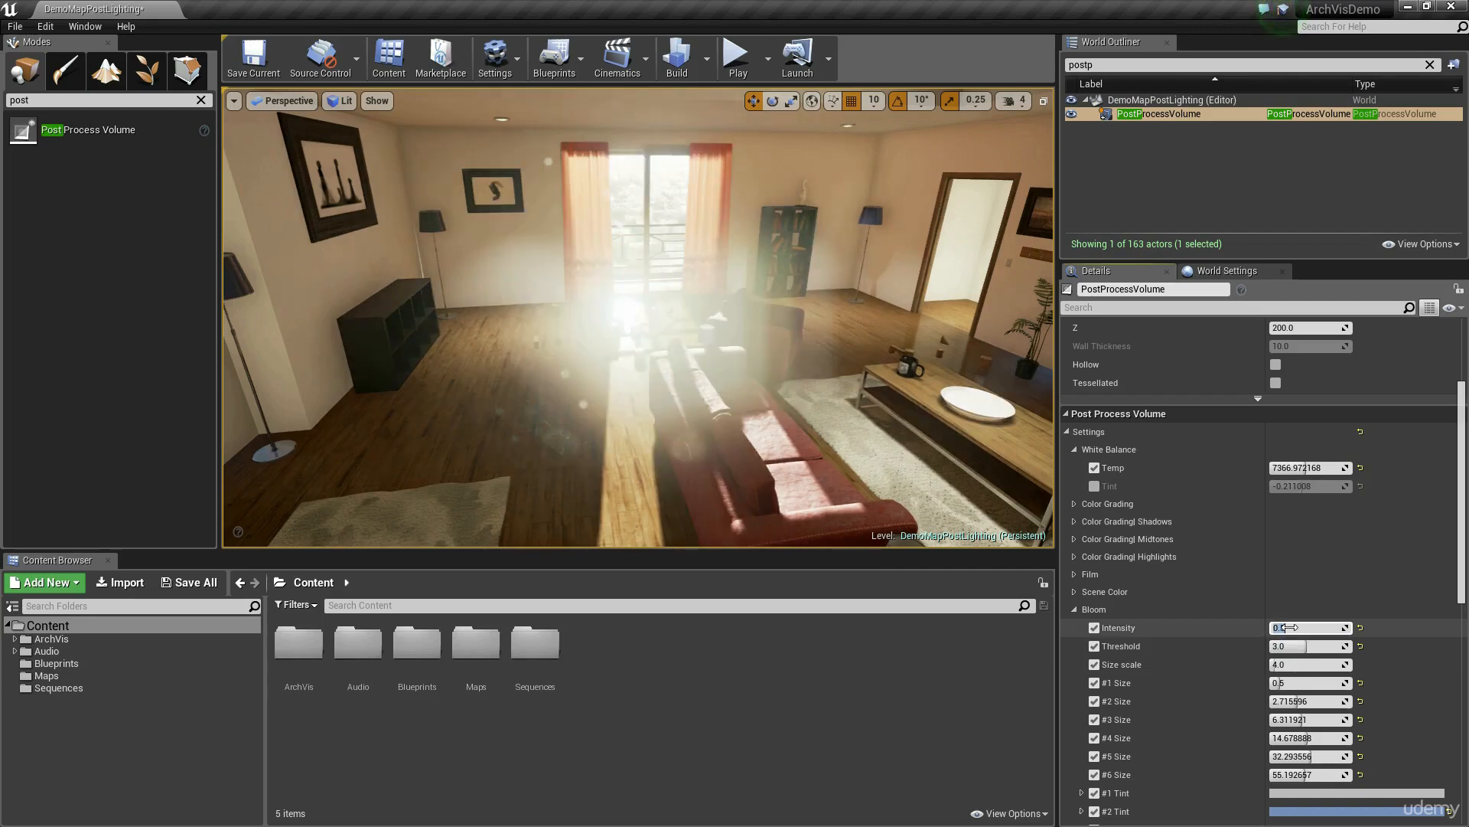
text(0.1)
key(Return)
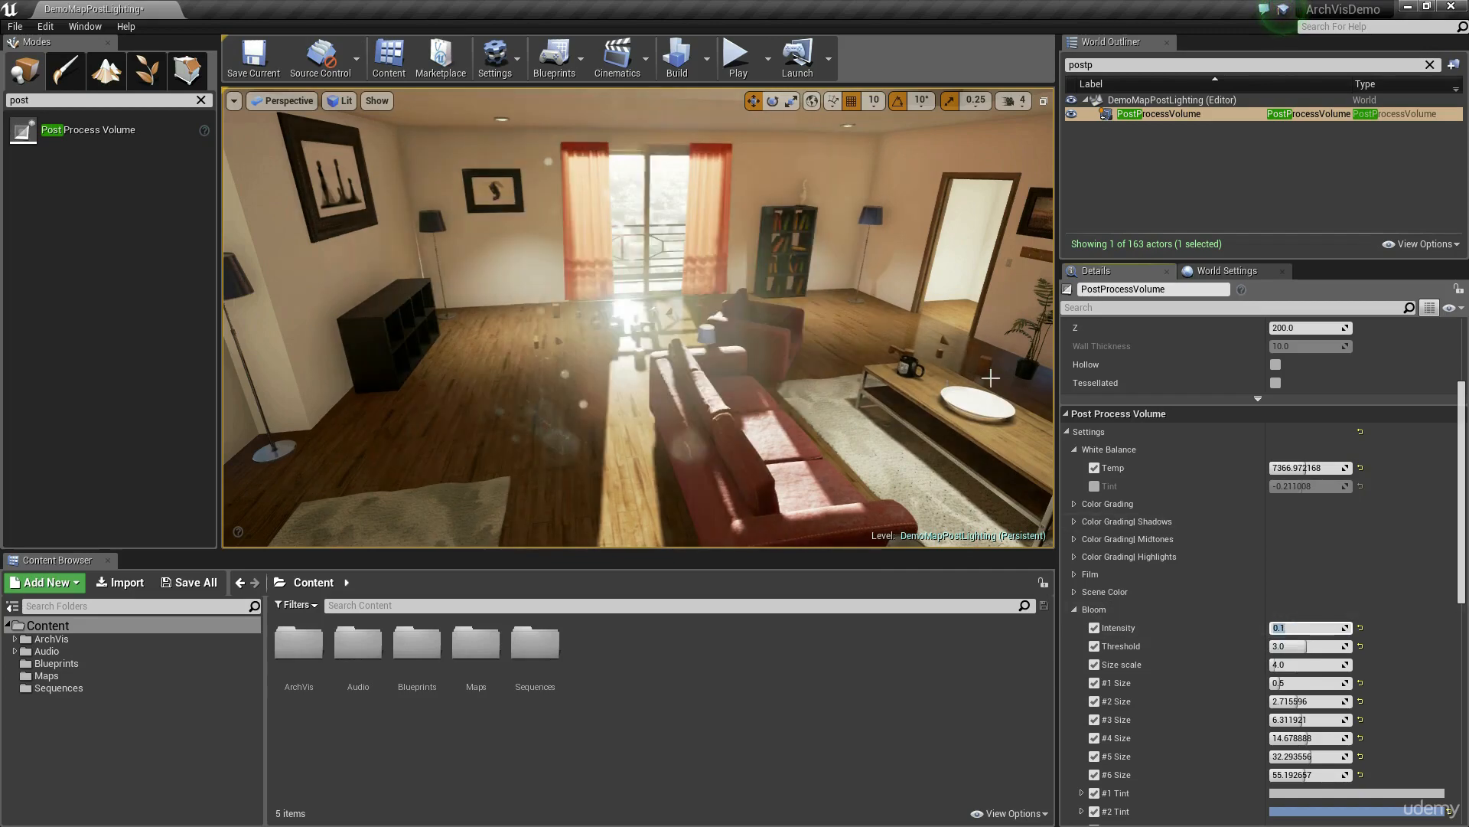
key(w)
right_drag(990, 377, 899, 374)
key(s)
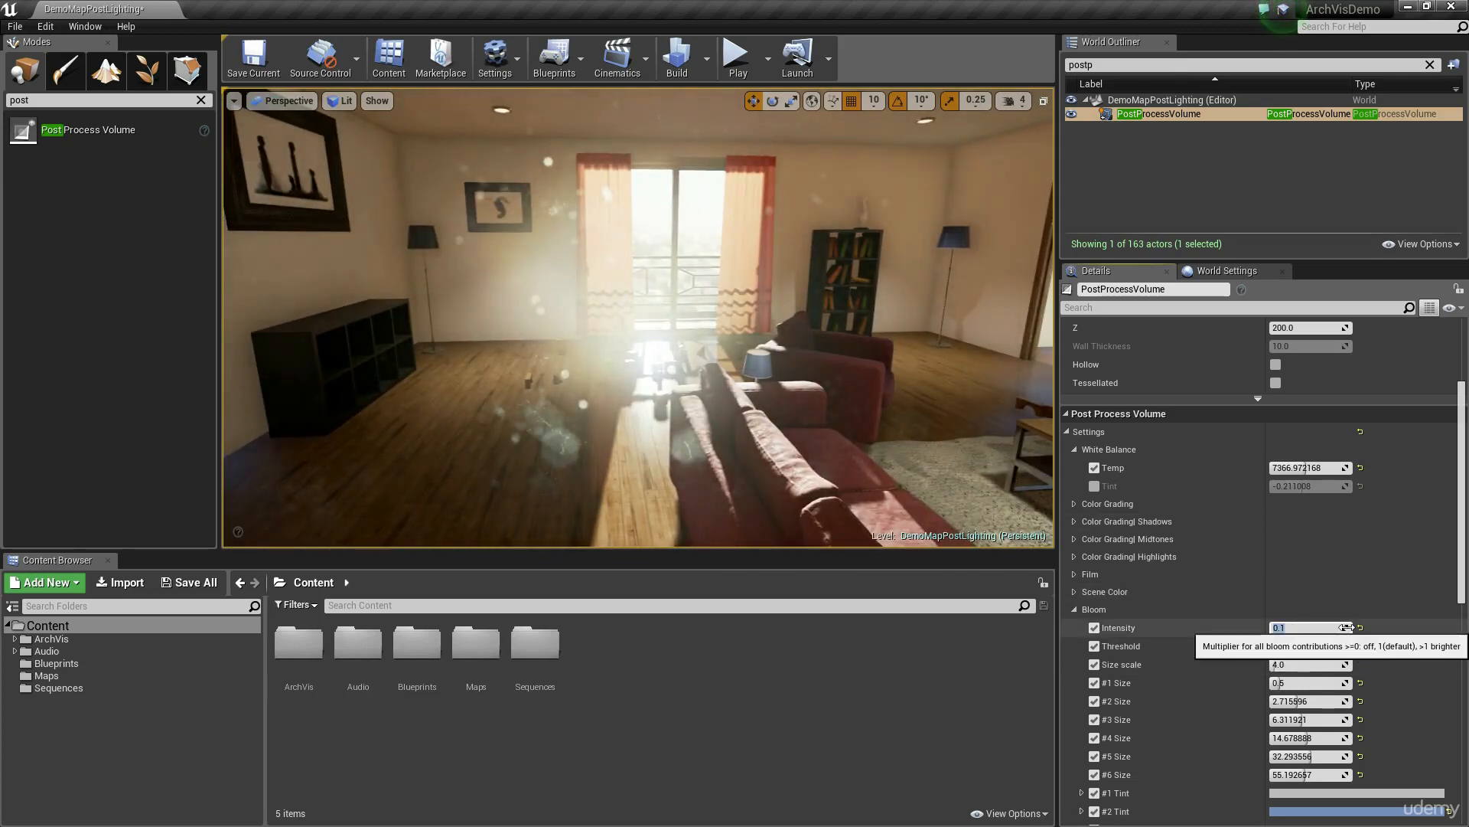
Step: Try a Bloom Size scale of 2.0, set it to 1.0, and check the glow from another angle
scroll(1346, 627, down, 5)
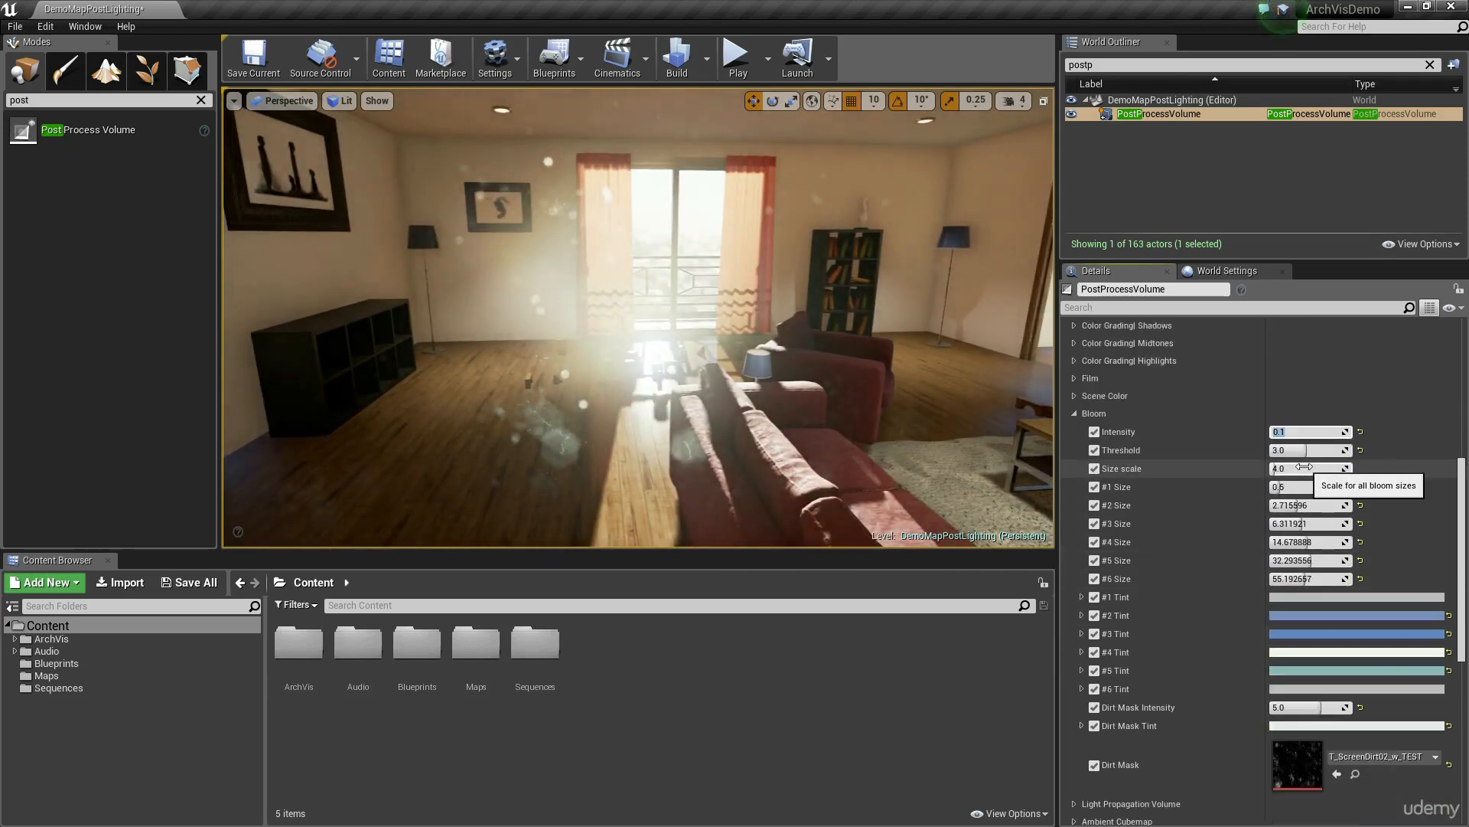
text(1)
key(Return)
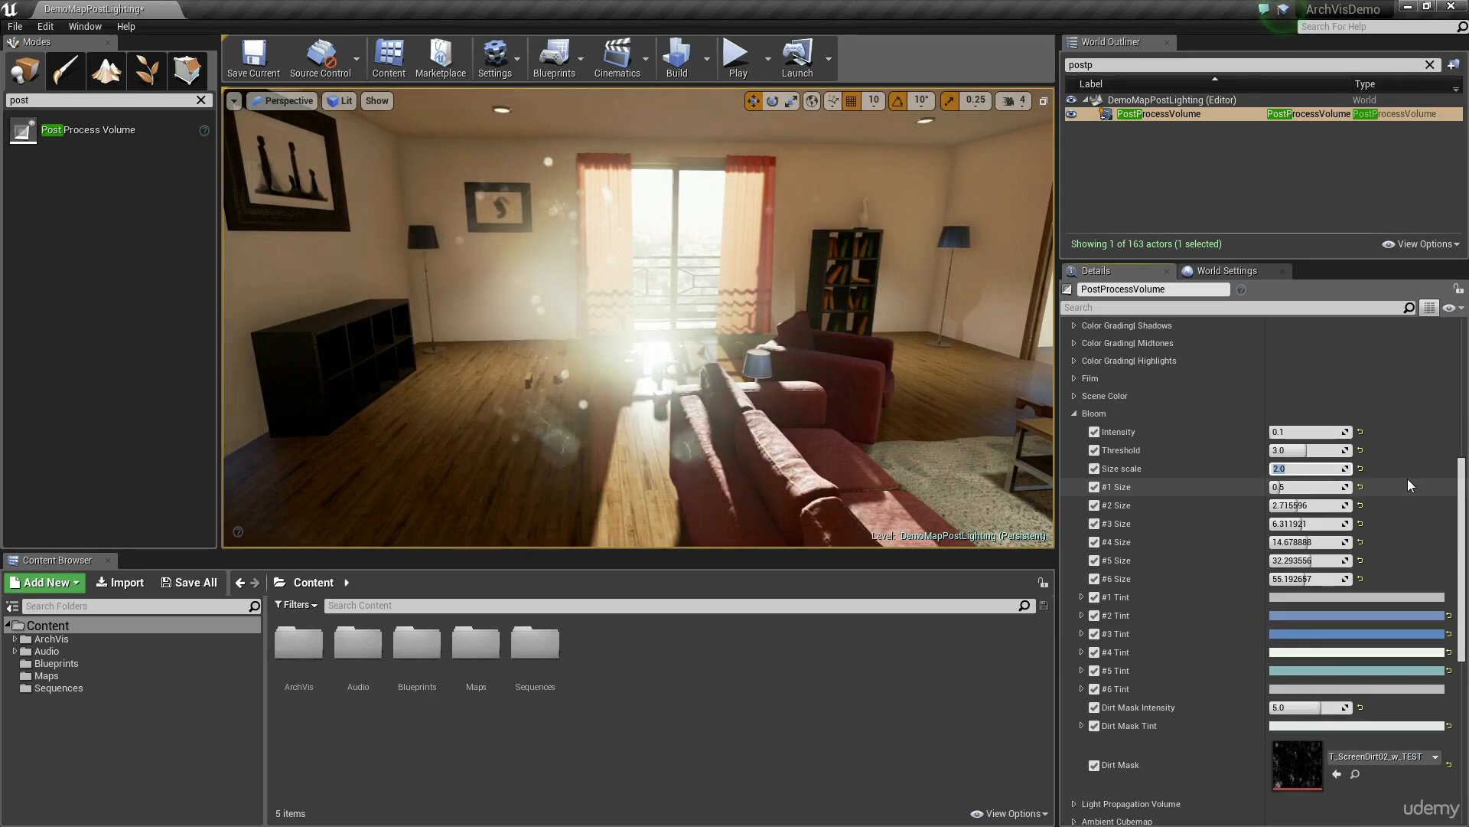
mouse_move(807, 380)
right_down()
mouse_move(777, 383)
mouse_move(811, 402)
mouse_move(834, 386)
mouse_move(807, 380)
right_up()
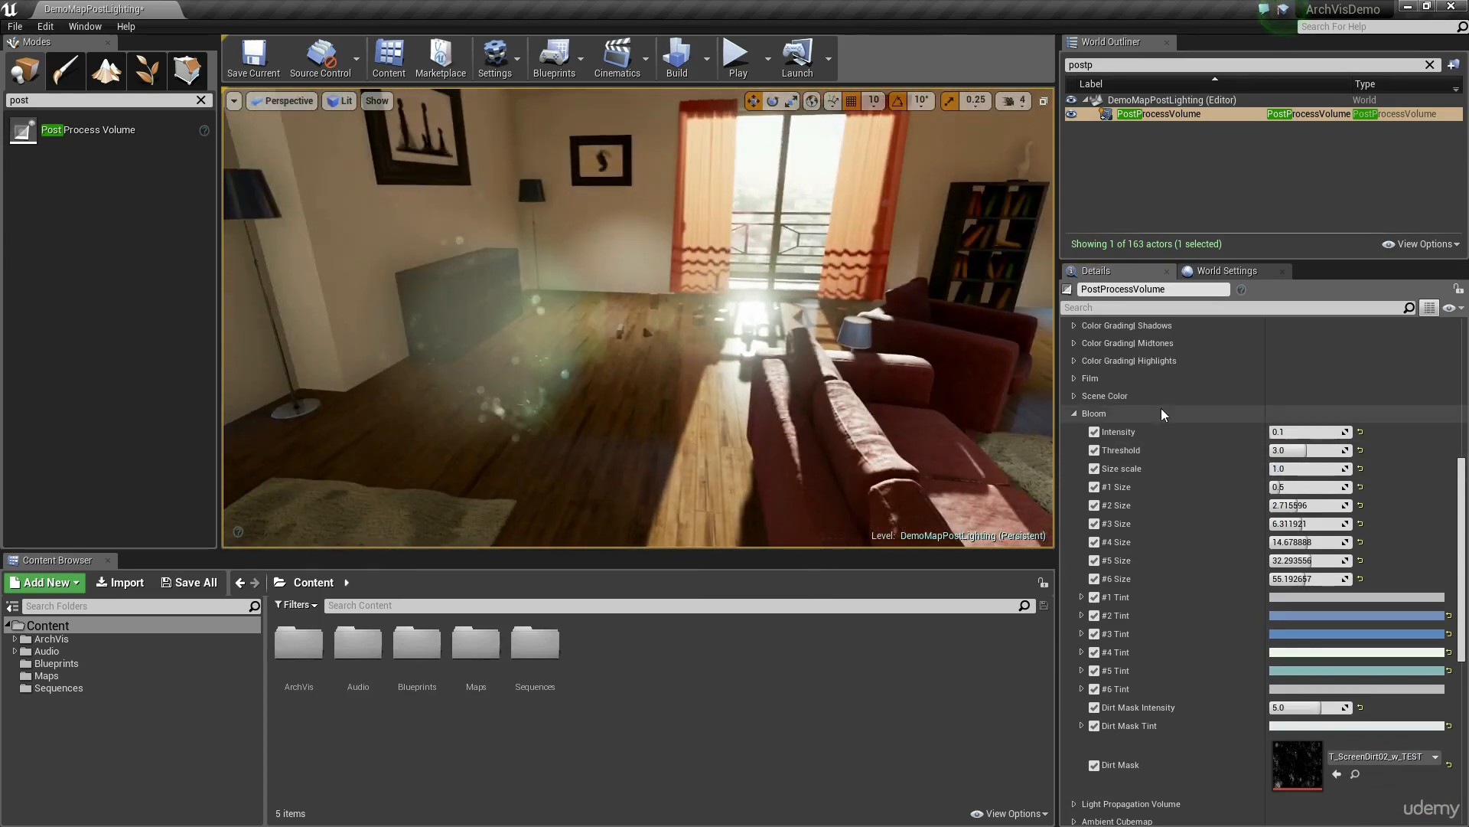
Step: Expand the Lens Flares settings, try Intensity values of 0 and 0.01, and set the Intensity to 0.25
scroll(1160, 417, down, 10)
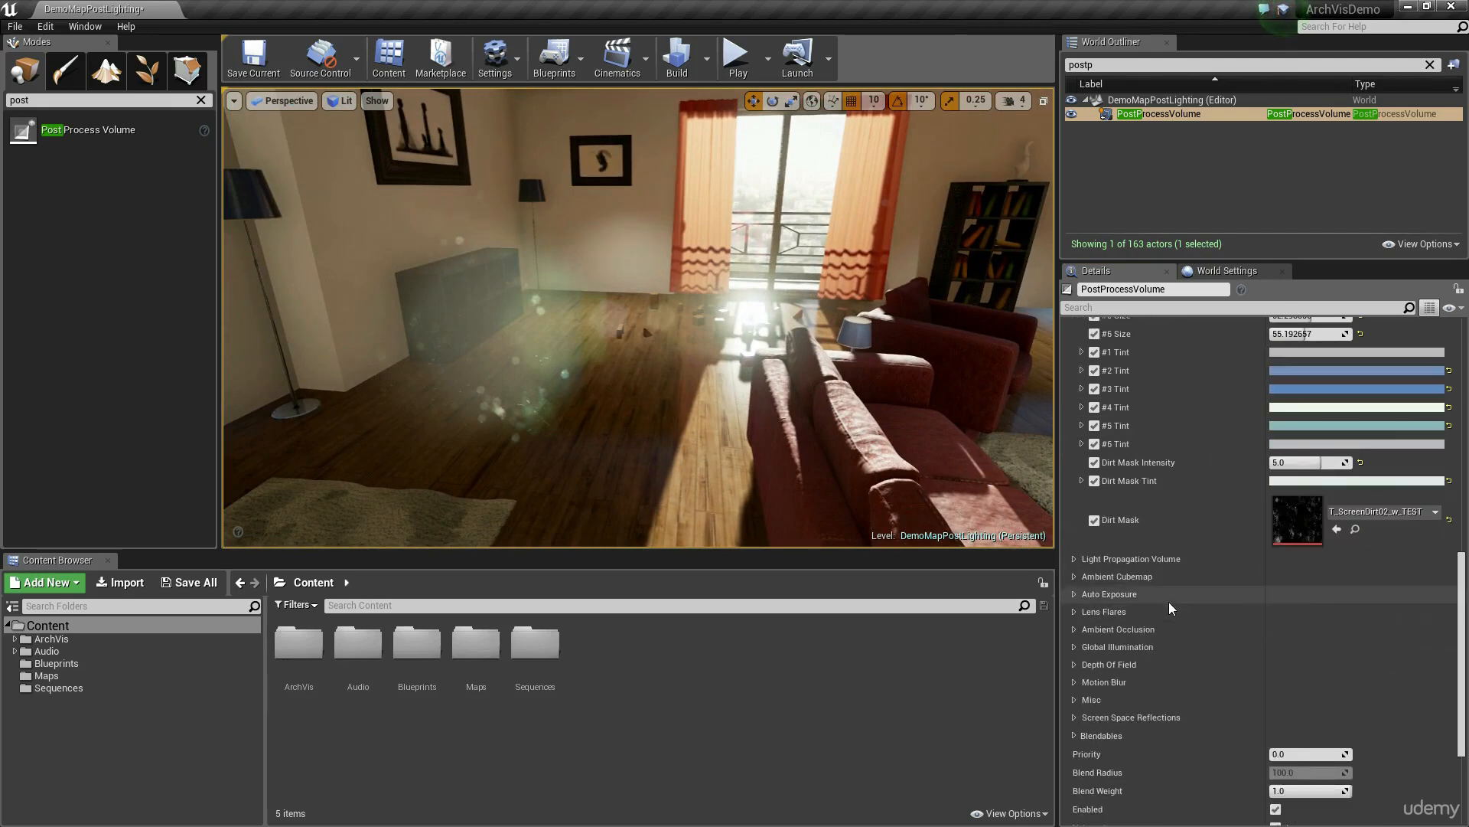
click(1073, 612)
click(1311, 629)
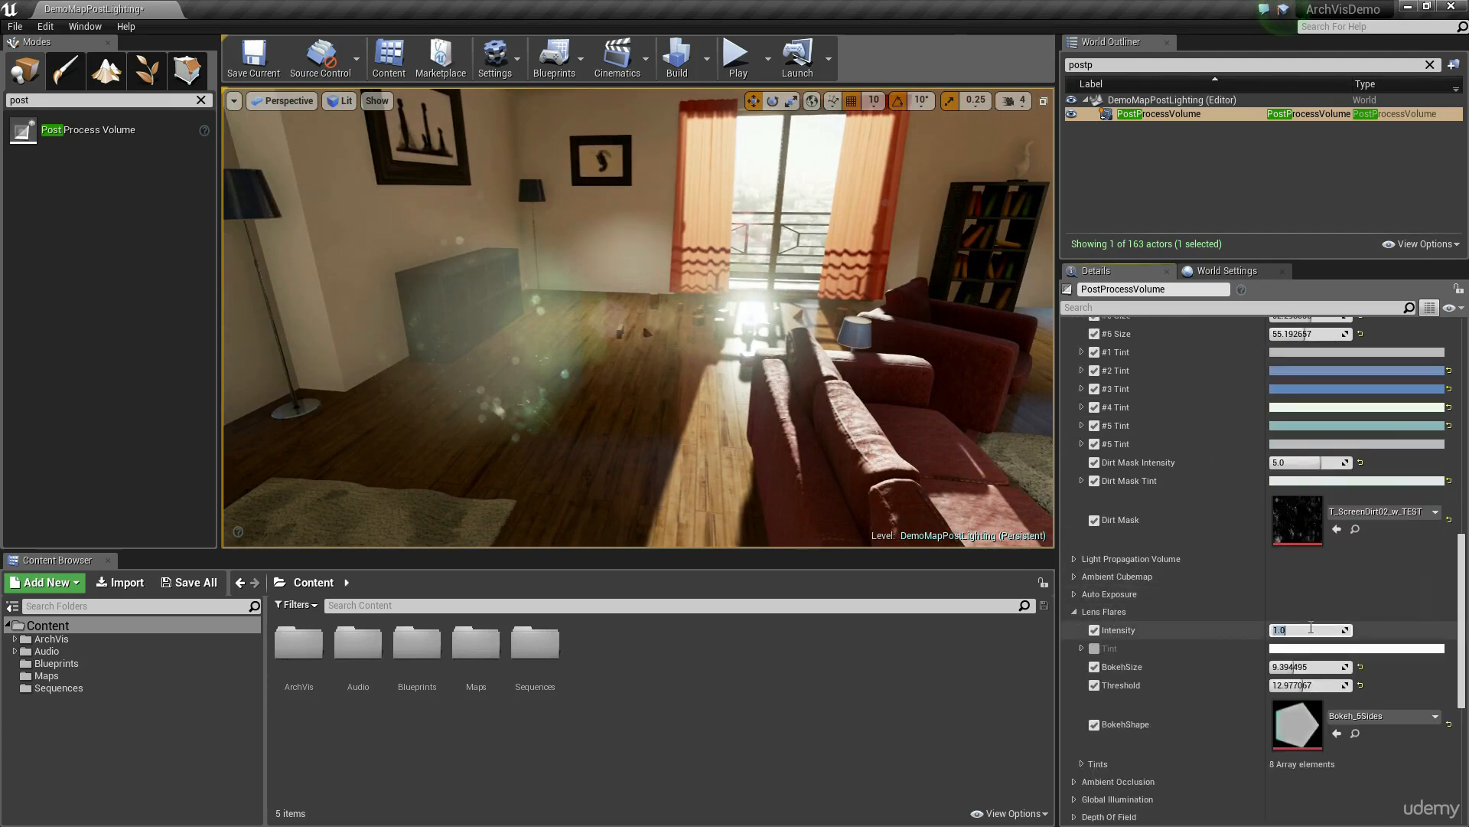
text(0)
key(Return)
key(Return)
text(0.0)
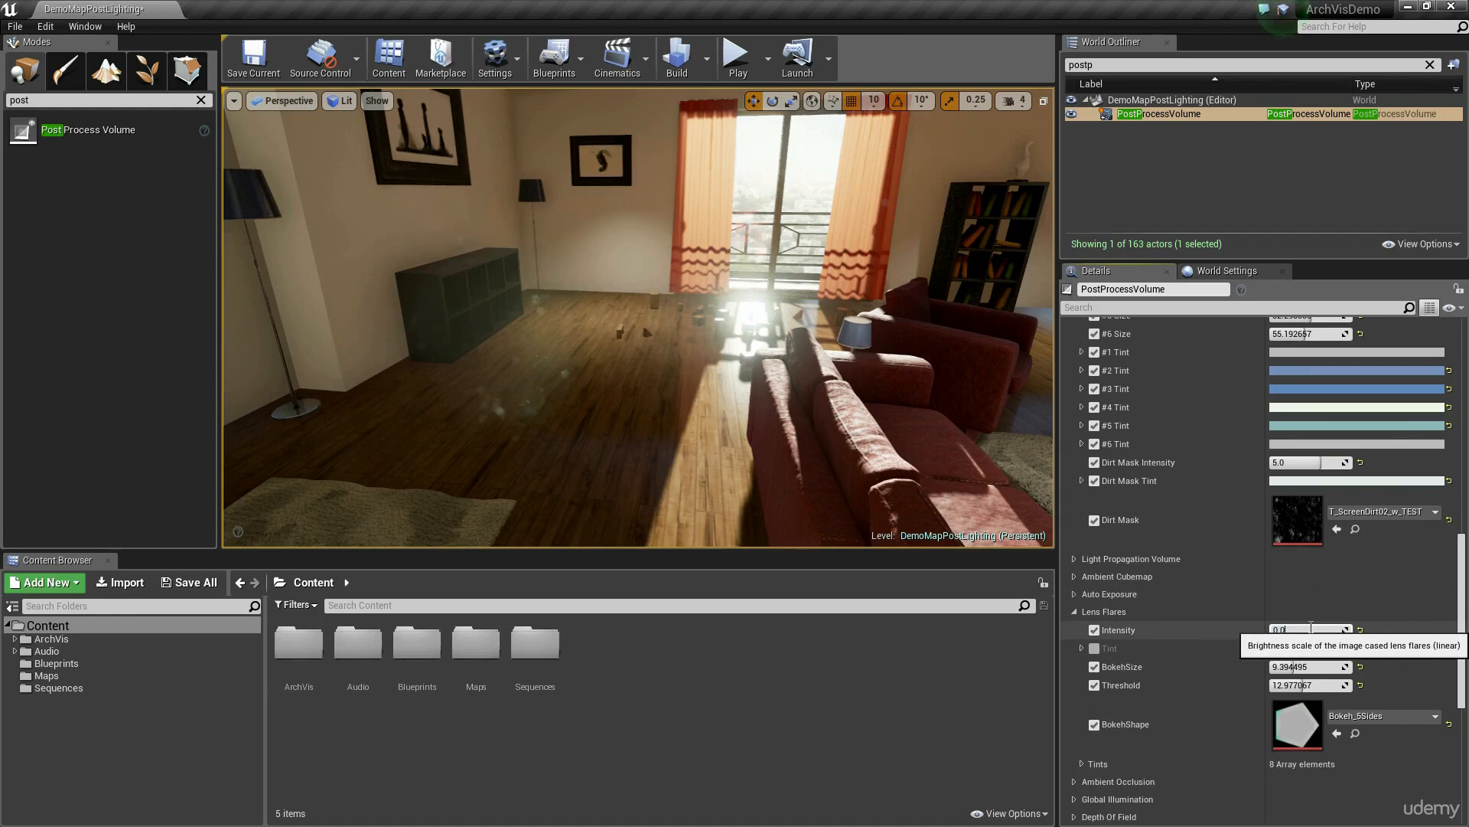
text(1)
key(Return)
key(Return)
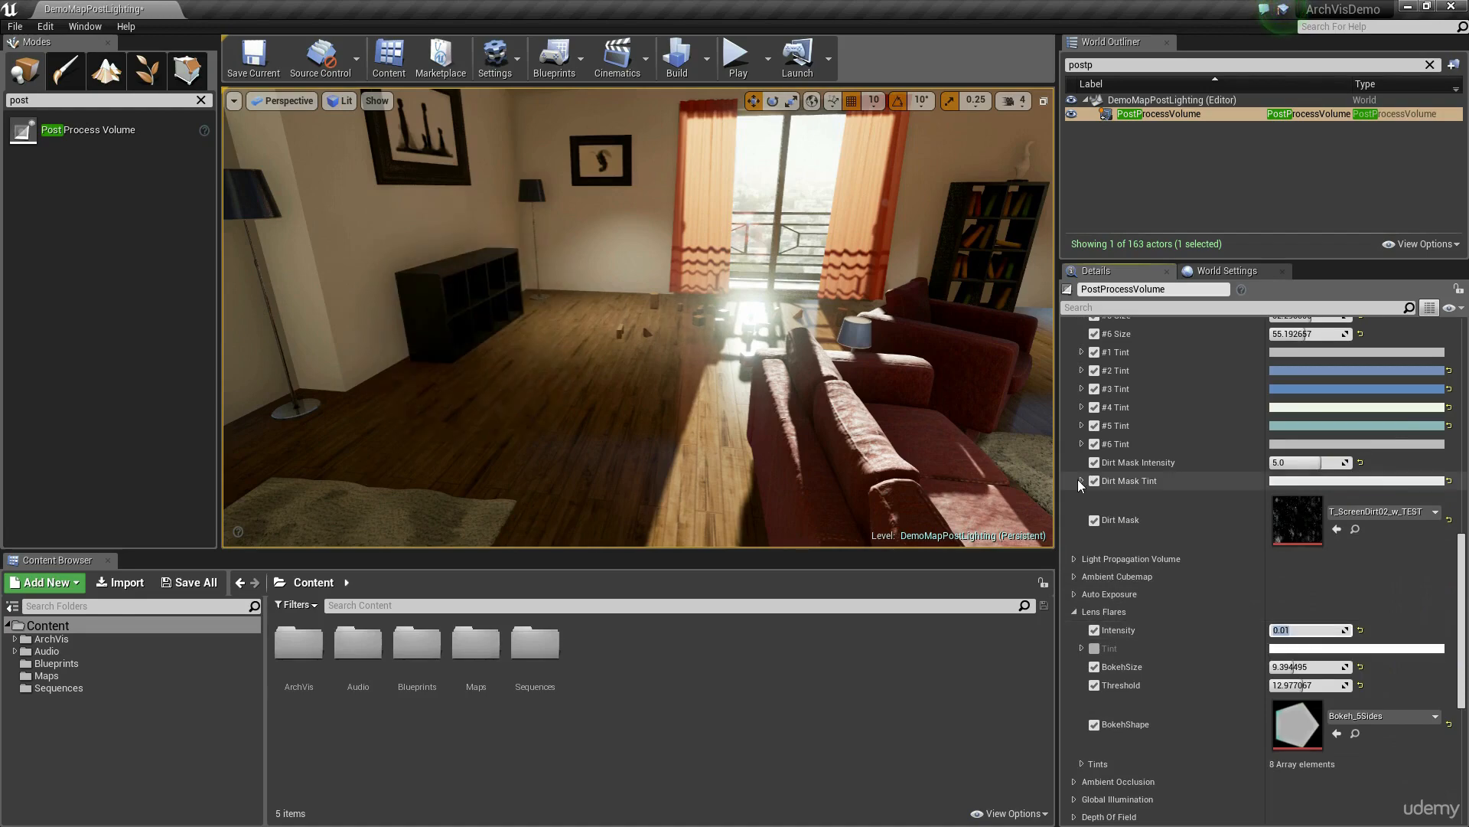
text(0.25)
key(Return)
Step: Look over the living room towards the television and brick wall, and select the wall brush behind the floor lamp
right_drag(639, 317, 829, 305)
key(w)
key(s)
key(w)
key(s)
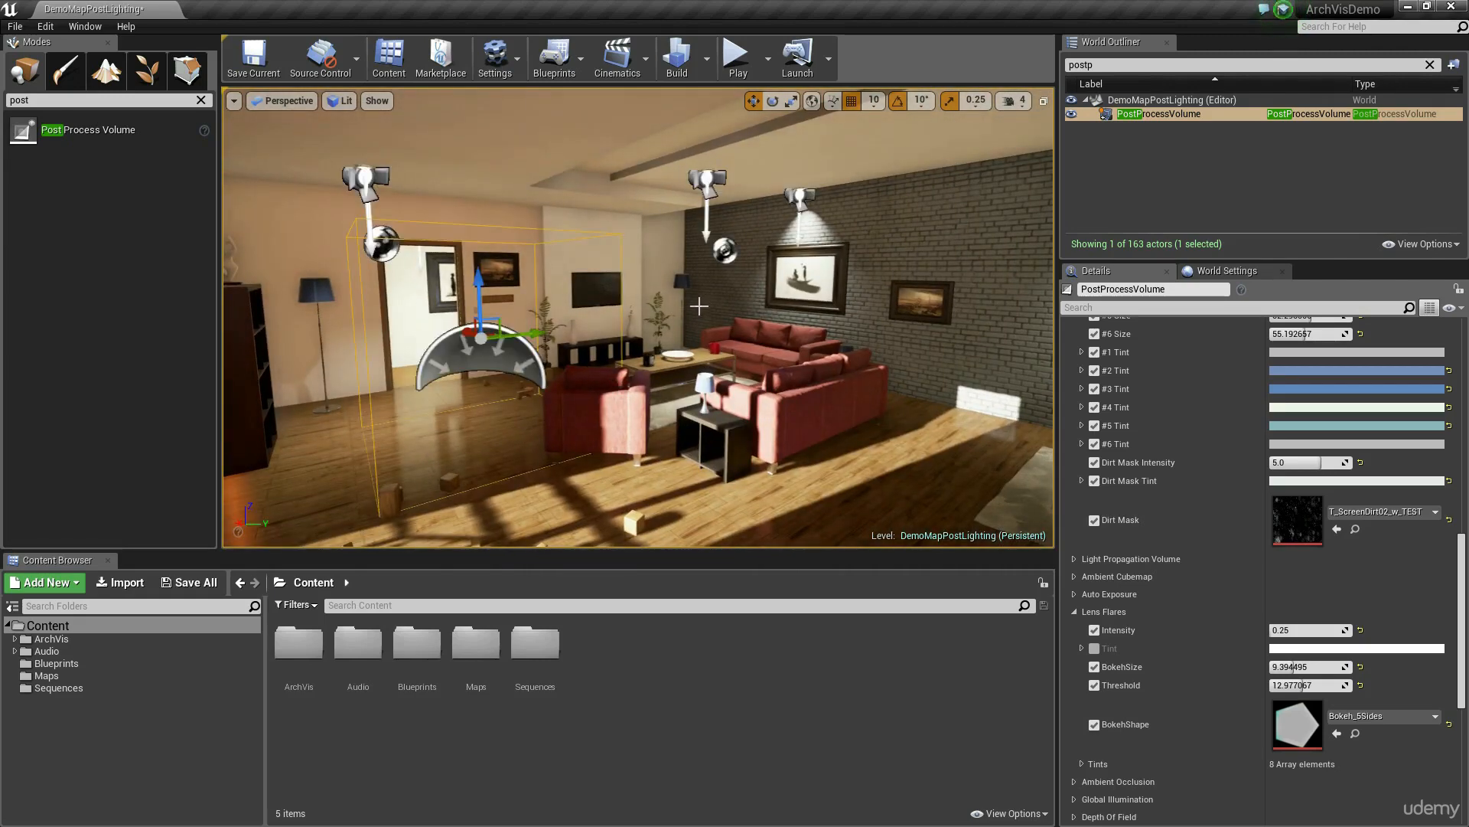
click(683, 246)
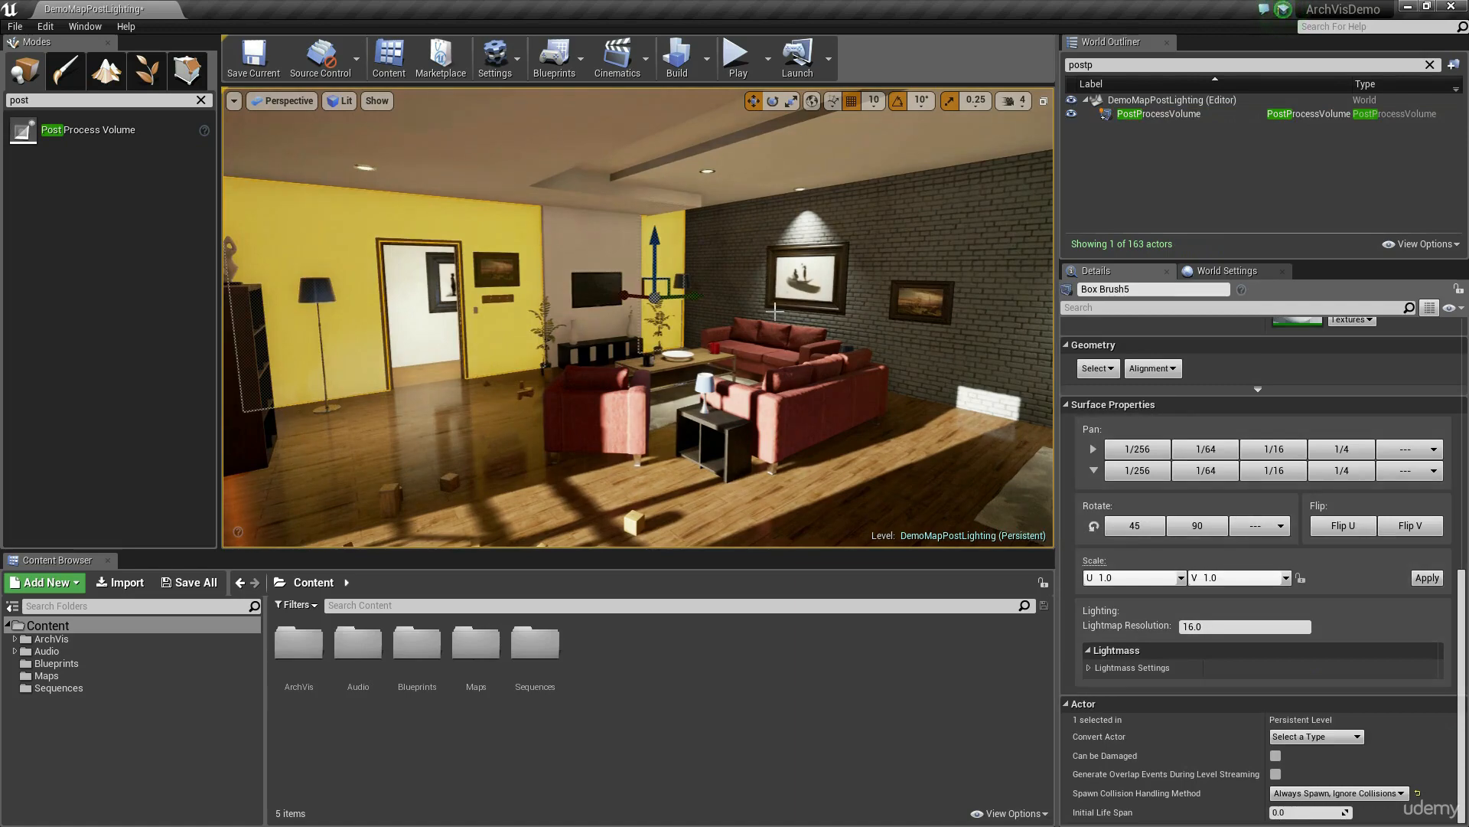
Step: Select the narrow ceiling brush and inspect the ceiling next to the brick wall with the editor overlays hidden
click(718, 282)
key(g)
mouse_move(718, 281)
right_down()
mouse_move(674, 288)
mouse_move(720, 312)
mouse_move(824, 296)
mouse_move(735, 300)
mouse_move(708, 275)
mouse_move(699, 285)
right_up()
key(g)
key(s)
key(w)
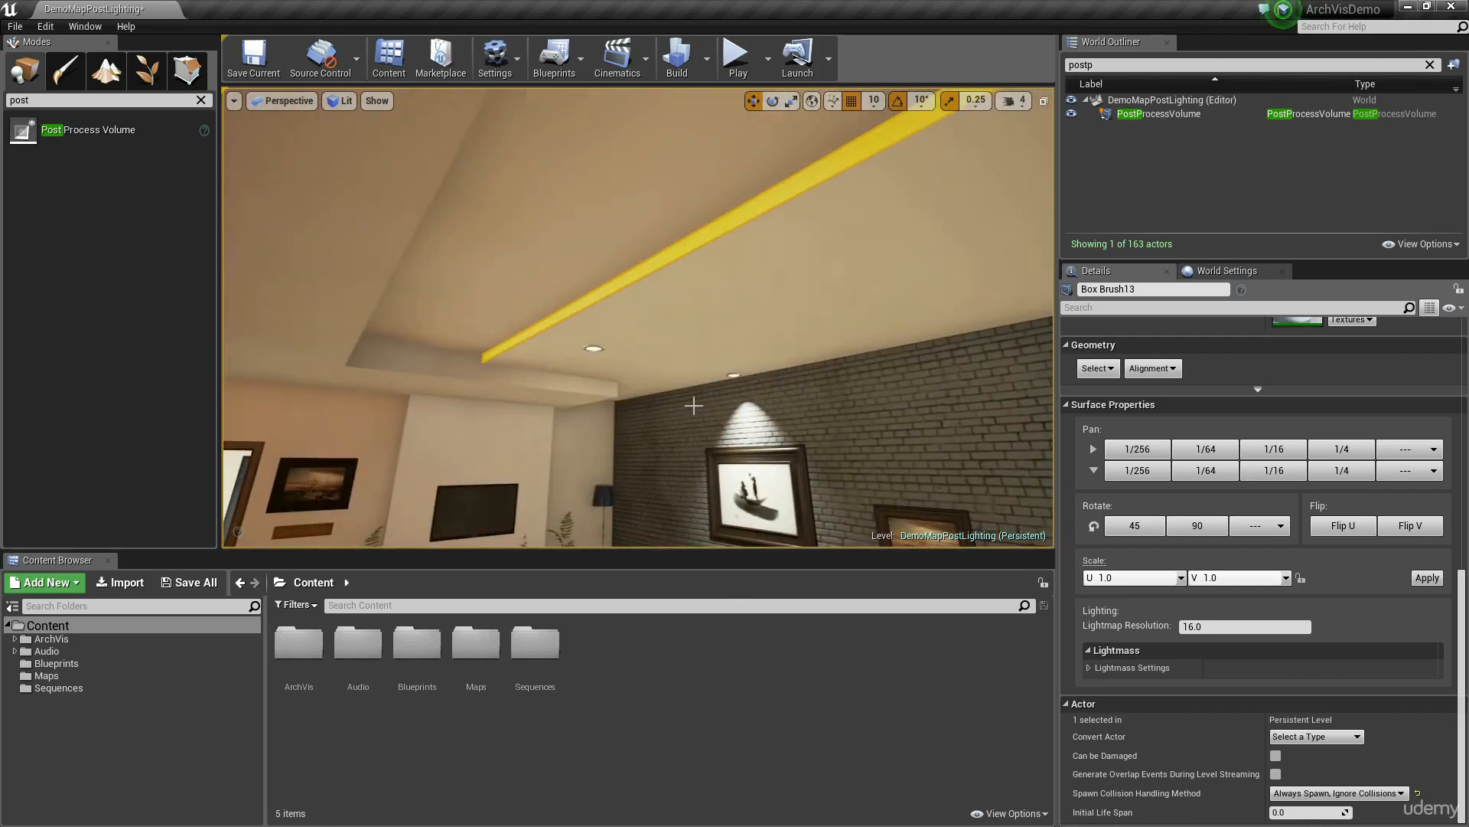
Step: Look over the living room from the curtained windows across to the sofas, brick wall and door
right_drag(699, 285, 472, 296)
key(s)
key(w)
key(a)
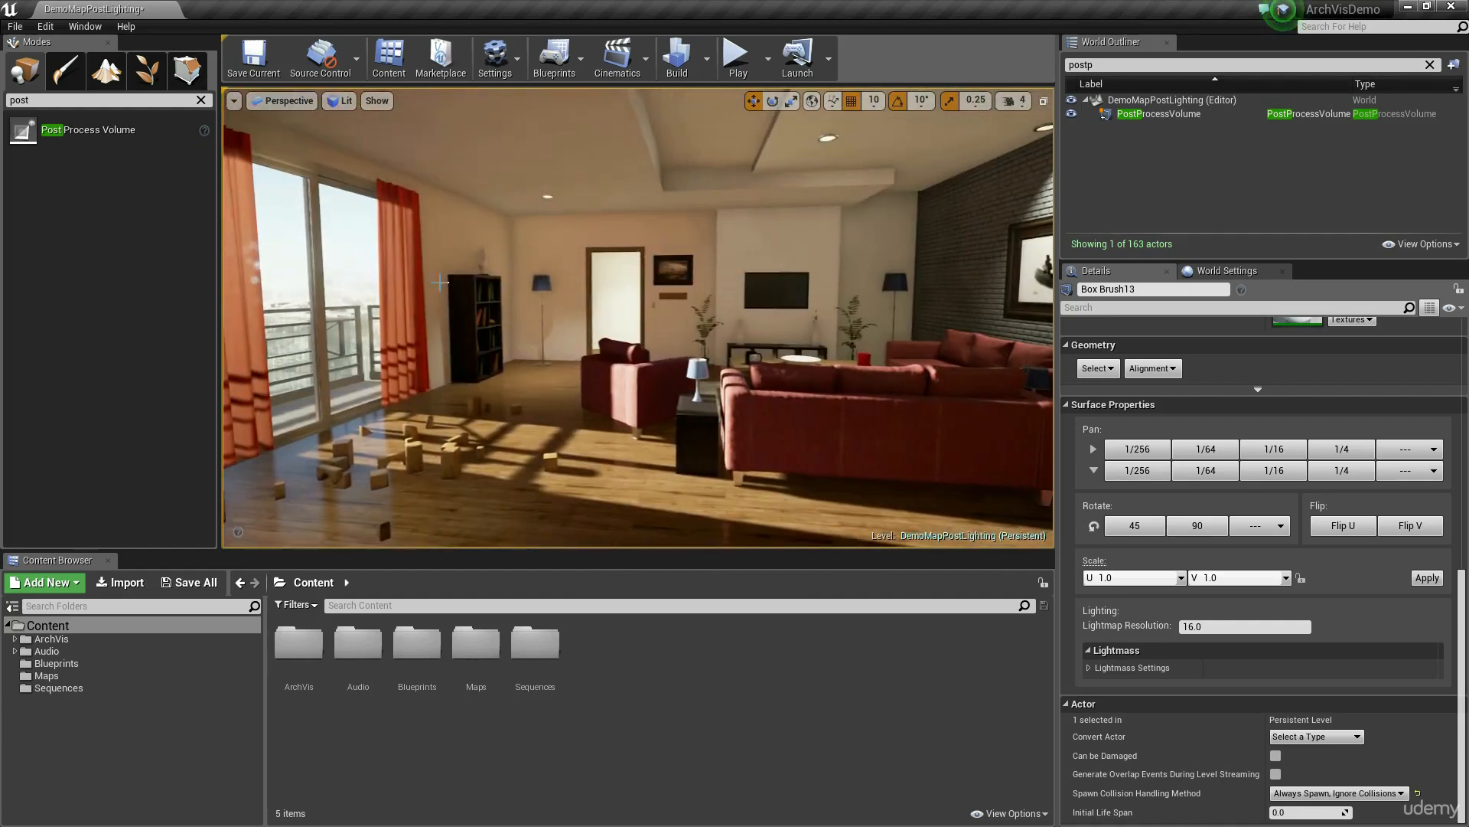
right_drag(606, 346, 703, 346)
key(s)
key(s)
key(s)
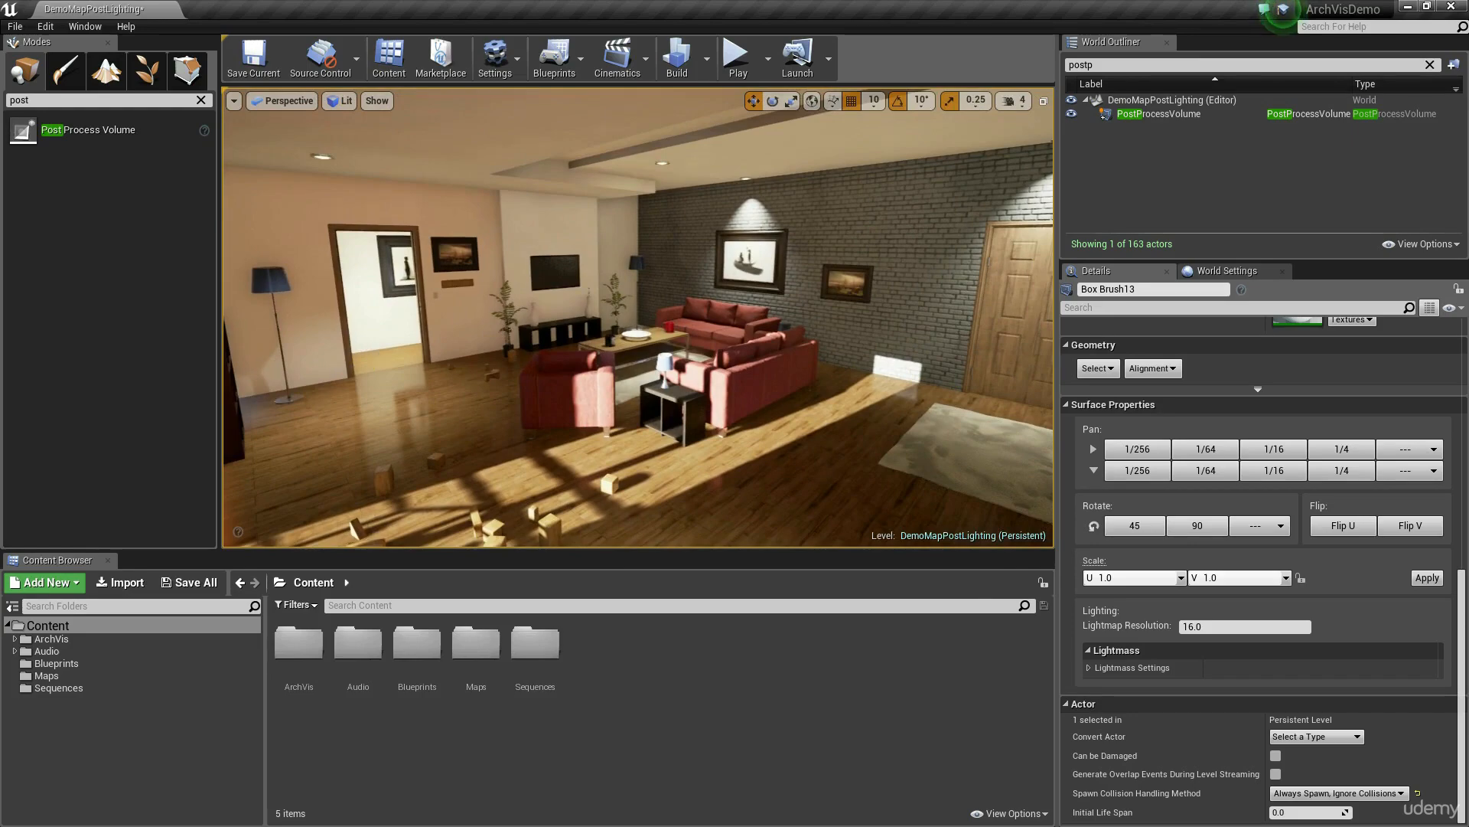
Step: Select the living room floor brush and examine its lightmap resolution and the floor shadows with the selection highlight hidden
click(394, 404)
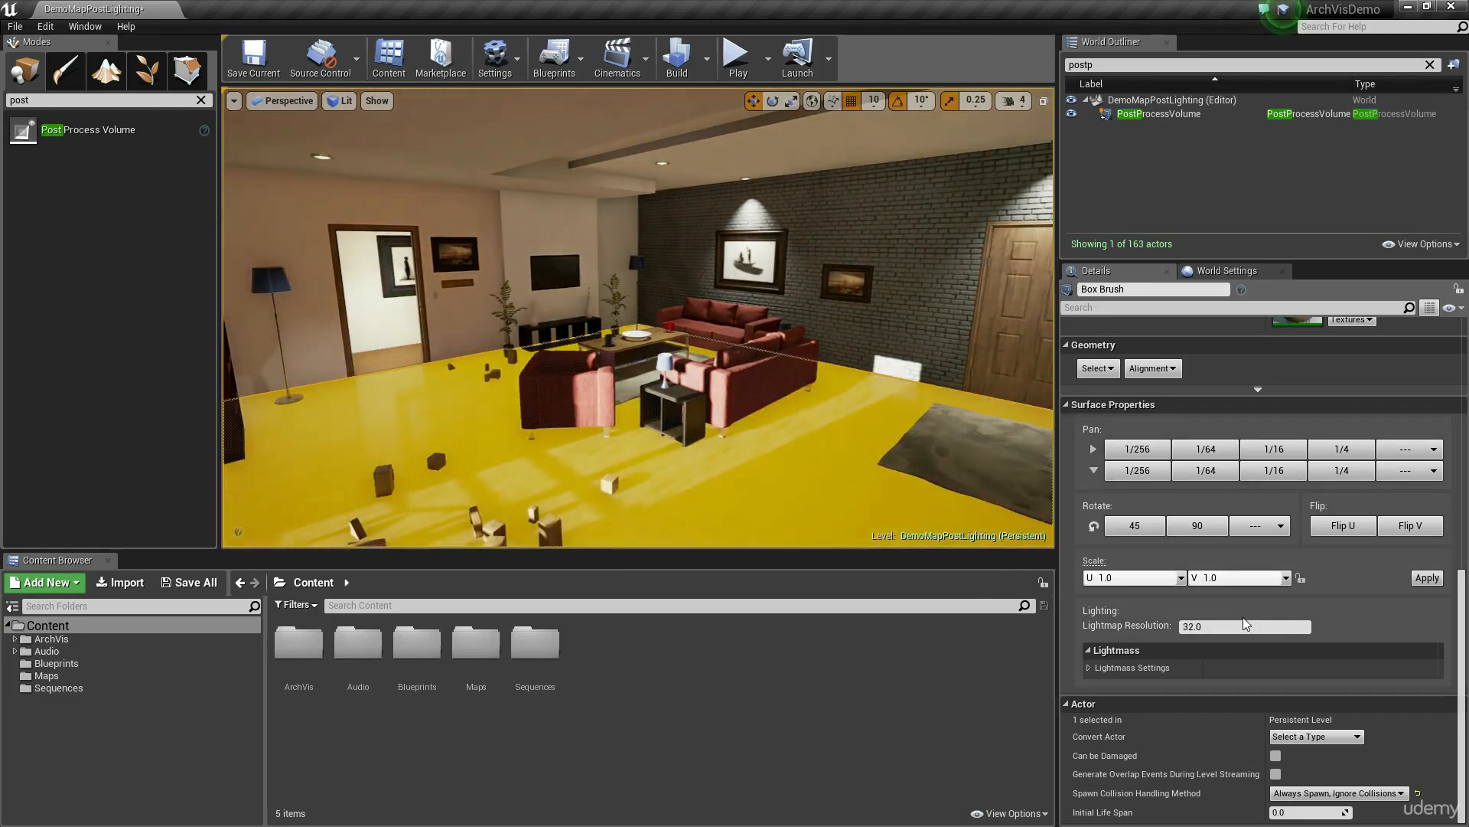
right_drag(758, 387, 736, 393)
key(g)
key(g)
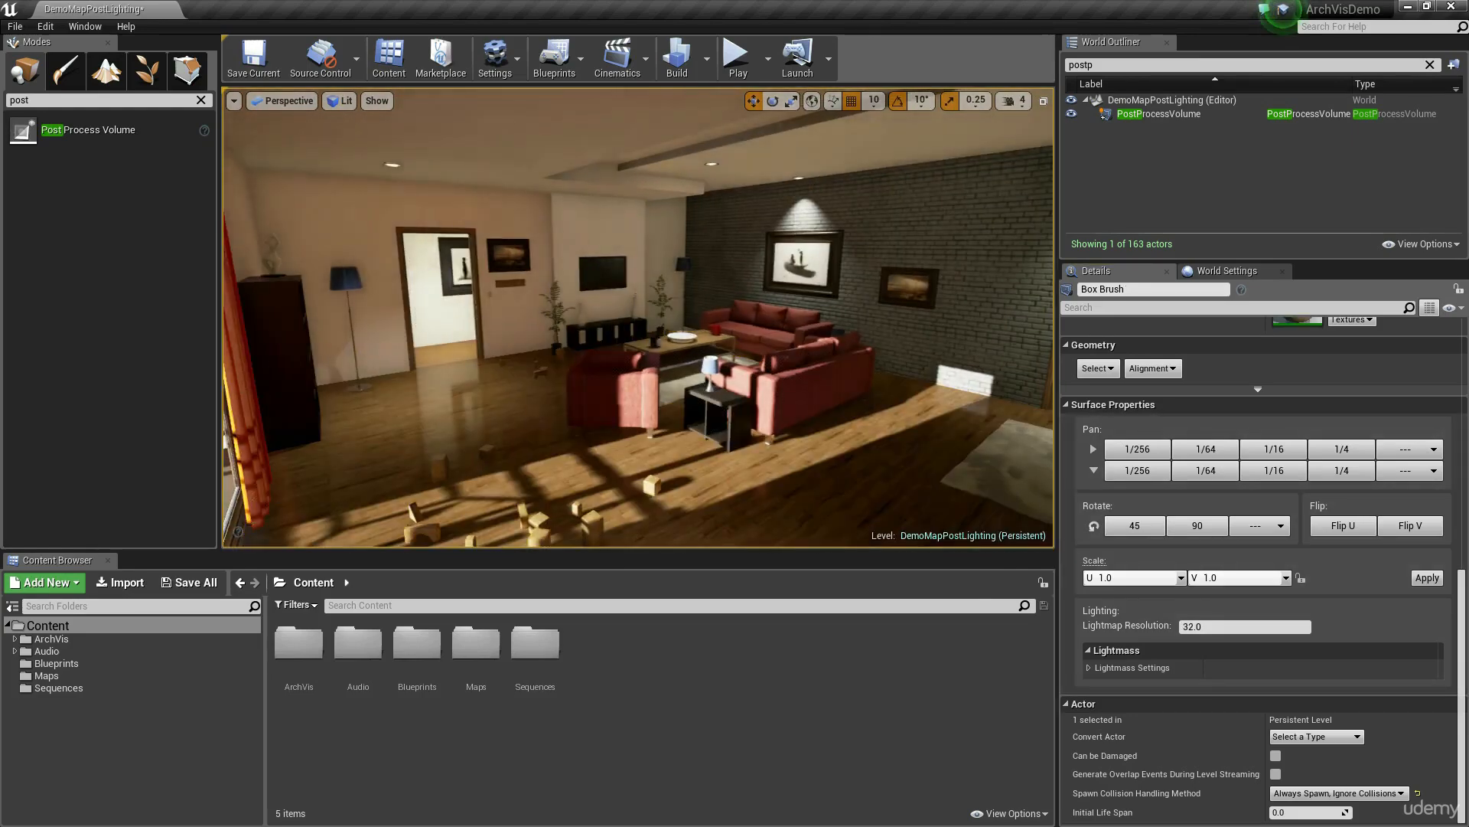
right_drag(540, 295, 557, 312)
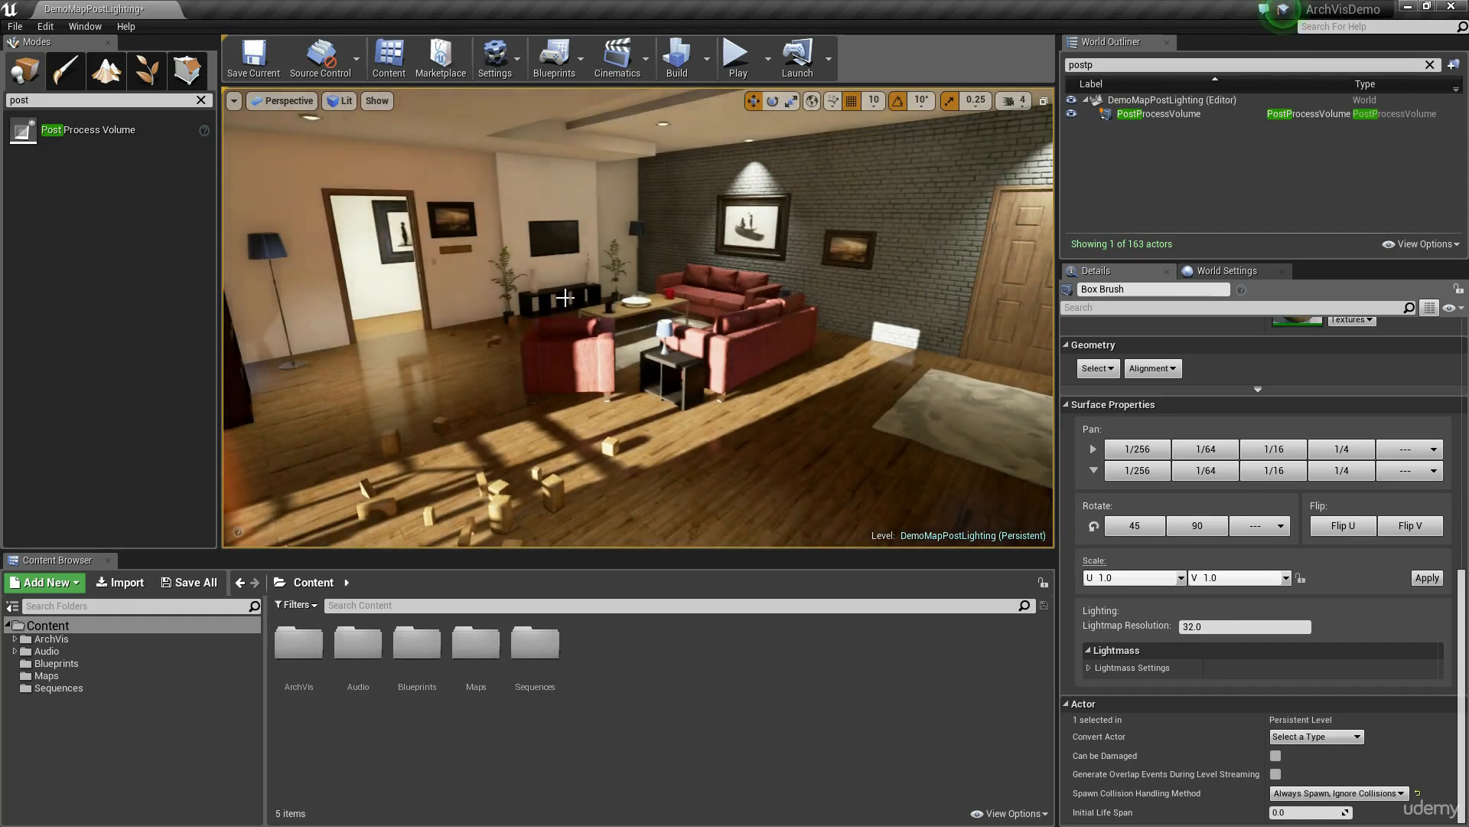
right_drag(858, 252, 919, 283)
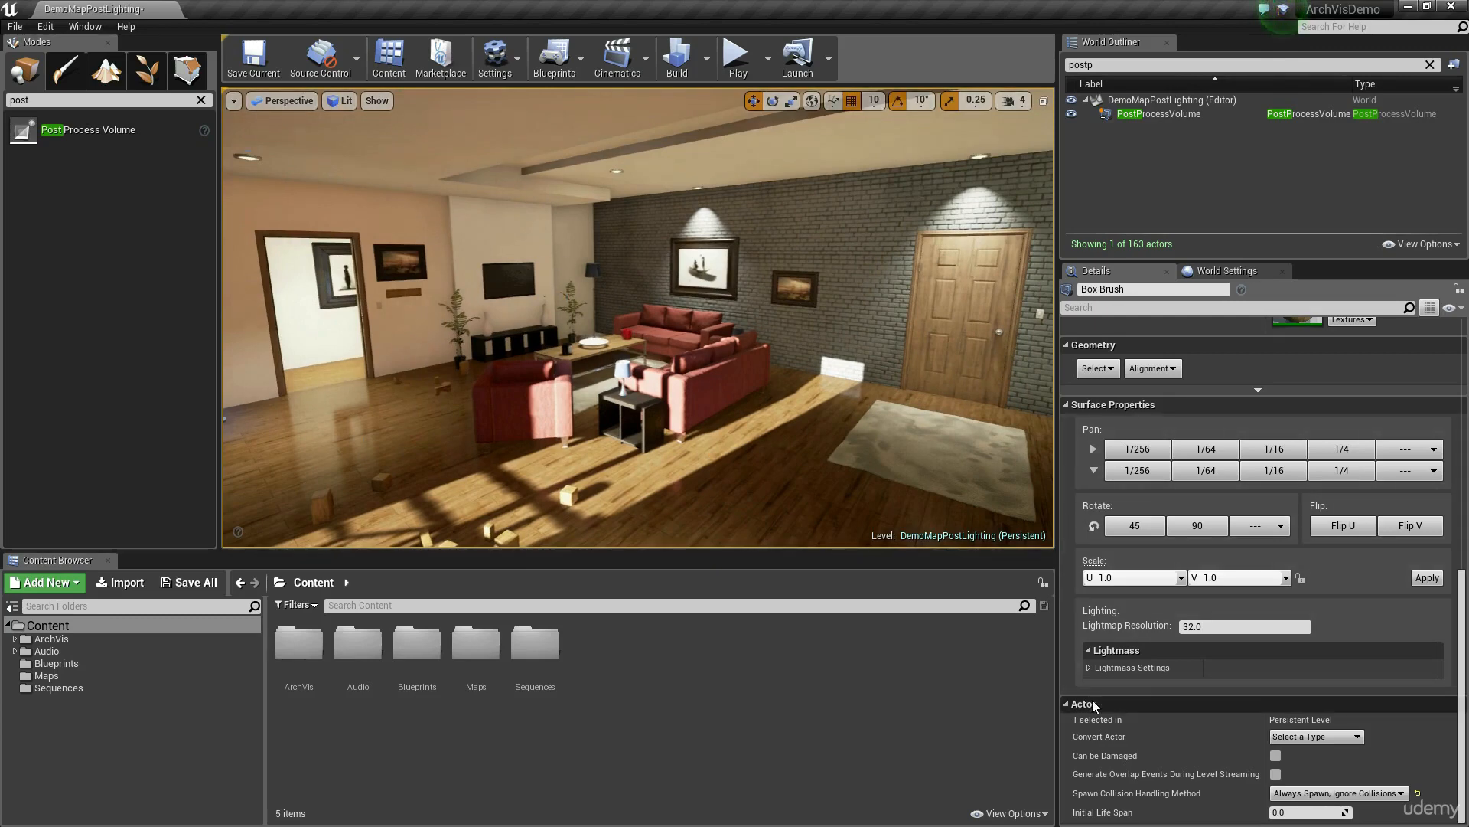
right_drag(759, 453, 750, 460)
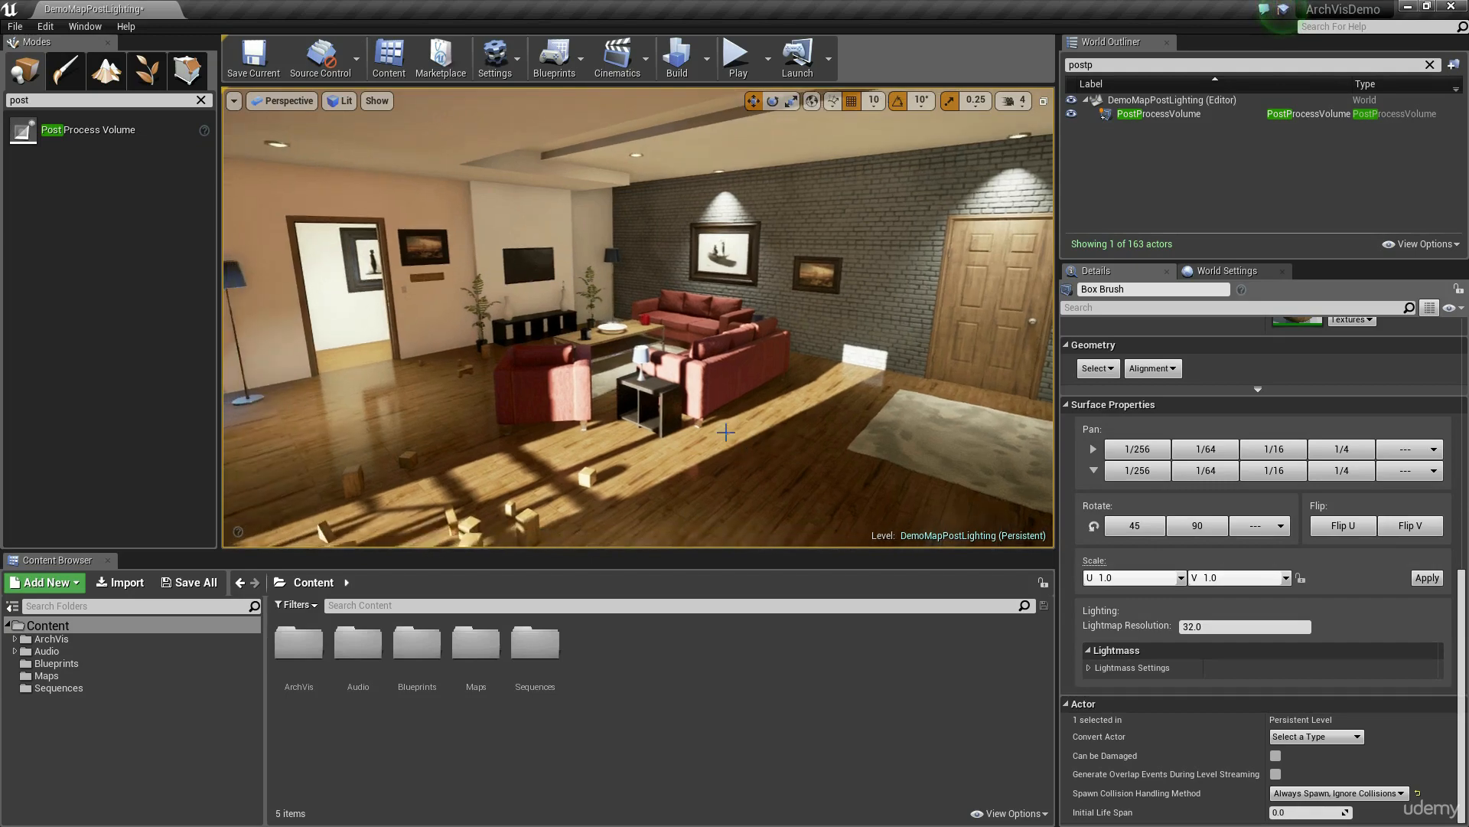
key(g)
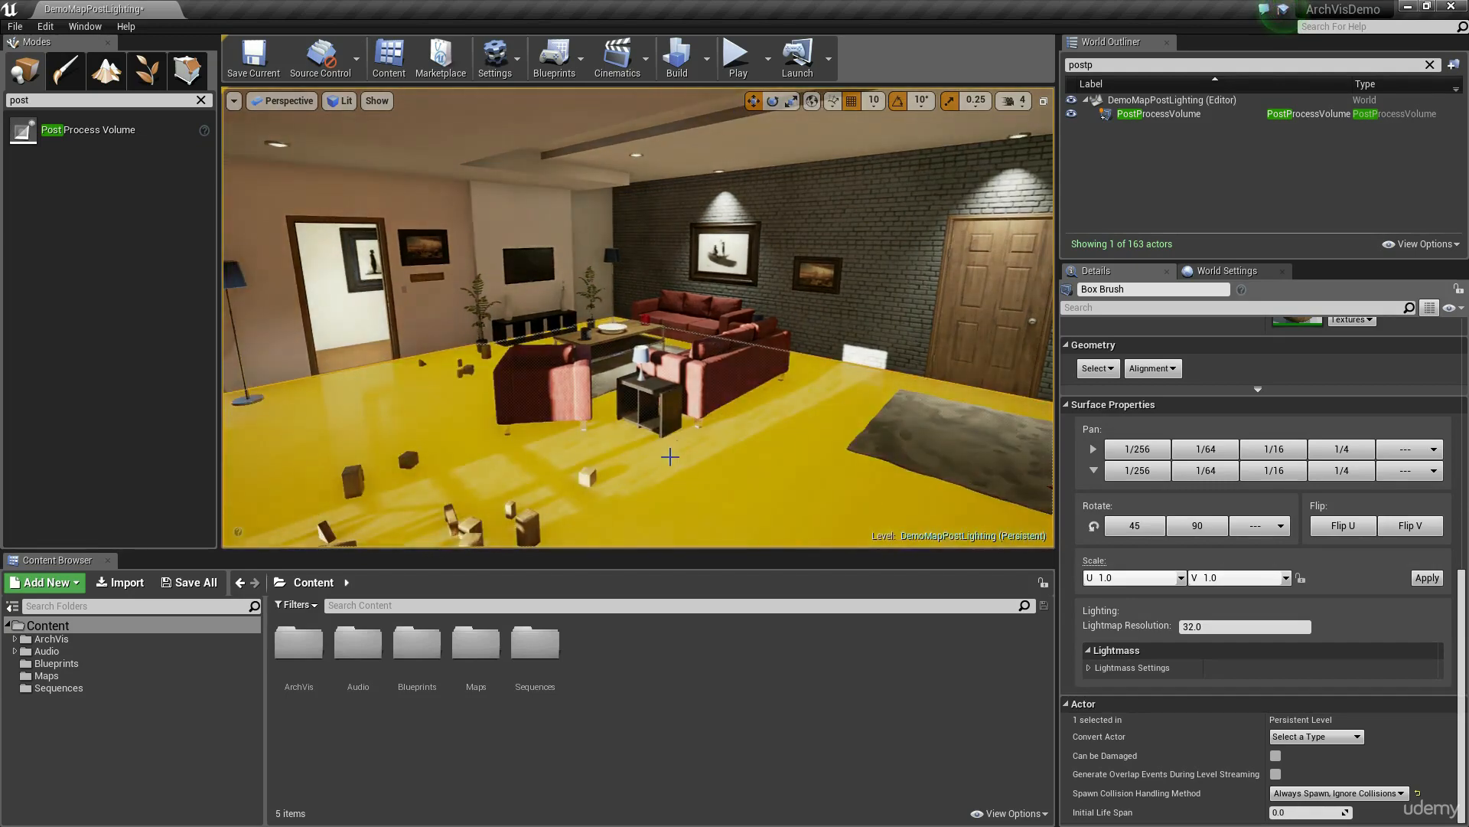
key(g)
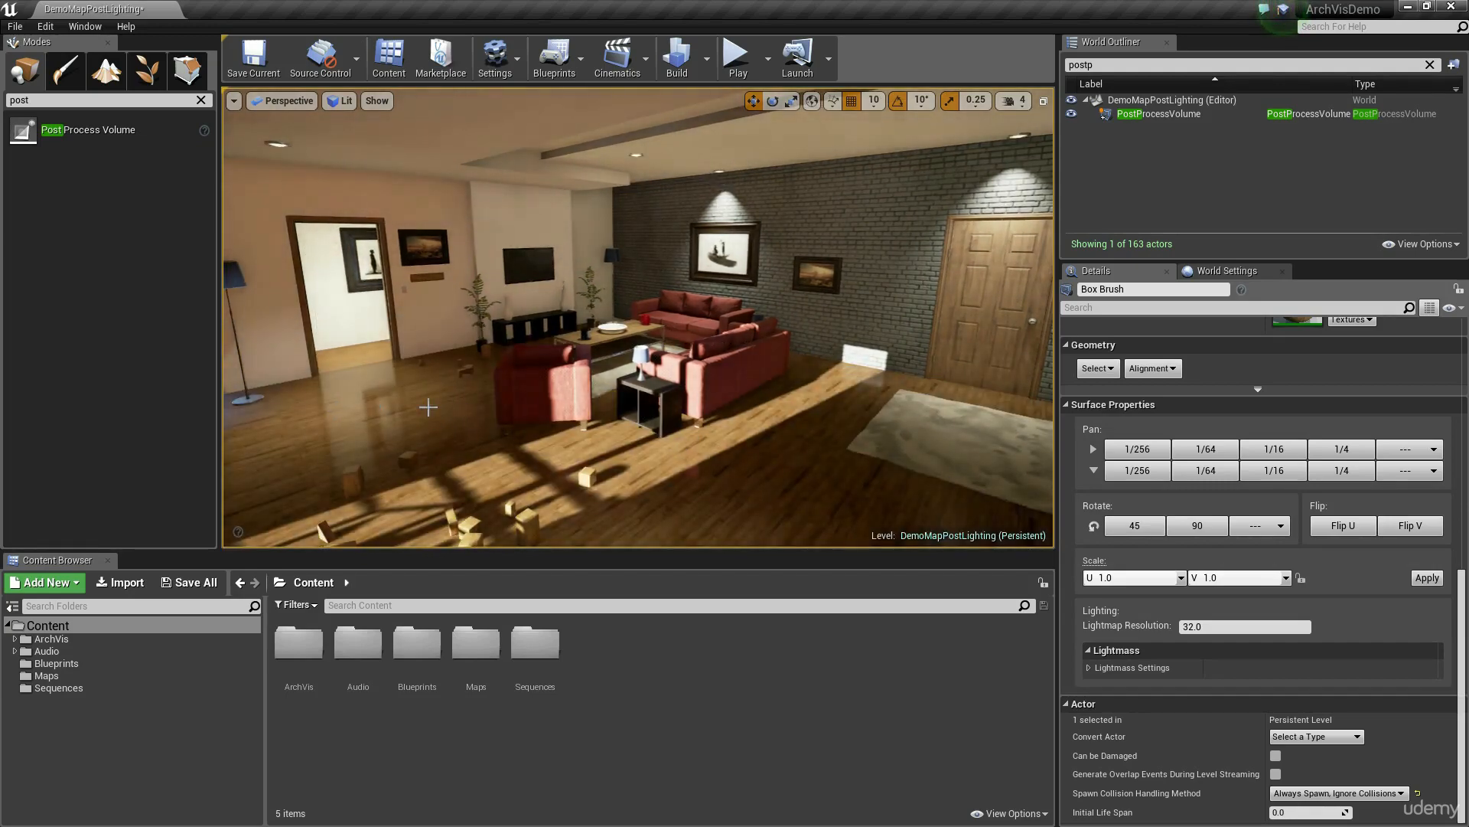
Step: Select the doorway threshold brush and the living room floor brush together, and set their Lightmap Resolution to 16
right_drag(452, 398, 405, 452)
key(w)
right_drag(501, 430, 494, 432)
key(g)
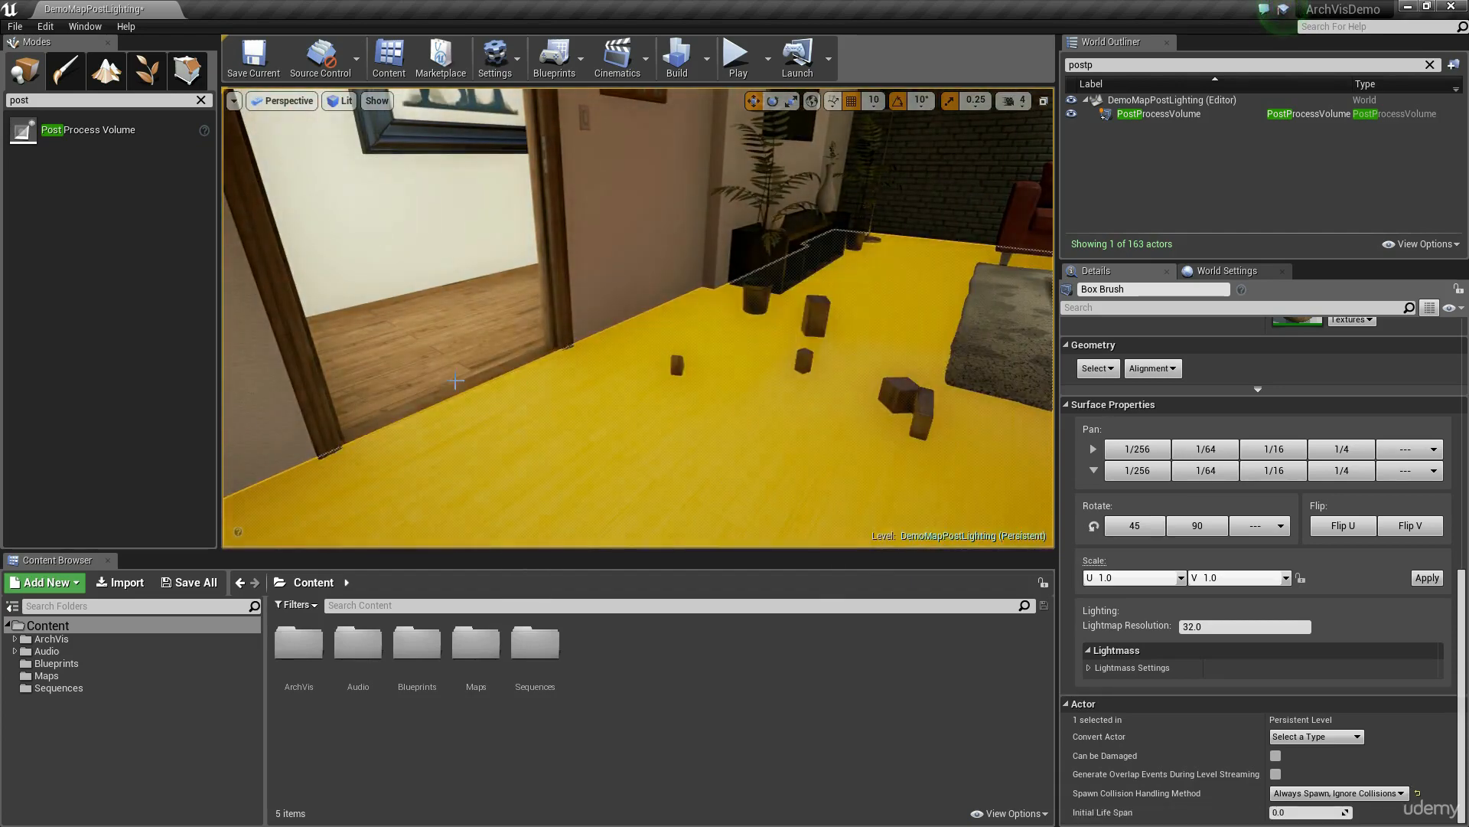
click(456, 381)
click(526, 358)
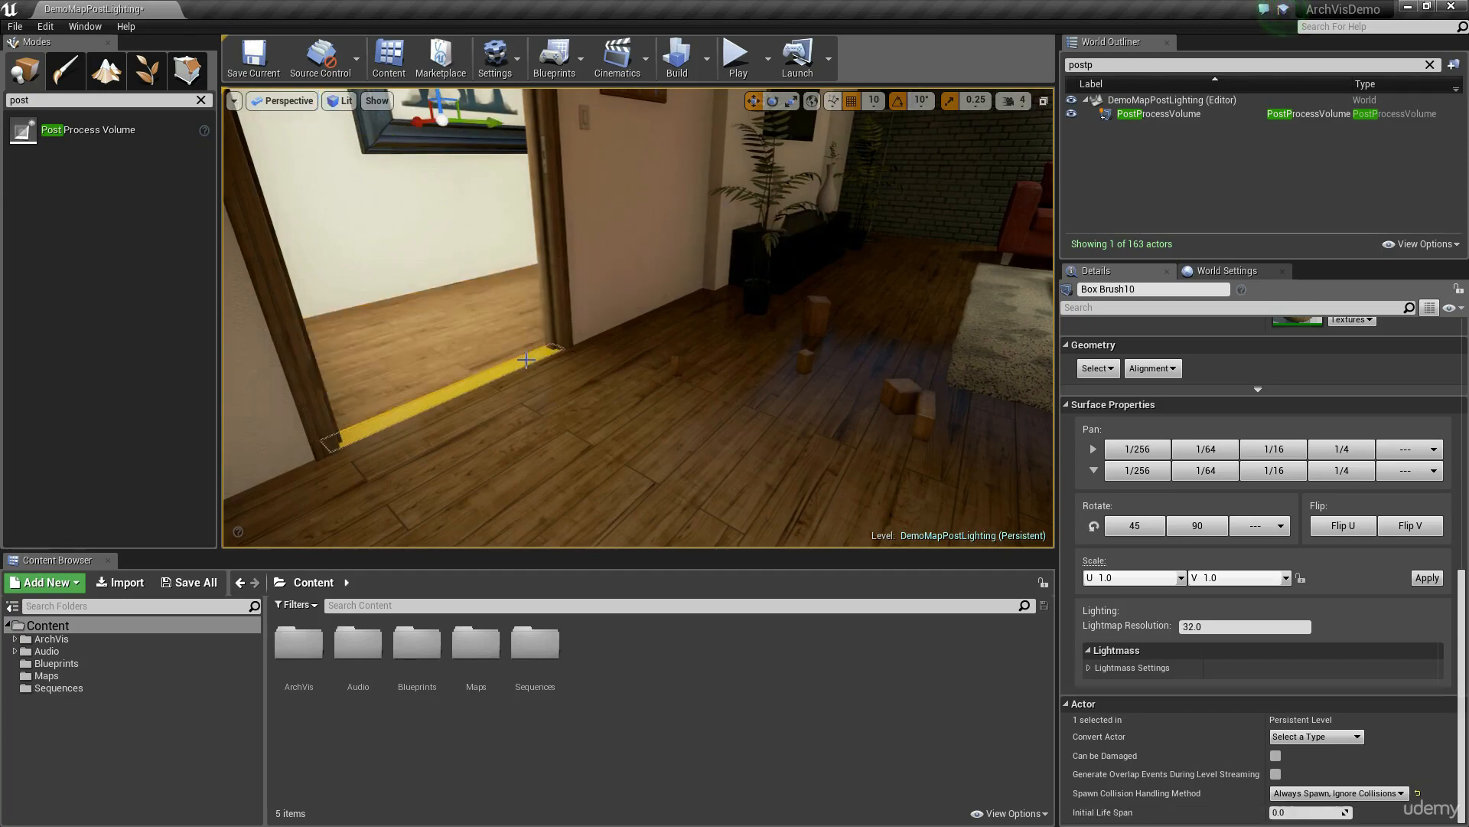
click(465, 327)
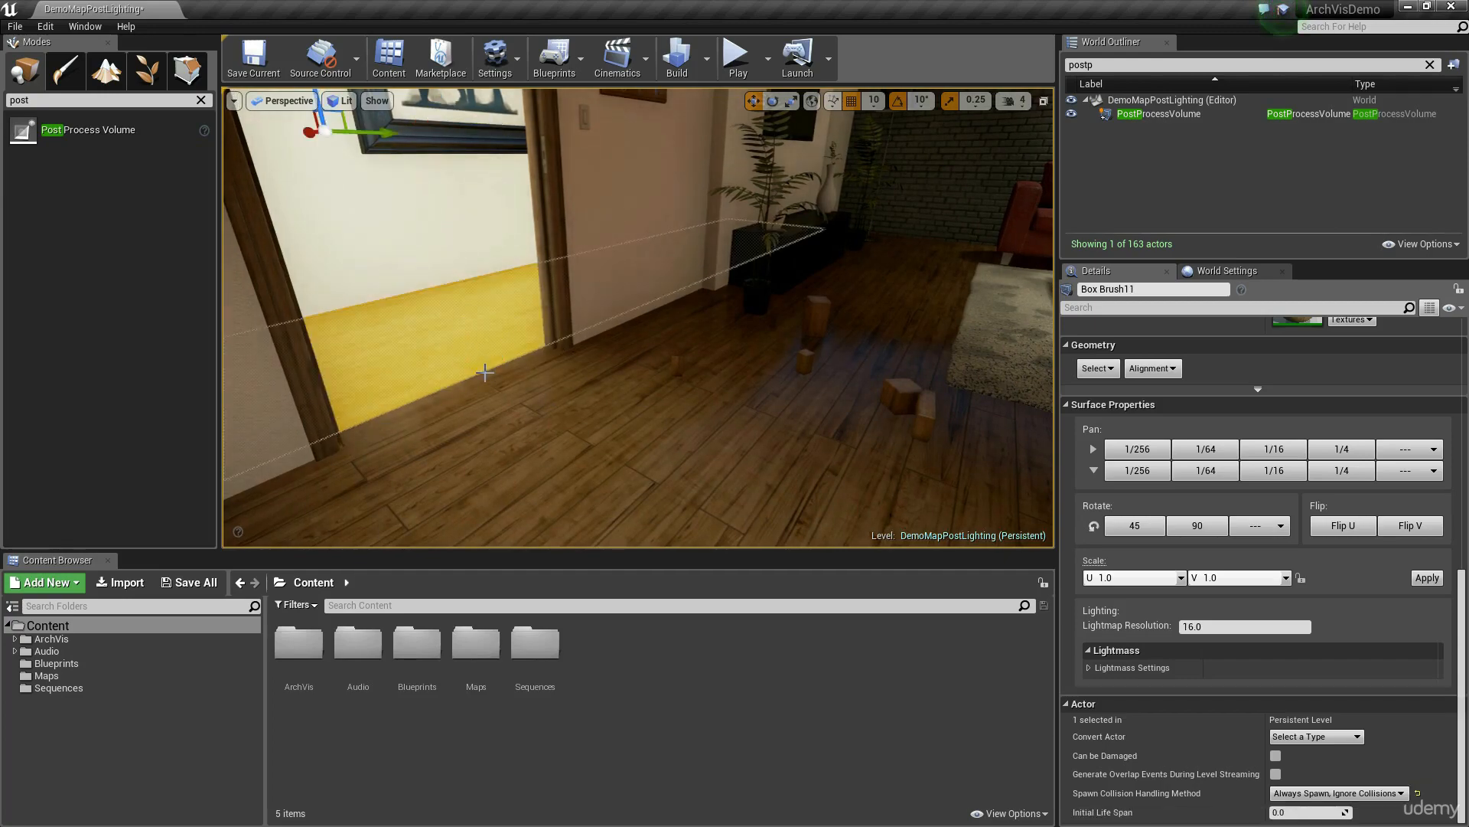
click(485, 372)
click(578, 389)
mouse_move(664, 399)
right_down()
mouse_move(716, 364)
mouse_move(664, 399)
mouse_move(582, 401)
mouse_move(711, 383)
mouse_move(624, 406)
right_up()
click(1247, 628)
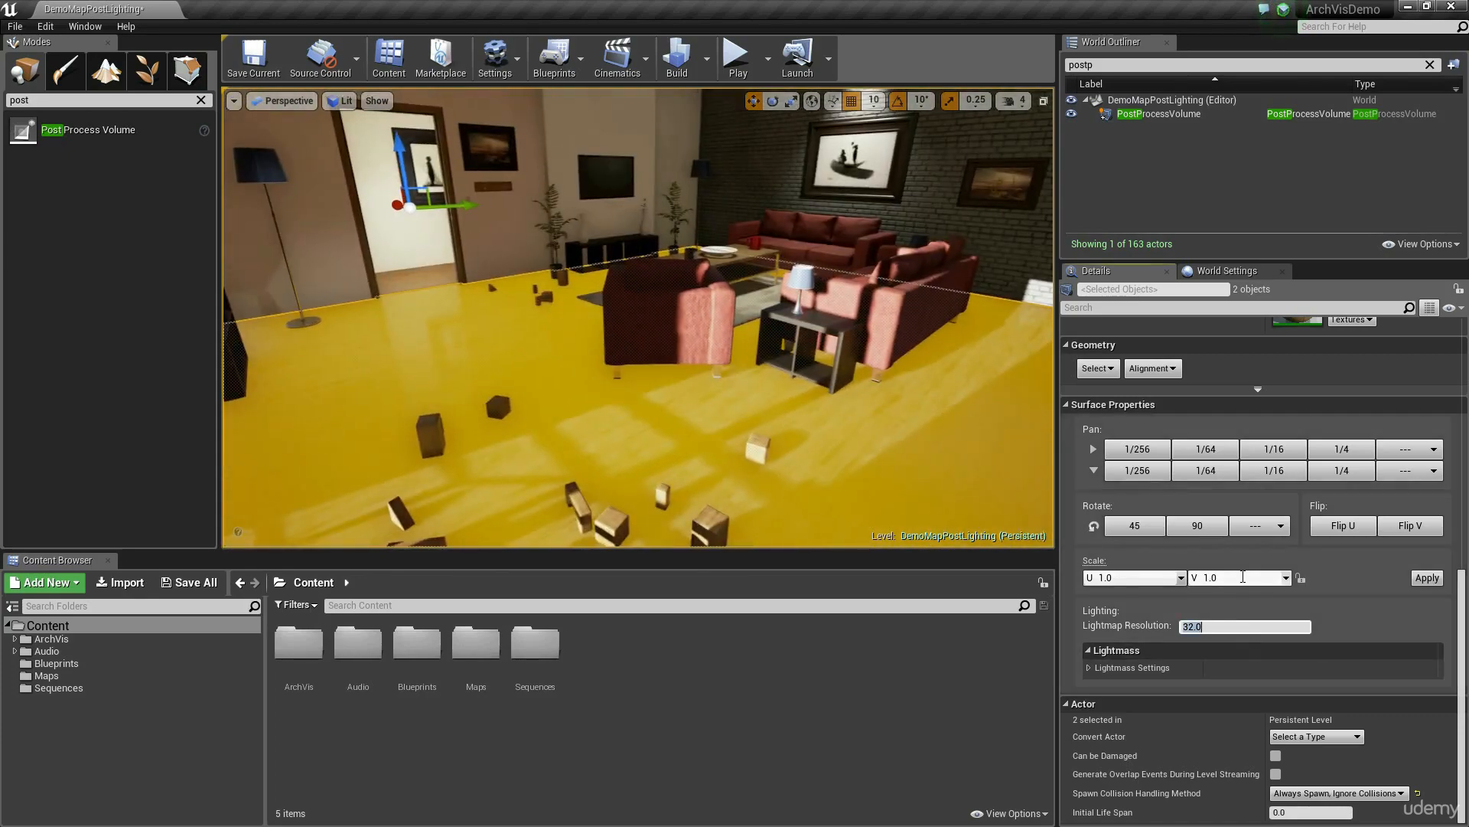
Step: Hide the selection highlight and check the wooden floor and its shadows from across the living room
right_drag(674, 383, 748, 297)
key(g)
key(g)
key(g)
right_drag(641, 342, 612, 374)
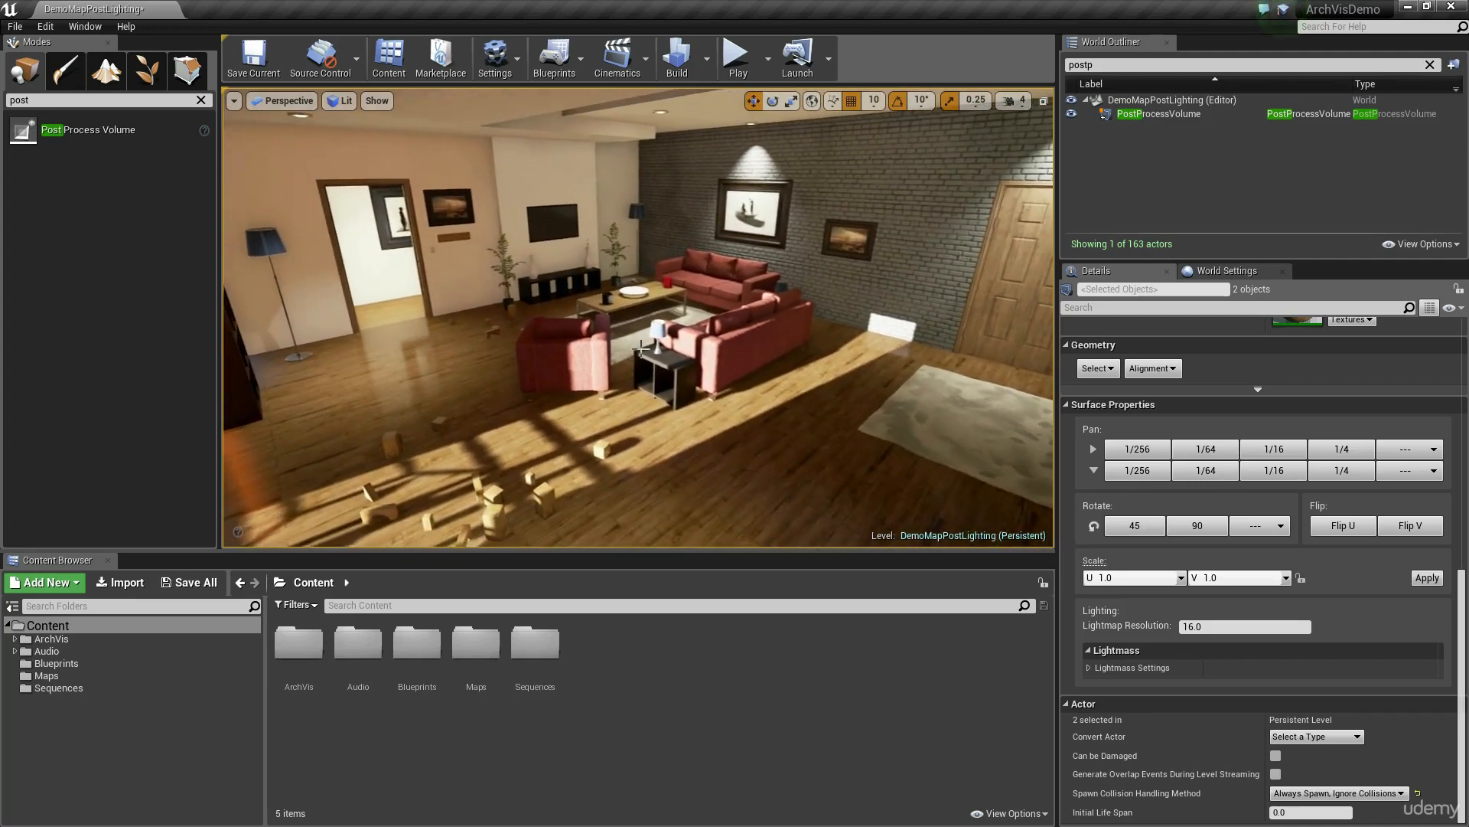